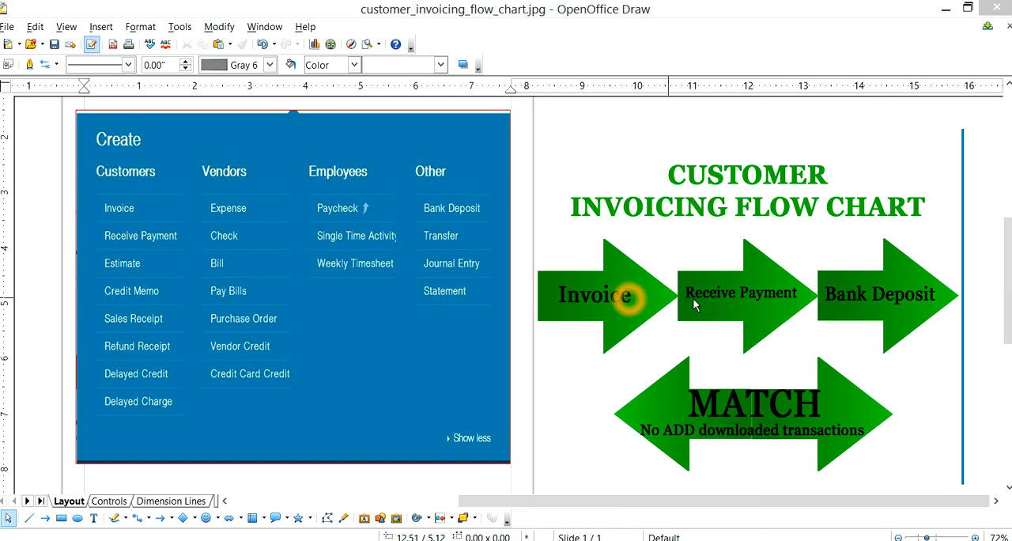
# - Examine the Invoice, Receive Payment and Bank Deposit arrows of the customer invoicing flow chart
pyautogui.click(789, 311)
pyautogui.click(849, 299)
pyautogui.click(841, 307)
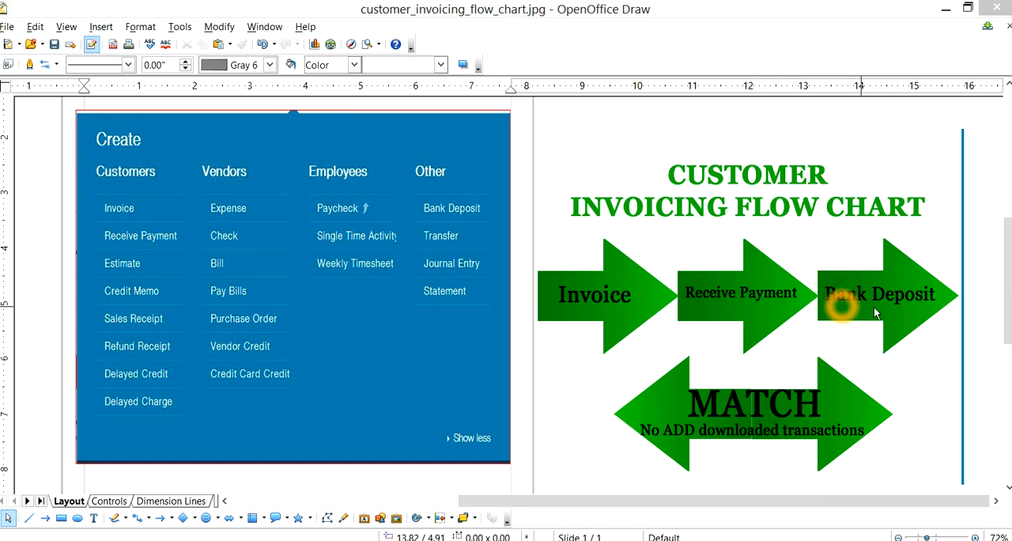
pyautogui.click(838, 275)
pyautogui.click(892, 285)
pyautogui.click(873, 294)
pyautogui.click(858, 290)
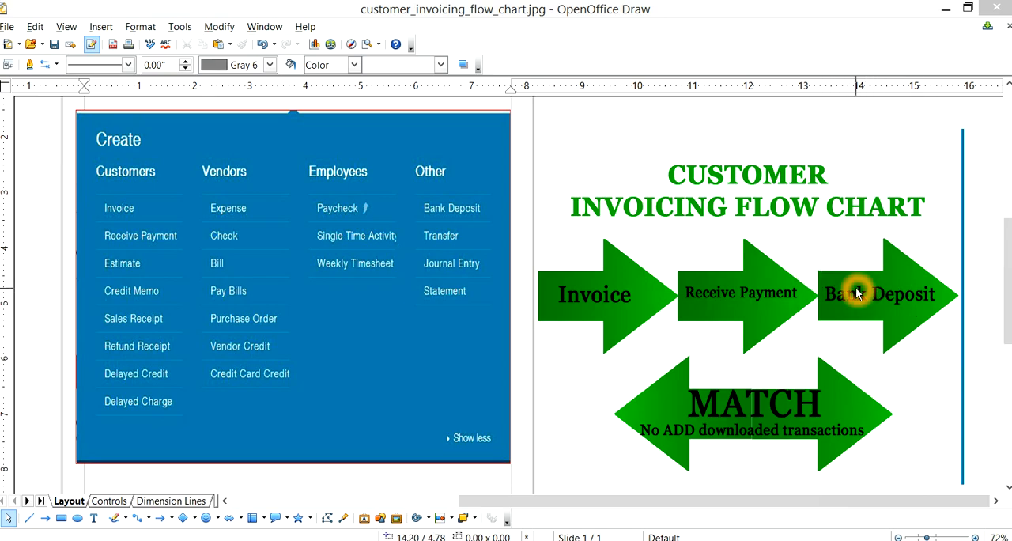
pyautogui.click(754, 315)
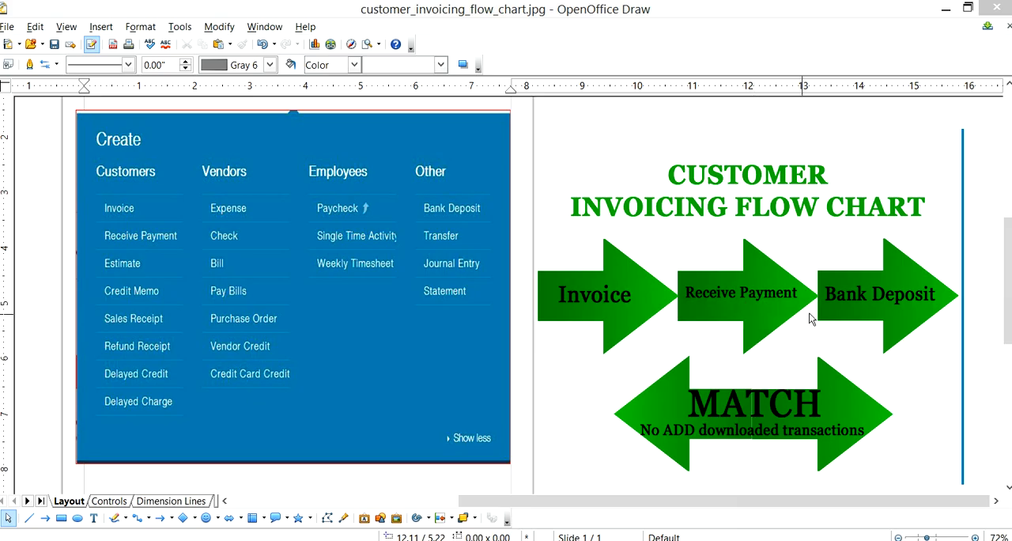
pyautogui.click(838, 276)
pyautogui.click(836, 273)
pyautogui.click(897, 282)
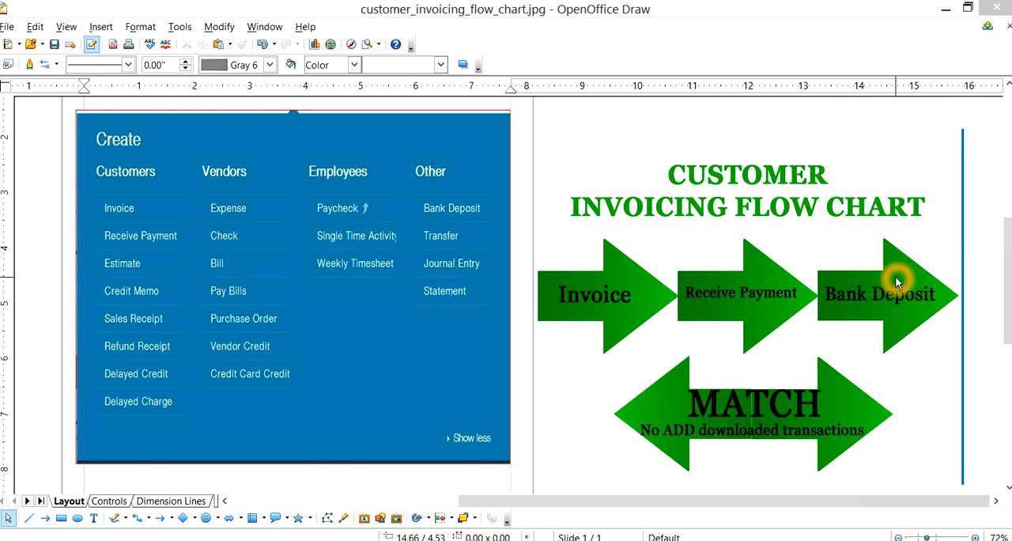
# - Examine the MATCH arrow beneath the three invoicing arrows, including its note on downloaded transactions
pyautogui.click(728, 410)
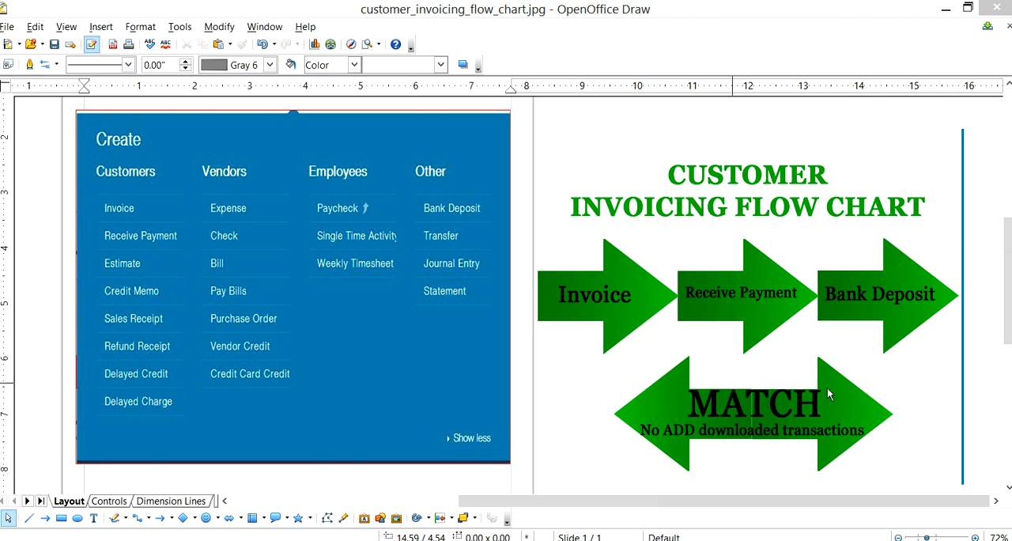
pyautogui.click(744, 406)
pyautogui.click(673, 433)
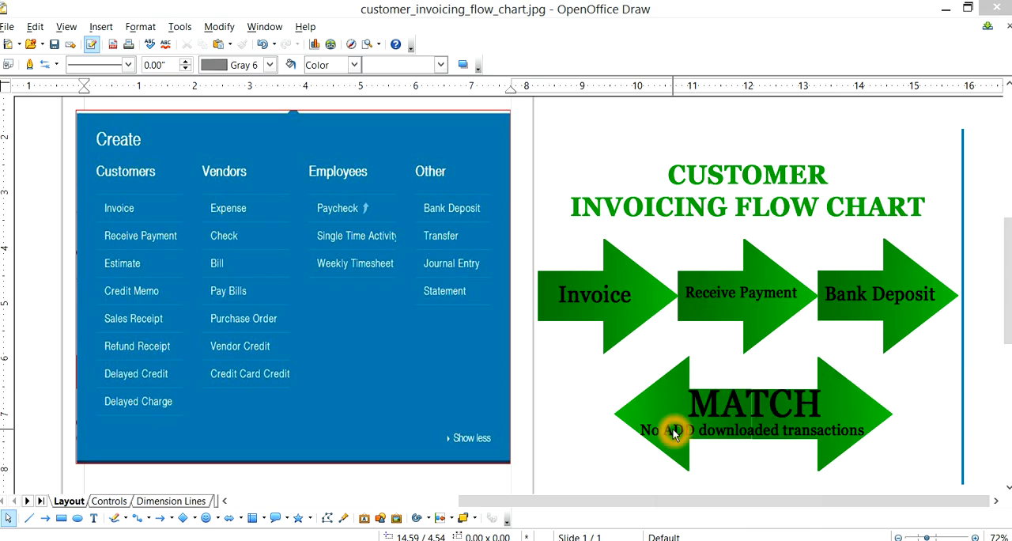
pyautogui.click(853, 410)
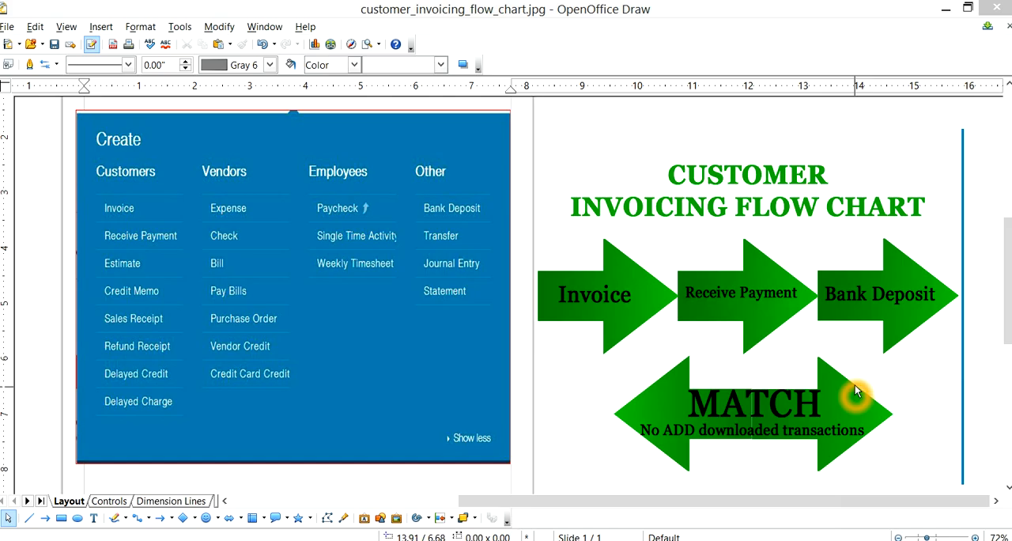
pyautogui.click(619, 419)
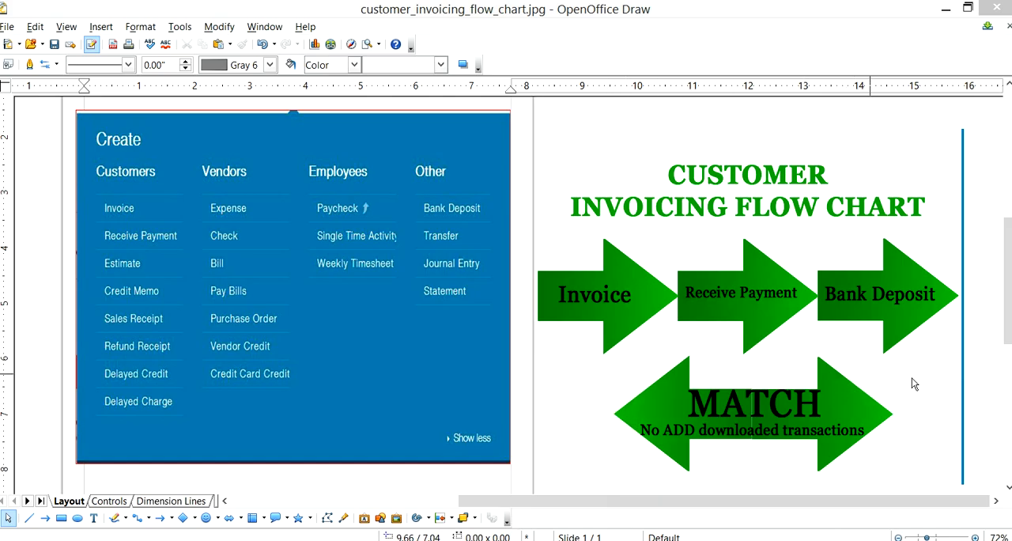
pyautogui.click(620, 422)
pyautogui.click(740, 406)
pyautogui.click(684, 426)
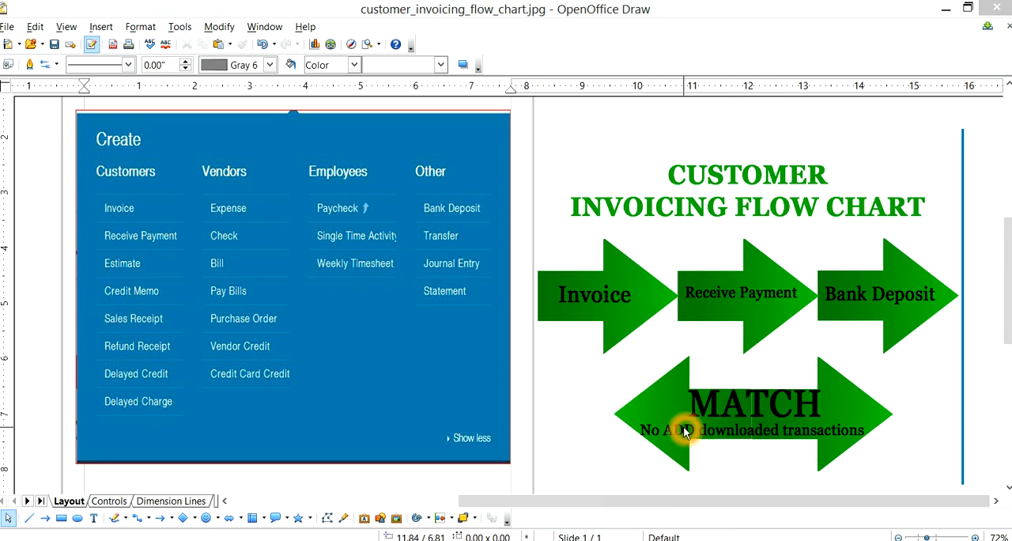
pyautogui.click(868, 411)
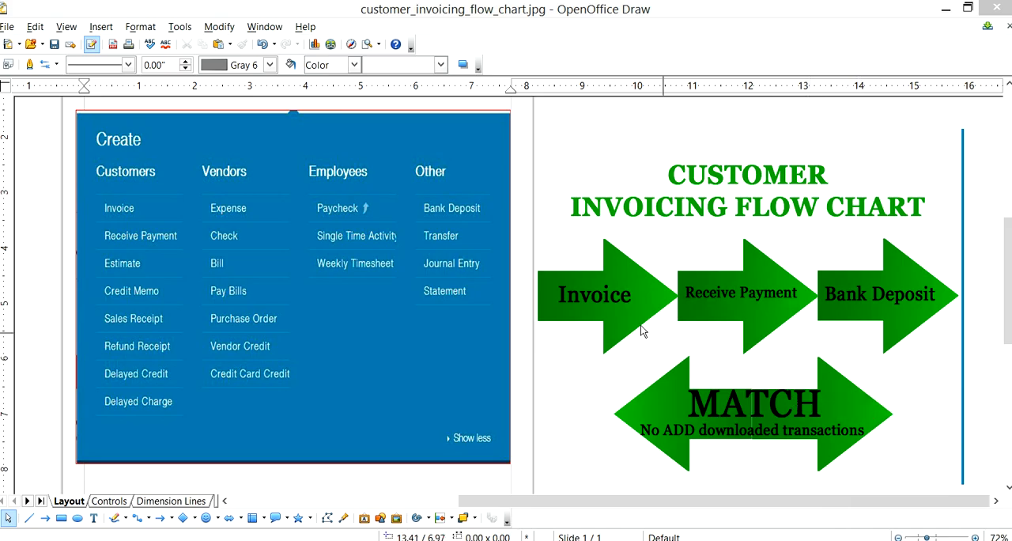
# - Compare the invoicing arrows with the instruction to match rather than add downloaded transactions
pyautogui.click(583, 294)
pyautogui.click(870, 296)
pyautogui.click(751, 407)
pyautogui.click(792, 403)
pyautogui.click(886, 313)
pyautogui.click(831, 427)
pyautogui.click(786, 429)
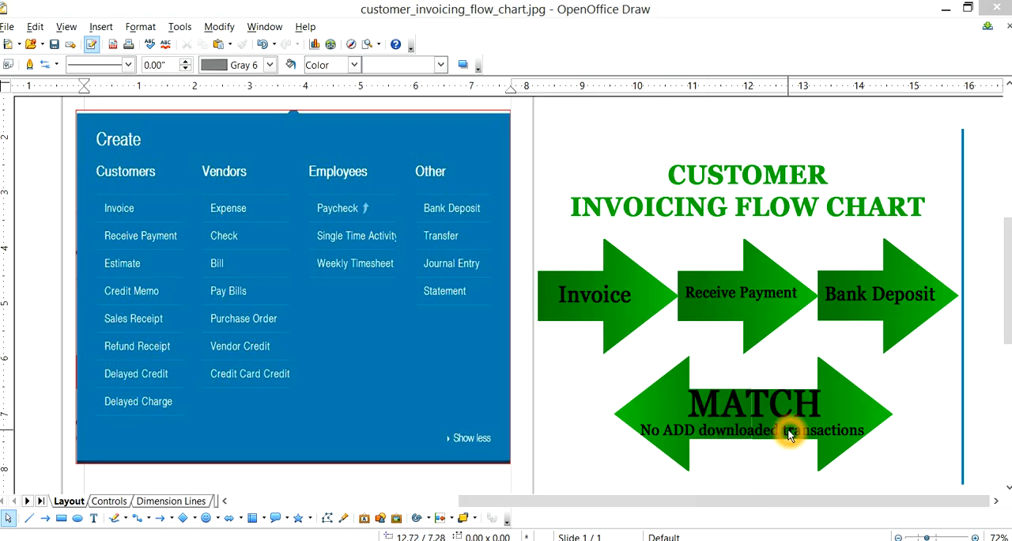
pyautogui.click(707, 402)
pyautogui.click(823, 412)
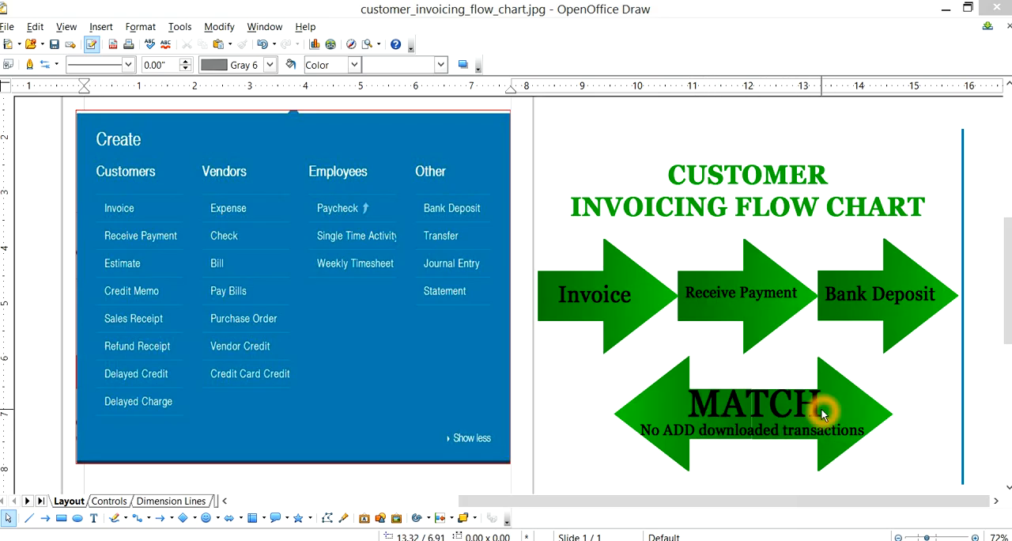
pyautogui.click(665, 427)
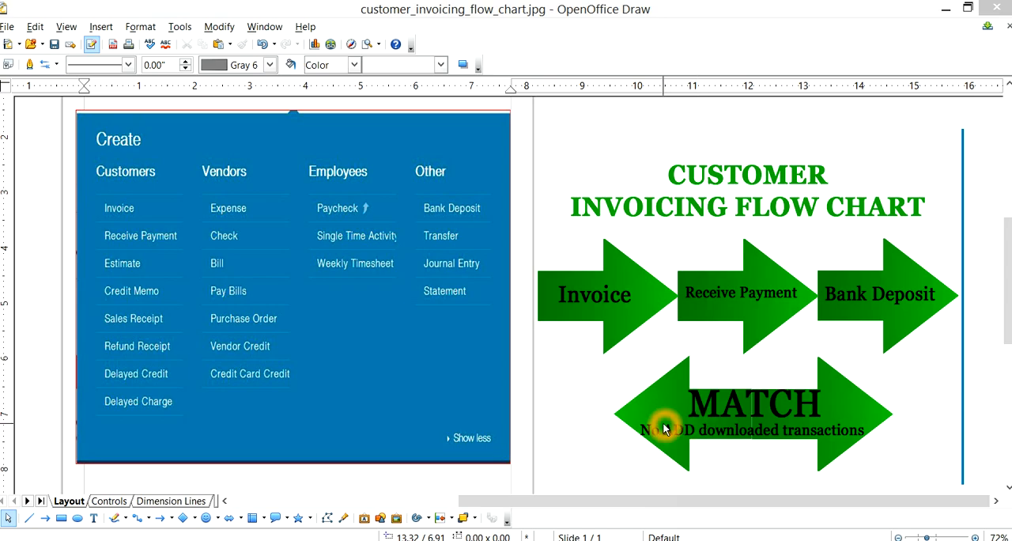
pyautogui.click(685, 432)
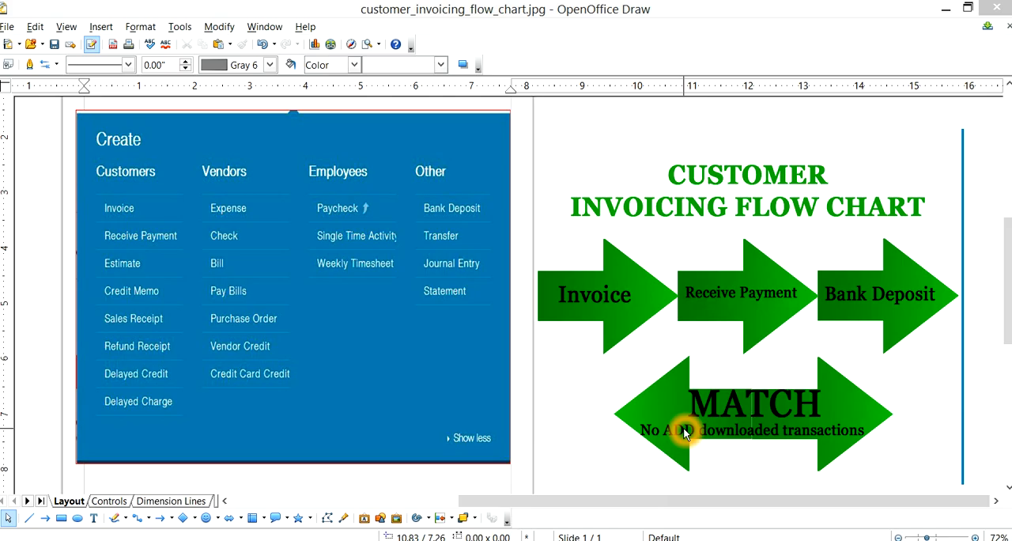
pyautogui.click(834, 400)
pyautogui.click(758, 405)
pyautogui.click(666, 387)
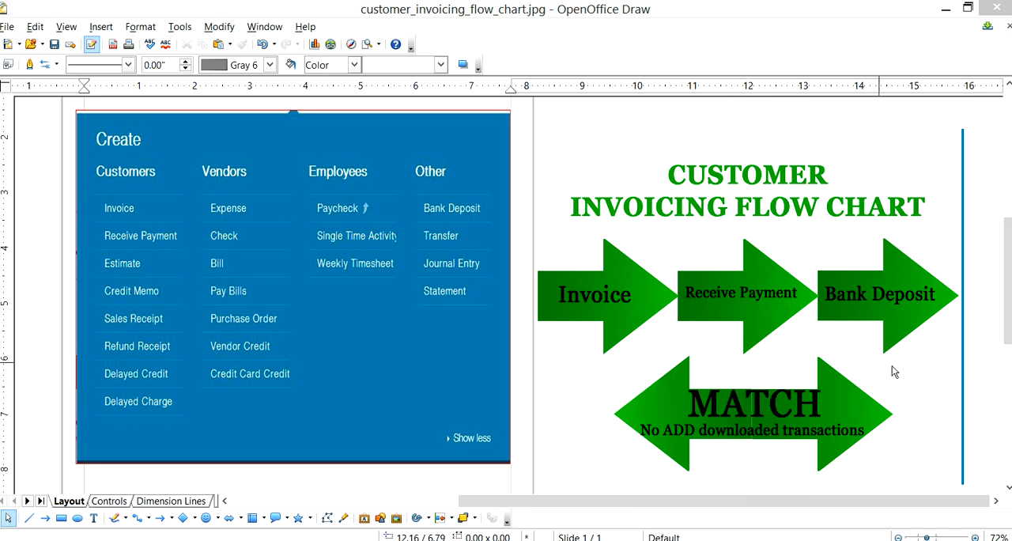
pyautogui.click(680, 424)
pyautogui.click(750, 406)
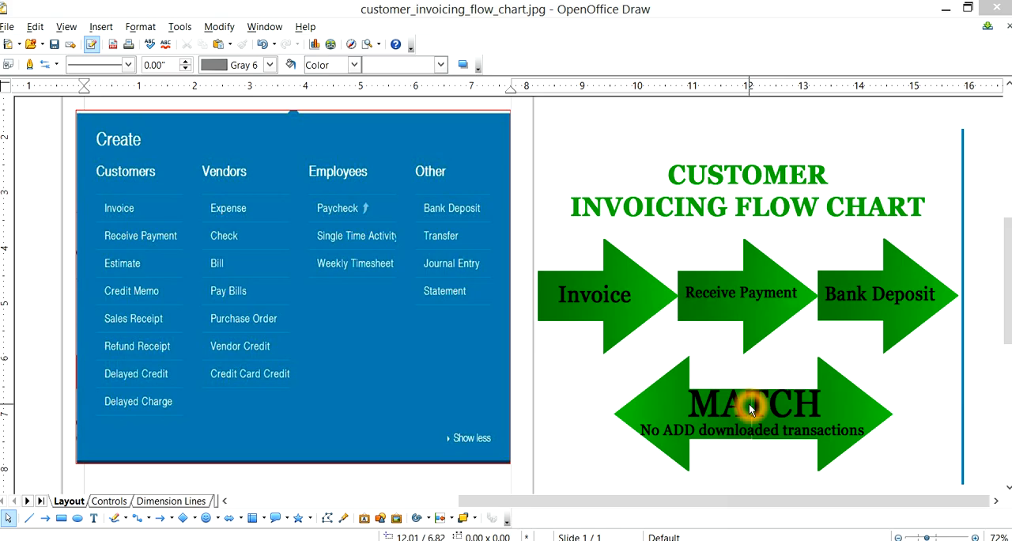
pyautogui.click(739, 402)
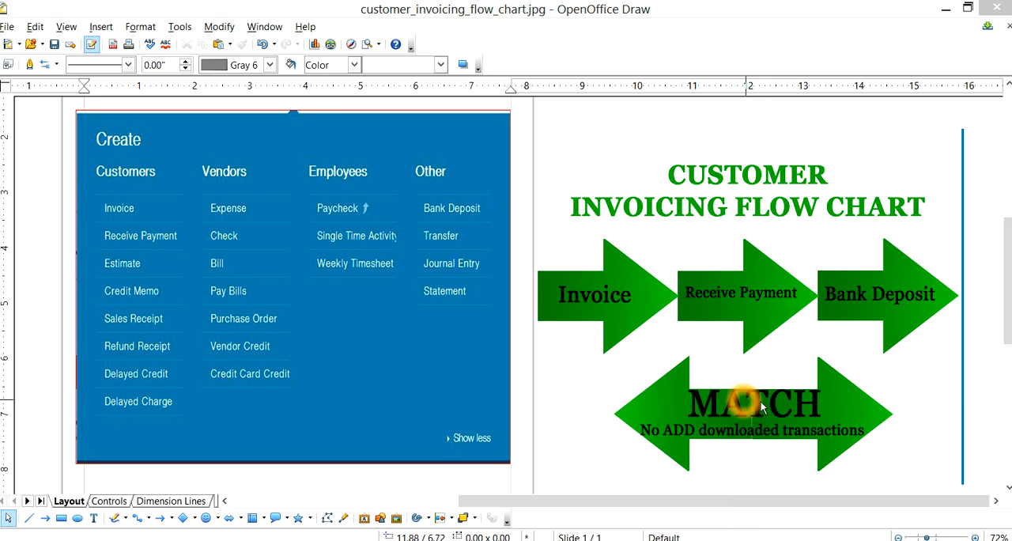
pyautogui.click(790, 407)
# - Review the order of the flow chart's arrows between Invoice and Bank Deposit
pyautogui.click(897, 324)
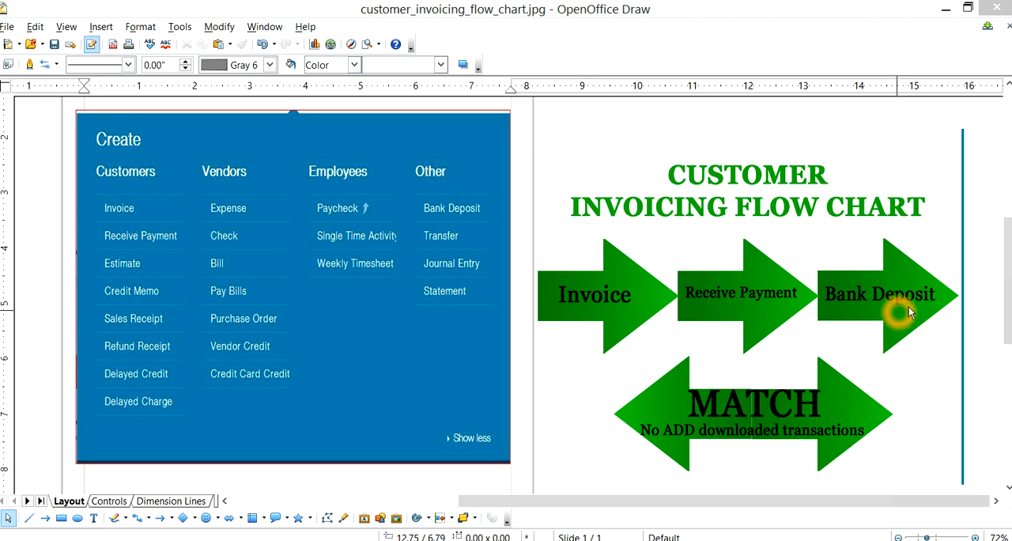
pyautogui.click(905, 314)
pyautogui.click(859, 330)
pyautogui.click(834, 336)
pyautogui.click(644, 331)
pyautogui.click(550, 301)
pyautogui.click(622, 304)
pyautogui.click(903, 314)
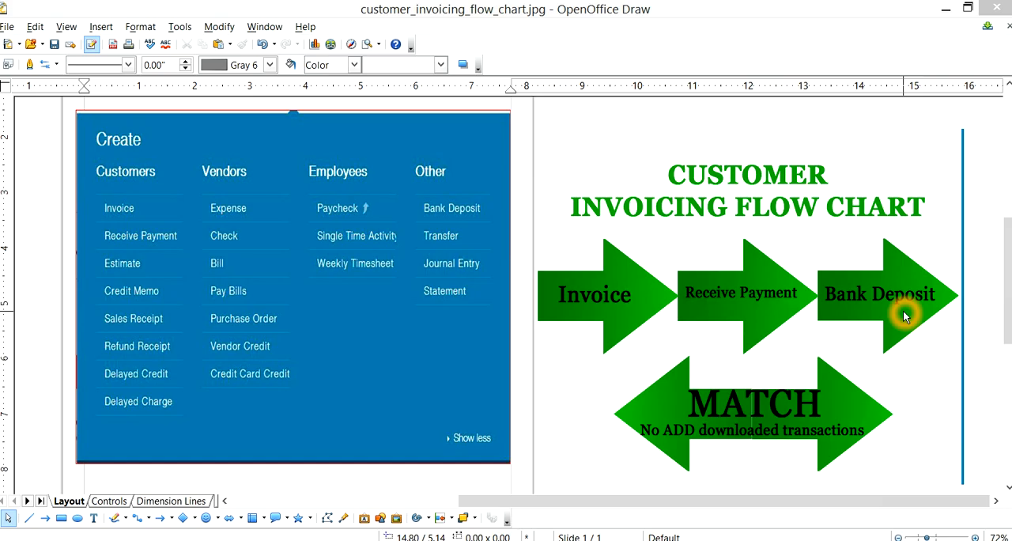
pyautogui.click(610, 343)
# - Examine where Invoice, Receive Payment, Bank Deposit, Sales Receipt and Credit Memo sit in the pictured Create menu
pyautogui.click(142, 208)
pyautogui.click(161, 237)
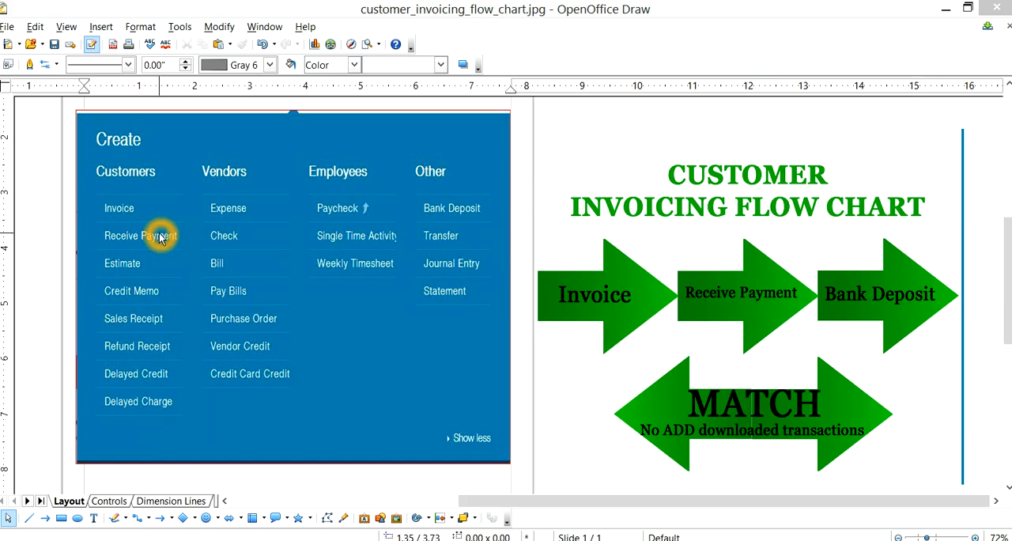
pyautogui.click(456, 216)
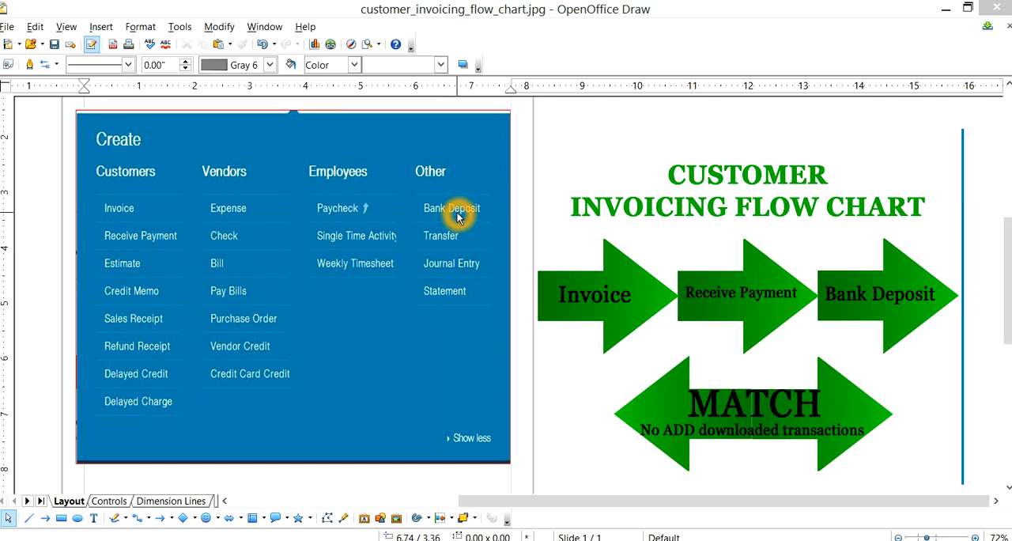
pyautogui.click(148, 212)
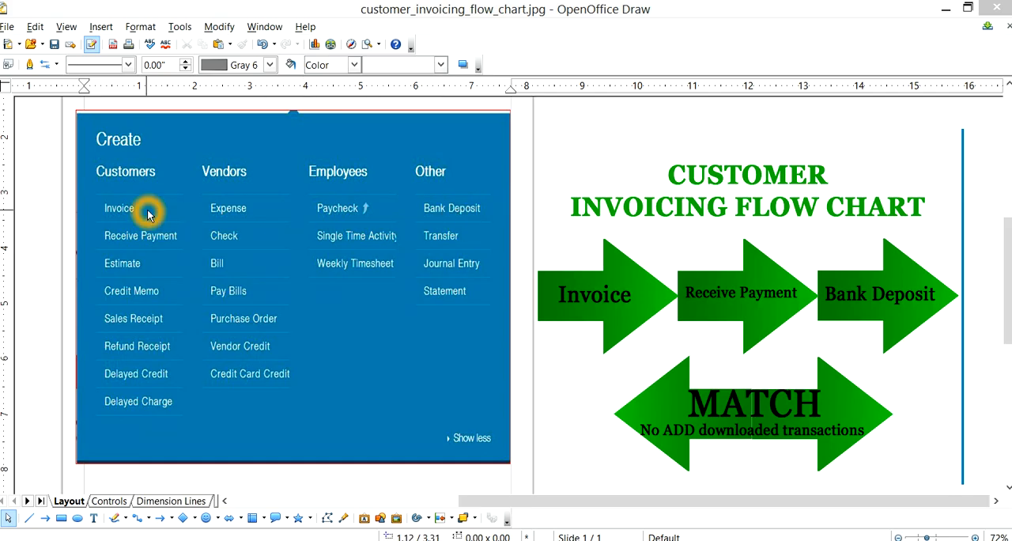
pyautogui.click(273, 255)
pyautogui.click(349, 292)
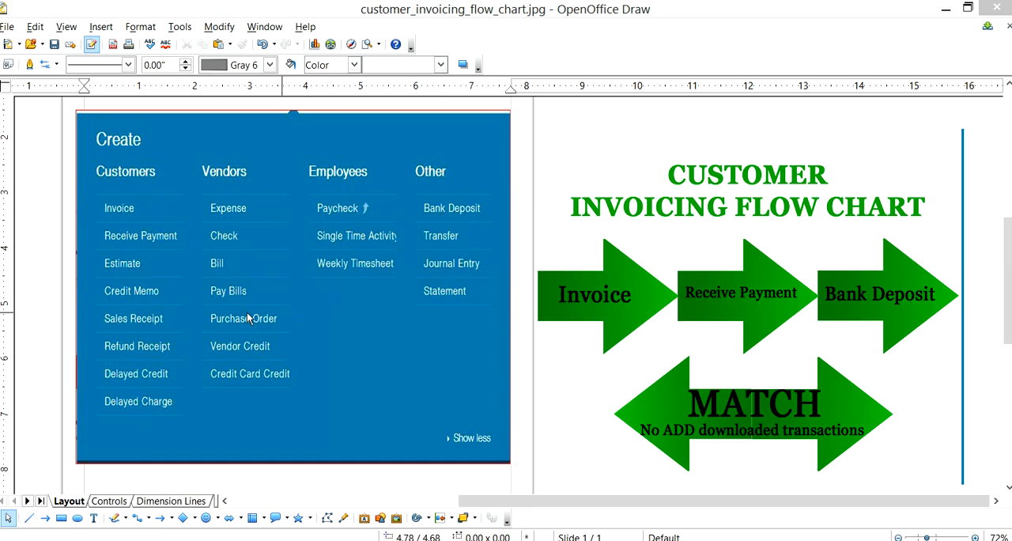
pyautogui.click(162, 320)
pyautogui.click(435, 215)
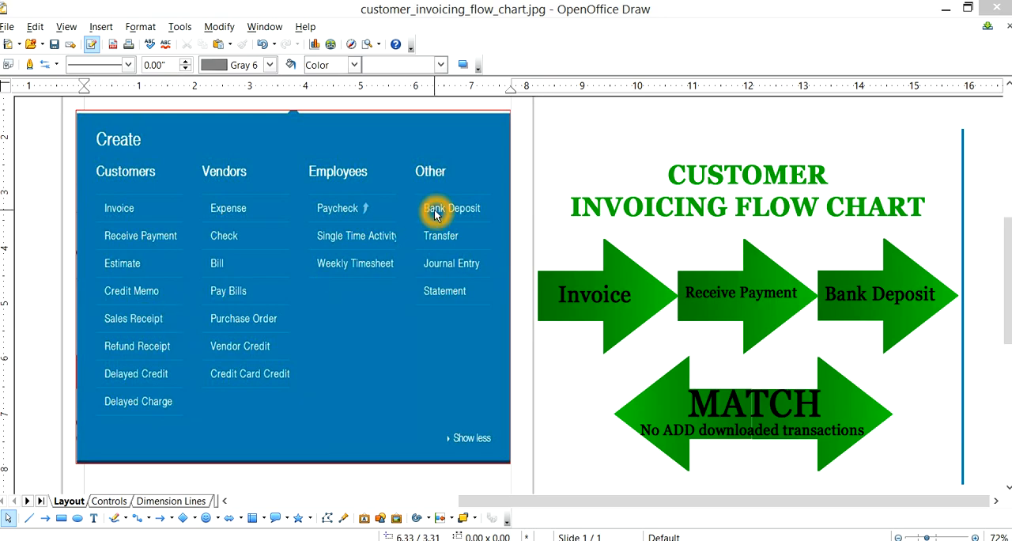
pyautogui.click(416, 366)
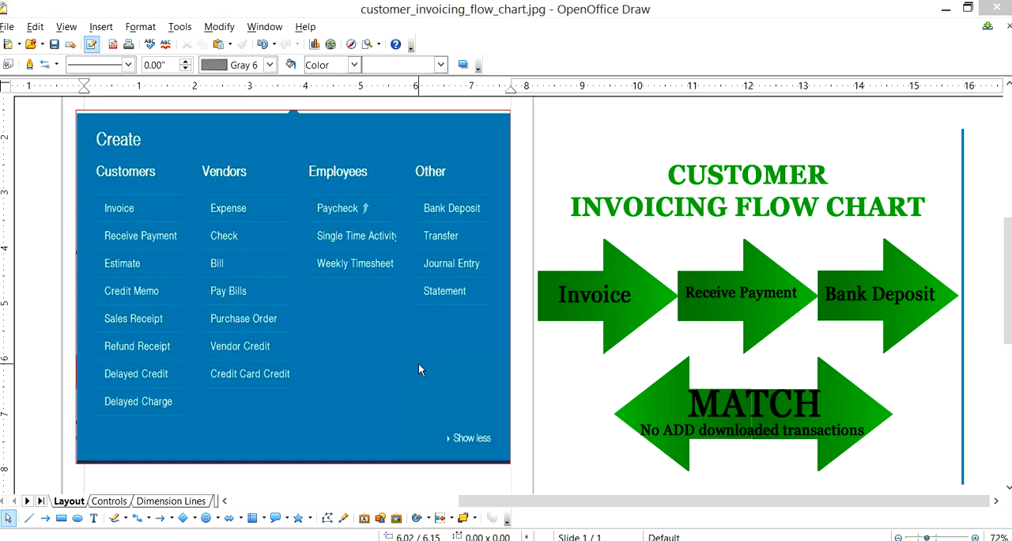
pyautogui.click(174, 315)
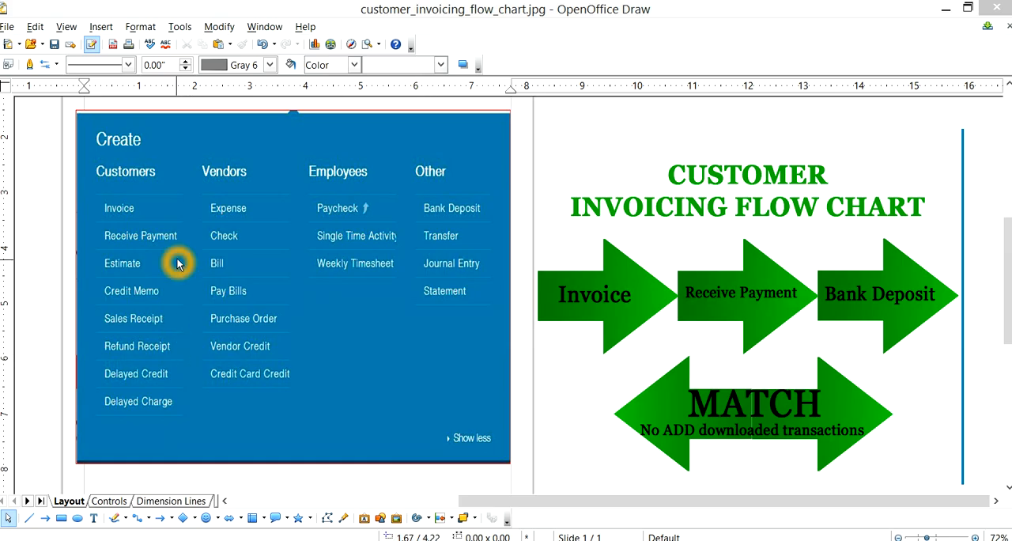
pyautogui.click(145, 294)
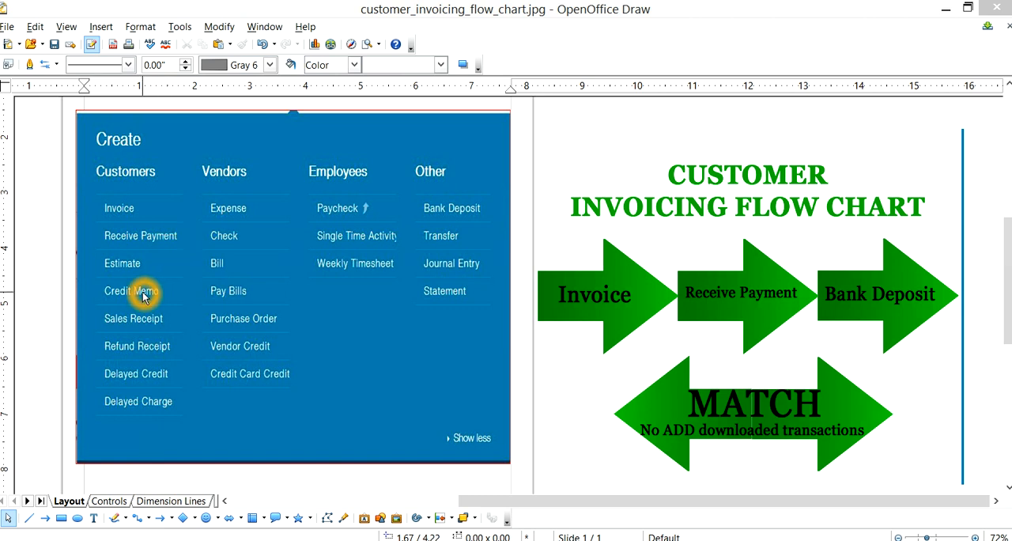
pyautogui.click(151, 289)
pyautogui.click(123, 293)
# - Switch to the QuickBooks window in Chrome and create a new customer invoice
pyautogui.click(497, 472)
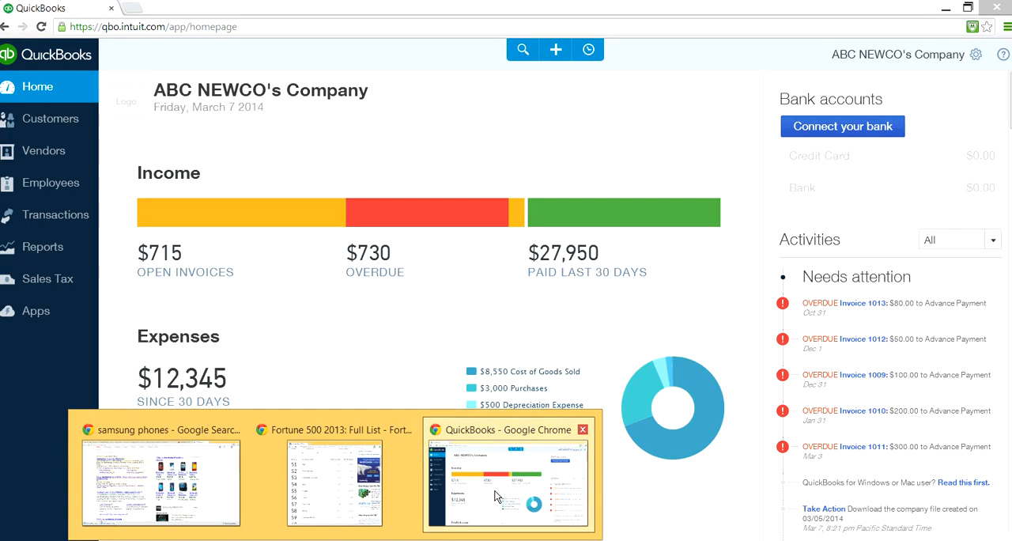
pyautogui.click(508, 444)
pyautogui.click(623, 123)
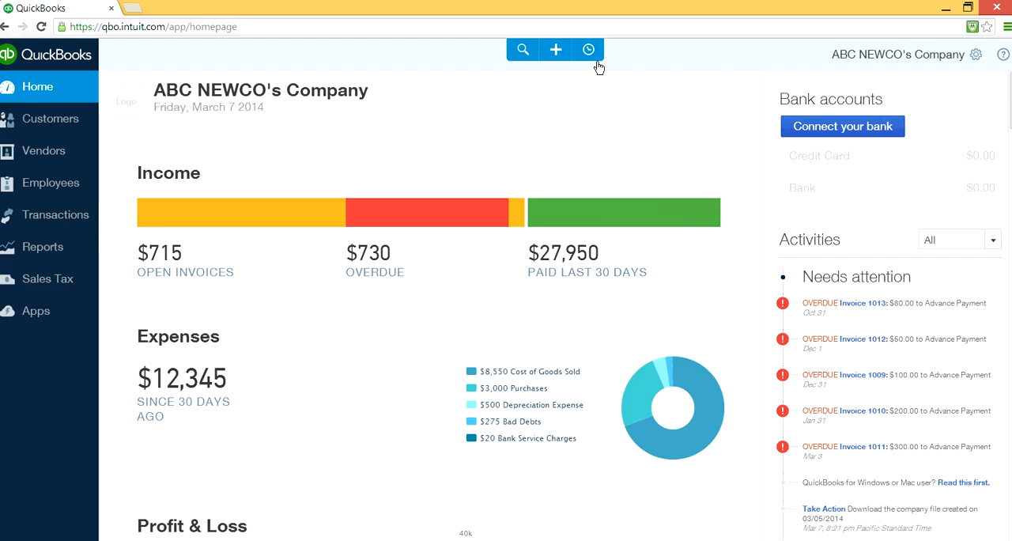
pyautogui.click(557, 53)
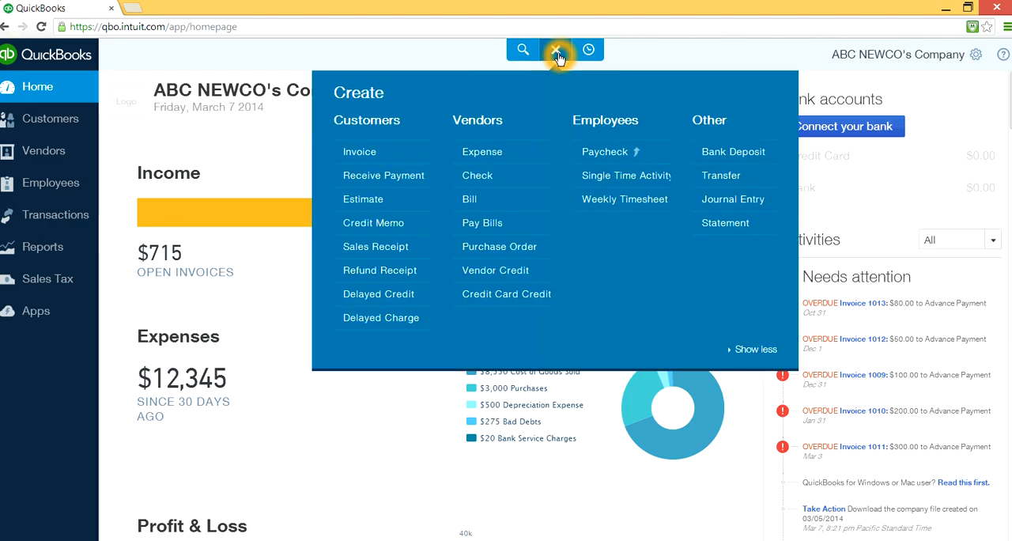
pyautogui.click(358, 155)
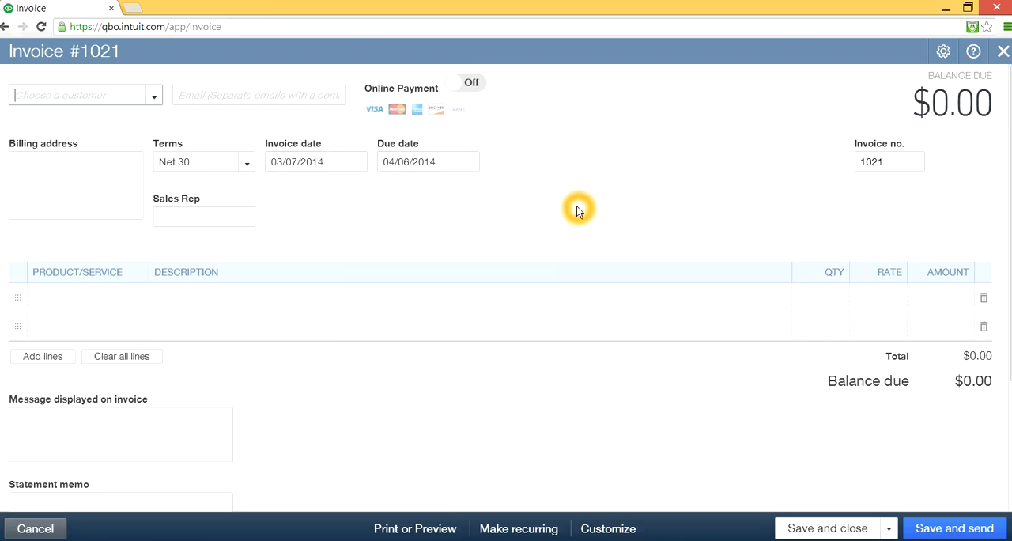
# - Choose Dell as the customer of the new invoice
pyautogui.click(155, 96)
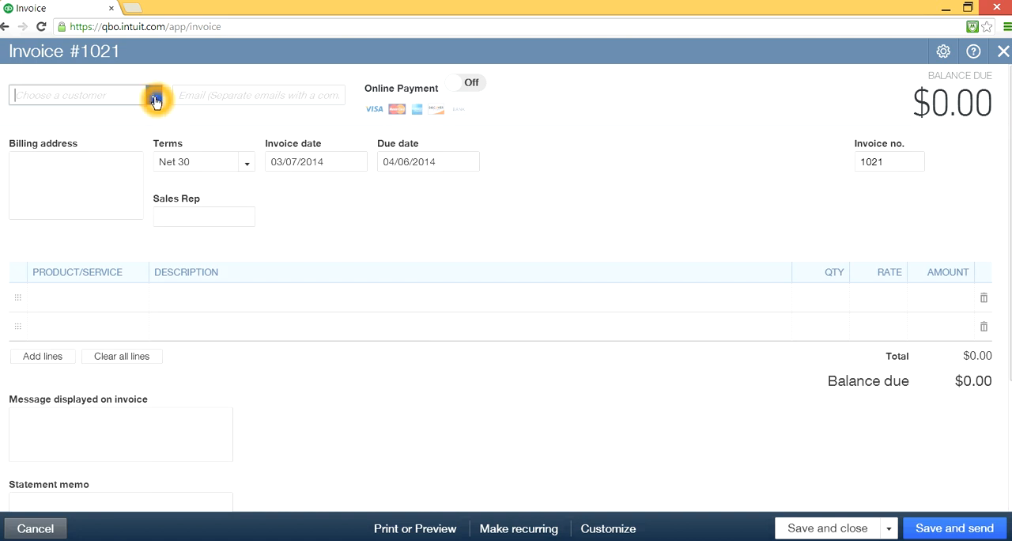
pyautogui.click(155, 99)
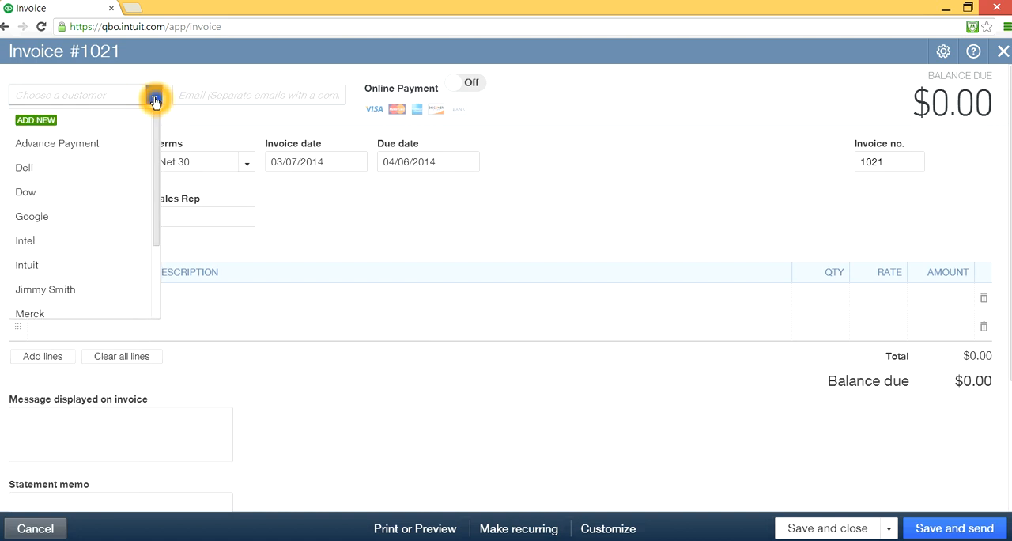
pyautogui.click(76, 172)
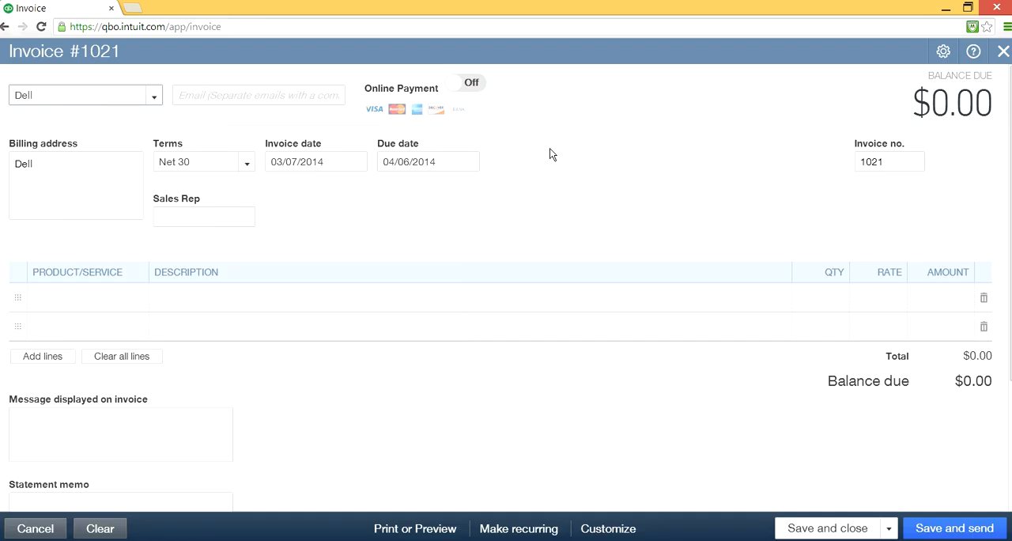
# - Start adding a new customer from the invoice's customer list and open the full Customer Information form
pyautogui.click(156, 96)
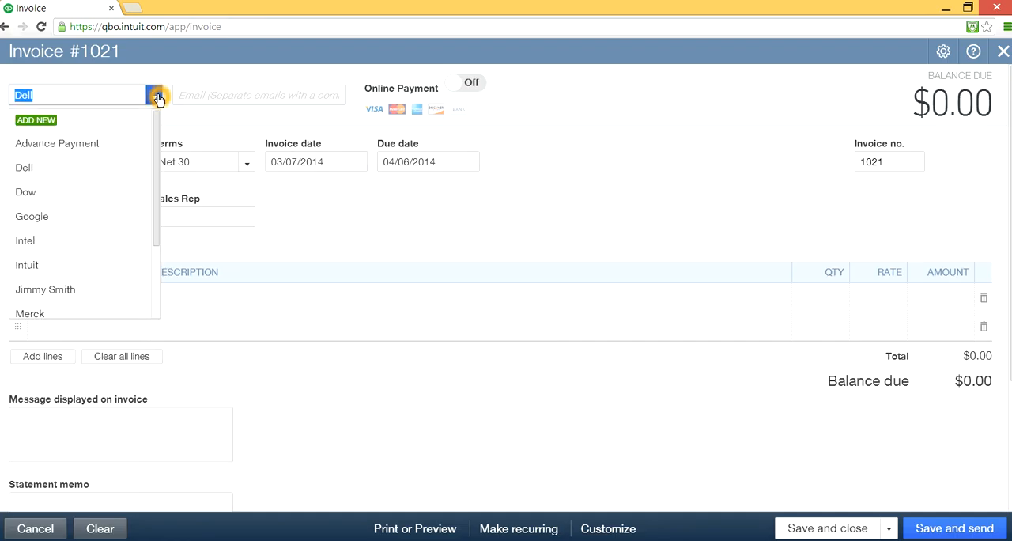
pyautogui.click(41, 124)
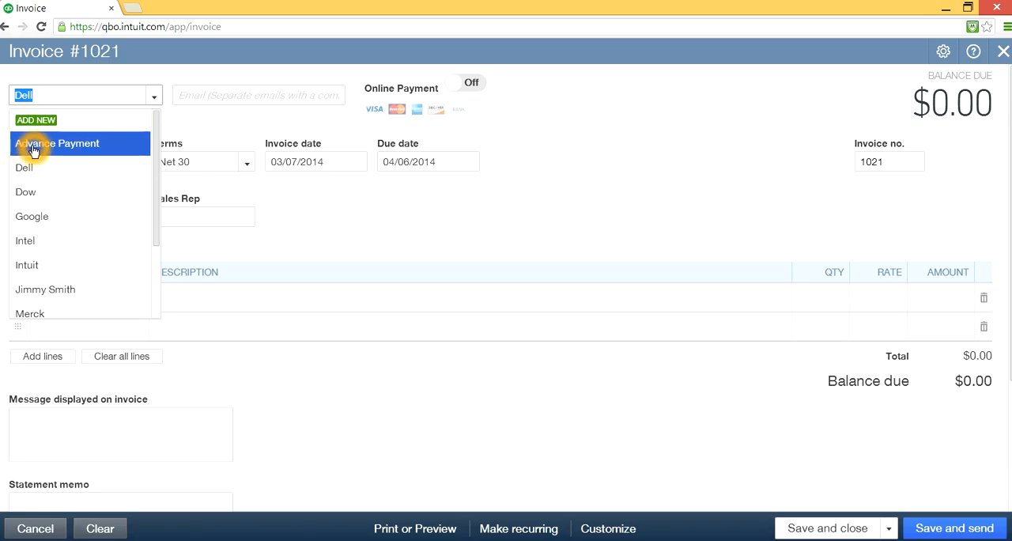
pyautogui.click(43, 120)
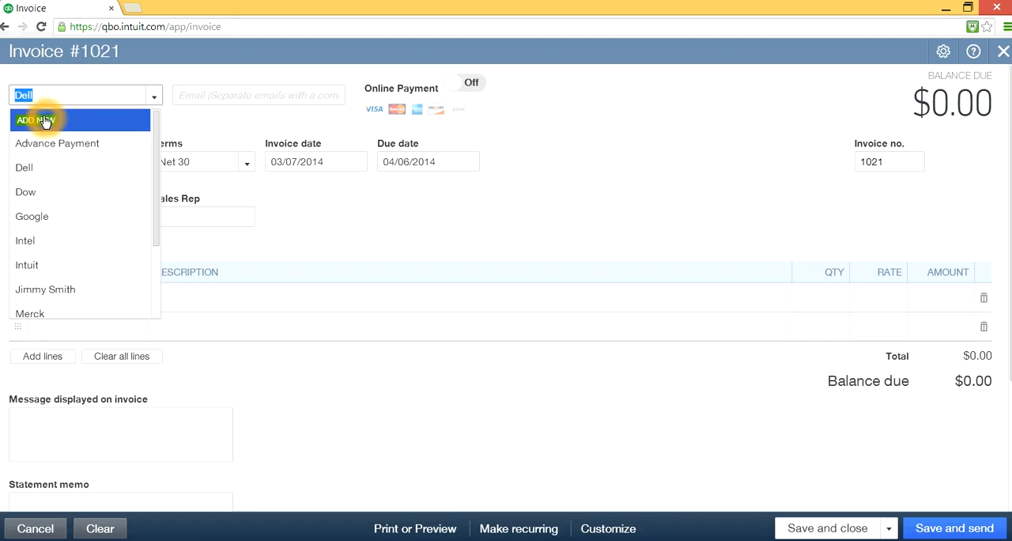
pyautogui.click(82, 180)
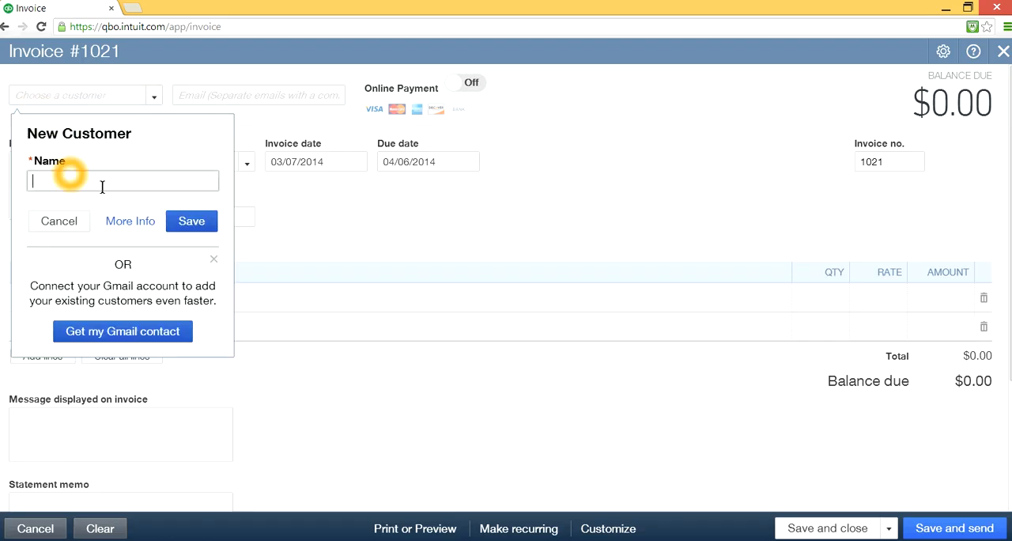
pyautogui.click(135, 227)
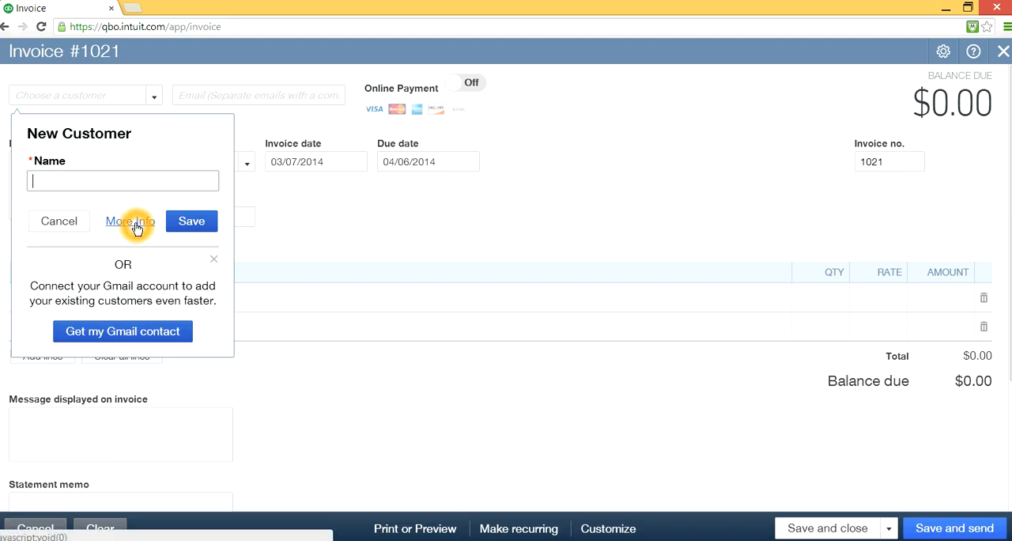
pyautogui.click(135, 227)
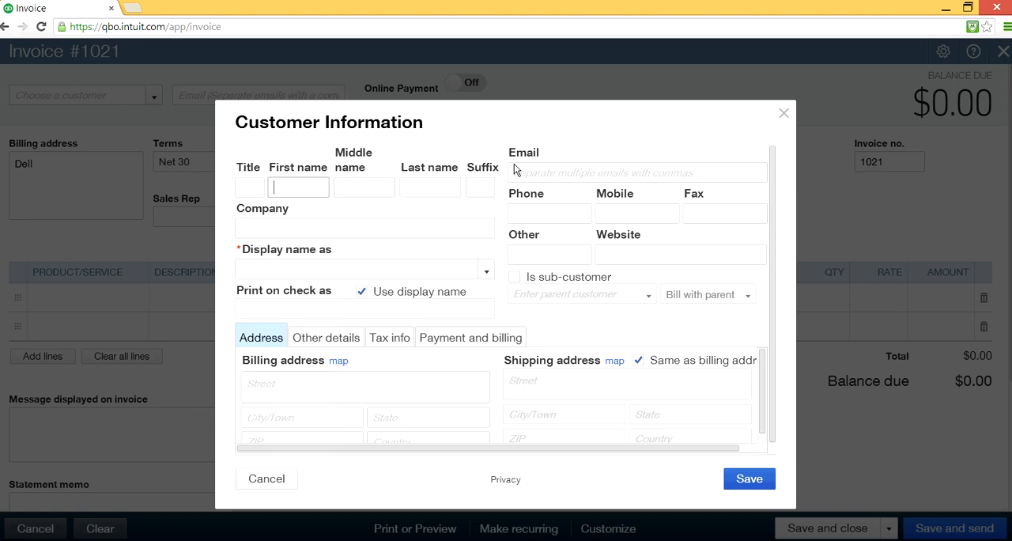
pyautogui.click(461, 289)
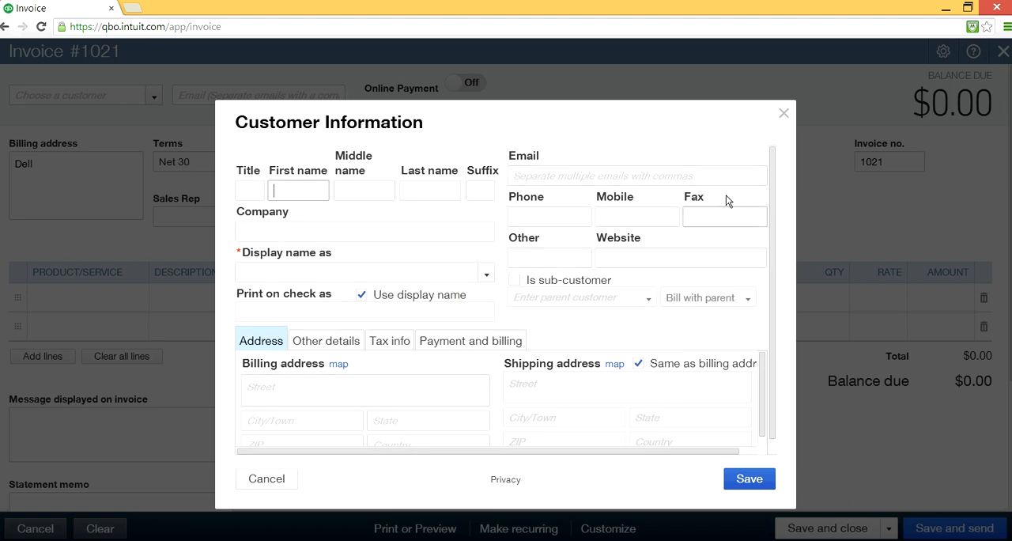
# - Close the Customer Information form without saving and choose Dell as the invoice's customer again
pyautogui.click(782, 113)
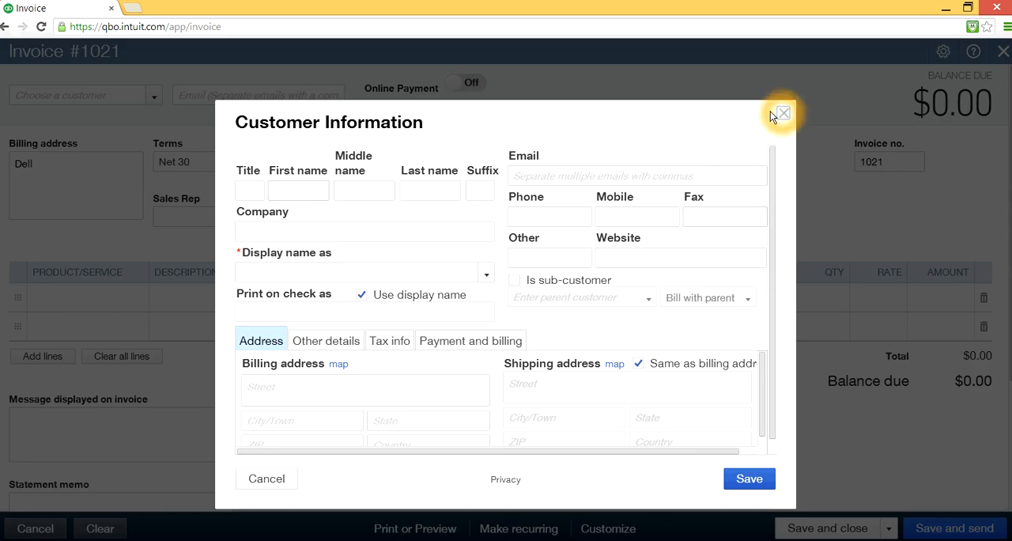
pyautogui.click(332, 158)
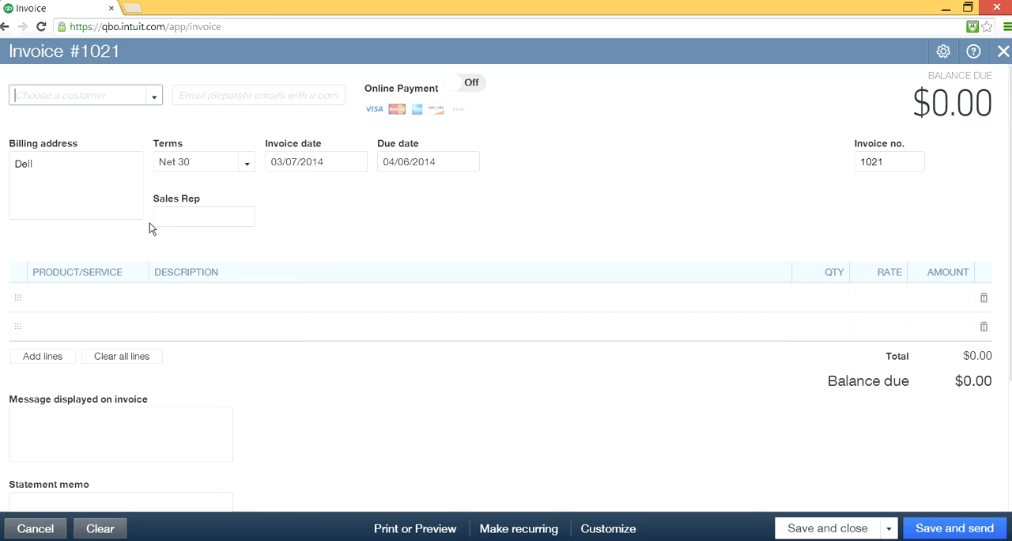
pyautogui.click(199, 215)
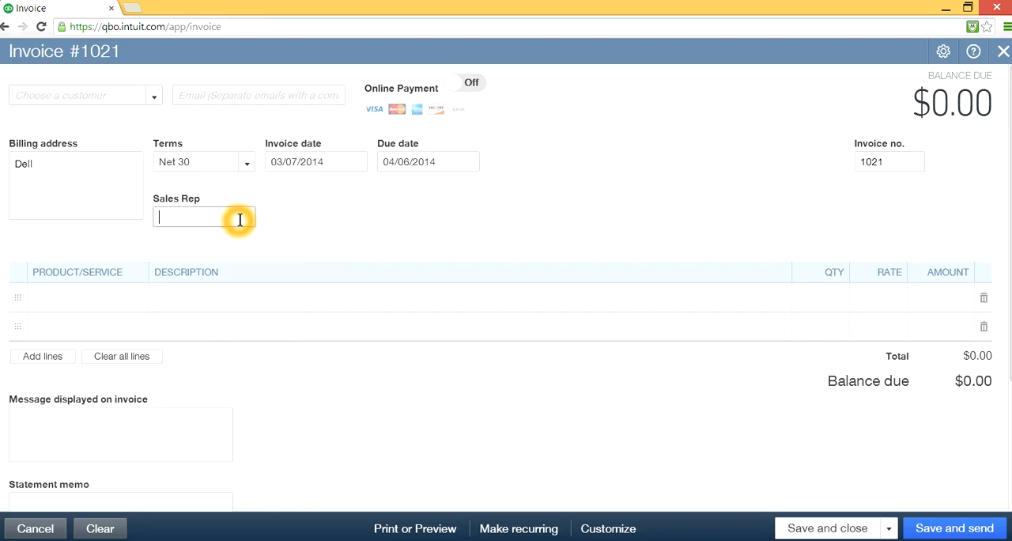
pyautogui.click(155, 95)
pyautogui.click(41, 169)
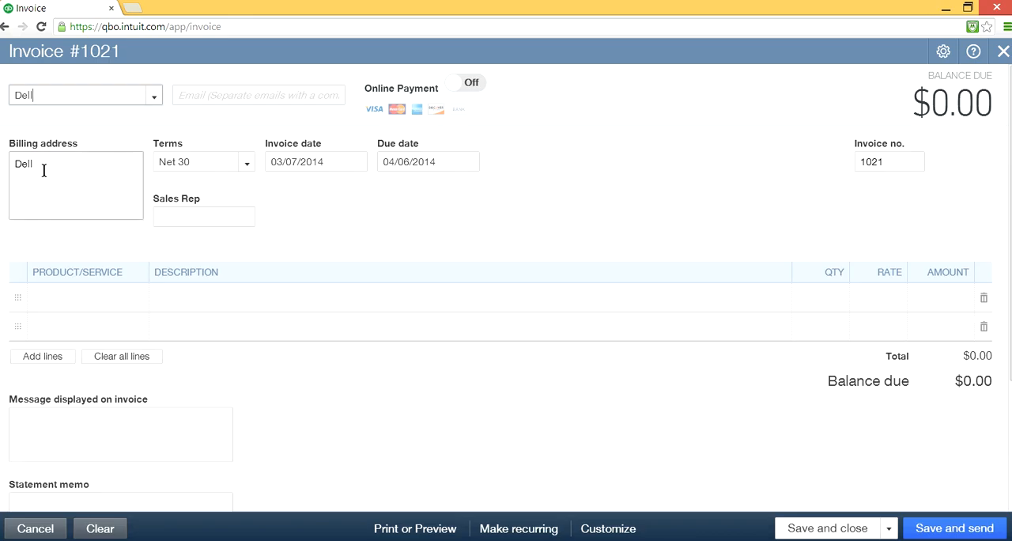
pyautogui.click(100, 201)
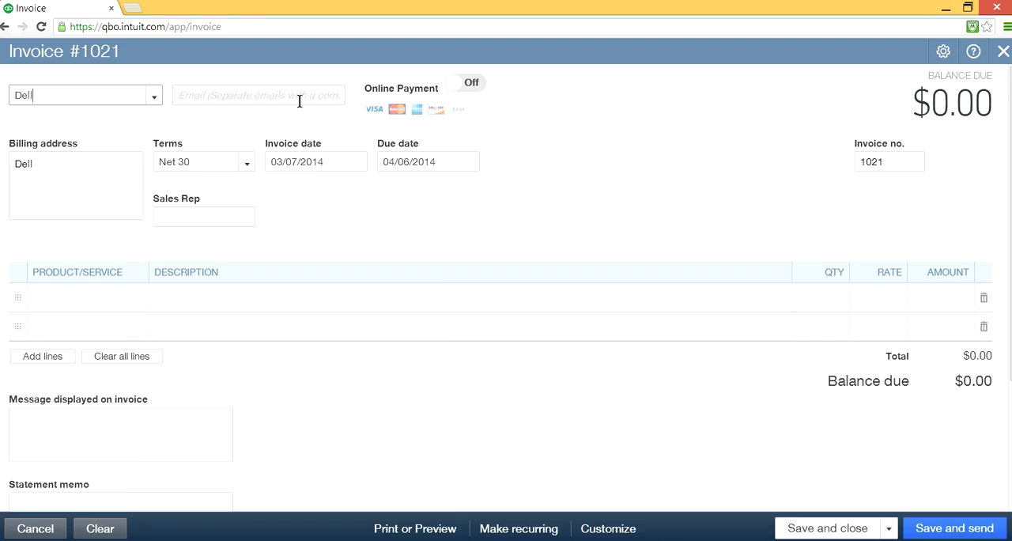
pyautogui.click(94, 185)
pyautogui.click(174, 310)
pyautogui.click(398, 534)
pyautogui.click(70, 192)
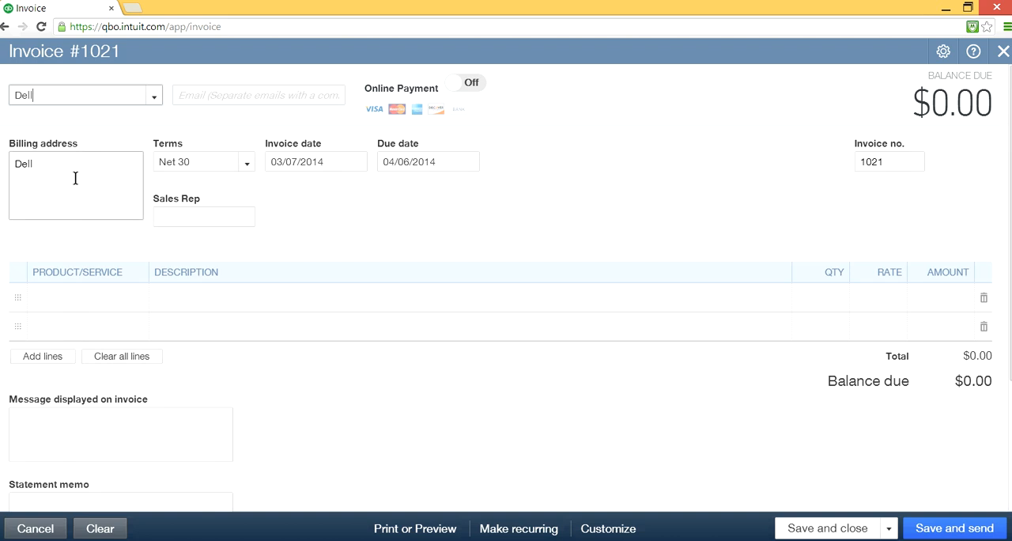
# - Enter the sales representative's first name in the invoice's Sales Rep field
pyautogui.click(434, 268)
pyautogui.click(203, 218)
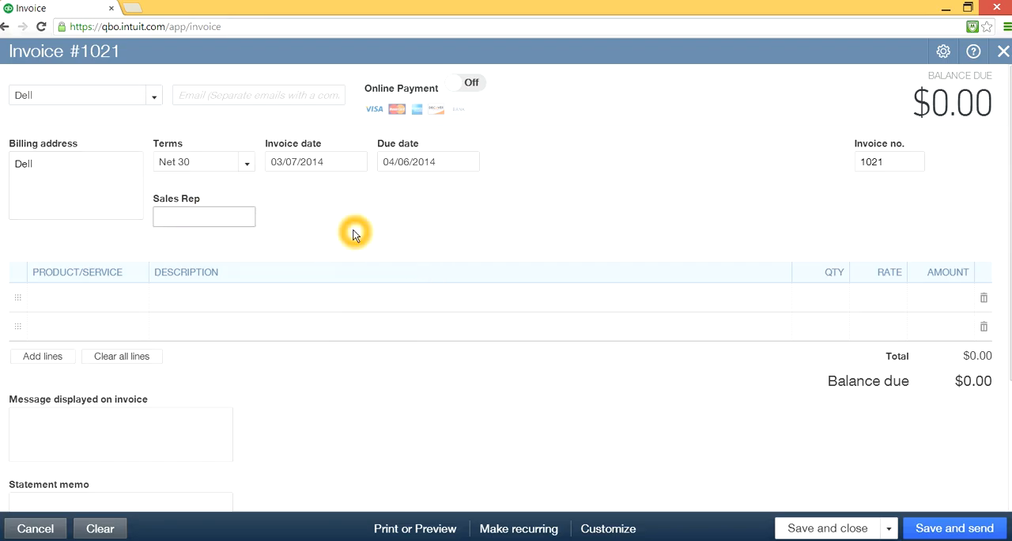
pyautogui.write('joe')
# - Add the product Apple® iPhone® 5c to the first line of the invoice
pyautogui.click(89, 296)
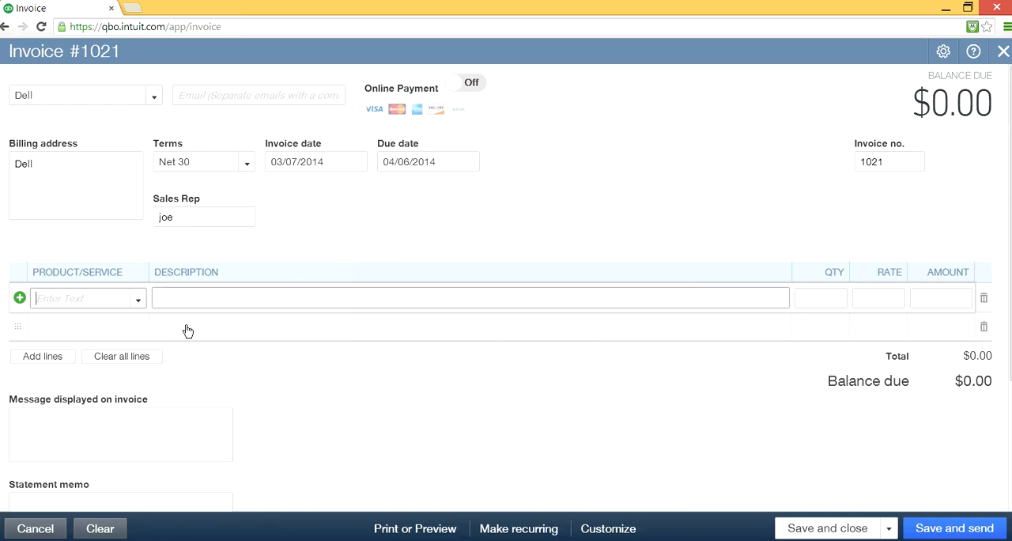
pyautogui.click(140, 304)
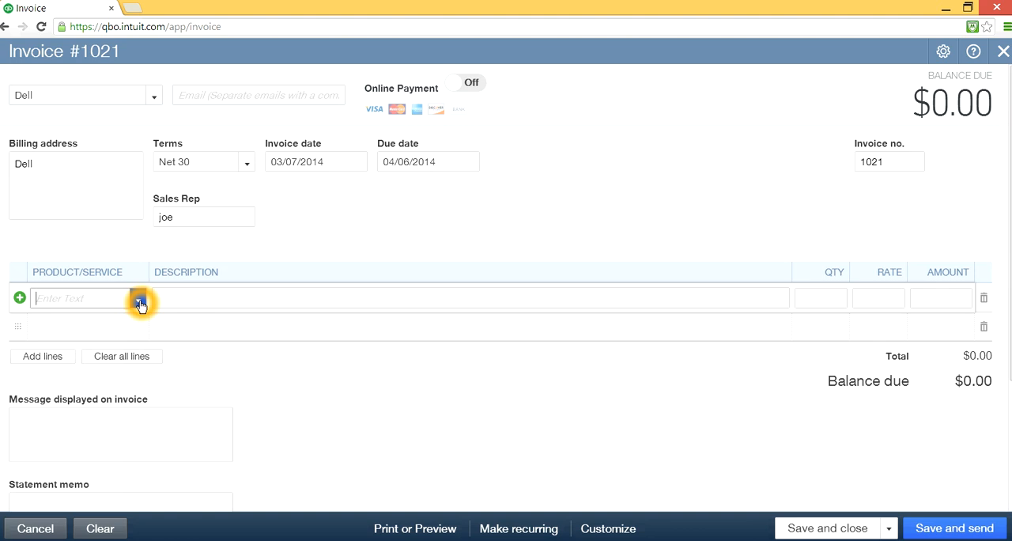
pyautogui.click(141, 304)
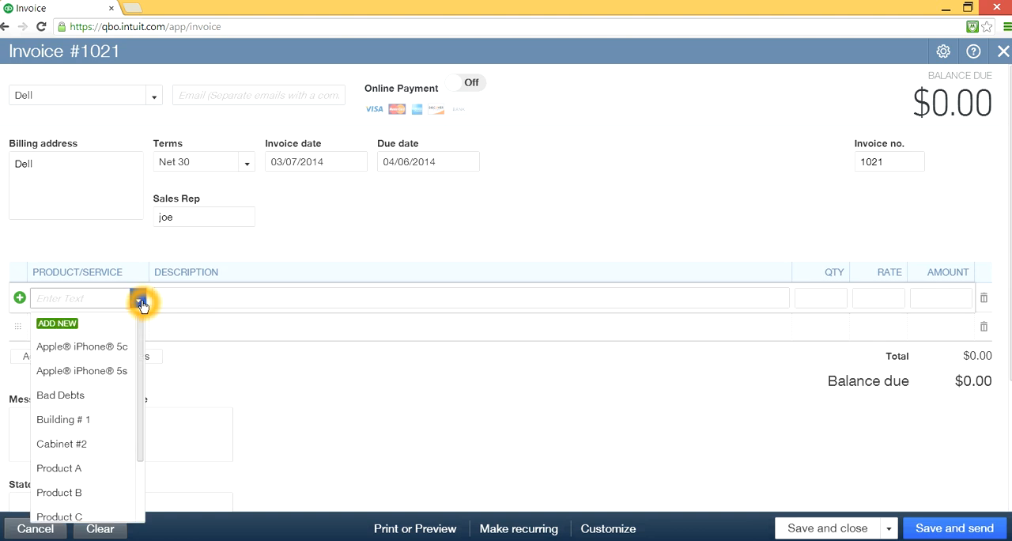
pyautogui.click(82, 349)
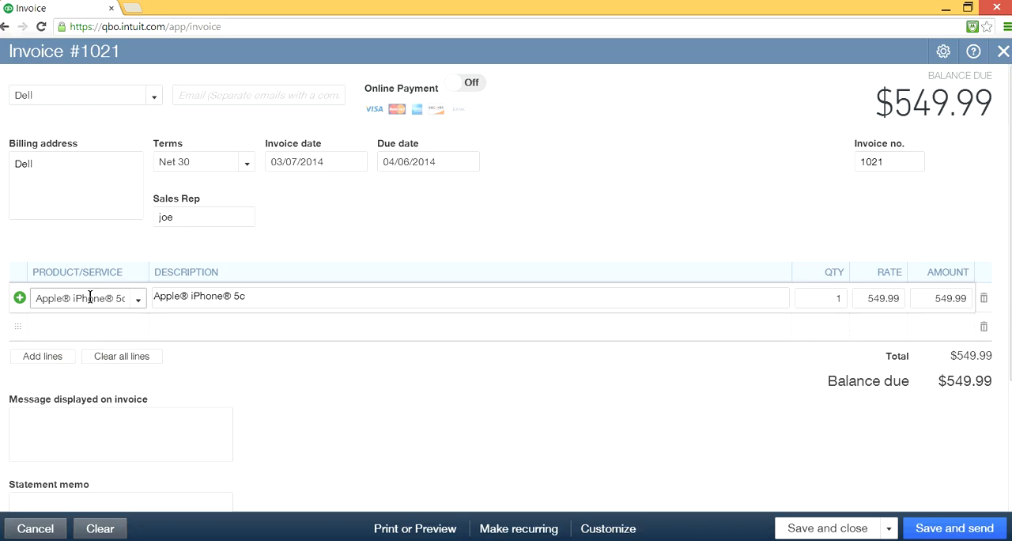
pyautogui.click(316, 324)
pyautogui.click(879, 302)
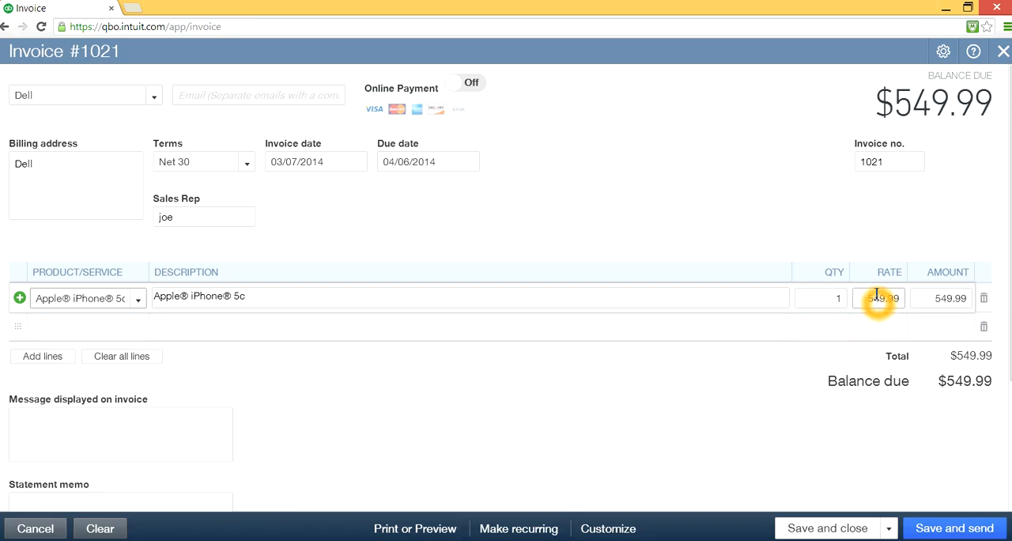
pyautogui.click(885, 300)
pyautogui.click(828, 300)
pyautogui.click(826, 295)
pyautogui.click(842, 302)
pyautogui.click(447, 342)
# - Add the product Apple® iPhone® 5s to the second line of the invoice
pyautogui.click(94, 328)
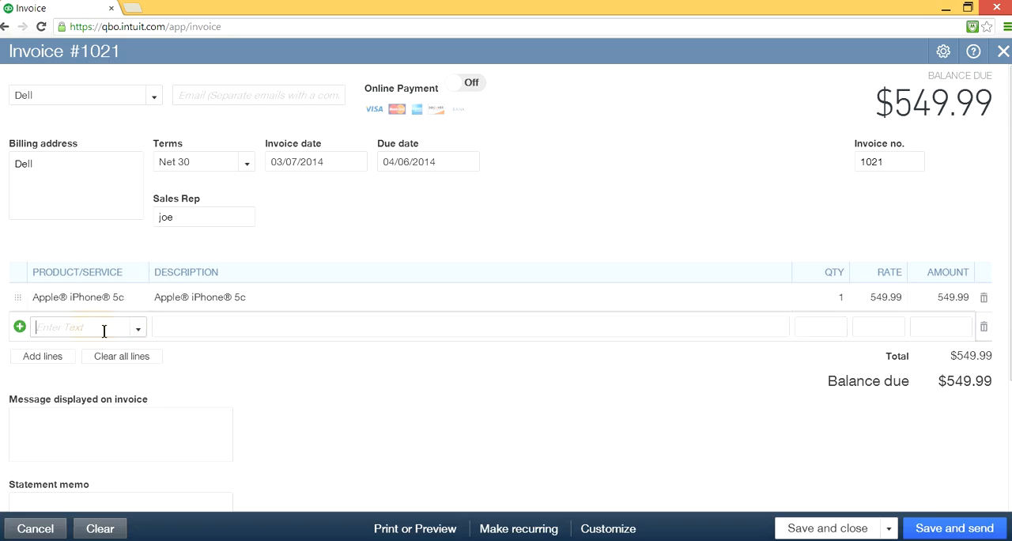
pyautogui.click(138, 328)
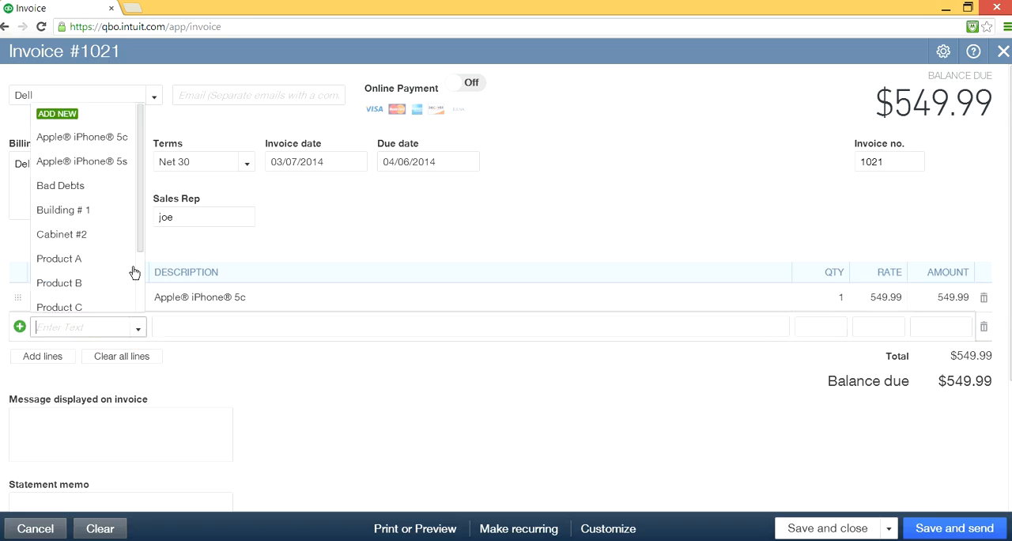
pyautogui.click(110, 160)
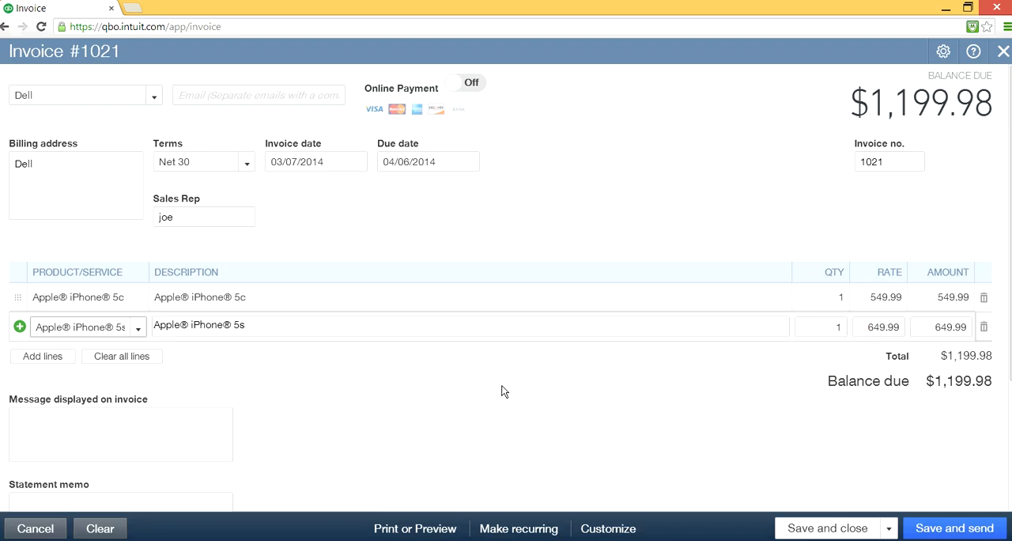
pyautogui.click(247, 322)
# - Add more lines to the invoice and open the form for a new product from the third line's product list
pyautogui.click(41, 355)
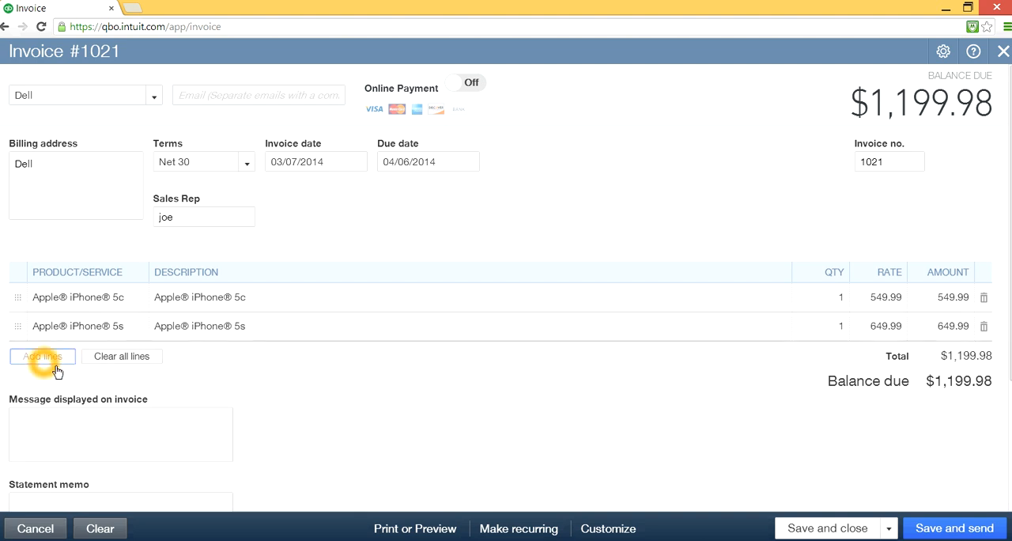
pyautogui.click(86, 354)
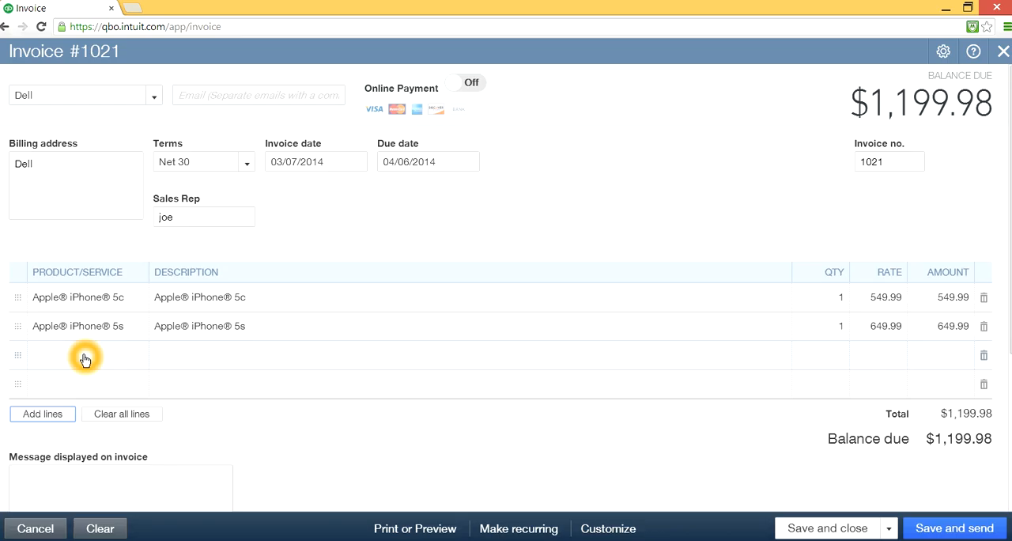
pyautogui.click(95, 357)
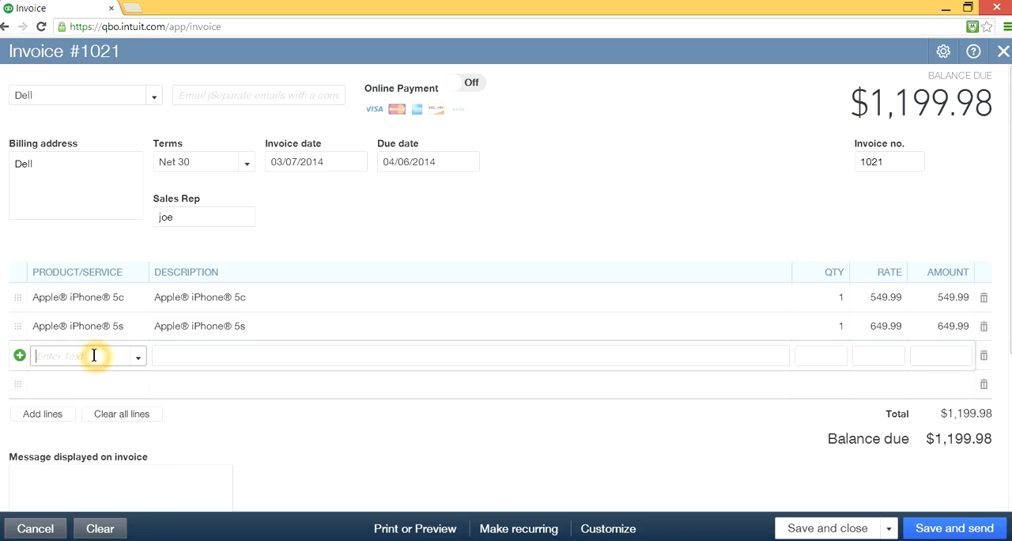
pyautogui.click(140, 361)
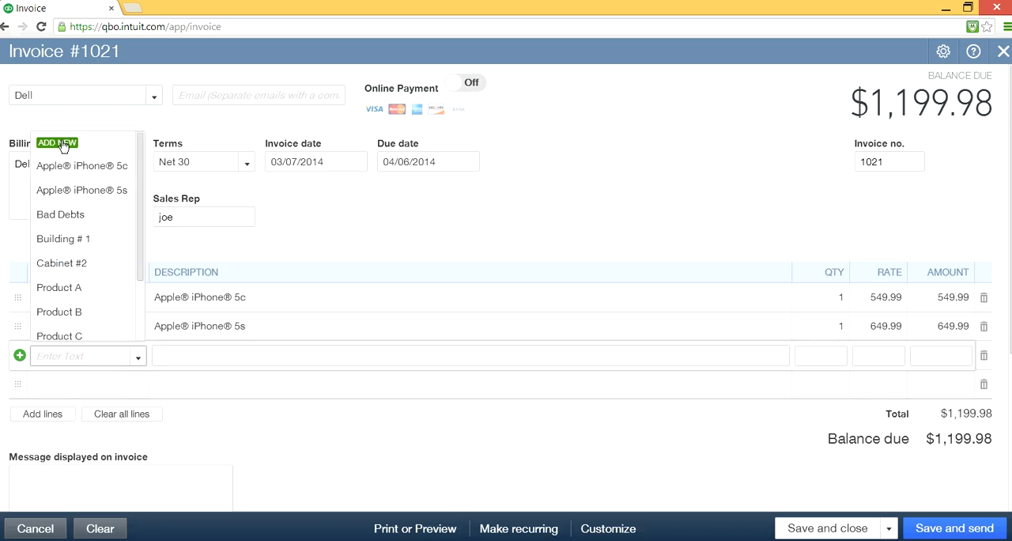
pyautogui.click(415, 227)
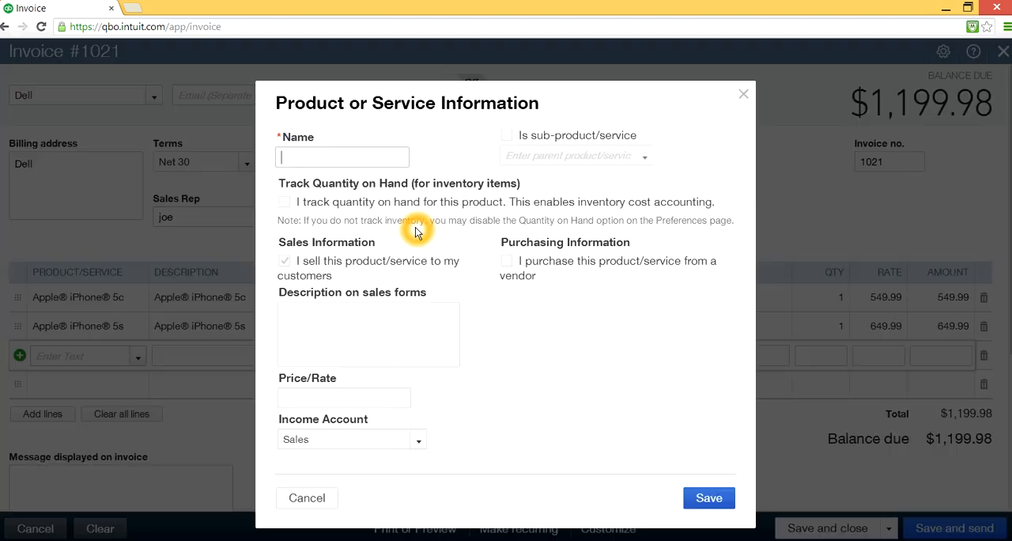
# - Name the new product Samsung Galaxy S4 and copy that name into its description on sales forms
pyautogui.click(327, 156)
pyautogui.click(356, 158)
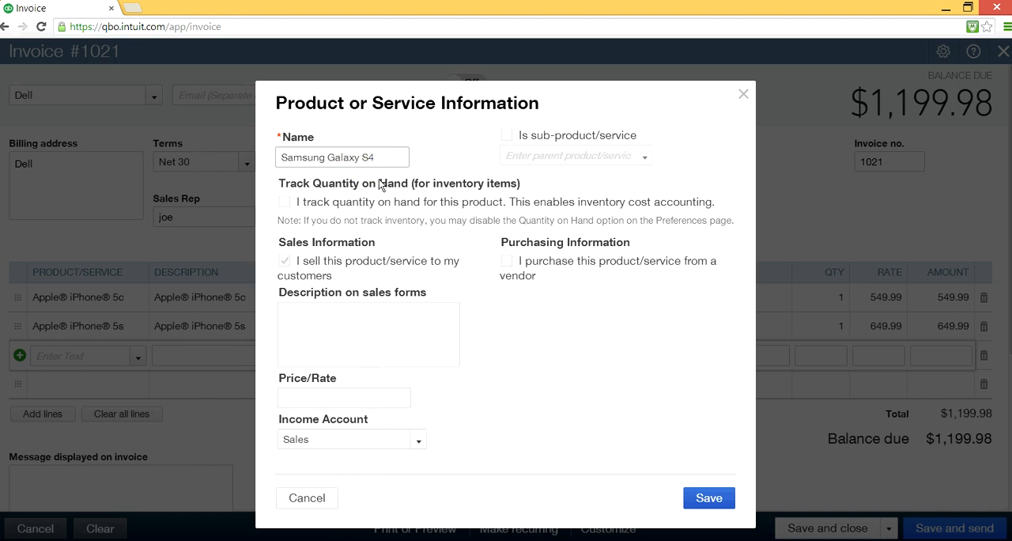
pyautogui.moveTo(391, 157); pyautogui.dragTo(265, 145)
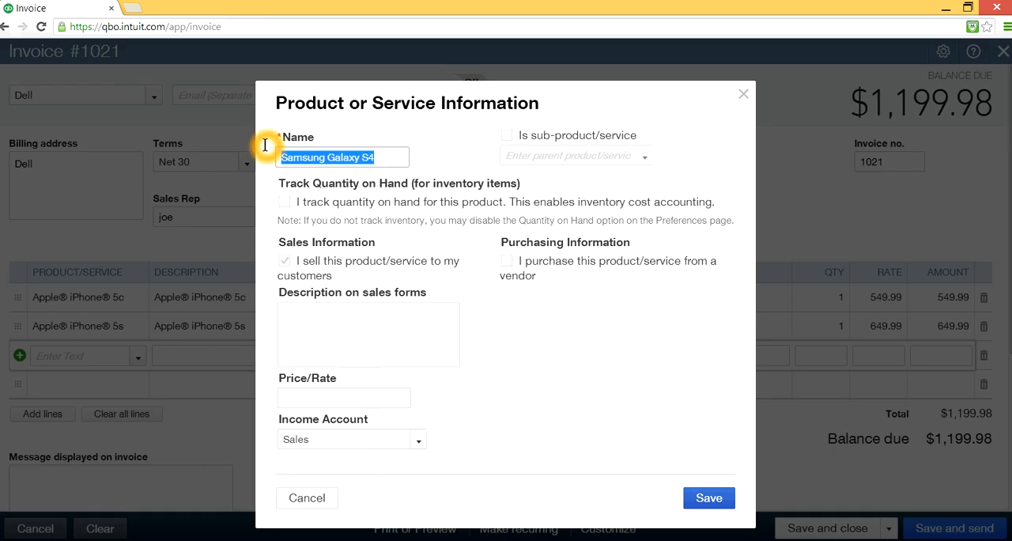
pyautogui.rightClick(340, 159)
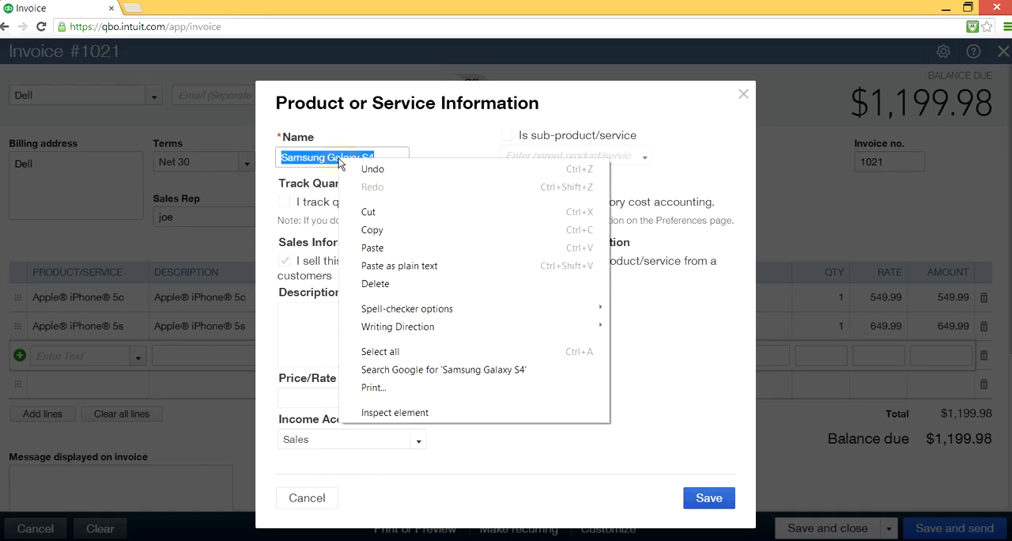
pyautogui.click(371, 230)
pyautogui.click(348, 329)
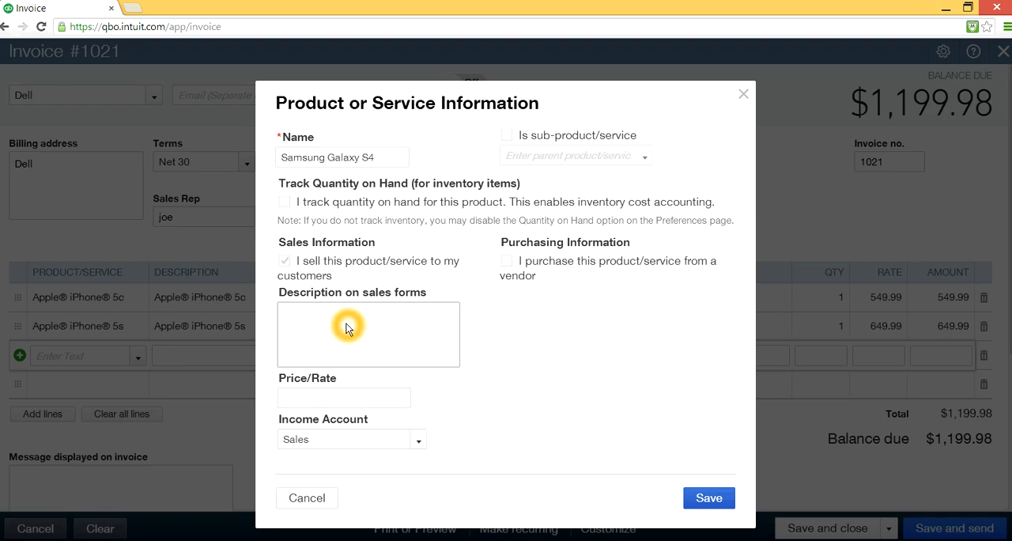
pyautogui.rightClick(347, 329)
pyautogui.click(384, 182)
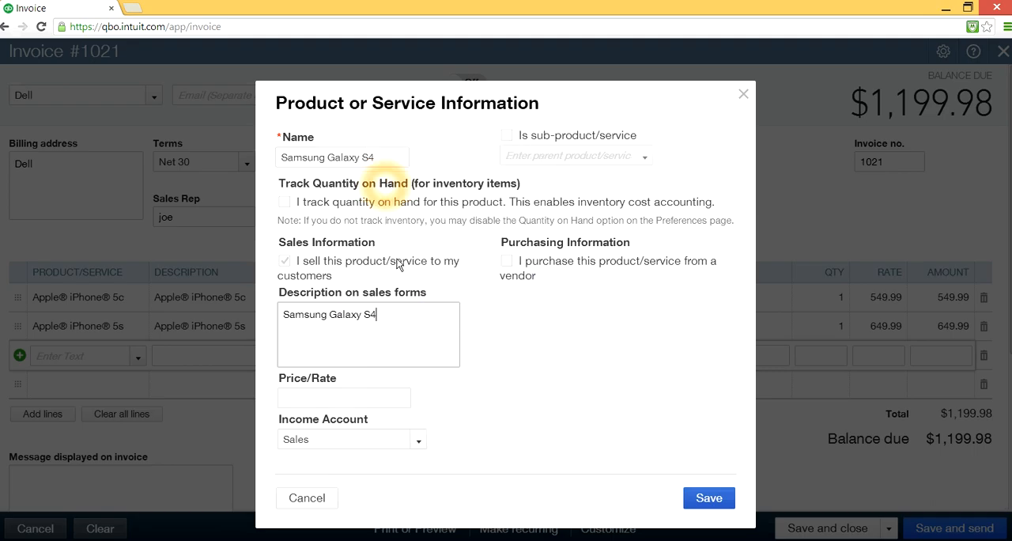
pyautogui.click(432, 315)
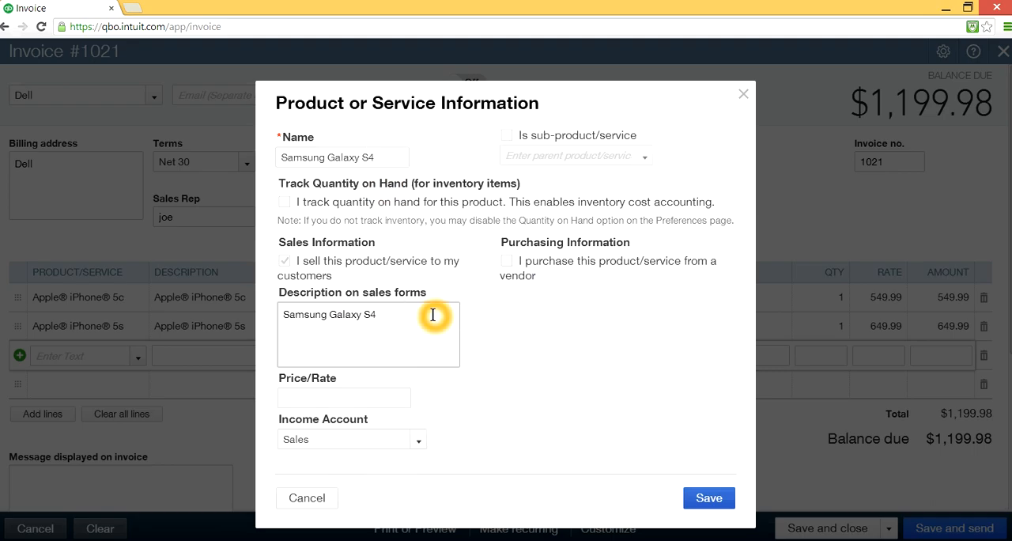
pyautogui.click(284, 204)
pyautogui.click(285, 203)
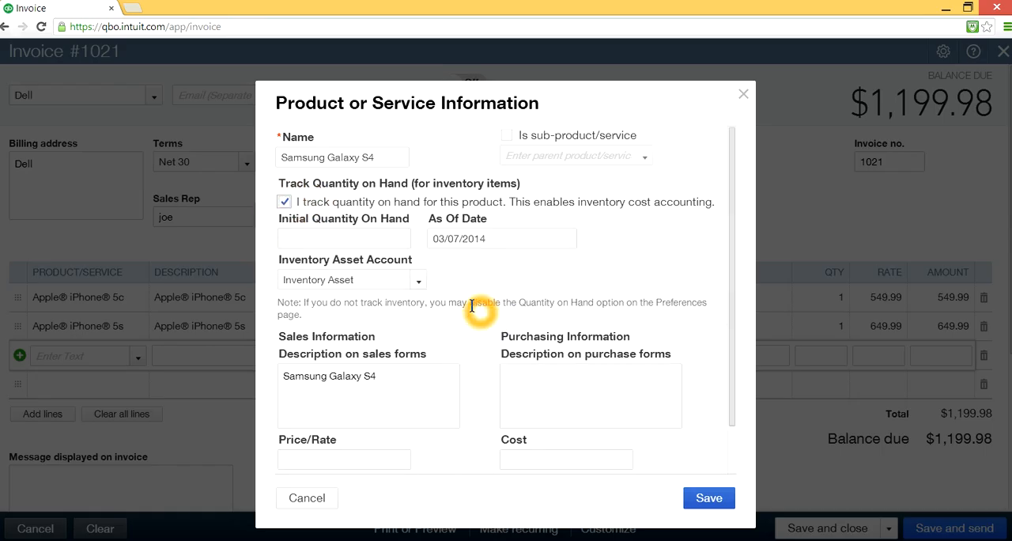
pyautogui.click(284, 201)
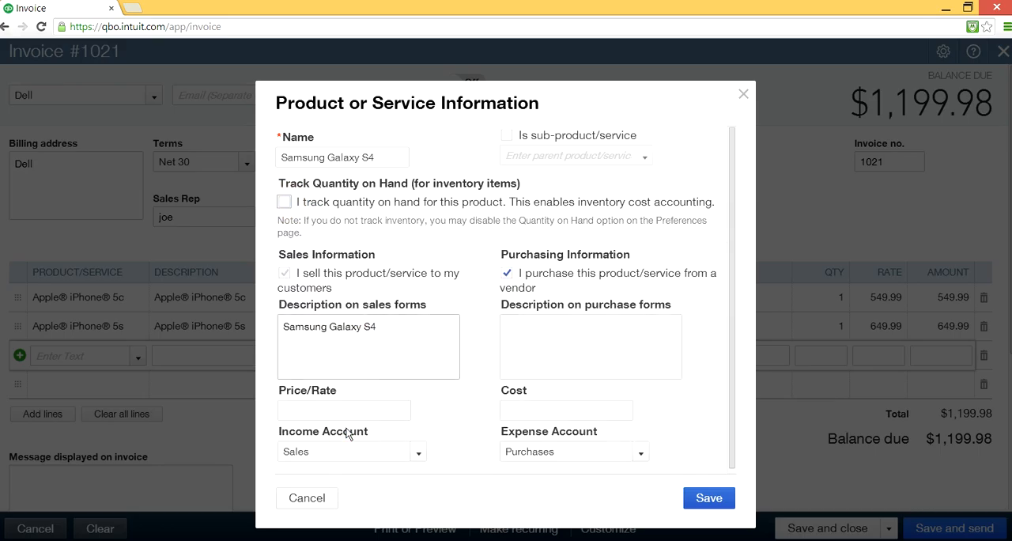
pyautogui.click(360, 406)
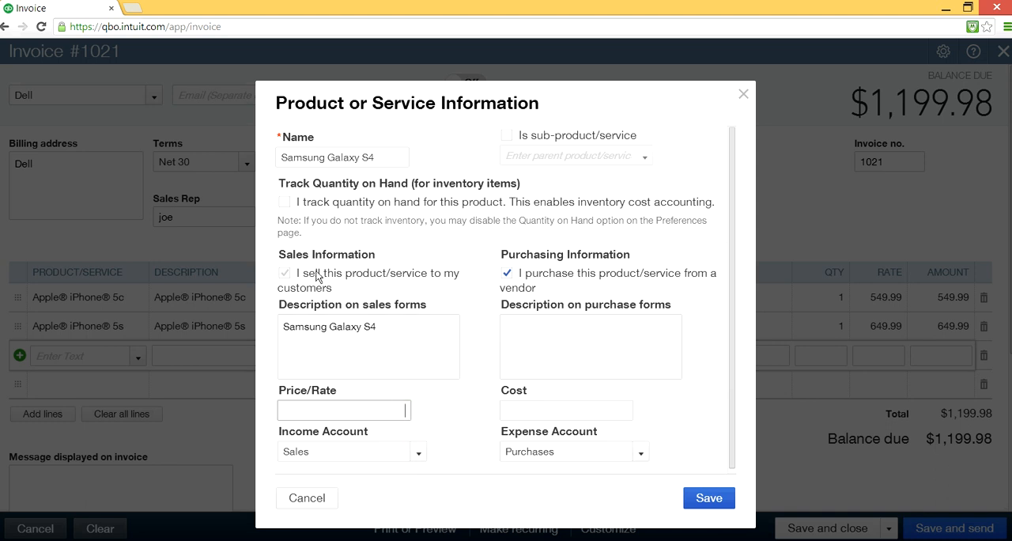
# - Enable quantity tracking for the new product and set its initial quantity on hand to 0
pyautogui.click(285, 204)
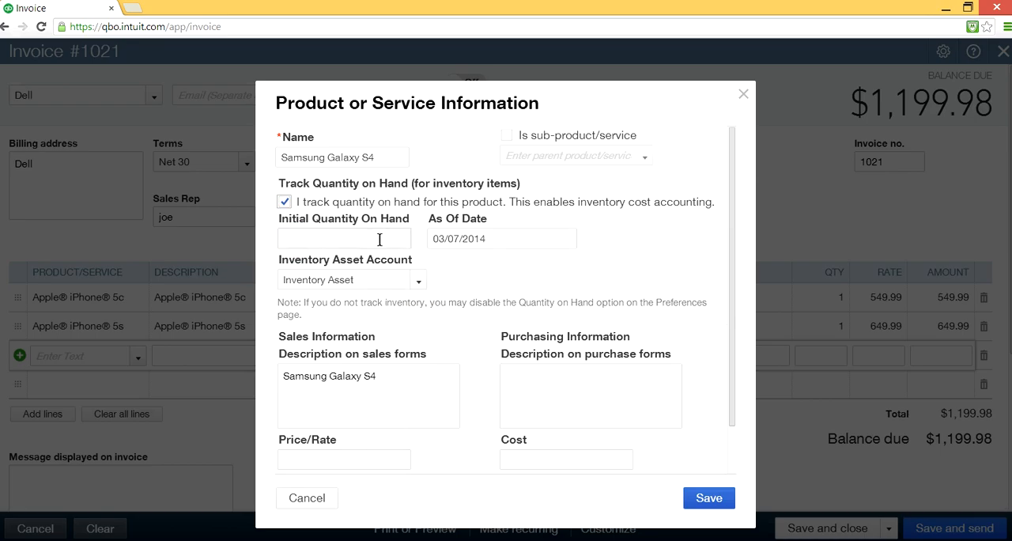
pyautogui.click(396, 240)
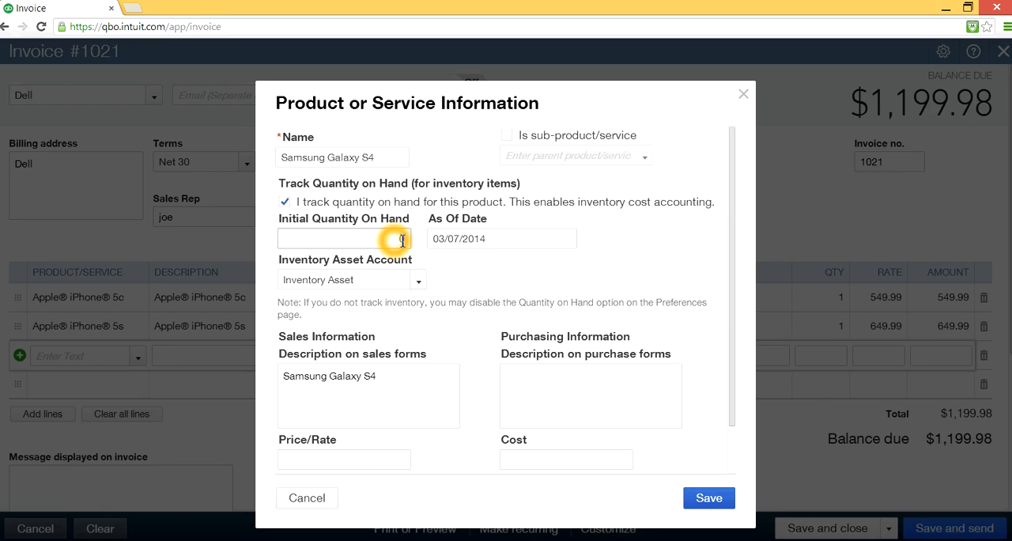
pyautogui.write('0')
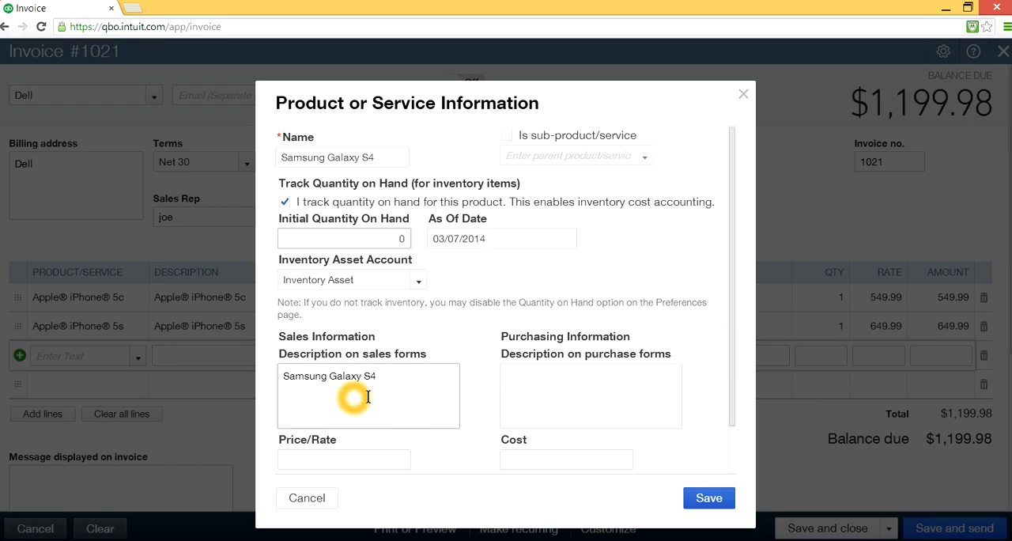
# - Set the new product's sales price to 599.99 and its purchase cost to 439.99
pyautogui.click(360, 459)
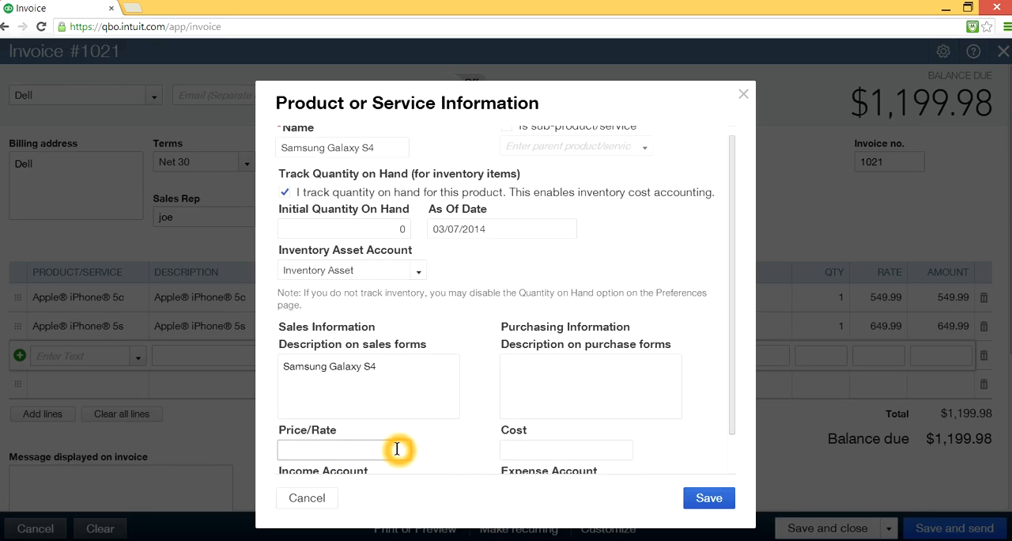
pyautogui.write('599.99')
pyautogui.click(587, 450)
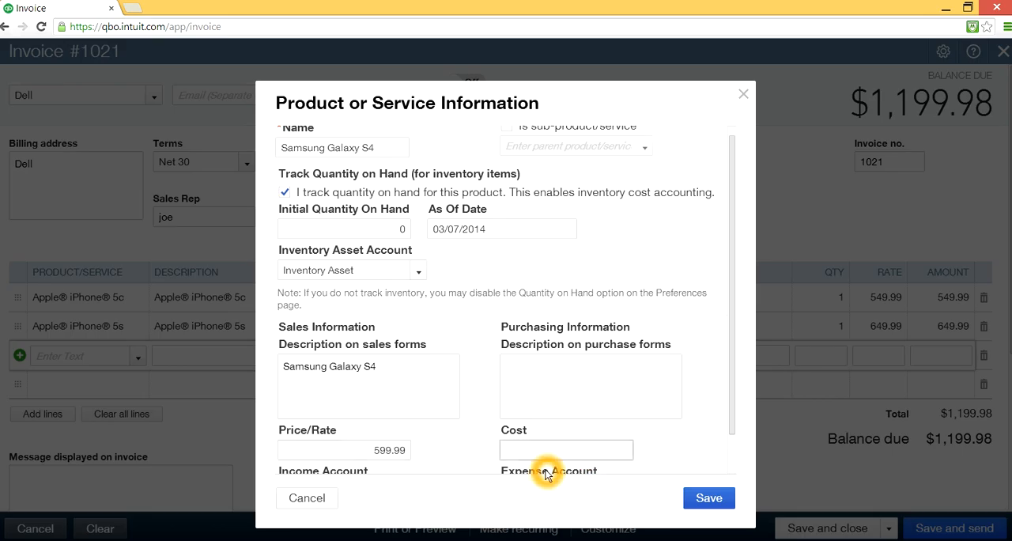
pyautogui.write('439.99')
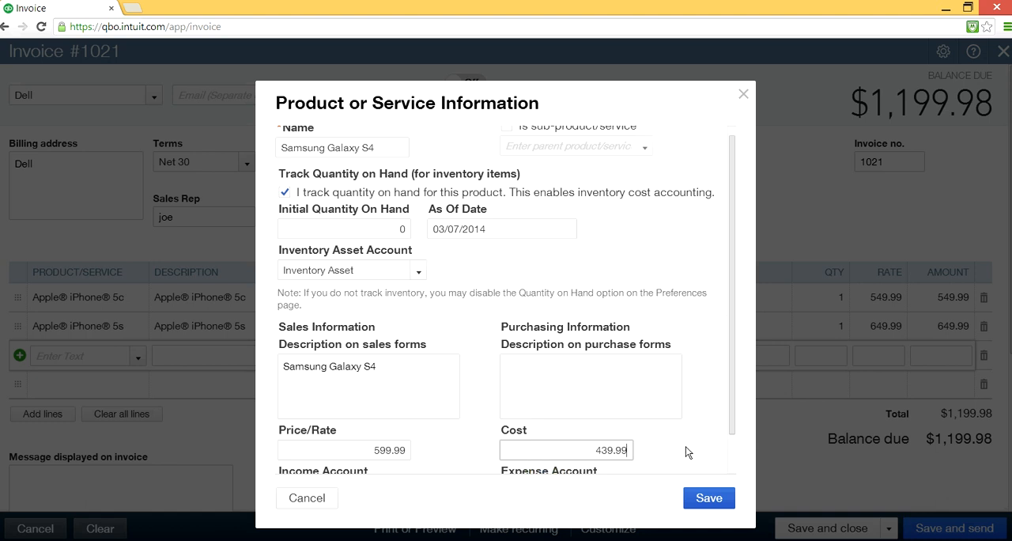
# - Review the new product's income, expense and inventory asset accounts, its name and its quantity tracking settings
pyautogui.moveTo(731, 416); pyautogui.dragTo(728, 466)
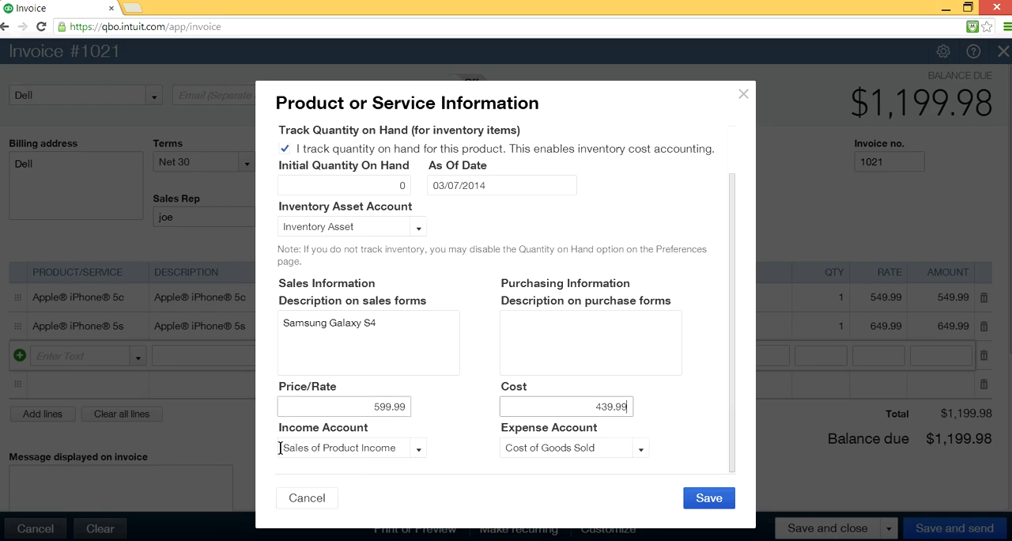
pyautogui.click(427, 472)
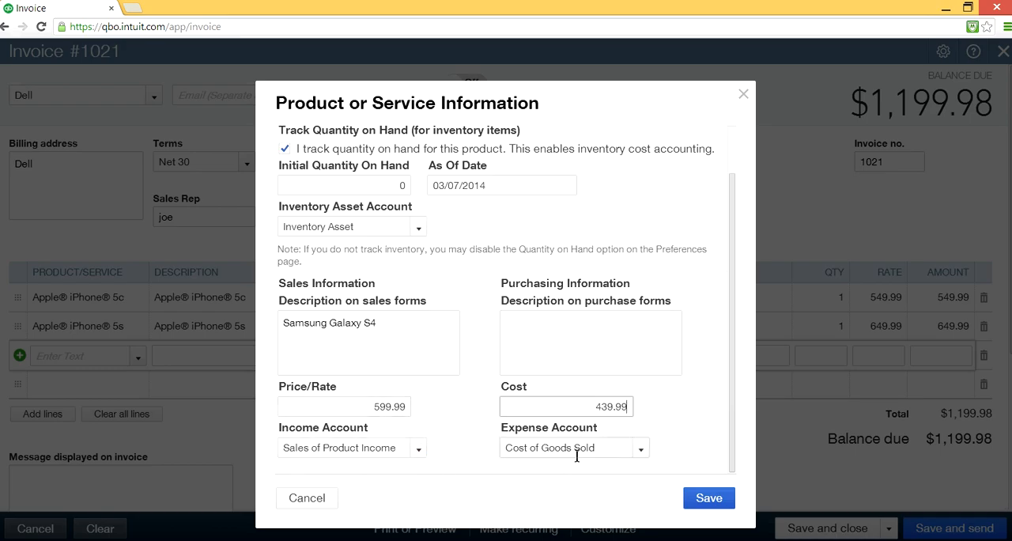
pyautogui.click(672, 458)
pyautogui.click(416, 279)
pyautogui.click(352, 210)
pyautogui.click(569, 448)
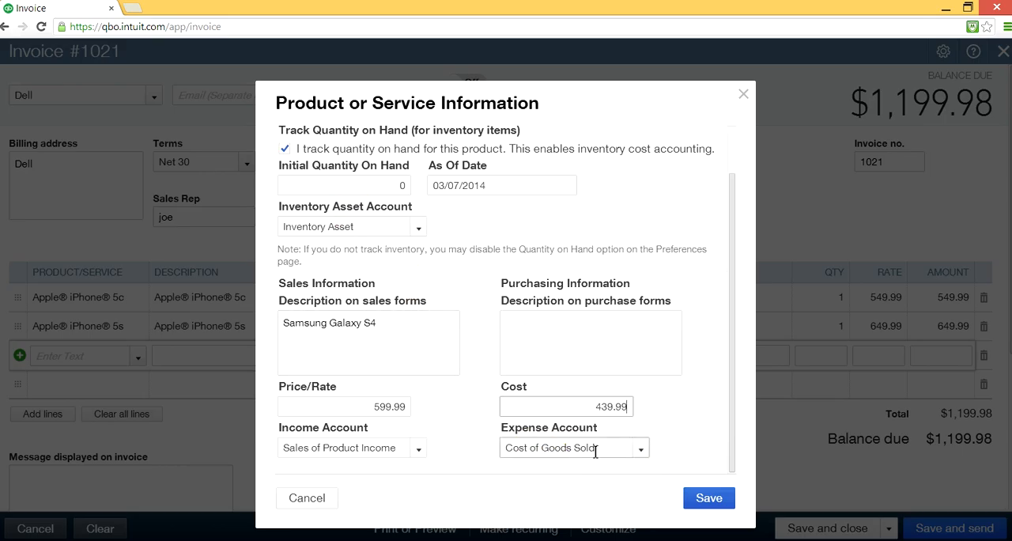
pyautogui.click(616, 452)
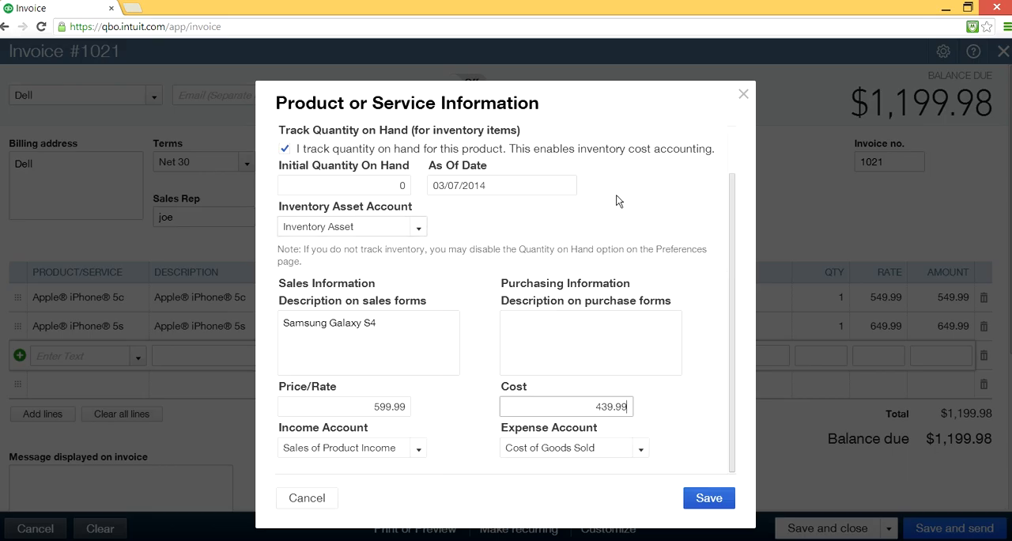
pyautogui.moveTo(733, 194); pyautogui.dragTo(728, 152)
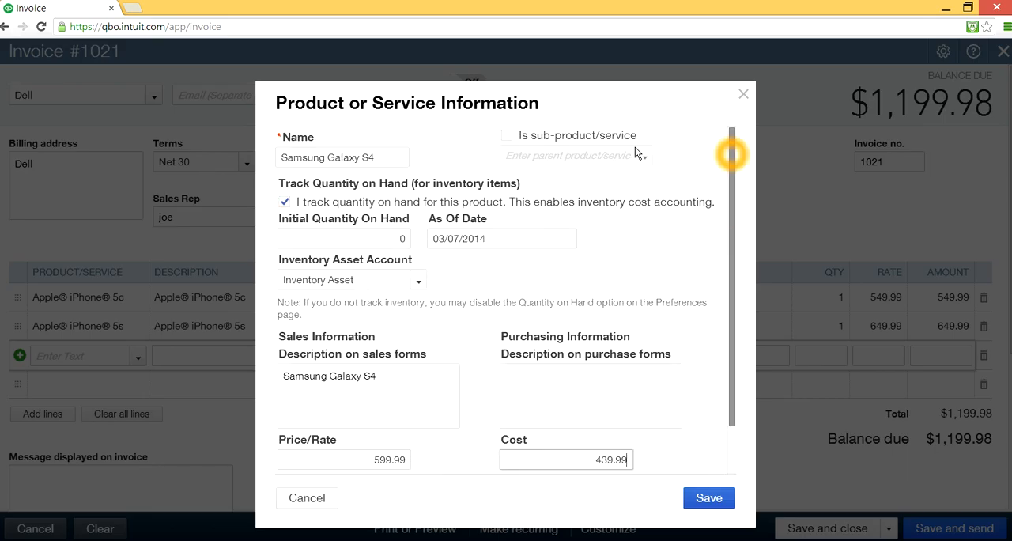
pyautogui.click(346, 158)
pyautogui.click(411, 158)
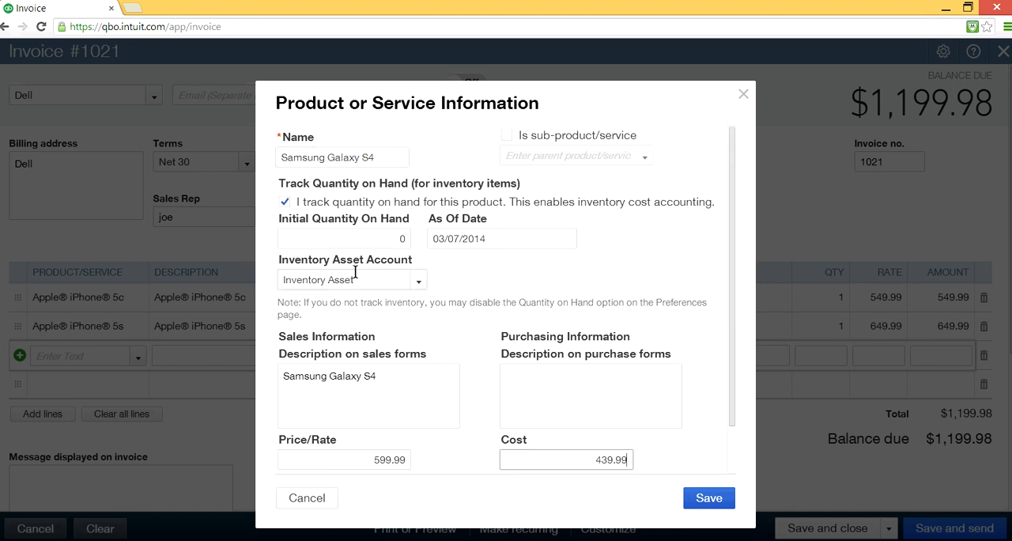
pyautogui.click(308, 241)
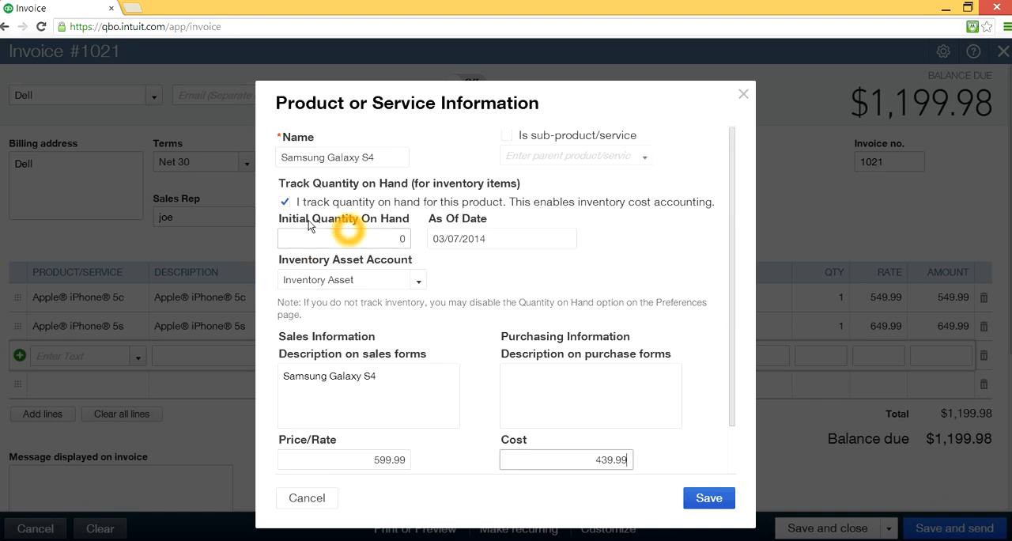
pyautogui.click(286, 204)
pyautogui.click(354, 361)
# - Copy the Samsung Galaxy S4 description for sales forms into the product's description on purchase forms
pyautogui.click(282, 372)
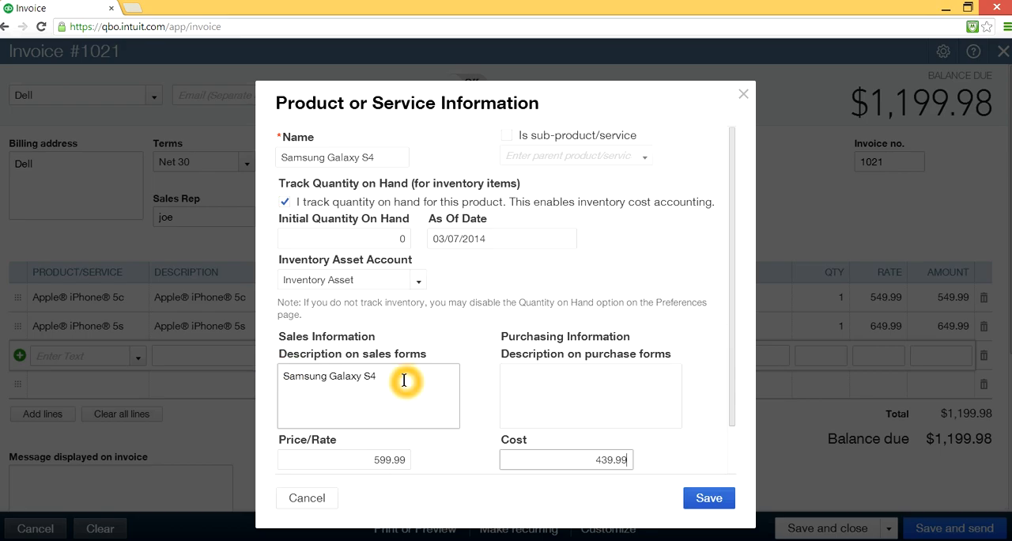
pyautogui.moveTo(391, 374); pyautogui.dragTo(279, 371)
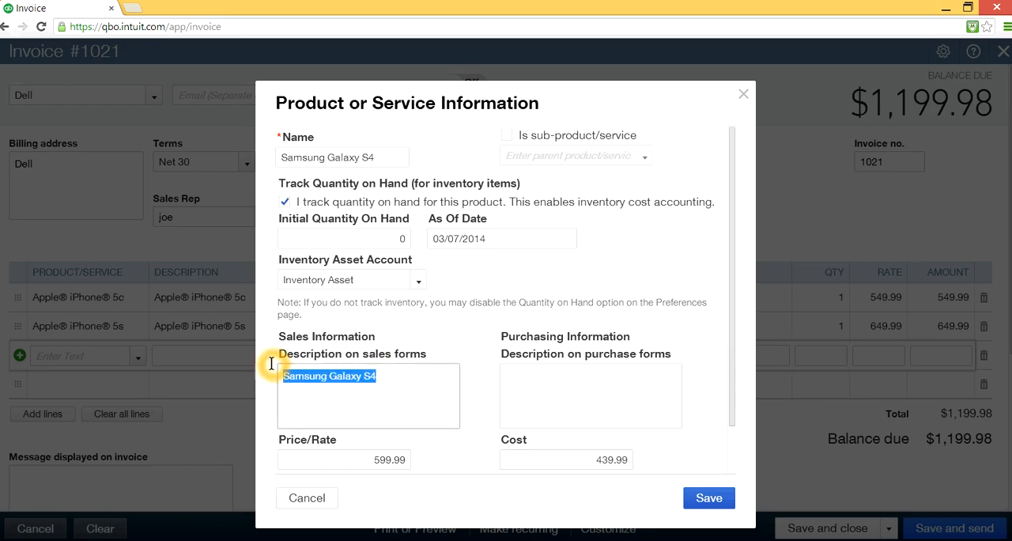
pyautogui.rightClick(350, 379)
pyautogui.click(388, 180)
pyautogui.click(524, 380)
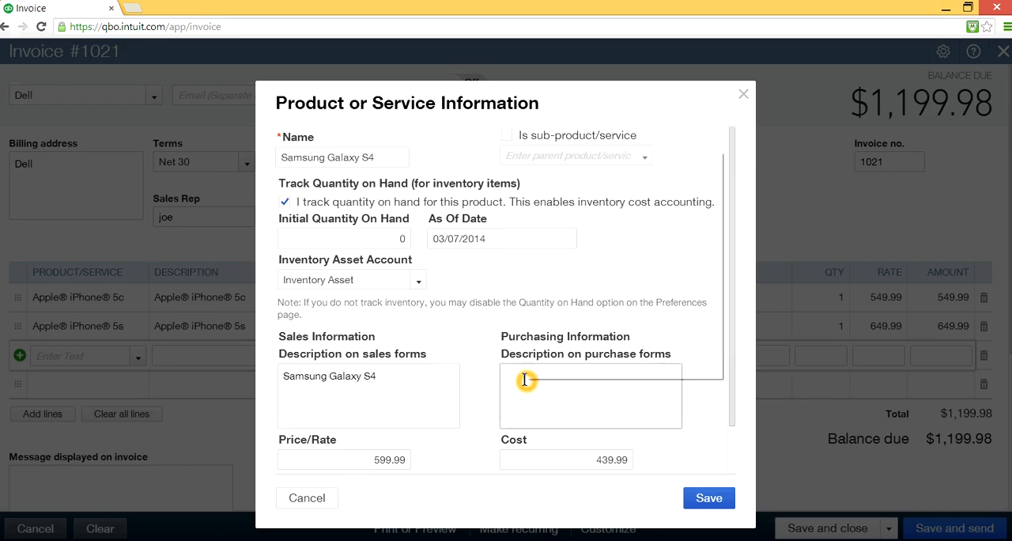
pyautogui.rightClick(524, 379)
pyautogui.click(551, 248)
pyautogui.click(590, 390)
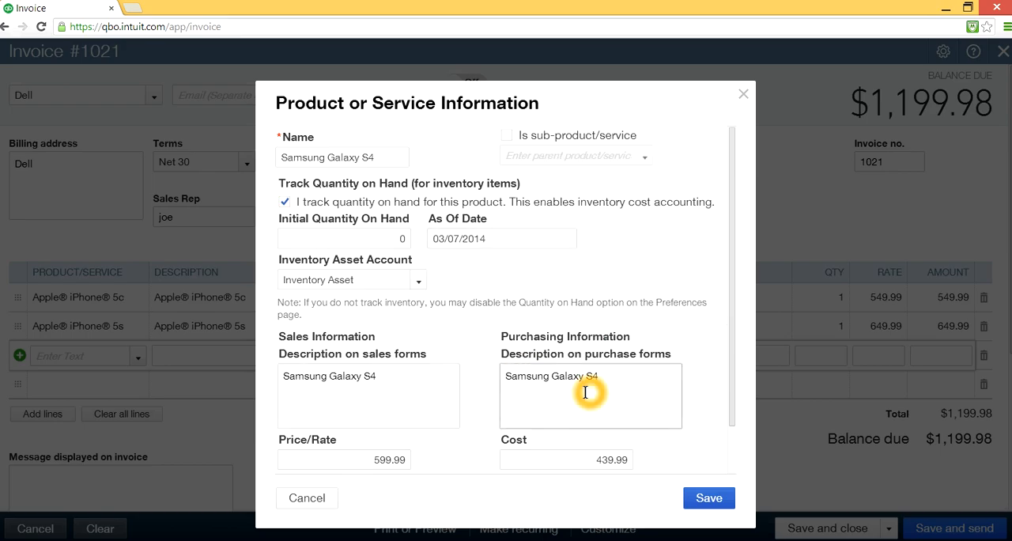
pyautogui.click(622, 385)
pyautogui.click(638, 390)
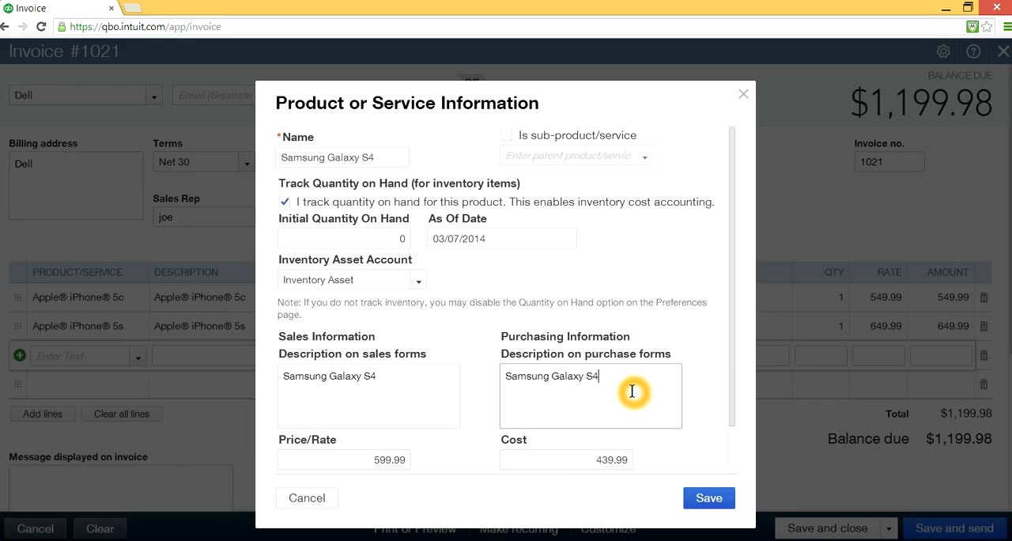
pyautogui.click(618, 386)
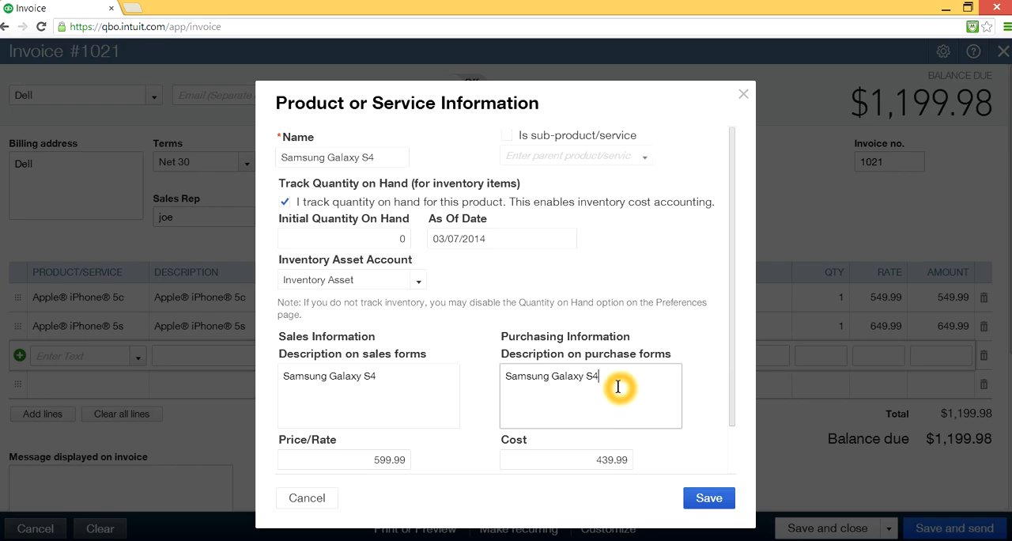
pyautogui.click(638, 388)
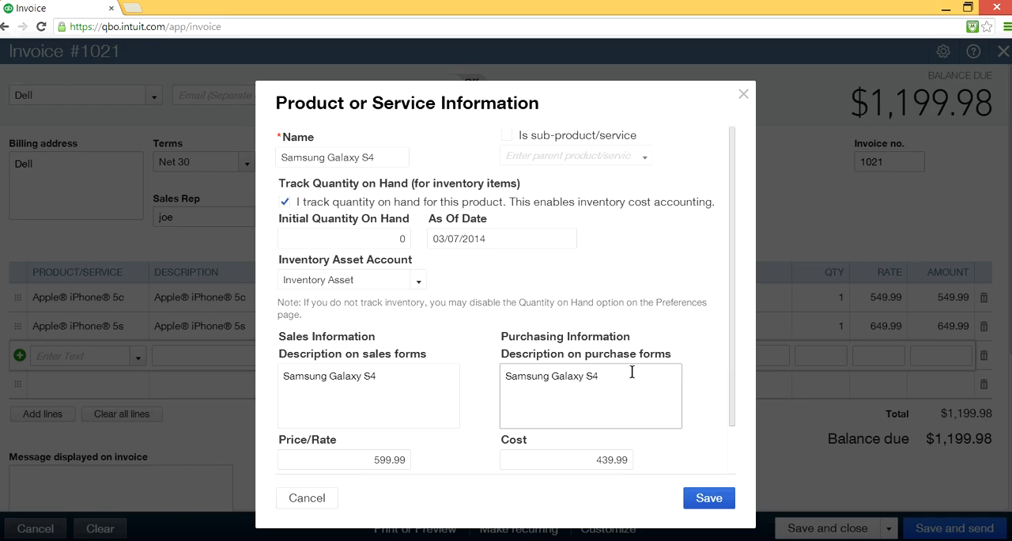
pyautogui.click(633, 376)
pyautogui.click(617, 385)
pyautogui.click(623, 382)
pyautogui.click(651, 426)
# - Save the new Samsung Galaxy S4 product so that it fills the invoice's third line
pyautogui.moveTo(734, 401); pyautogui.dragTo(729, 448)
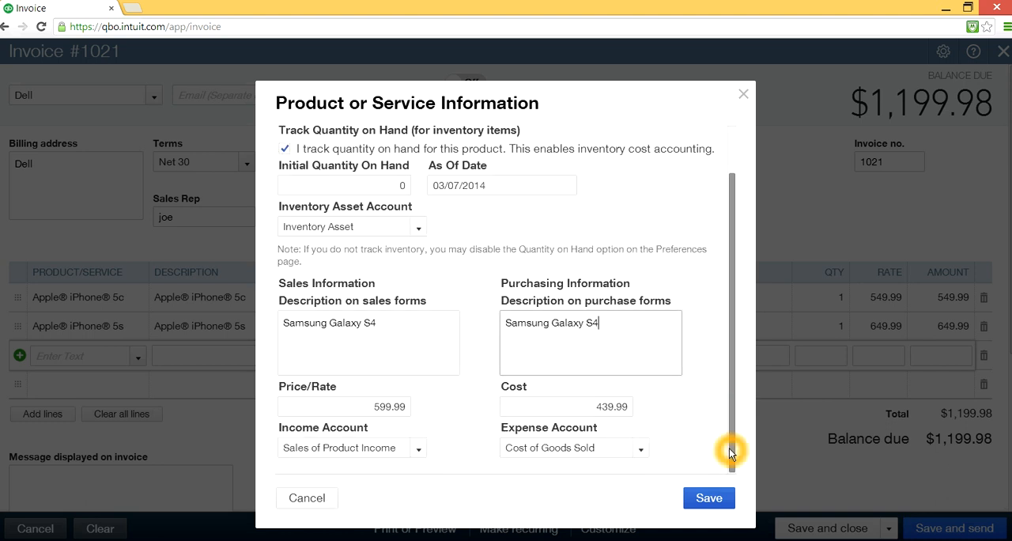
pyautogui.click(712, 500)
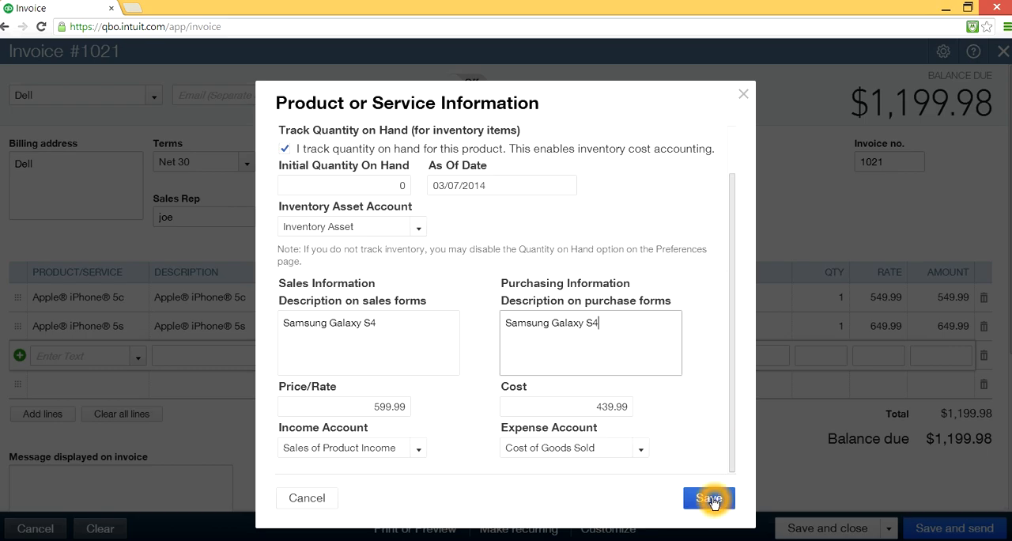
pyautogui.click(710, 499)
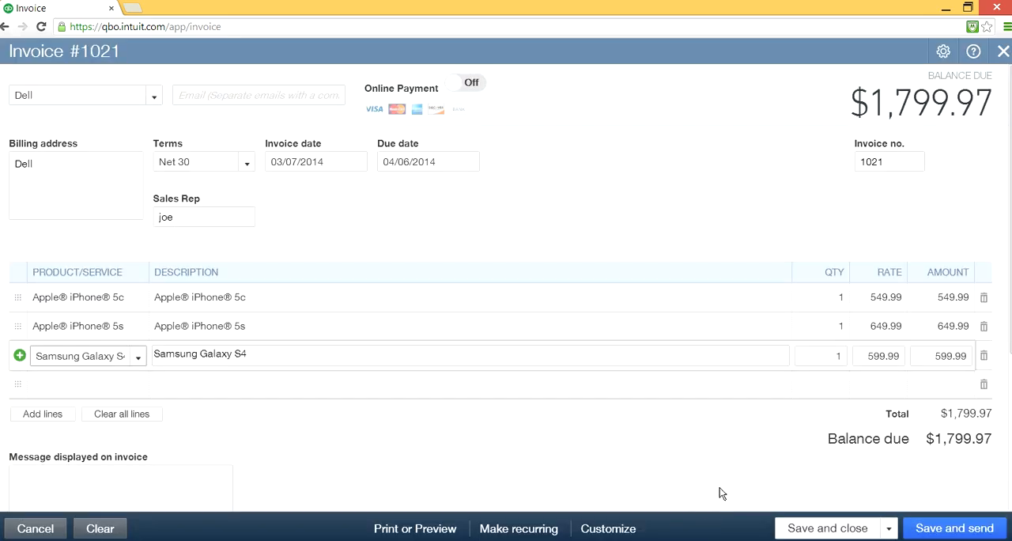
# - Review the Samsung Galaxy S4 line and the balance due on the Dell invoice
pyautogui.click(183, 374)
pyautogui.click(257, 374)
pyautogui.click(357, 385)
pyautogui.click(114, 355)
pyautogui.click(136, 358)
pyautogui.click(351, 384)
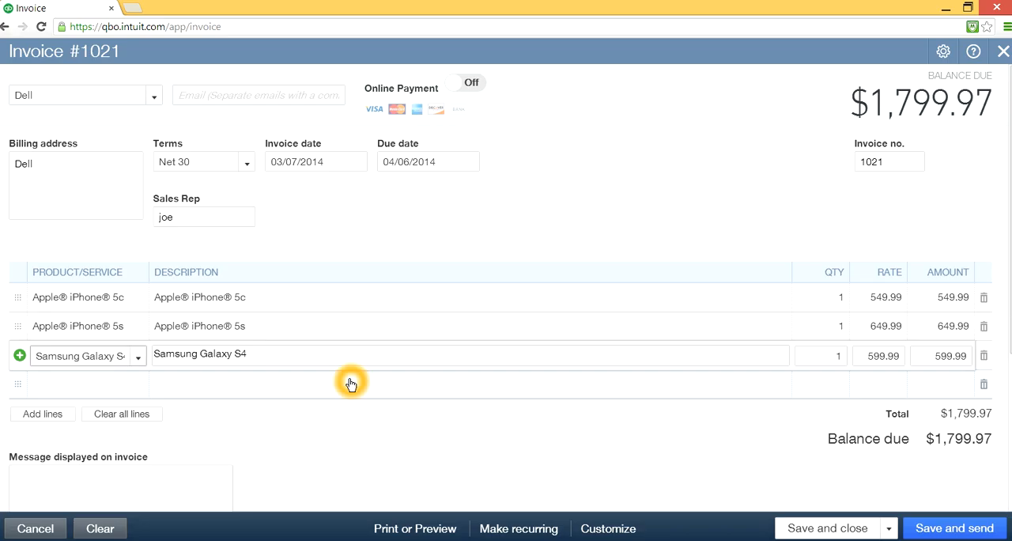
pyautogui.click(243, 356)
pyautogui.click(903, 102)
# - Save and close the Dell invoice
pyautogui.click(827, 528)
pyautogui.click(886, 533)
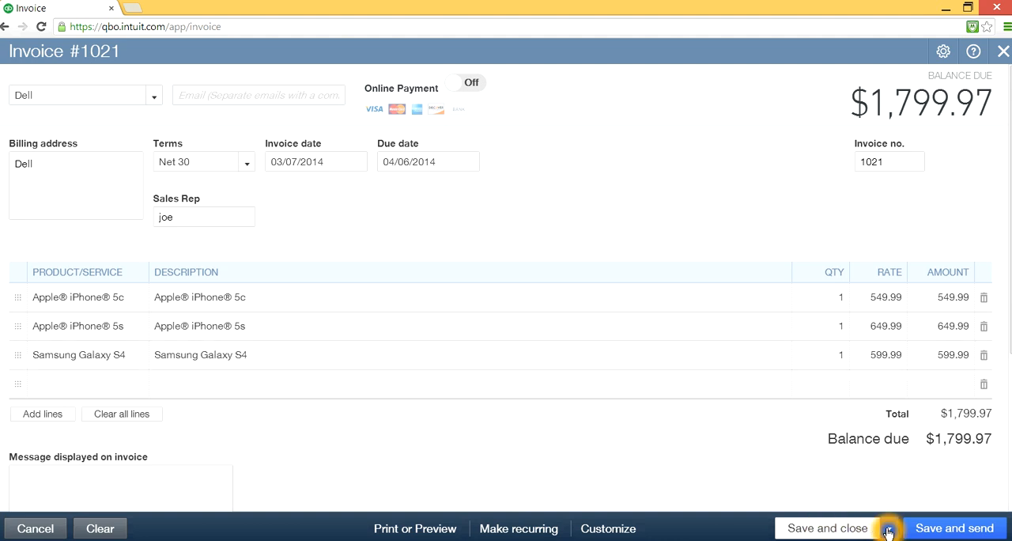
pyautogui.click(887, 533)
pyautogui.click(822, 510)
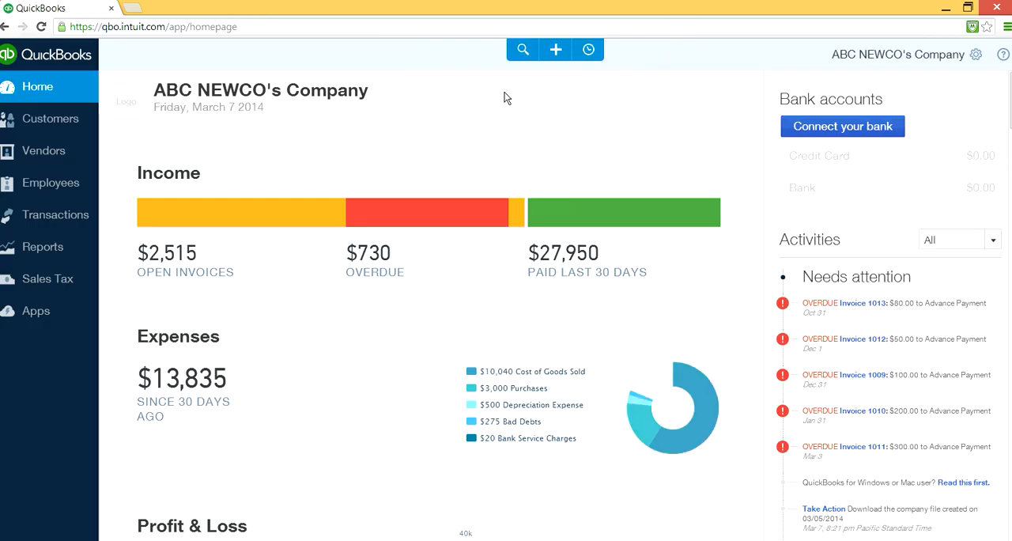
# - Start a new vendor bill and add Samsung as a new vendor for it
pyautogui.click(555, 49)
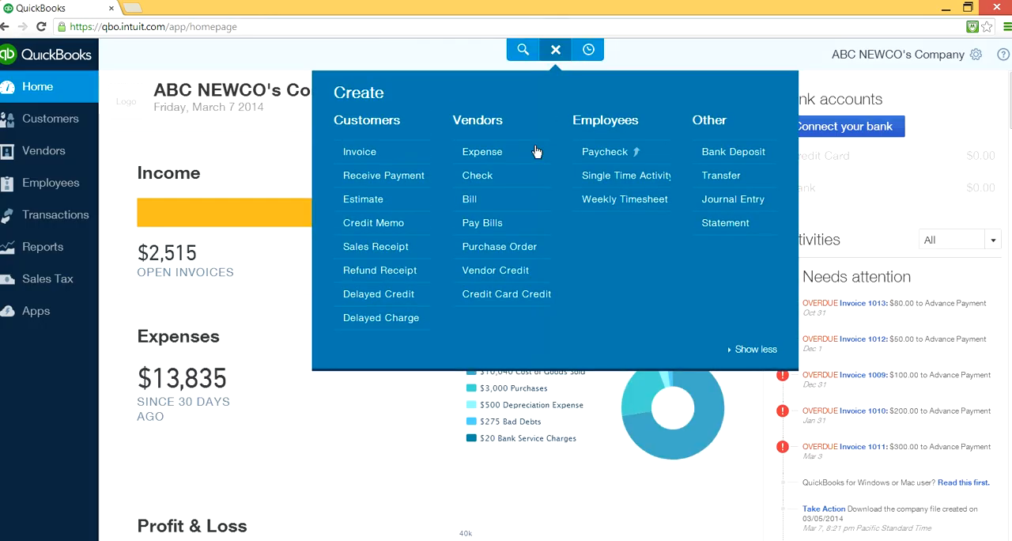
pyautogui.click(475, 202)
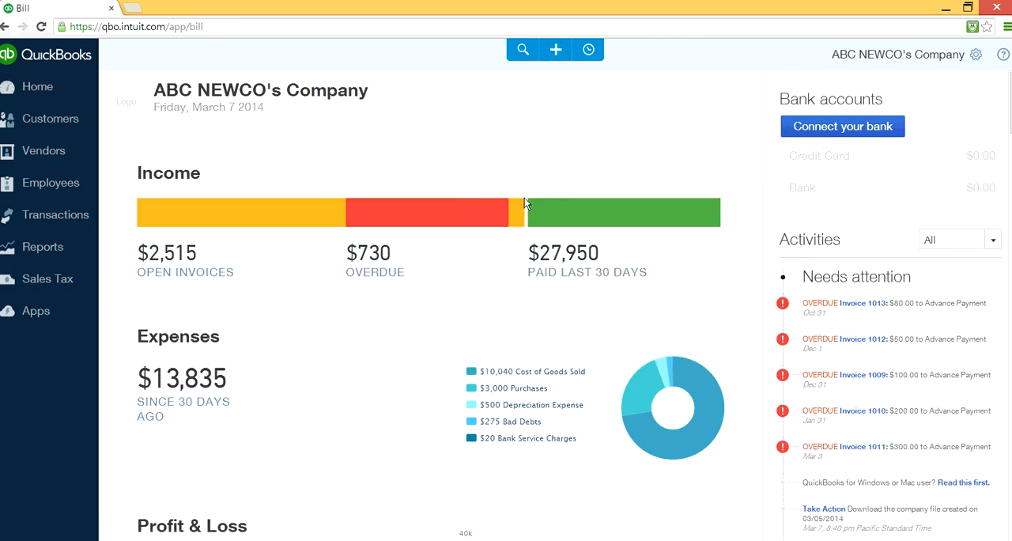
pyautogui.click(158, 96)
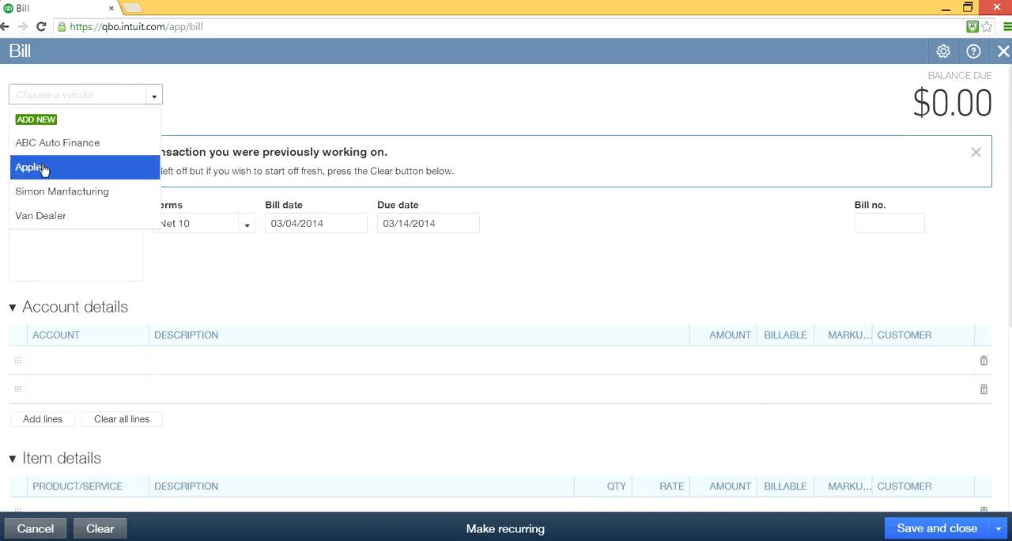
pyautogui.click(36, 119)
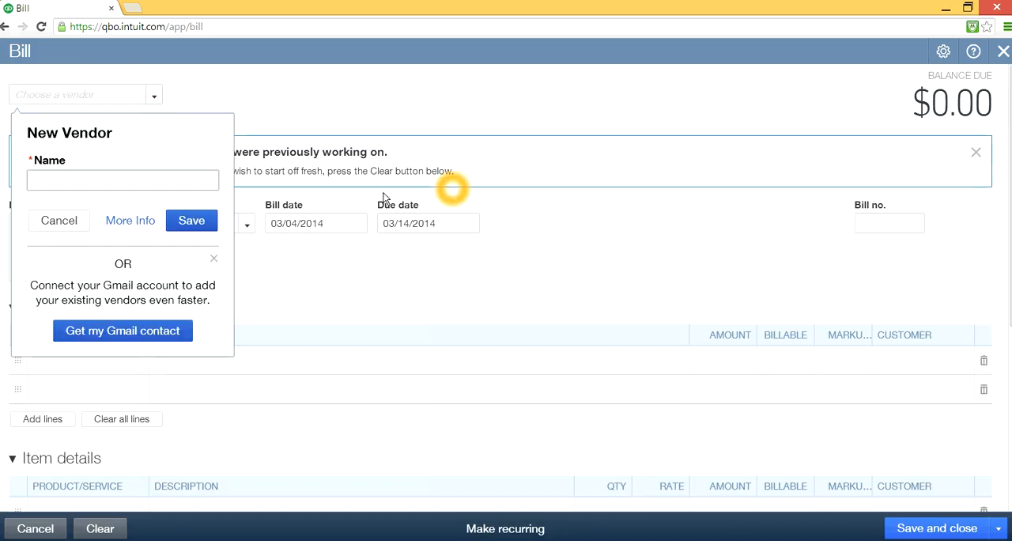
pyautogui.click(154, 183)
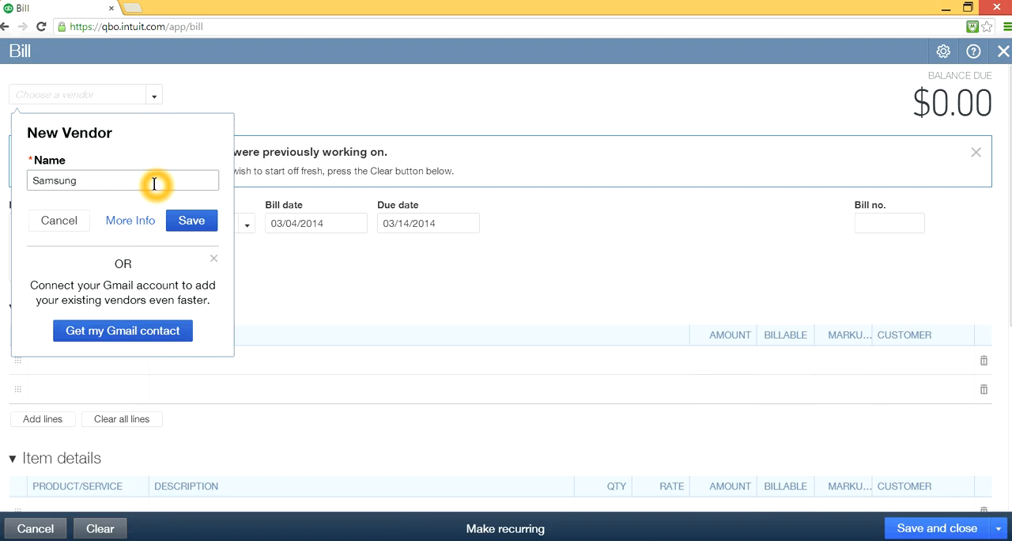
pyautogui.click(195, 223)
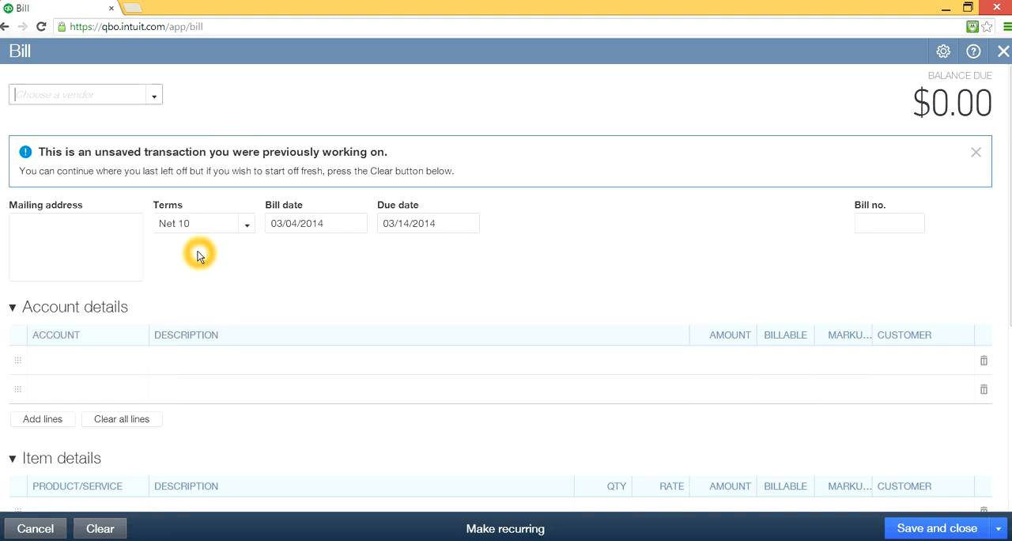
# - Choose Samsung Galaxy S4 as the product on the first line of the bill's item details
pyautogui.scroll(-2, 356, 338)
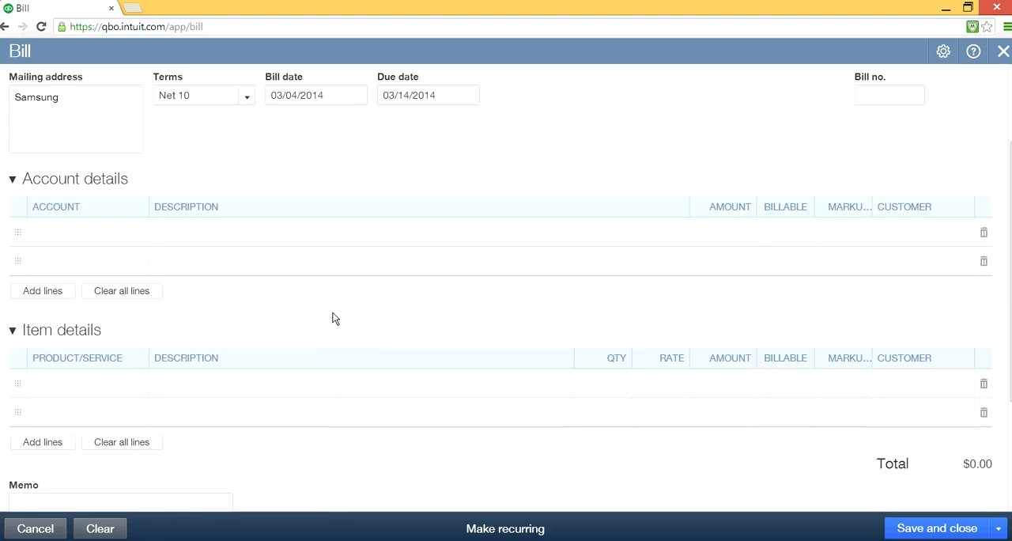
pyautogui.scroll(1, 332, 313)
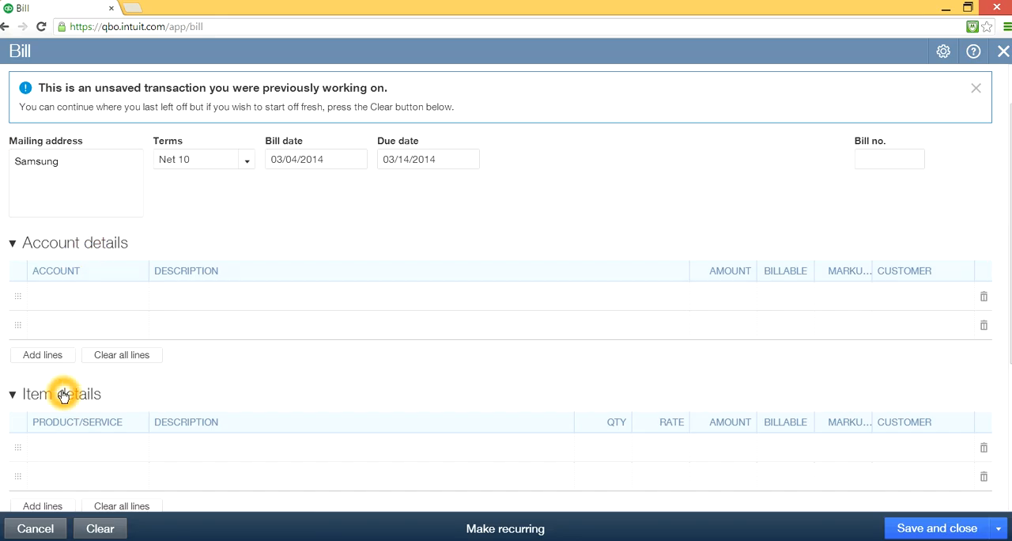
pyautogui.click(280, 383)
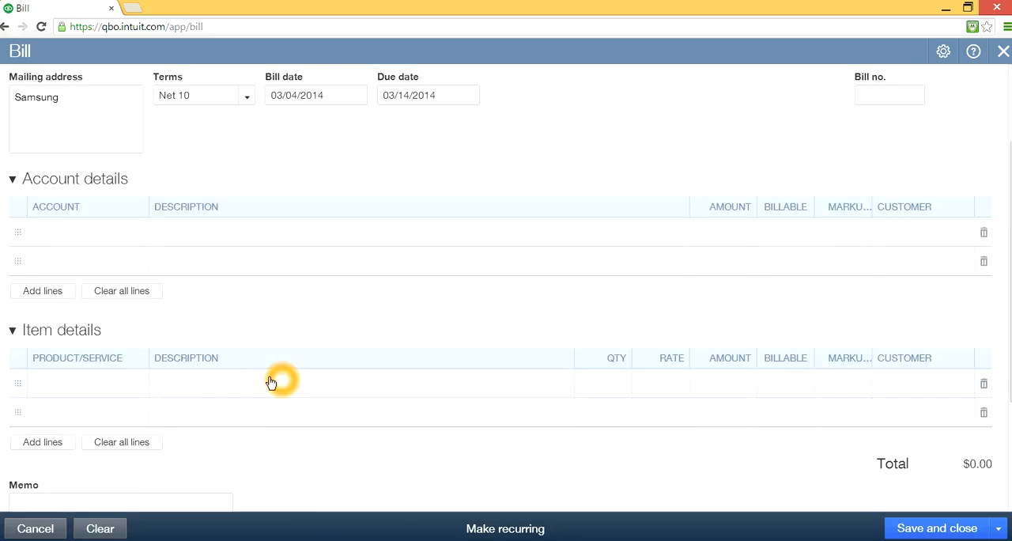
pyautogui.click(72, 385)
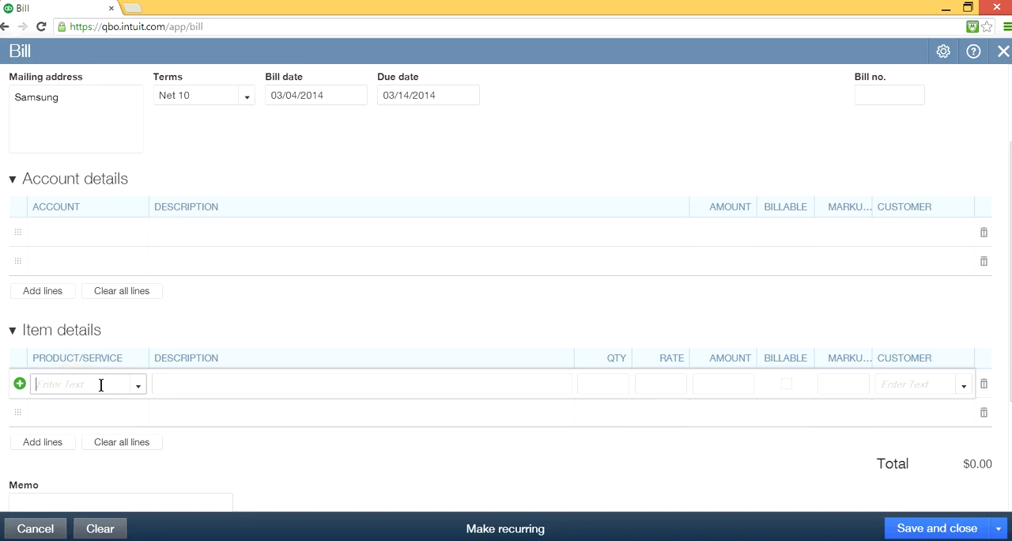
pyautogui.click(137, 385)
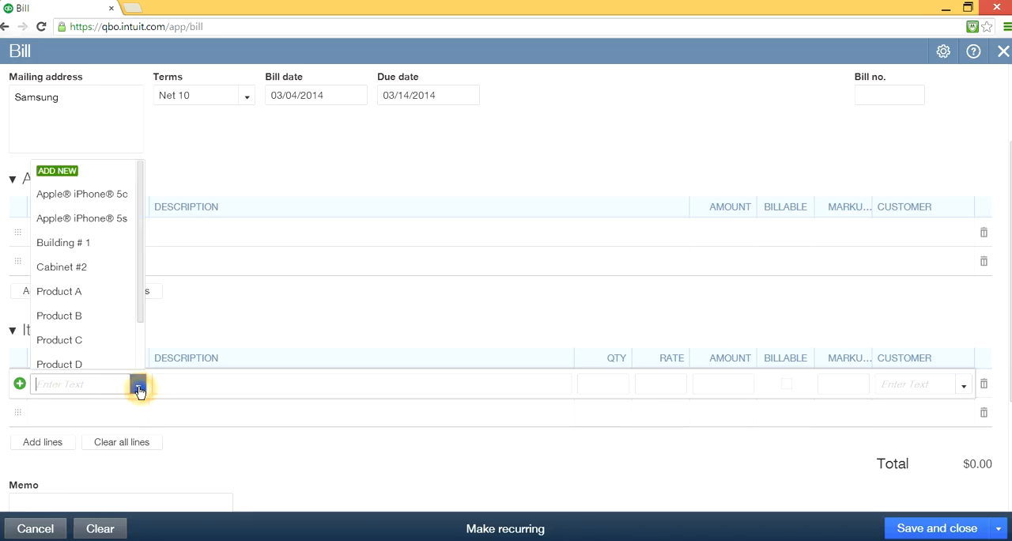
pyautogui.click(142, 218)
pyautogui.moveTo(142, 218); pyautogui.dragTo(135, 284)
pyautogui.click(85, 357)
# - Set the quantity of the Samsung Galaxy S4 bill line to 100
pyautogui.click(236, 377)
pyautogui.click(603, 383)
pyautogui.doubleClick(603, 379)
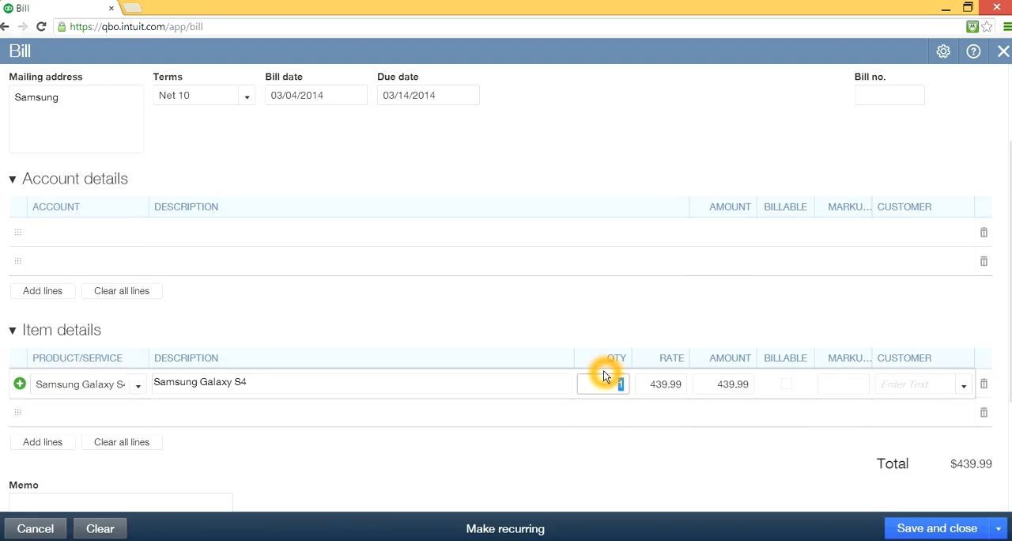
pyautogui.write('100')
pyautogui.click(617, 412)
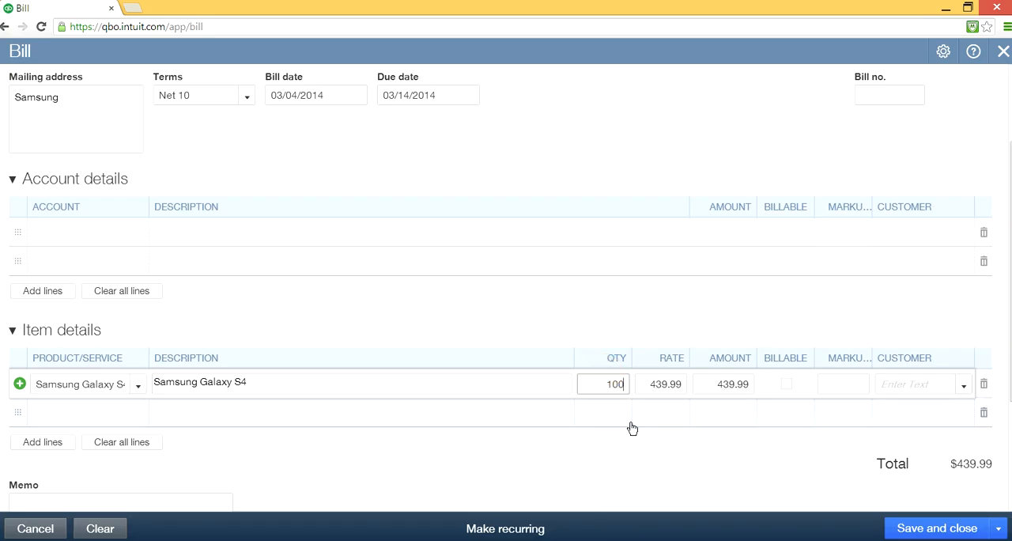
pyautogui.click(556, 435)
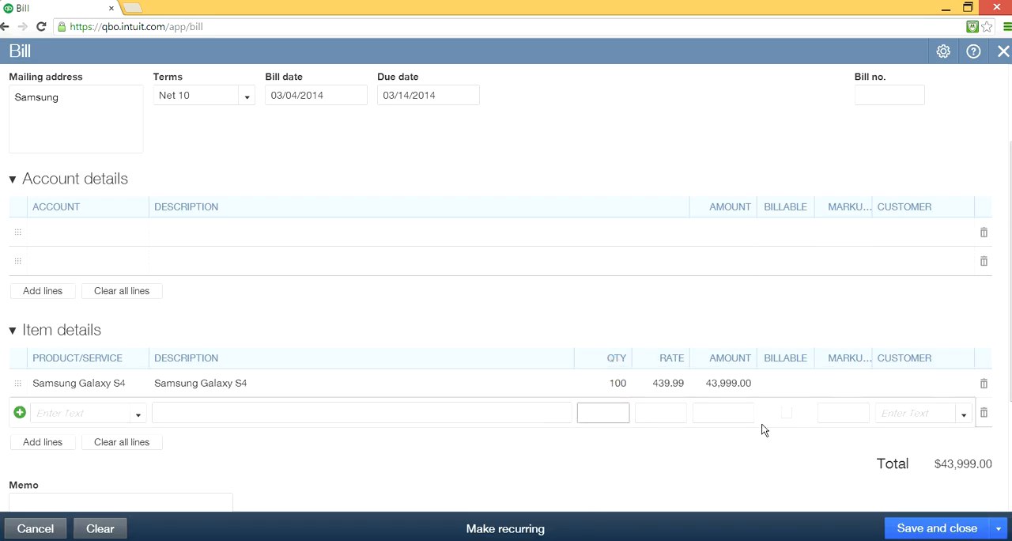
# - Try to save and close the Samsung vendor bill
pyautogui.click(836, 466)
pyautogui.click(733, 454)
pyautogui.click(934, 528)
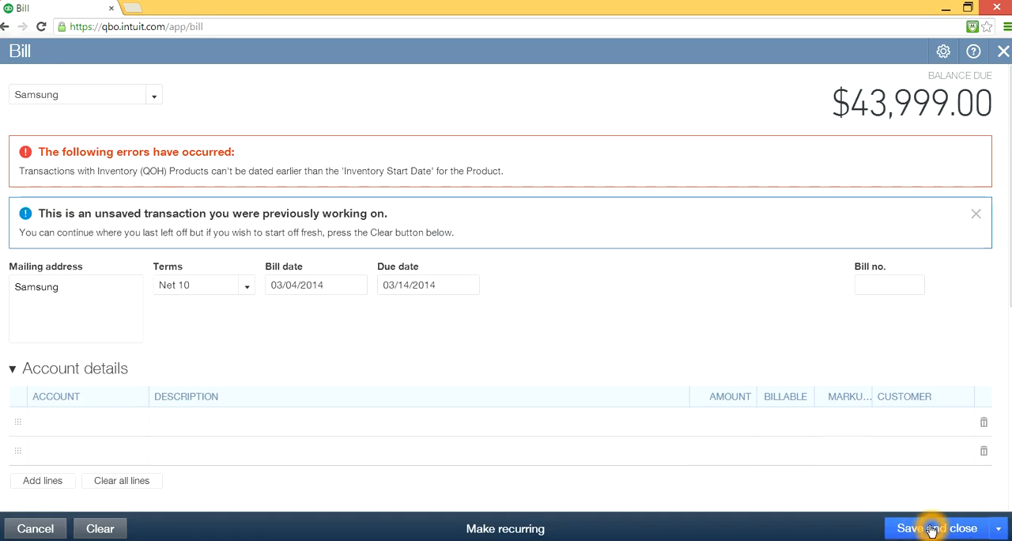
# - Set the Samsung bill's date to 03/07/2014, and save and close the bill
pyautogui.click(155, 96)
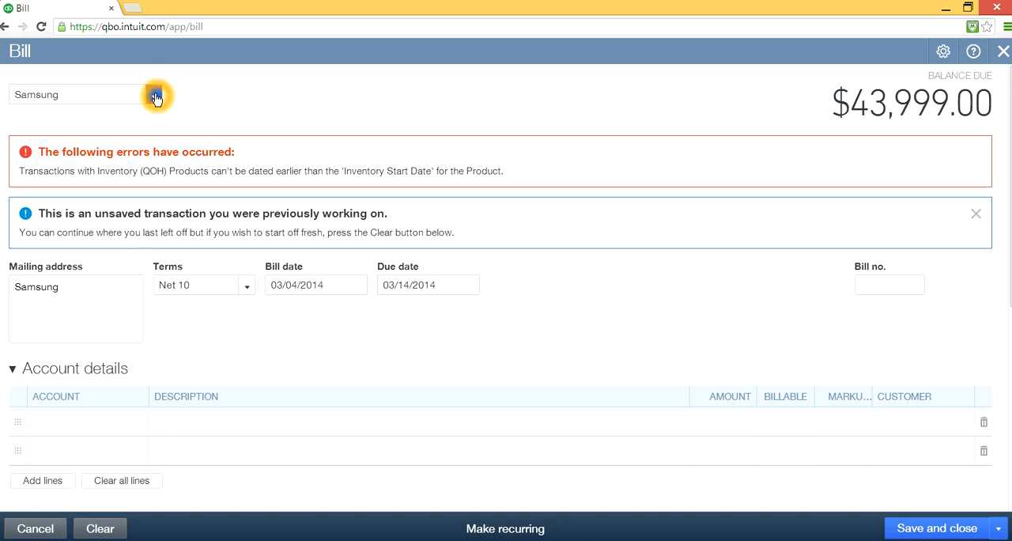
pyautogui.click(155, 96)
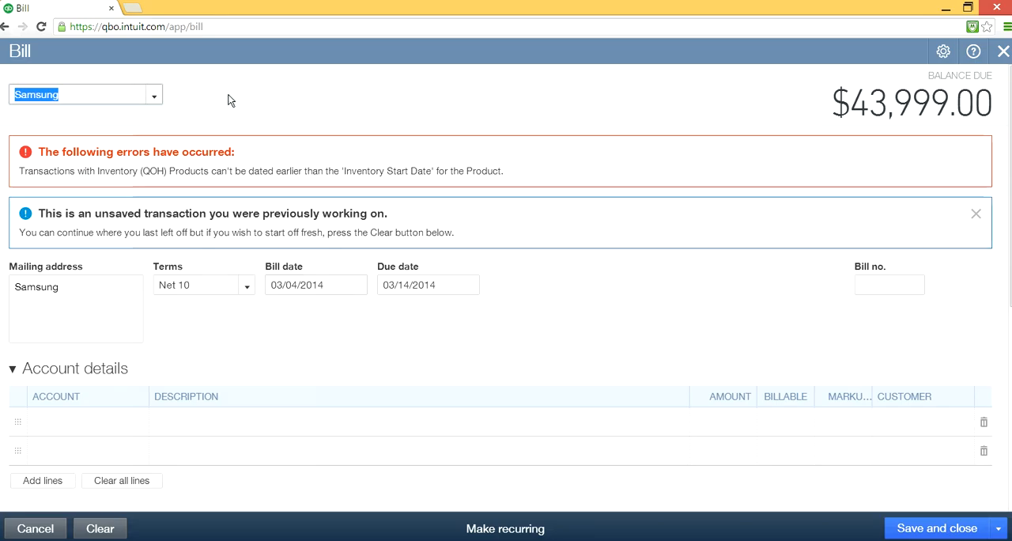
pyautogui.click(357, 286)
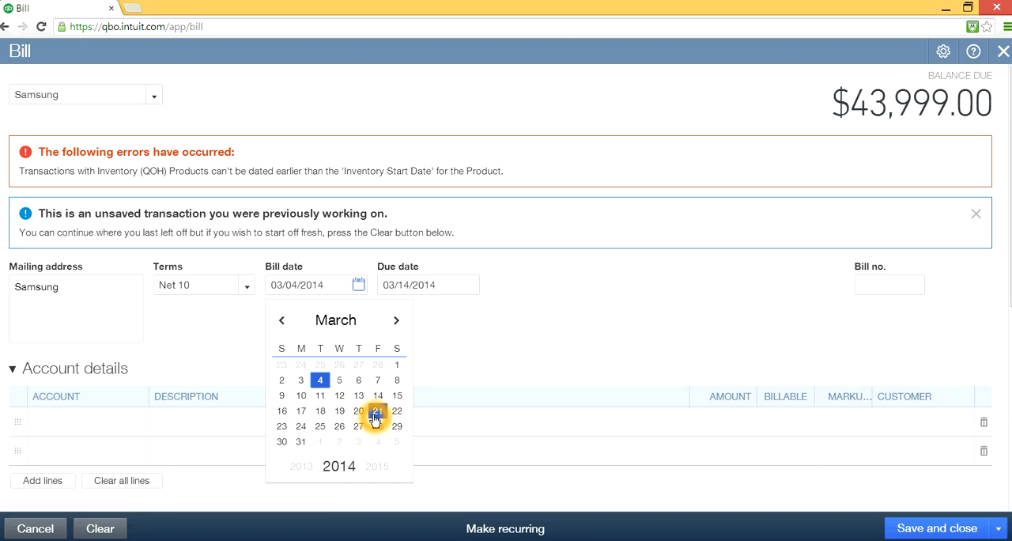
pyautogui.click(377, 380)
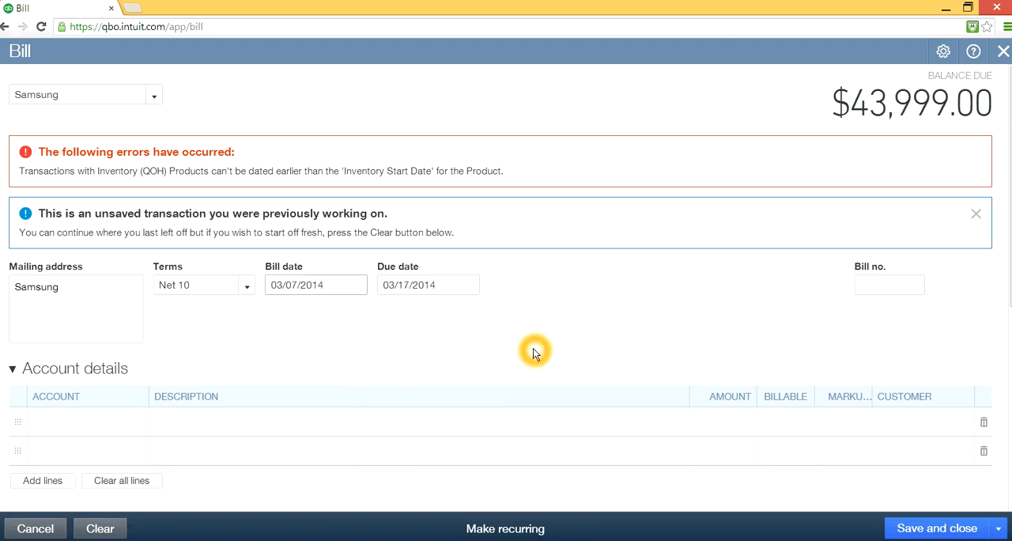
pyautogui.click(923, 535)
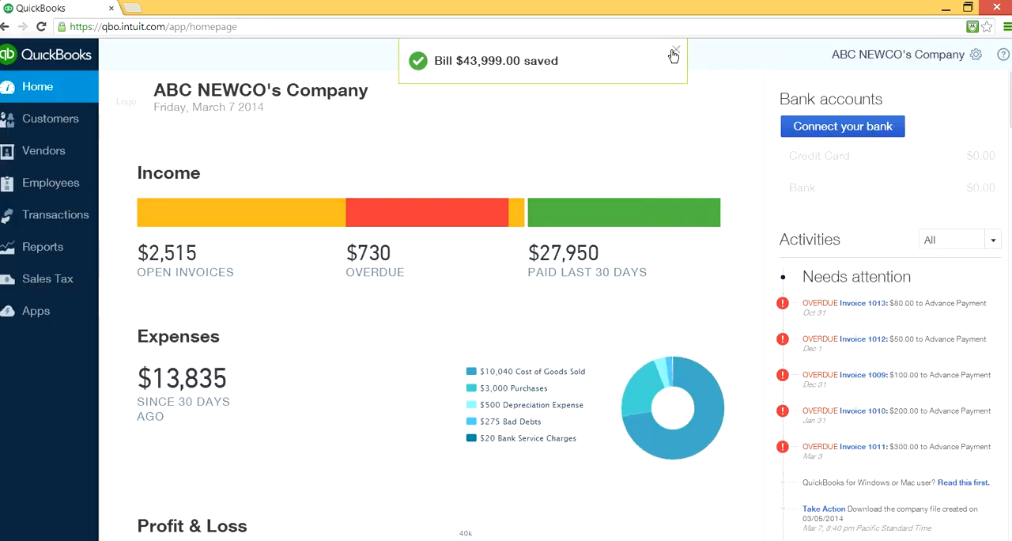
pyautogui.click(673, 53)
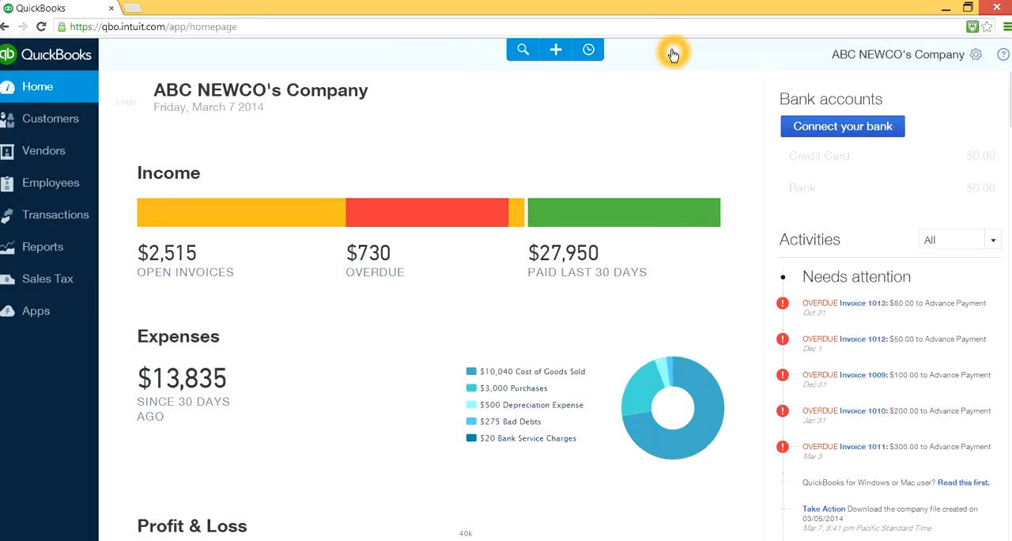
pyautogui.click(556, 51)
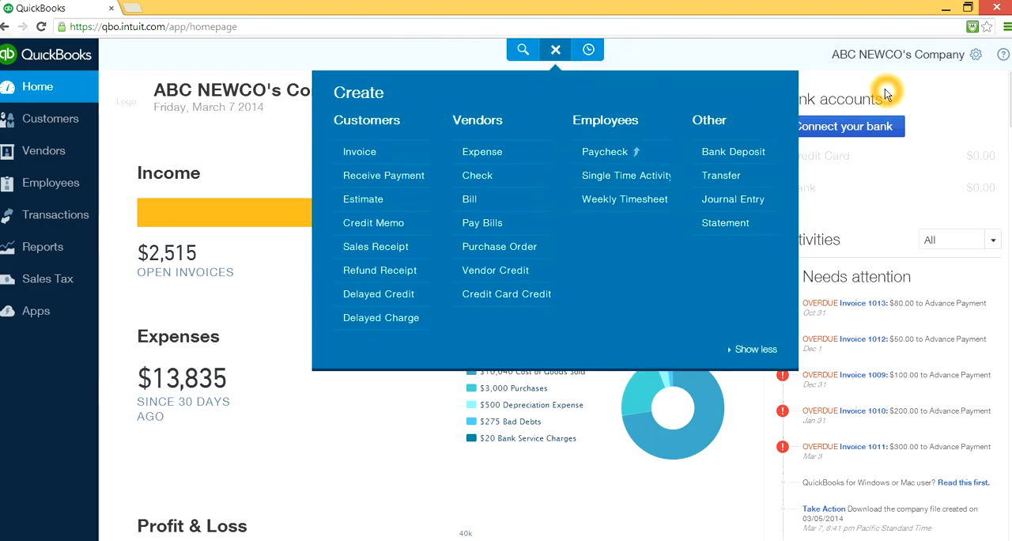
pyautogui.click(908, 85)
pyautogui.click(673, 96)
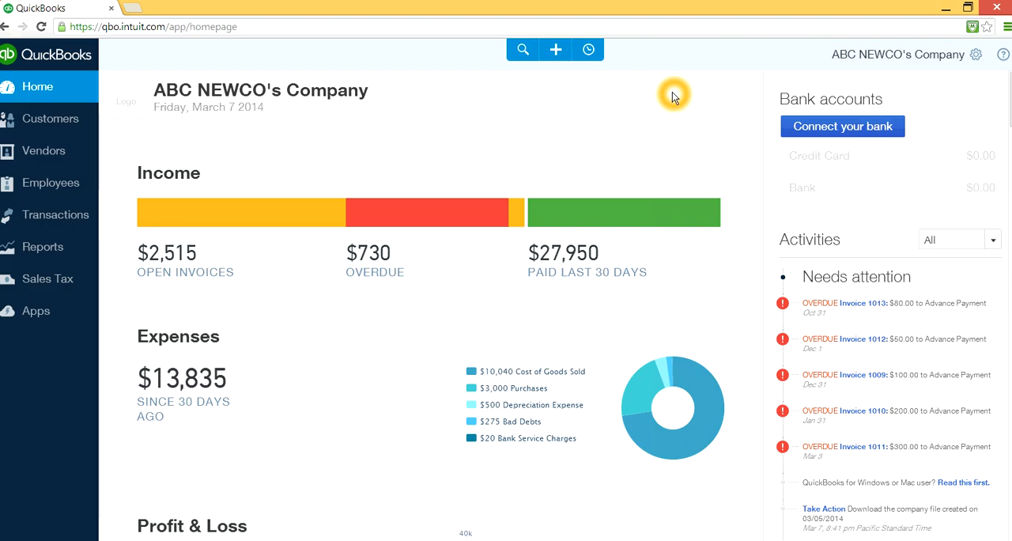
# - Open the Products and Services list and check the quantity on hand of the Samsung Galaxy S4
pyautogui.click(974, 59)
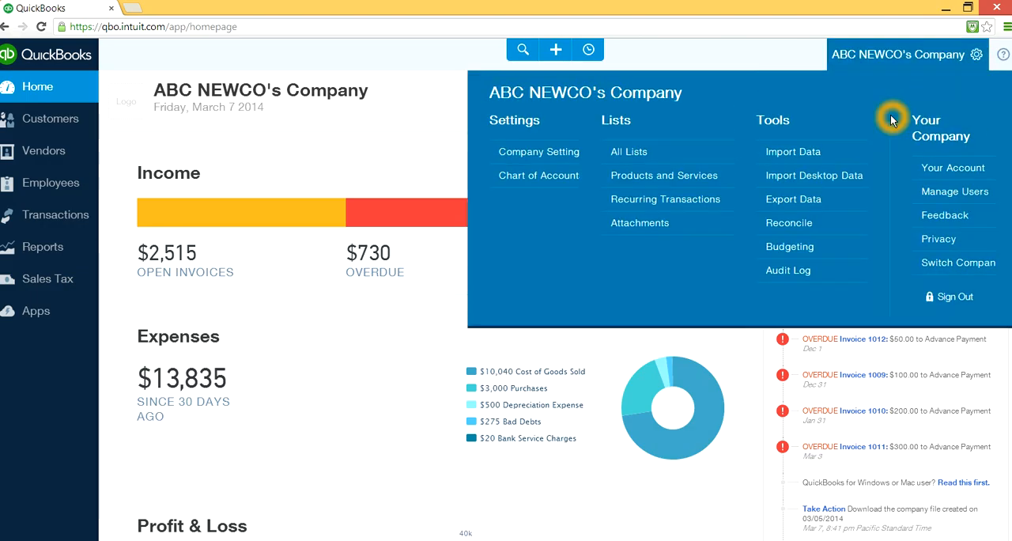
pyautogui.click(626, 174)
pyautogui.click(576, 224)
pyautogui.click(535, 404)
pyautogui.click(591, 416)
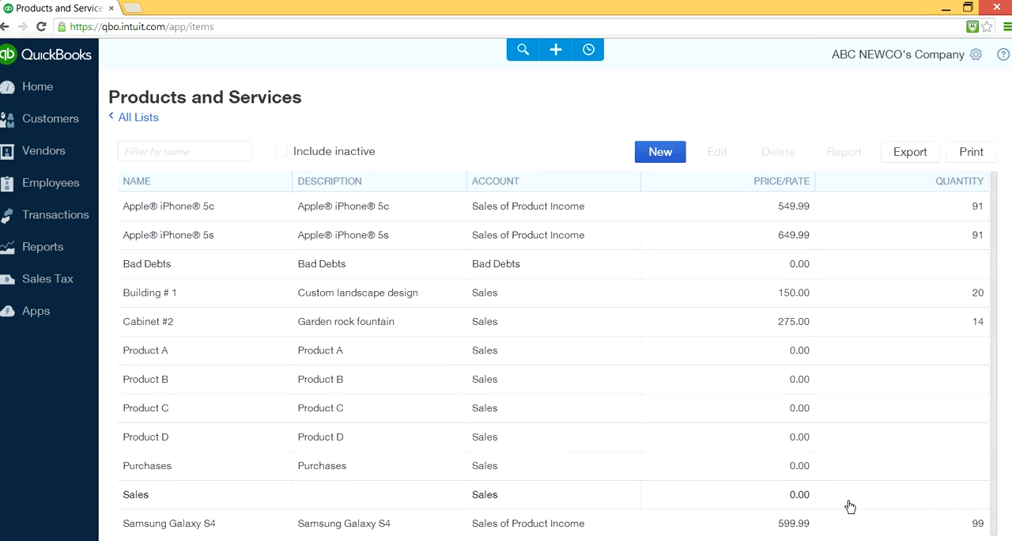
pyautogui.click(871, 516)
pyautogui.click(972, 520)
pyautogui.click(924, 521)
pyautogui.click(947, 525)
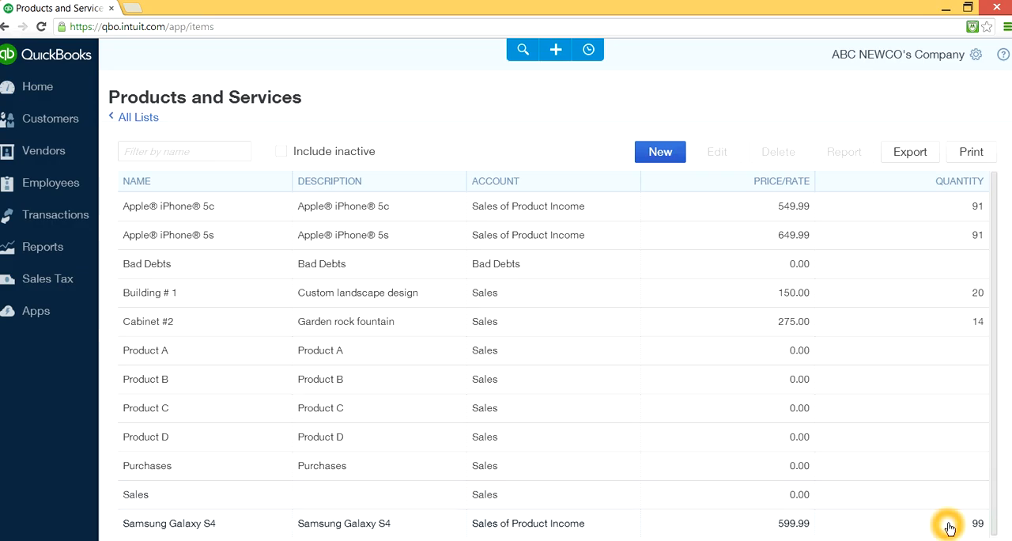
pyautogui.click(905, 512)
pyautogui.click(968, 519)
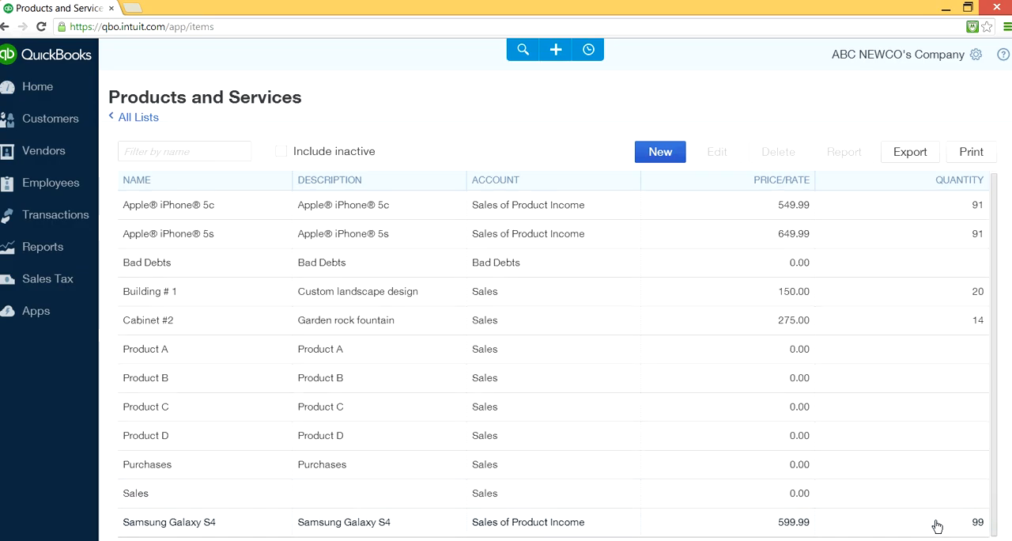
# - Start a new customer invoice
pyautogui.click(555, 49)
pyautogui.click(366, 154)
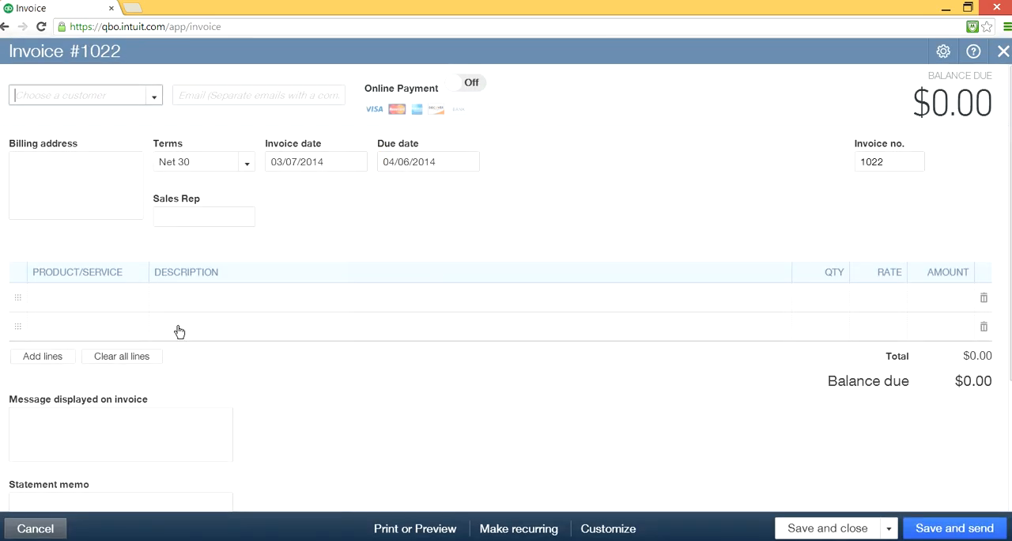
# - Choose Sales as the product on the first line of the invoice
pyautogui.click(102, 299)
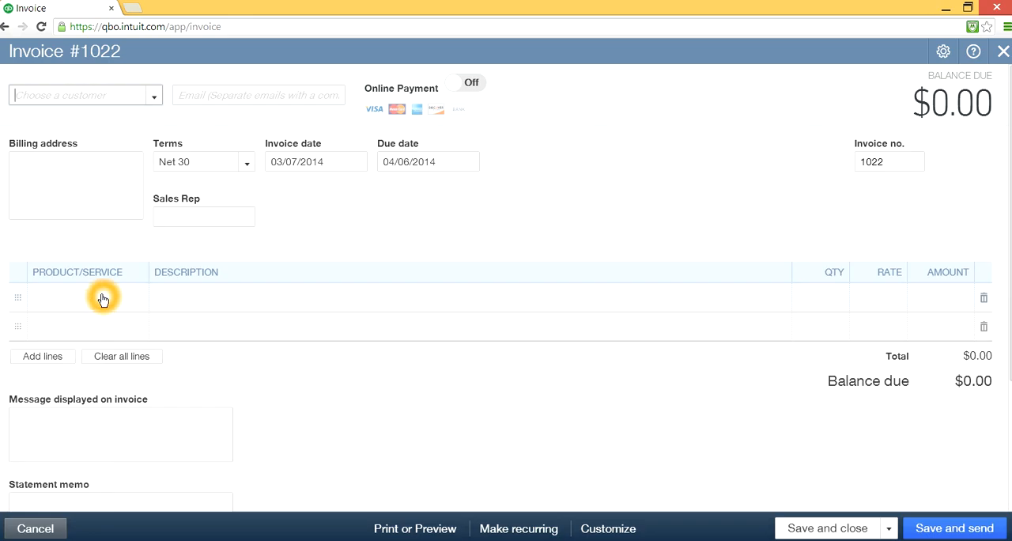
pyautogui.click(134, 301)
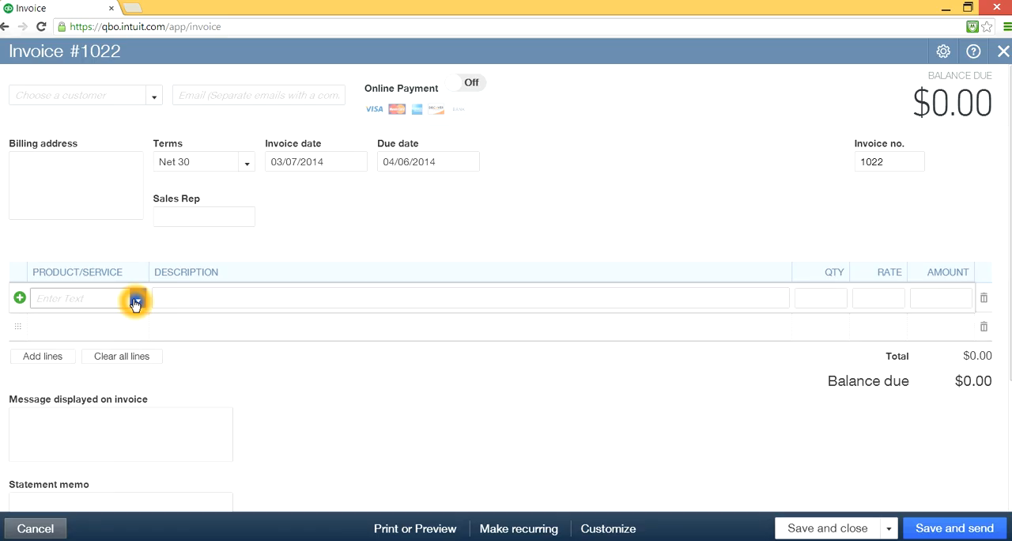
pyautogui.click(135, 303)
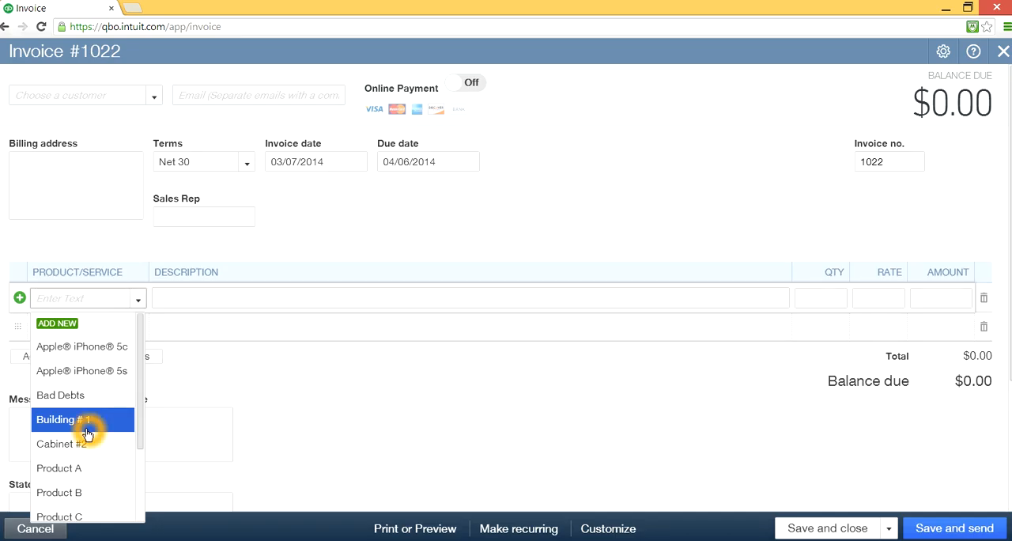
pyautogui.moveTo(142, 382); pyautogui.dragTo(141, 453)
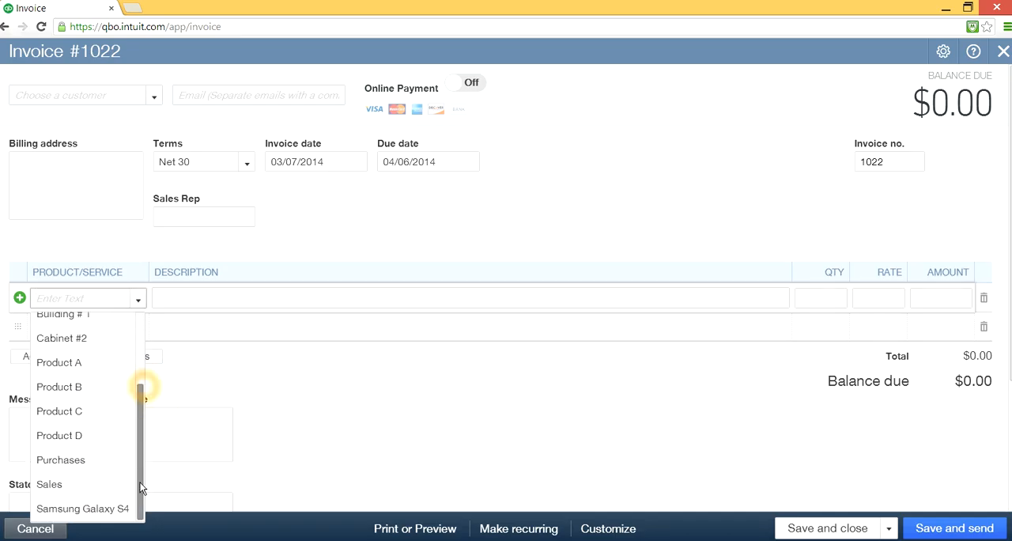
pyautogui.click(84, 485)
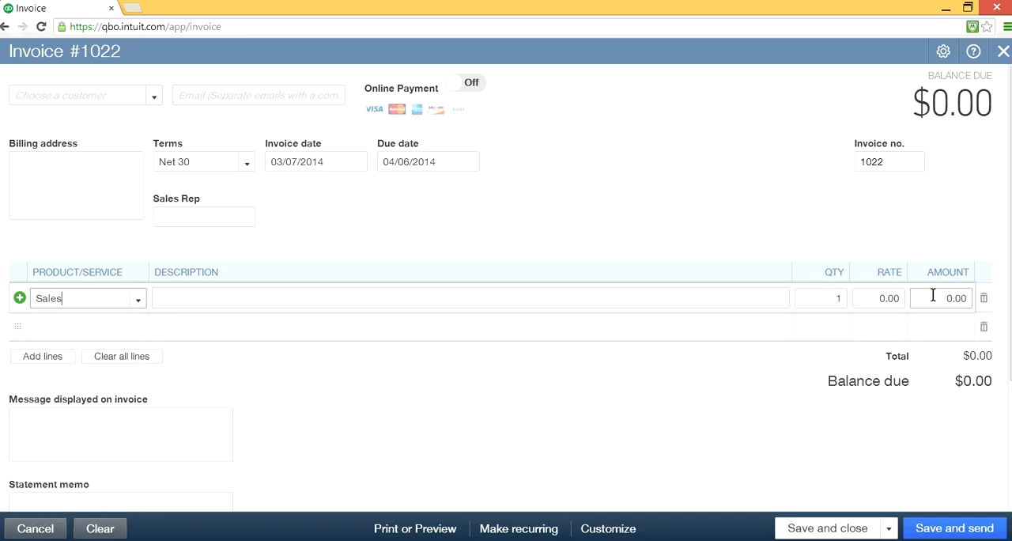
pyautogui.click(140, 298)
pyautogui.click(135, 375)
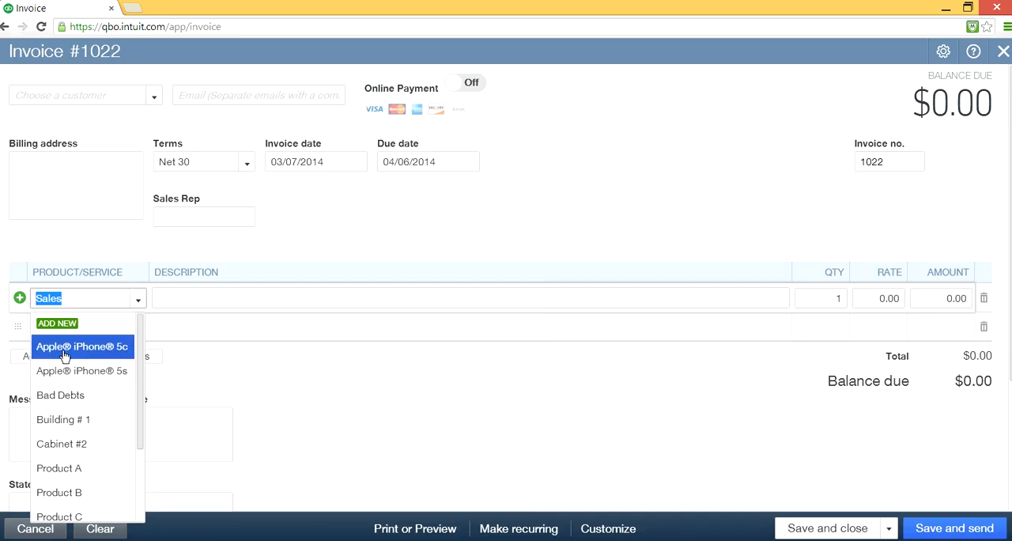
pyautogui.click(409, 232)
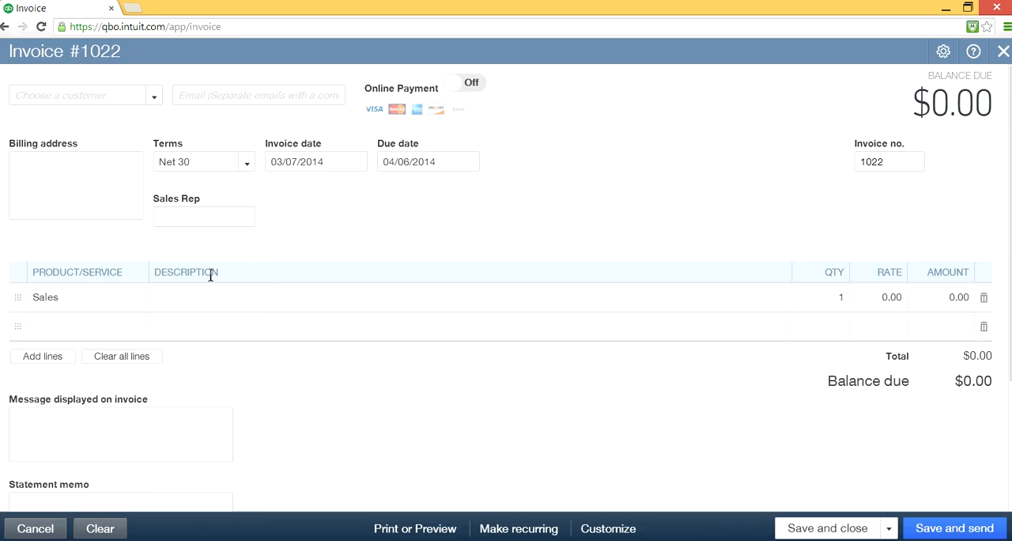
# - Choose Dow as the invoice's customer and Apple® iPhone® 5c as the product on the first line
pyautogui.click(153, 95)
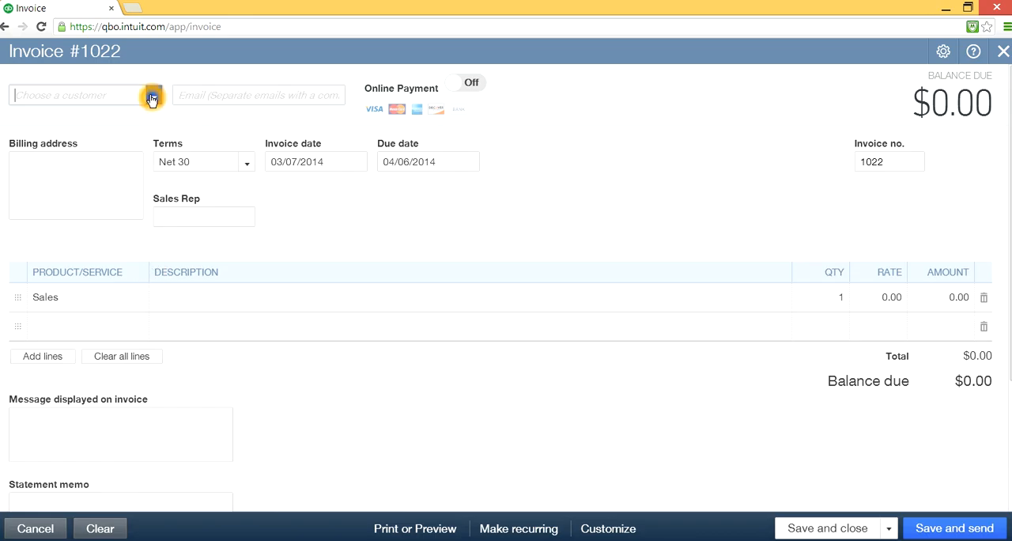
pyautogui.click(76, 196)
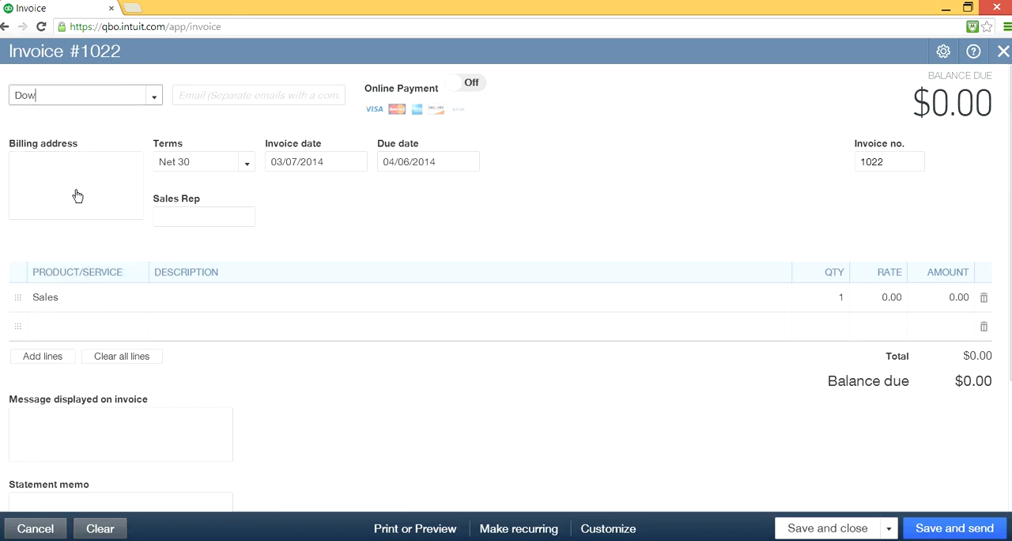
pyautogui.click(100, 300)
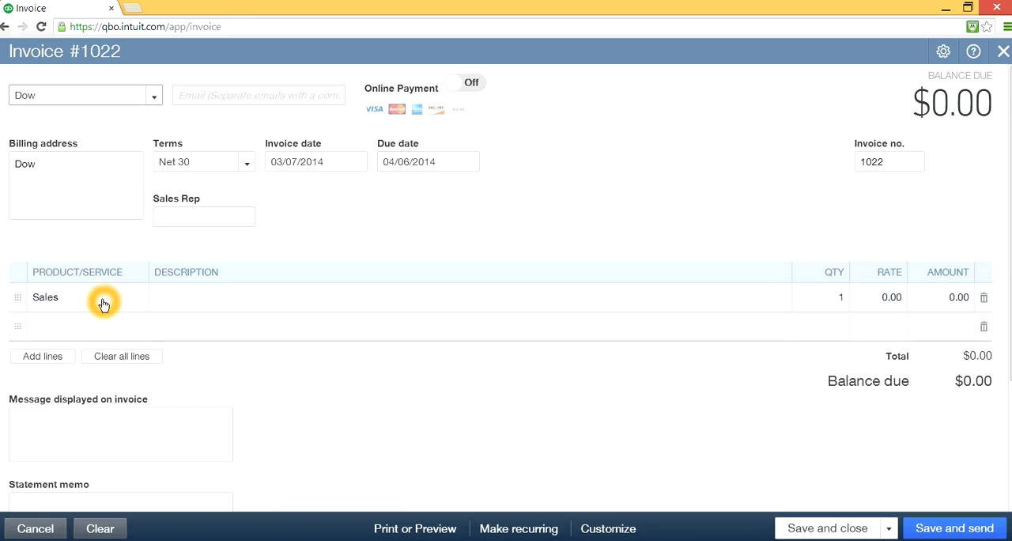
pyautogui.click(141, 306)
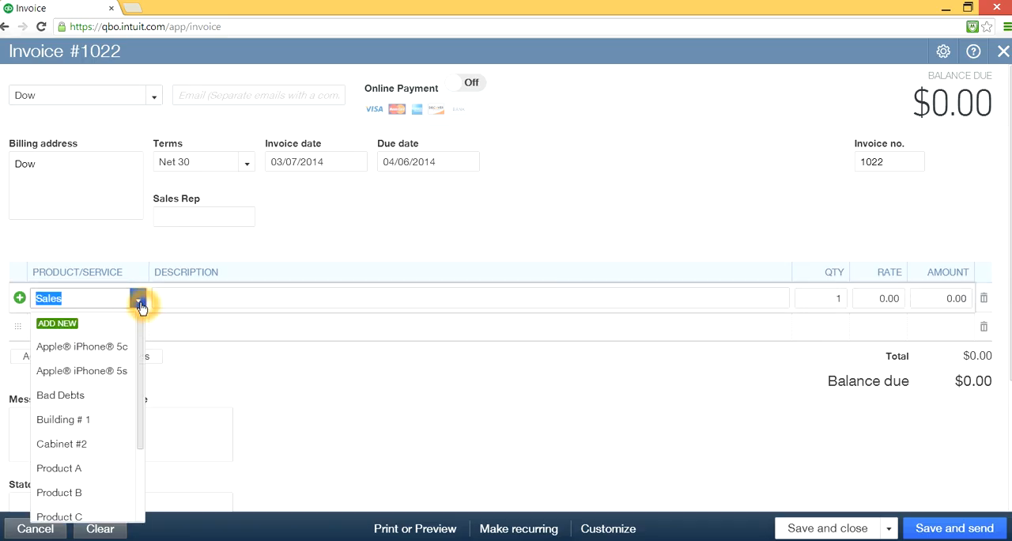
pyautogui.click(108, 347)
# - Choose Apple® iPhone® 5s as the product on the second line of the Dow invoice
pyautogui.click(115, 327)
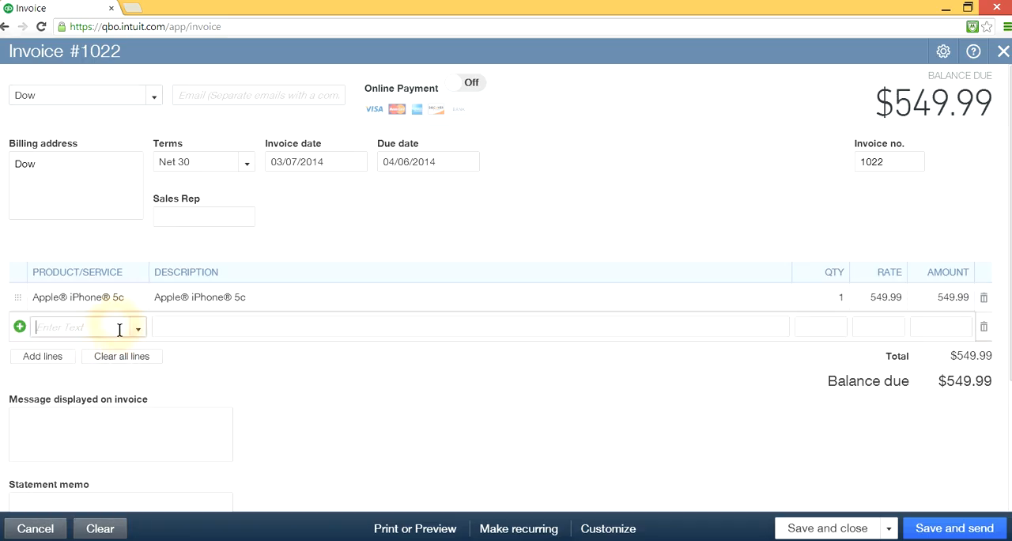
pyautogui.click(138, 326)
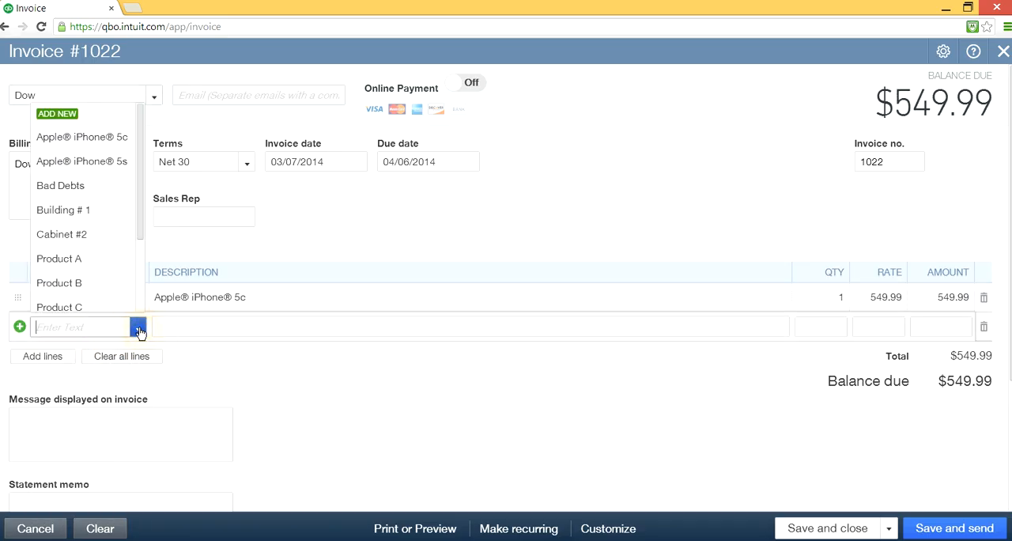
pyautogui.click(110, 161)
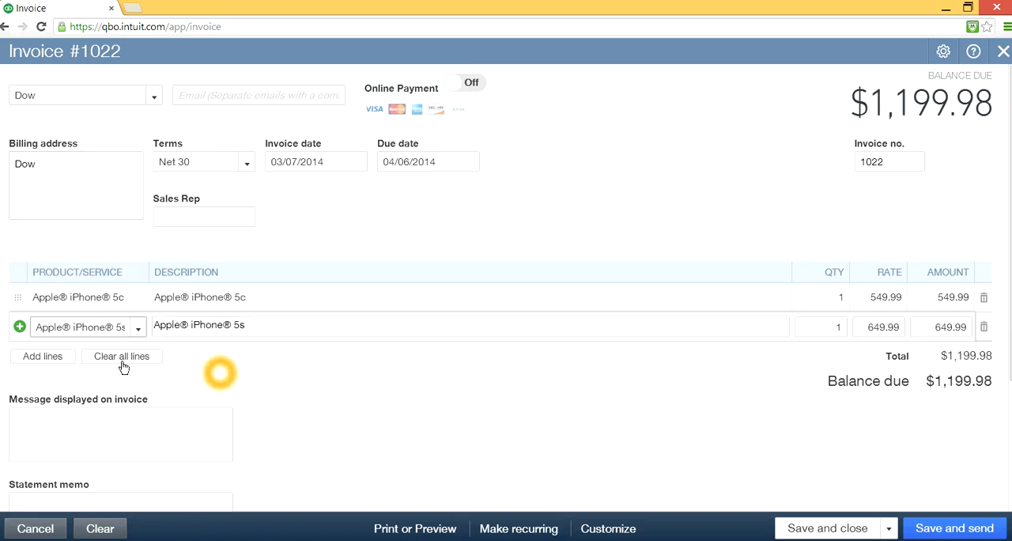
# - Add more lines to the Dow invoice and choose Samsung Galaxy S4 as the product on the third line
pyautogui.click(39, 356)
pyautogui.click(118, 357)
pyautogui.click(138, 356)
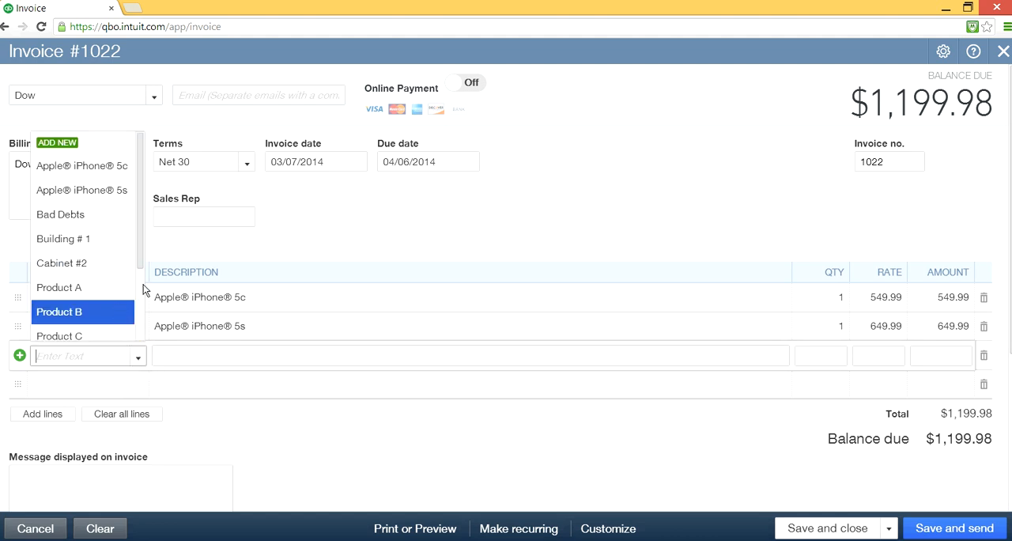
pyautogui.moveTo(140, 219); pyautogui.dragTo(136, 344)
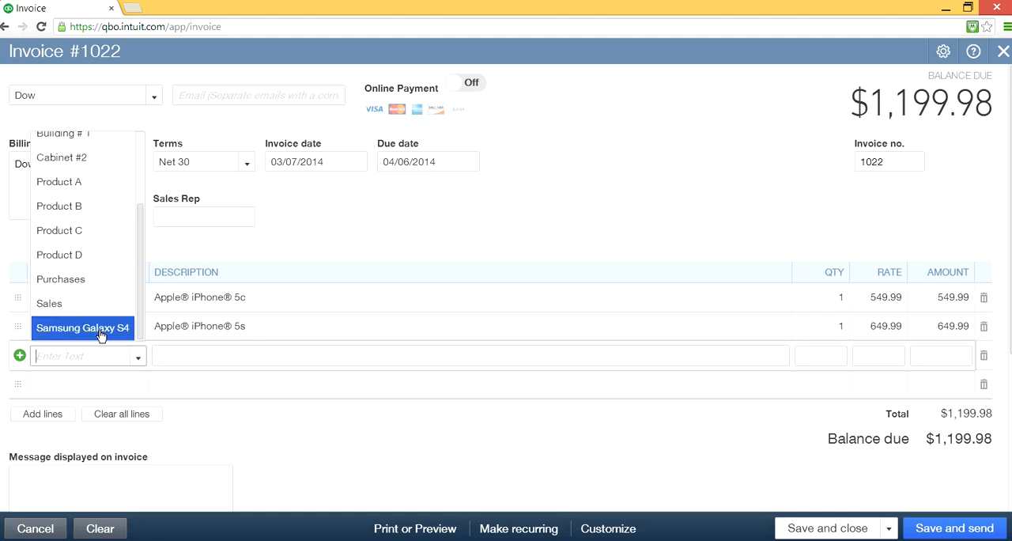
pyautogui.click(99, 329)
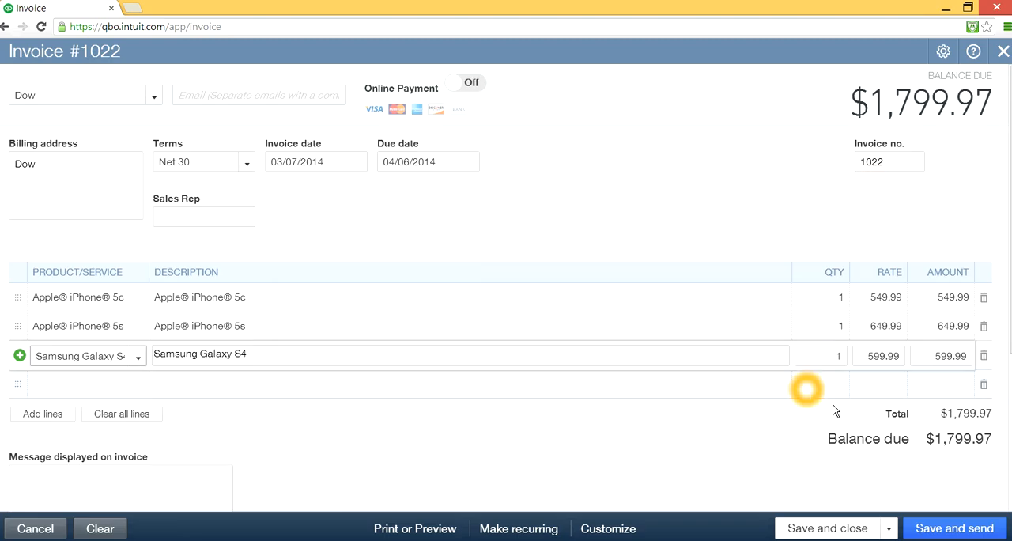
# - Save the Dow invoice and start another new invoice
pyautogui.click(889, 531)
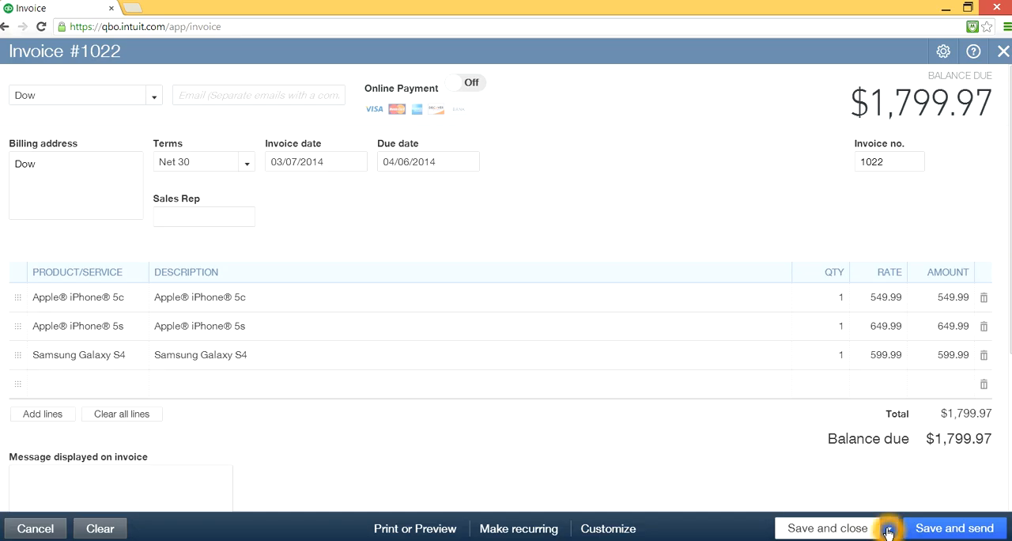
pyautogui.click(888, 532)
pyautogui.click(837, 507)
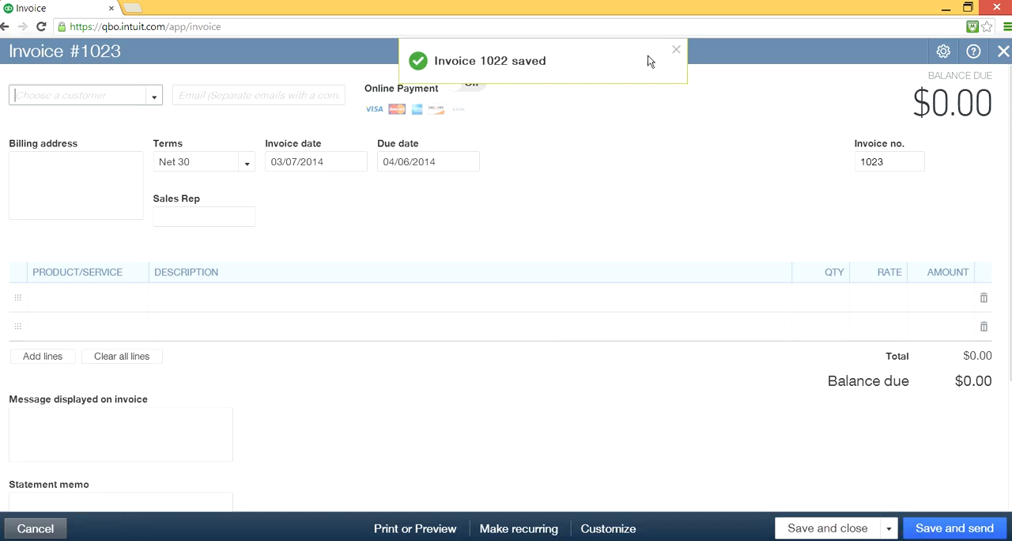
pyautogui.click(674, 53)
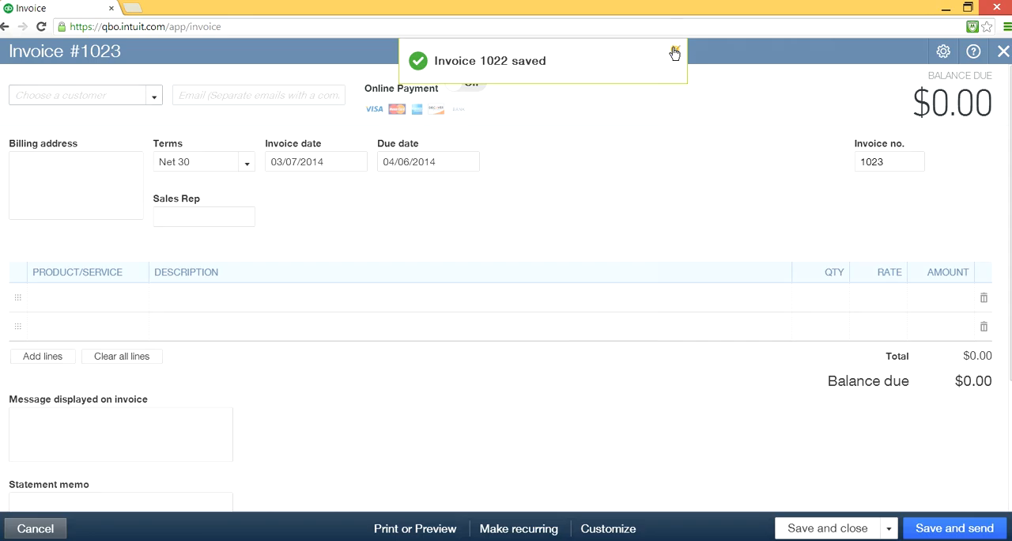
# - Choose Google as the customer of the new invoice
pyautogui.click(154, 96)
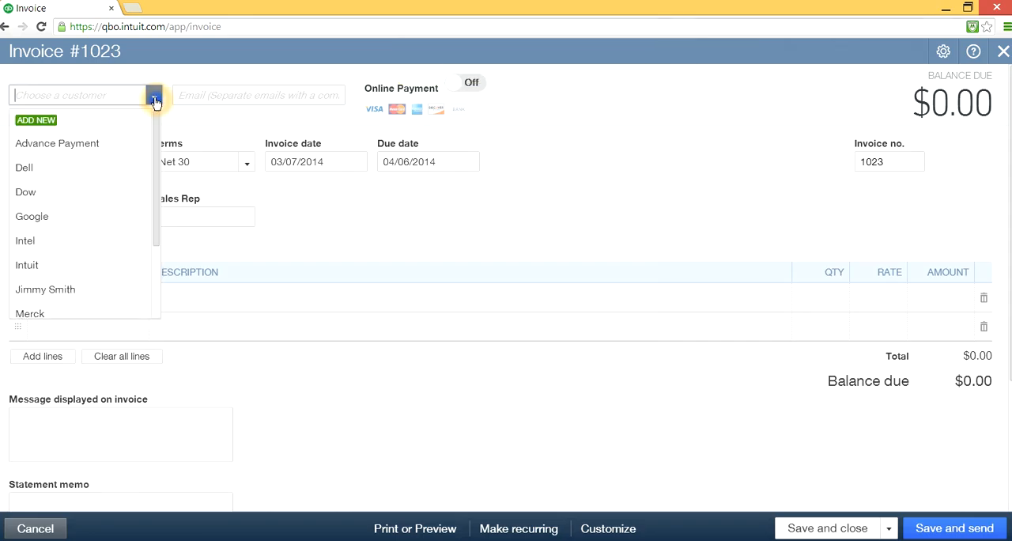
pyautogui.click(97, 217)
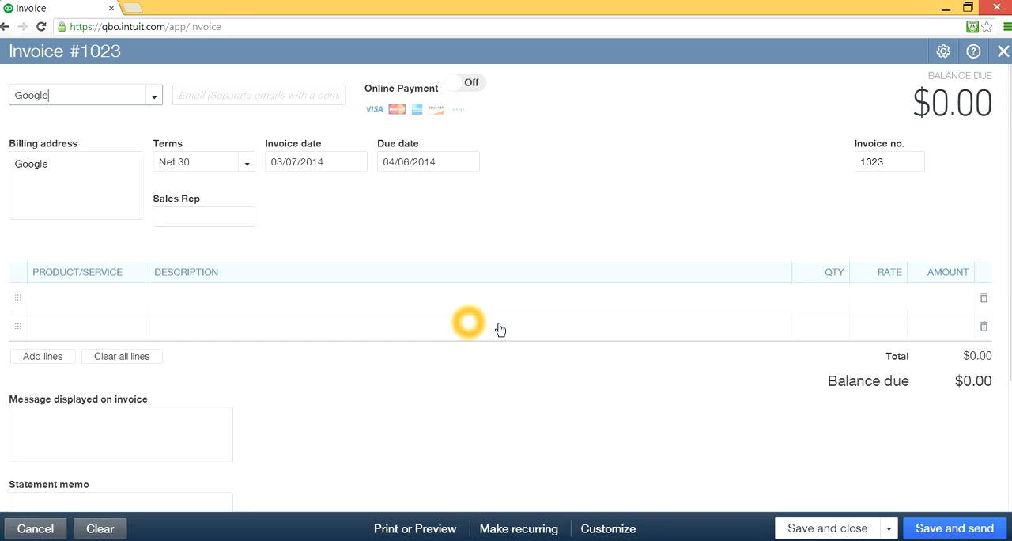
# - Choose Apple® iPhone® 5c on the first line and Apple® iPhone® 5s on the second line of the Google invoice
pyautogui.click(96, 307)
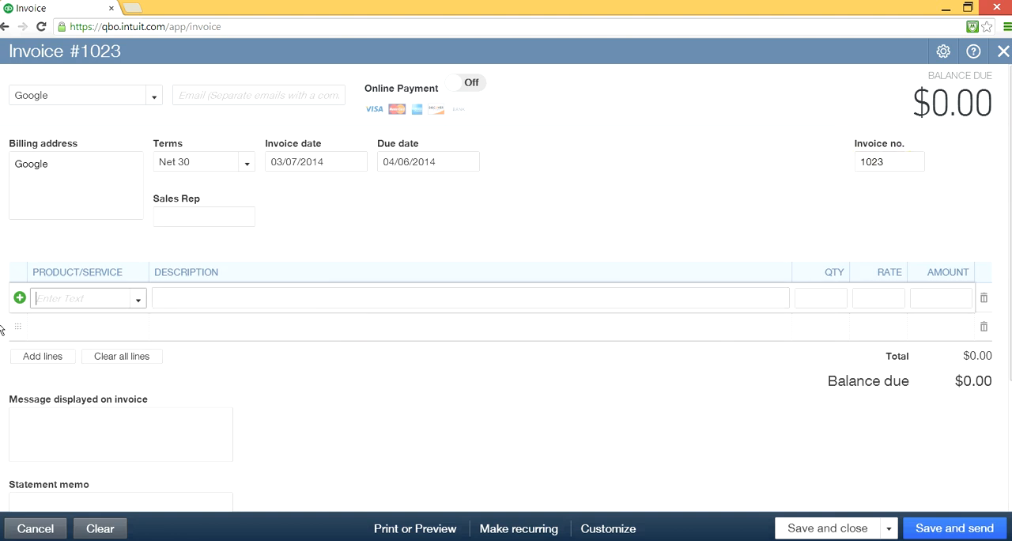
pyautogui.click(138, 300)
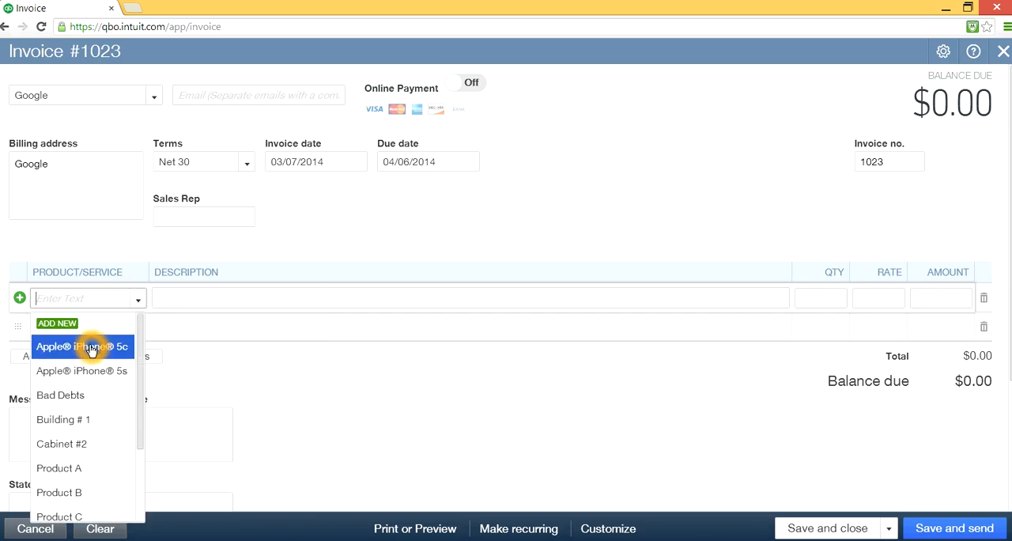
pyautogui.click(93, 346)
pyautogui.click(103, 325)
pyautogui.click(137, 328)
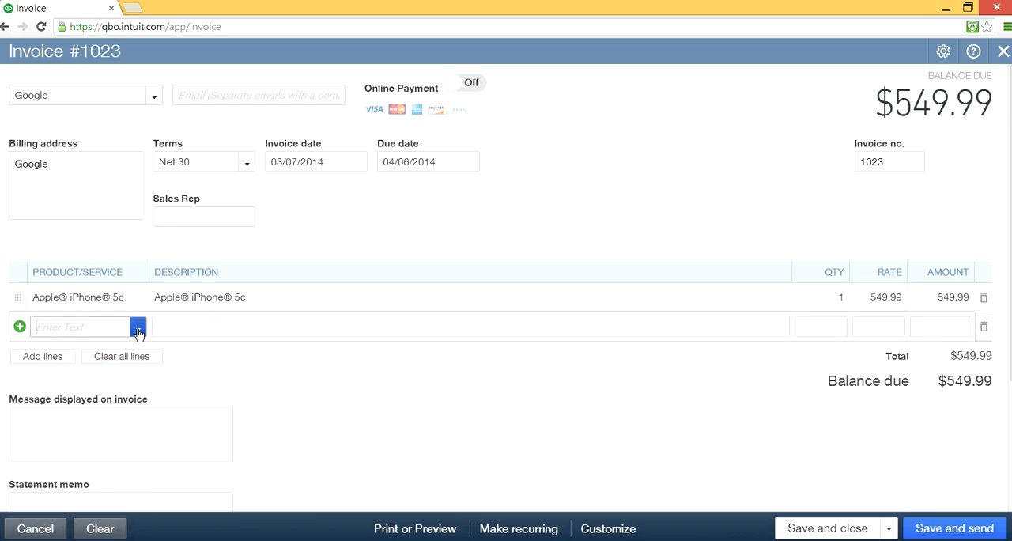
pyautogui.click(106, 162)
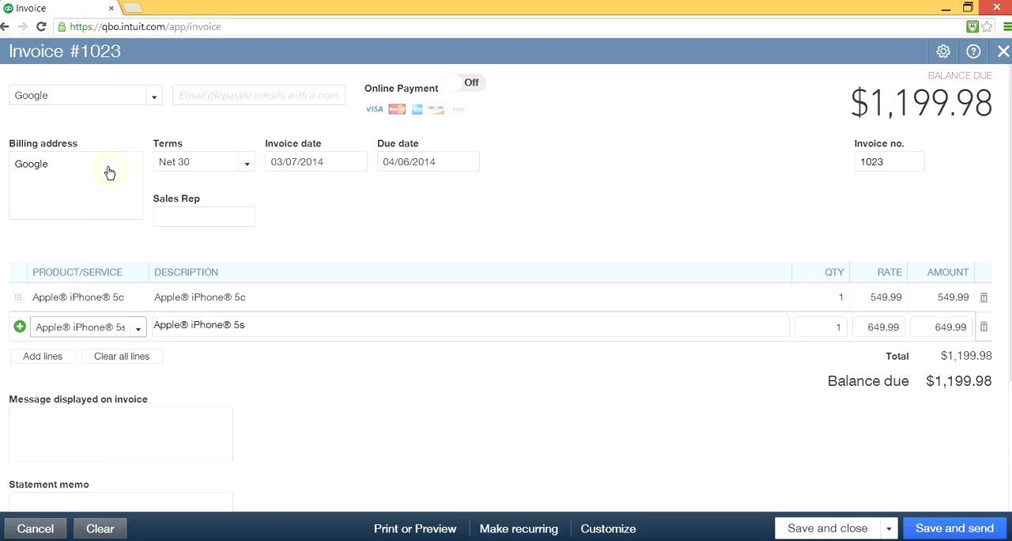
# - Add Samsung Galaxy S4 on a third line of the Google invoice, then save and close it
pyautogui.click(117, 341)
pyautogui.click(52, 356)
pyautogui.click(84, 354)
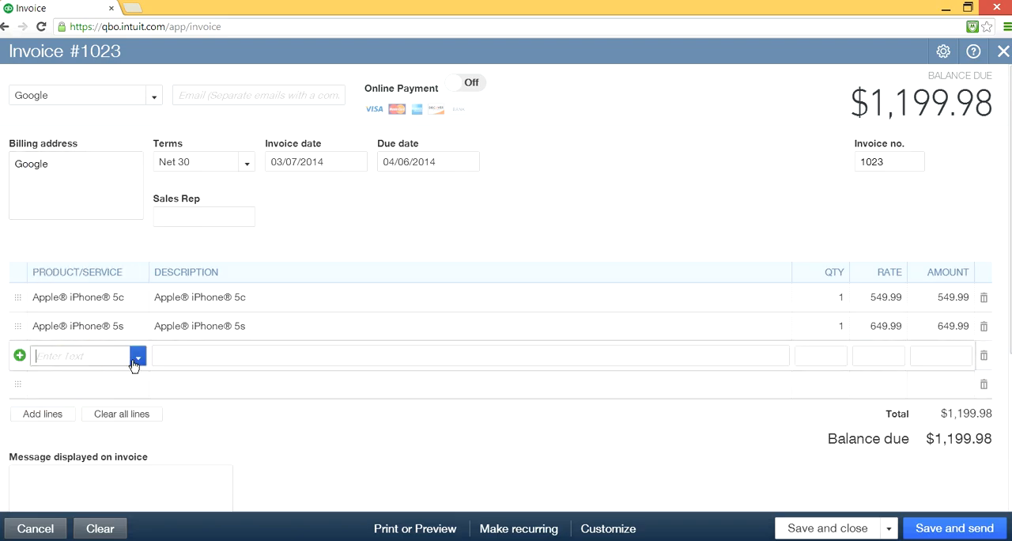
pyautogui.click(138, 356)
pyautogui.moveTo(136, 227); pyautogui.dragTo(131, 319)
pyautogui.click(92, 328)
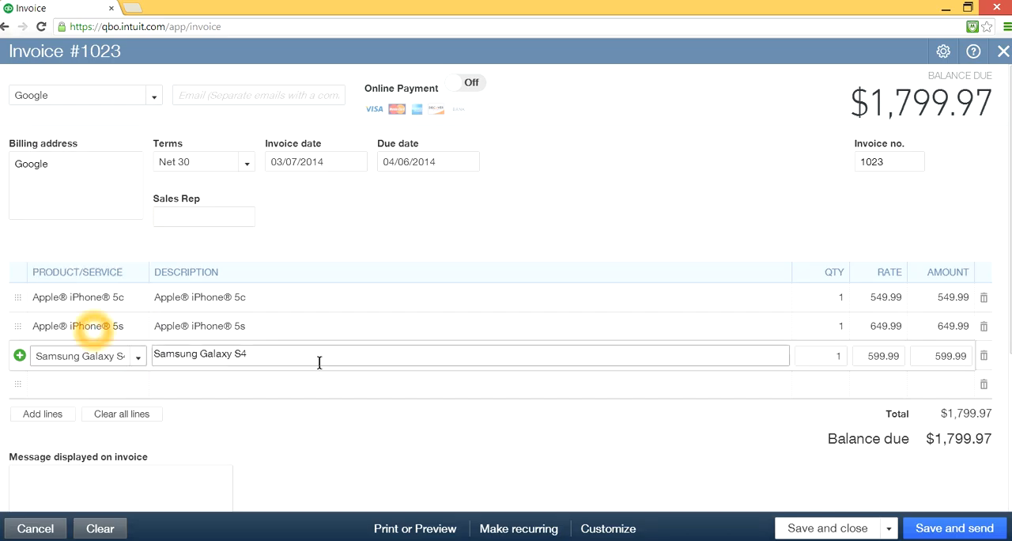
pyautogui.click(812, 531)
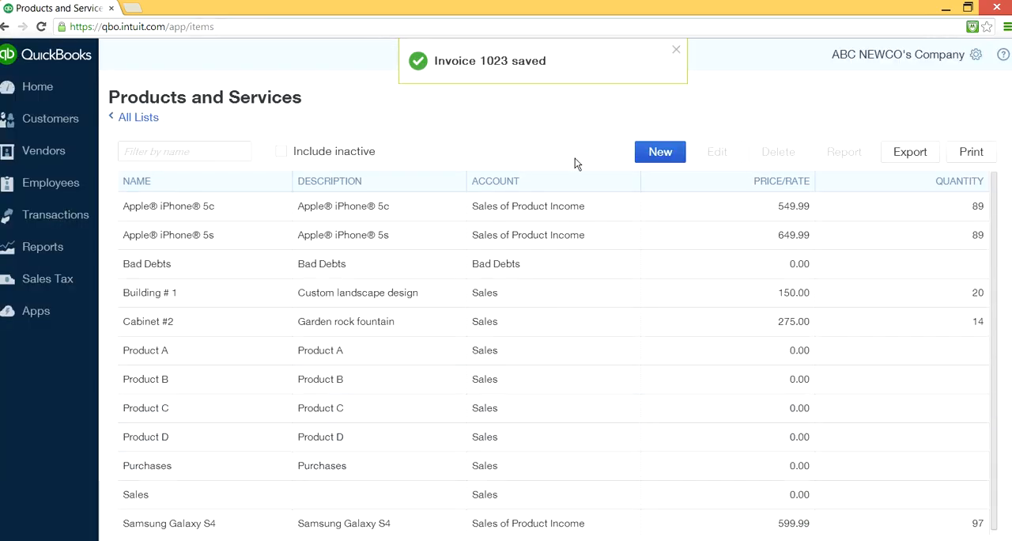
pyautogui.click(676, 49)
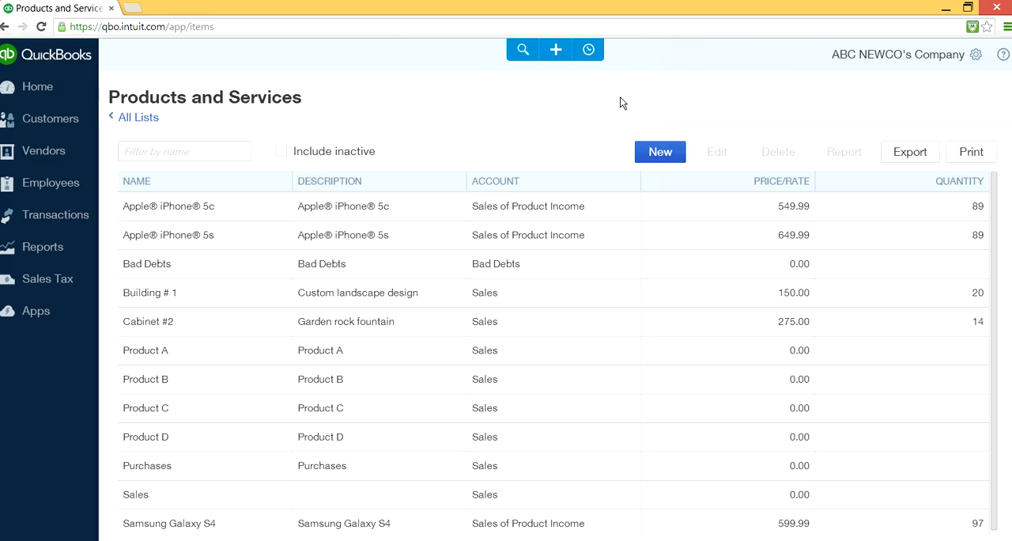
# - Create a new sales receipt and choose Google as its customer
pyautogui.click(587, 52)
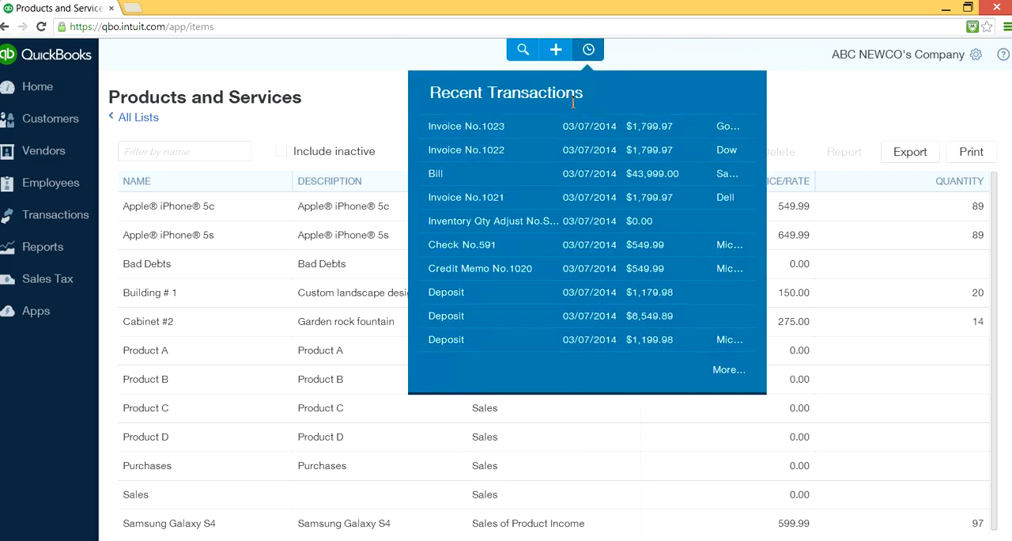
pyautogui.click(557, 50)
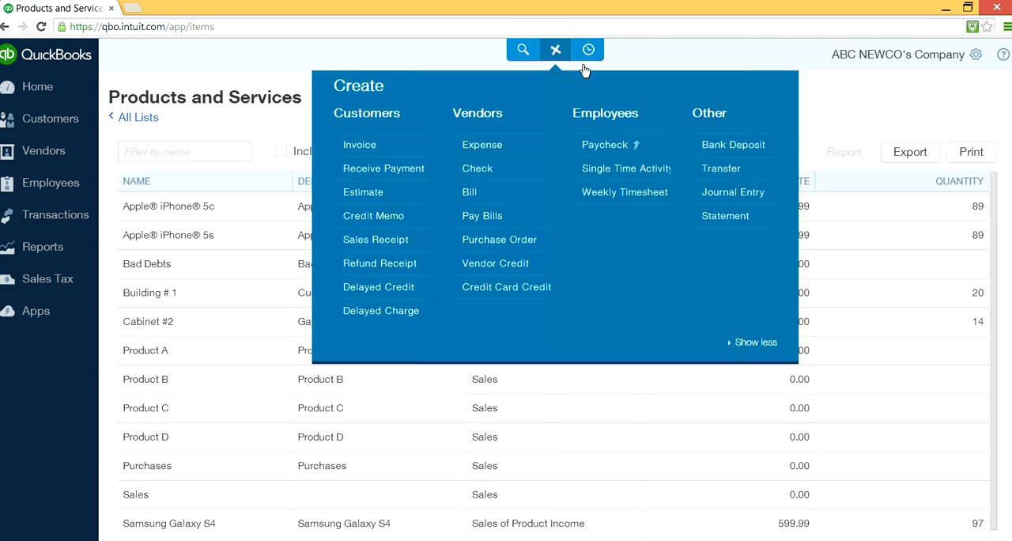
pyautogui.click(369, 160)
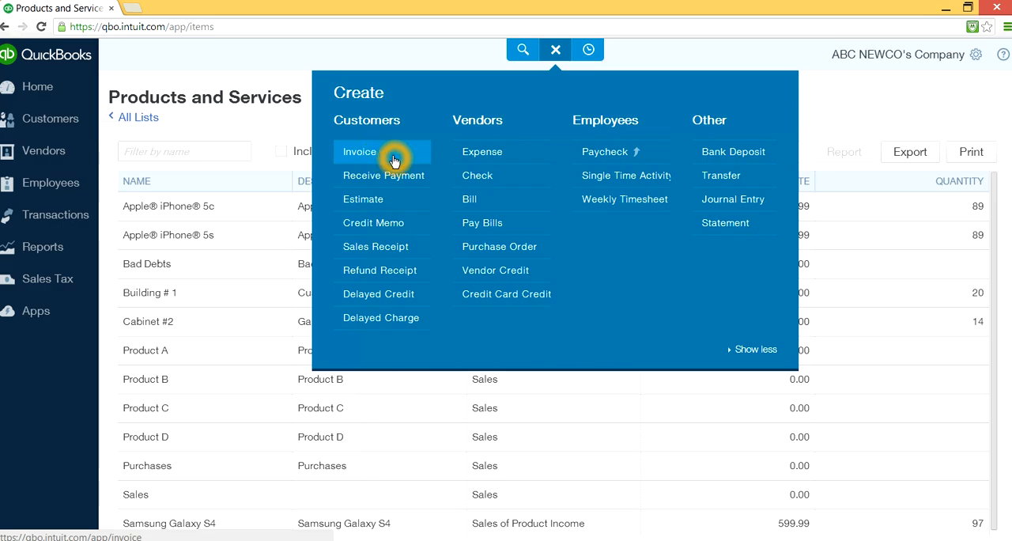
pyautogui.click(369, 252)
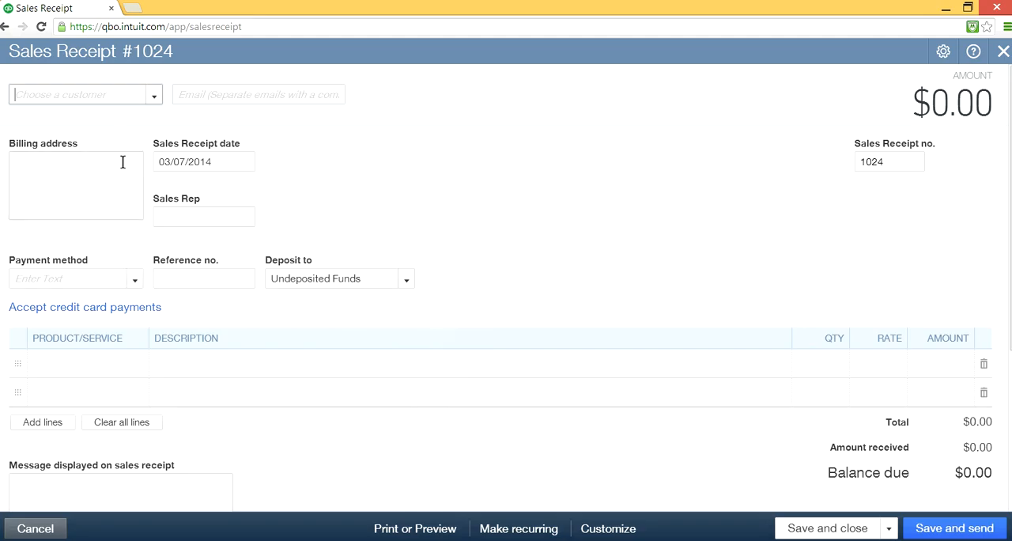
pyautogui.click(154, 95)
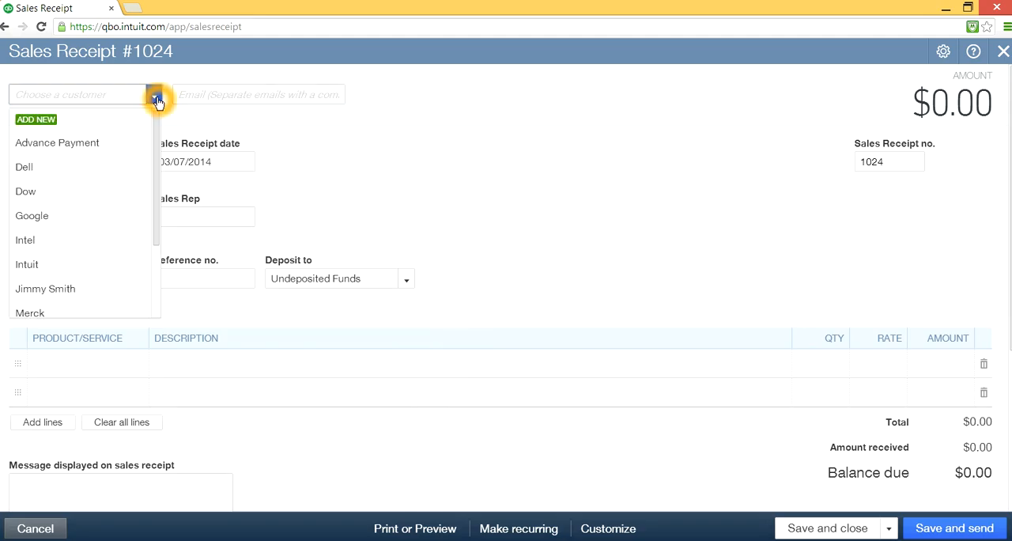
pyautogui.click(116, 217)
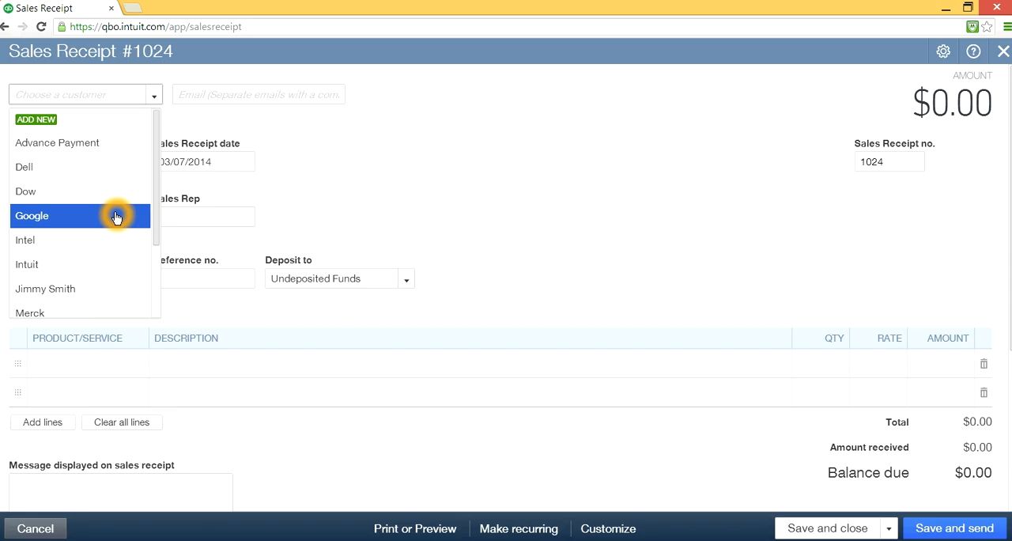
pyautogui.click(116, 215)
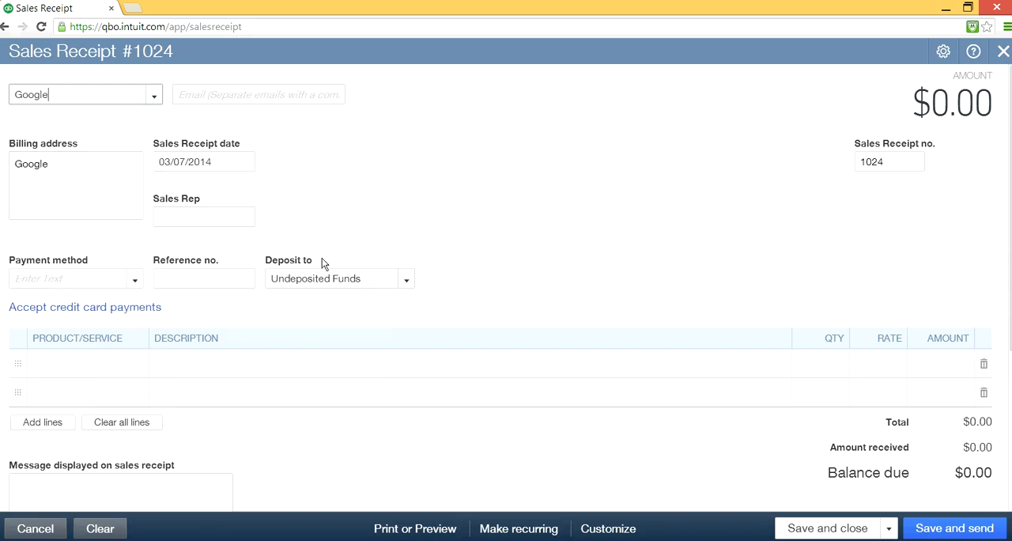
# - Choose Apple® iPhone® 5c on the first line and Apple® iPhone® 5s on the second line of the Google sales receipt
pyautogui.click(91, 361)
pyautogui.click(139, 365)
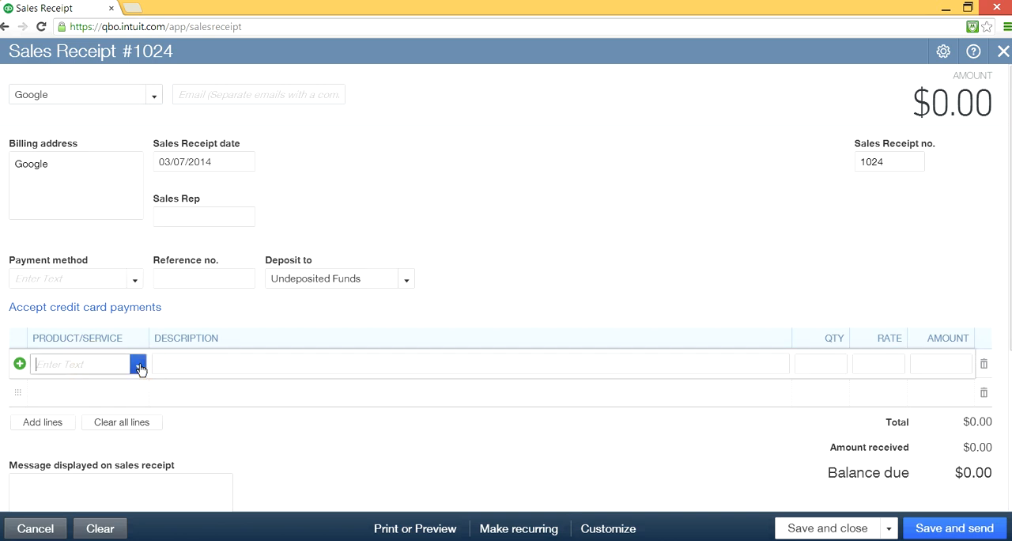
pyautogui.click(122, 174)
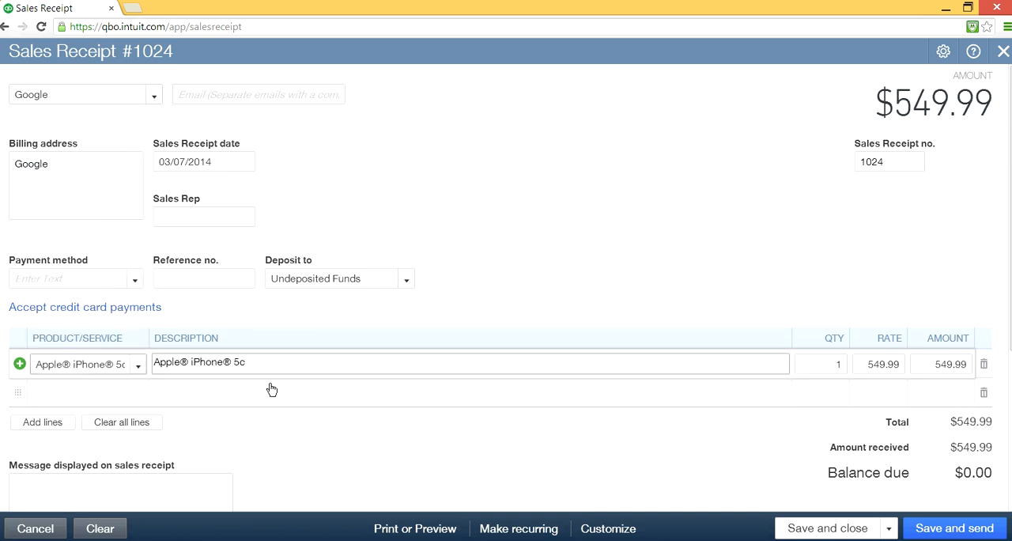
pyautogui.click(108, 392)
pyautogui.click(137, 392)
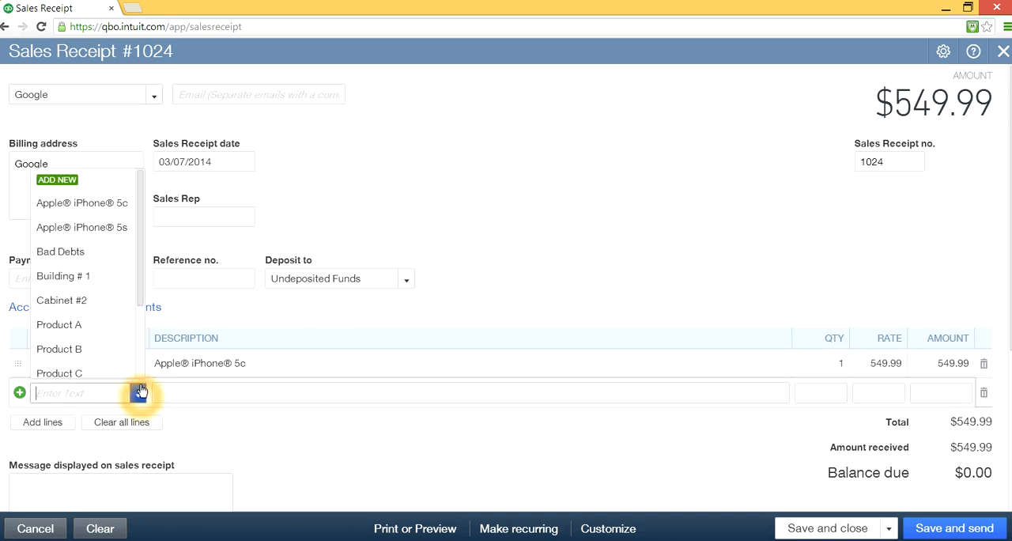
pyautogui.click(106, 229)
# - Add more lines to the Google sales receipt and choose Samsung Galaxy S4 as the product on the third line
pyautogui.scroll(-1, 336, 374)
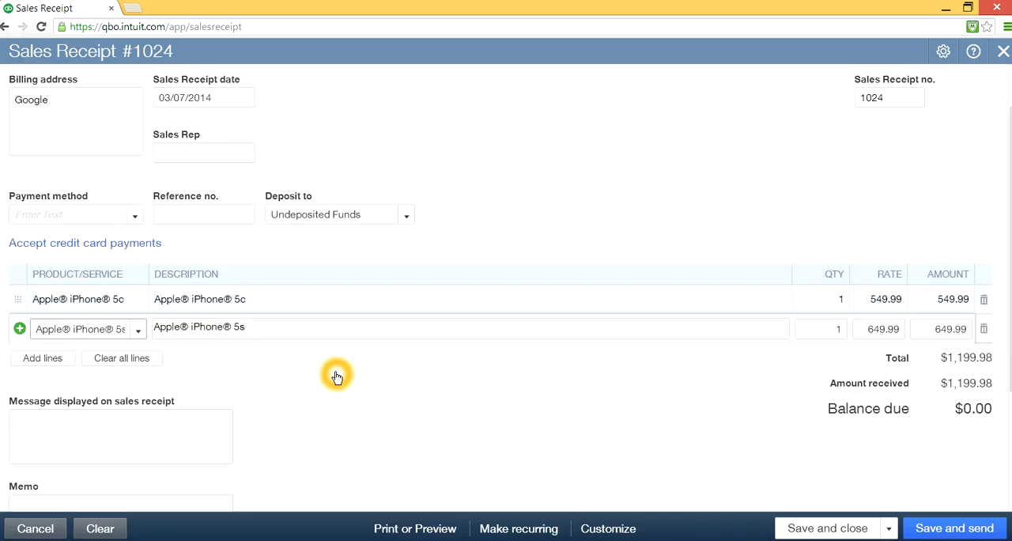
pyautogui.click(49, 358)
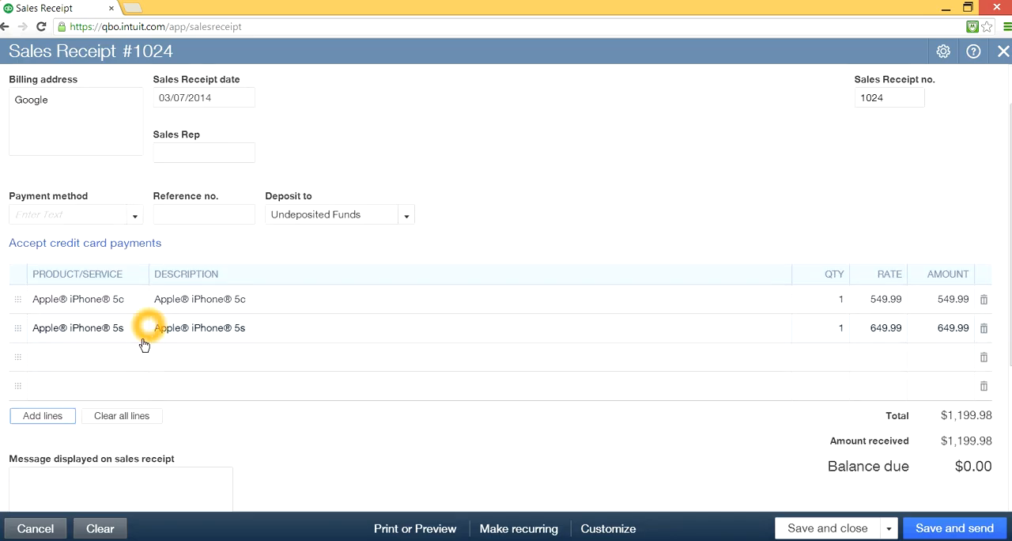
pyautogui.click(130, 364)
pyautogui.click(138, 359)
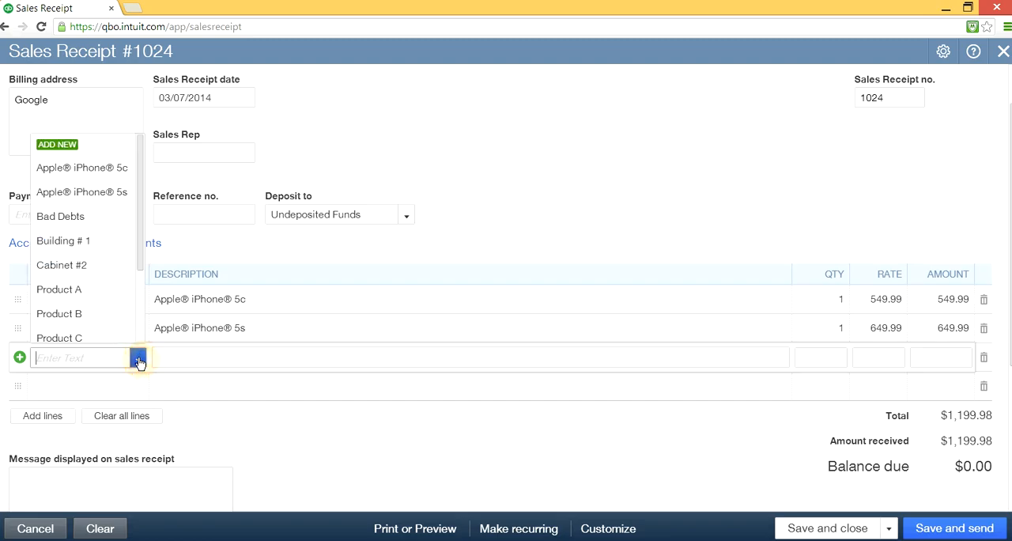
pyautogui.moveTo(138, 256); pyautogui.dragTo(135, 351)
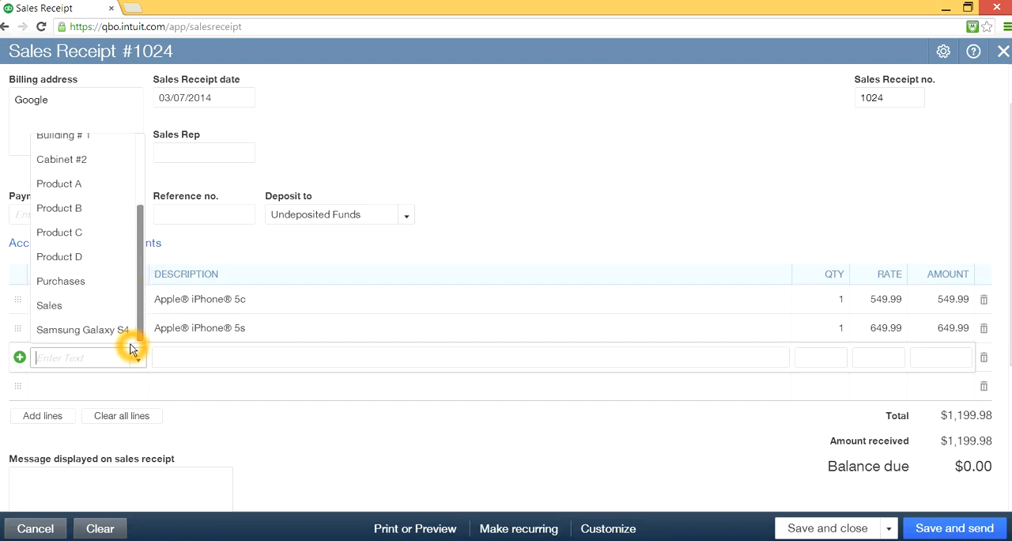
pyautogui.click(92, 330)
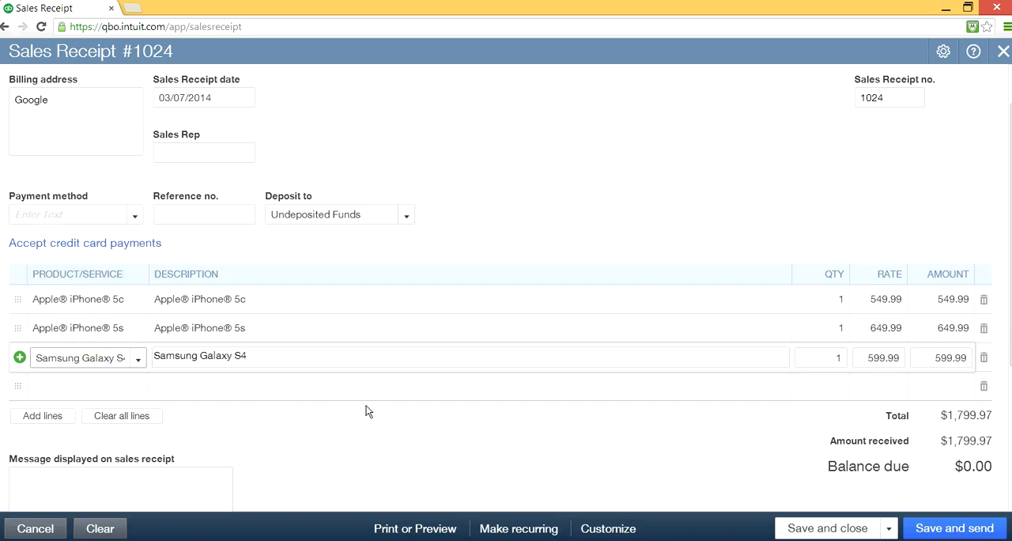
pyautogui.click(696, 427)
pyautogui.click(605, 235)
pyautogui.click(217, 117)
pyautogui.click(11, 48)
pyautogui.click(225, 73)
pyautogui.click(36, 27)
# - Set the payment method of the Google sales receipt to Debit Card
pyautogui.click(152, 219)
pyautogui.click(132, 217)
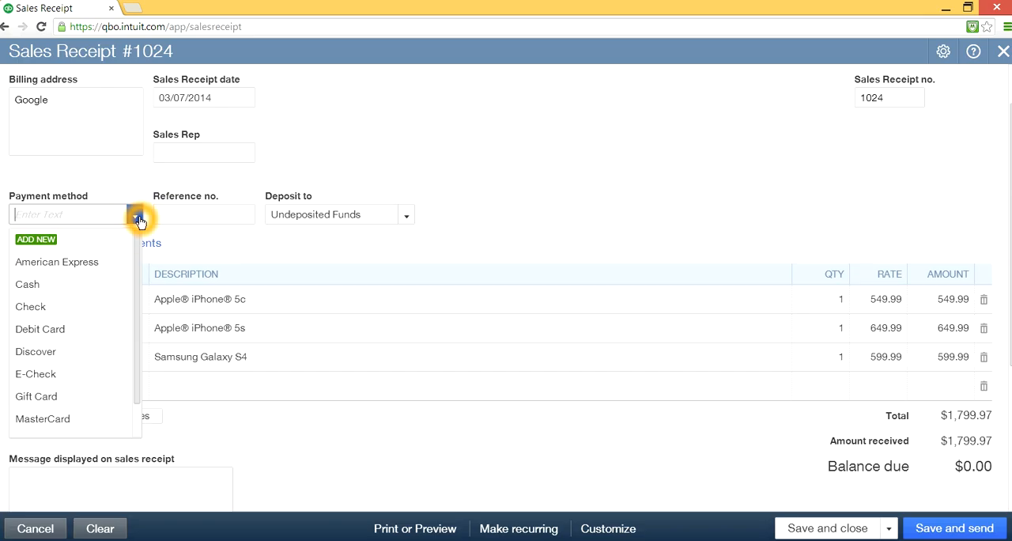
pyautogui.moveTo(139, 287); pyautogui.dragTo(137, 339)
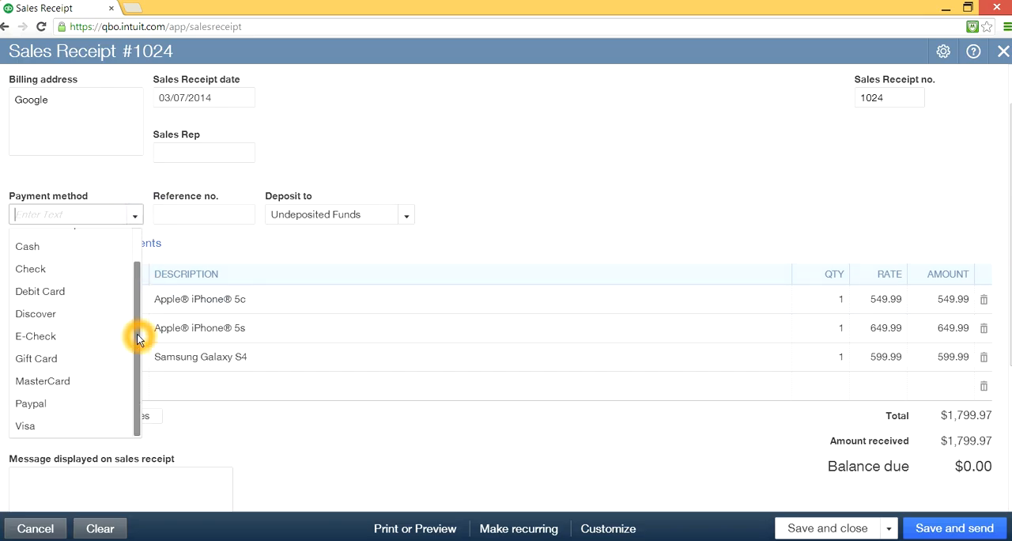
pyautogui.click(73, 294)
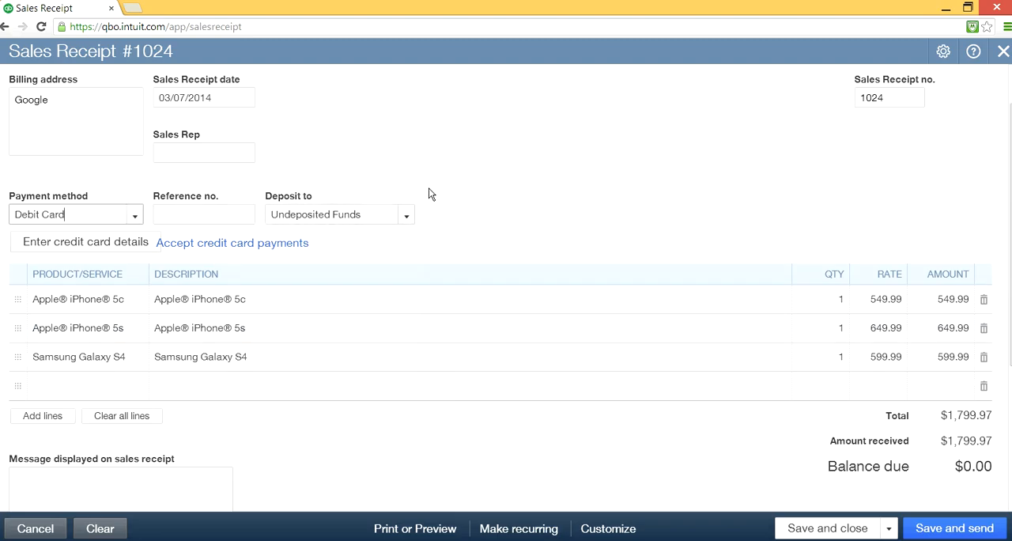
pyautogui.click(465, 243)
pyautogui.click(332, 380)
pyautogui.click(459, 248)
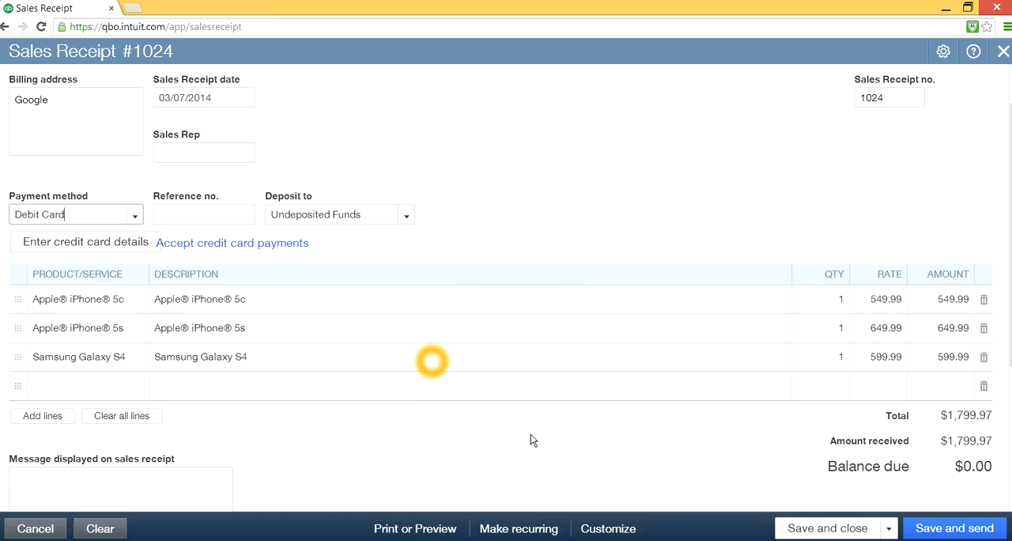
# - Save the Google sales receipt and start another new sales receipt
pyautogui.click(888, 528)
pyautogui.click(814, 507)
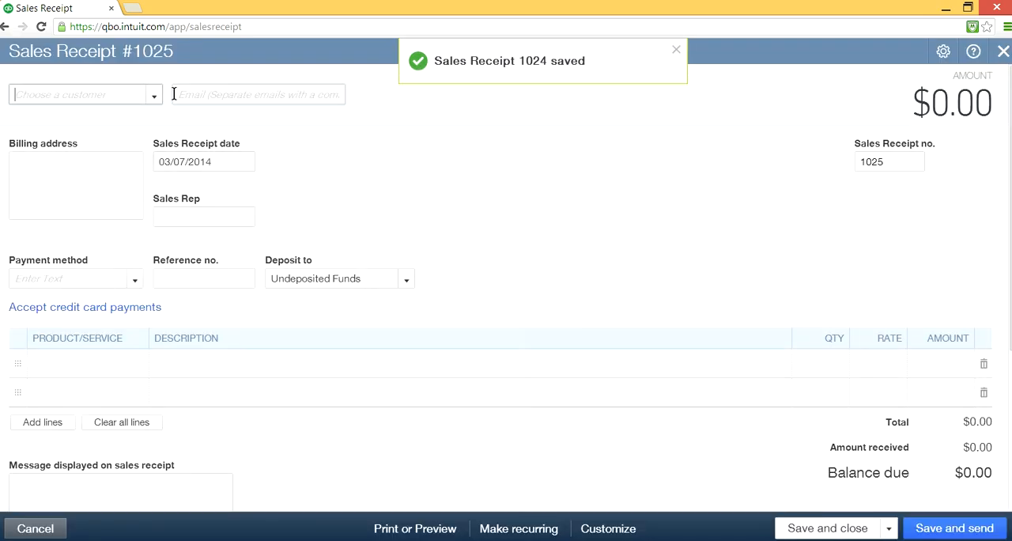
# - Choose Intel as the customer of the new sales receipt and set its payment method to MasterCard
pyautogui.click(150, 98)
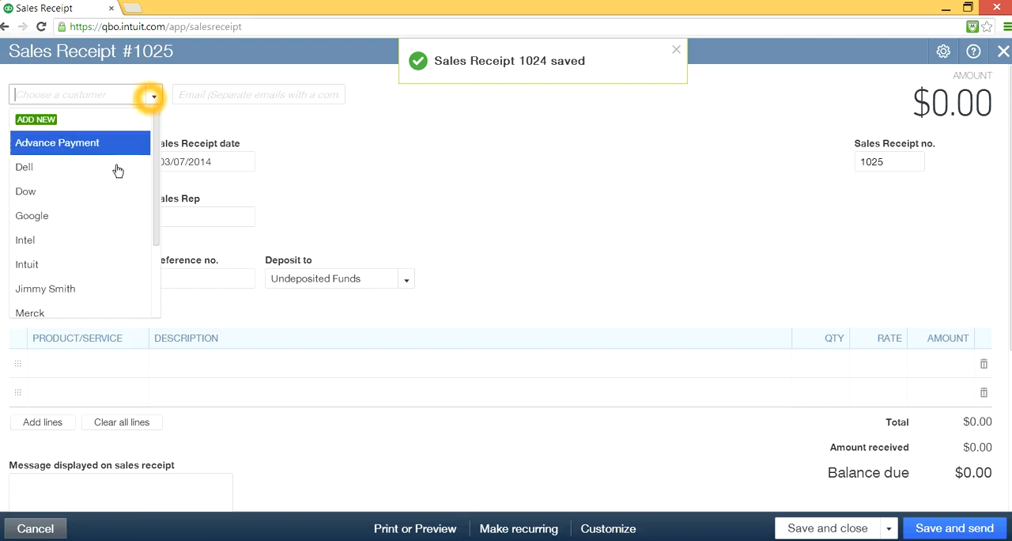
pyautogui.click(93, 245)
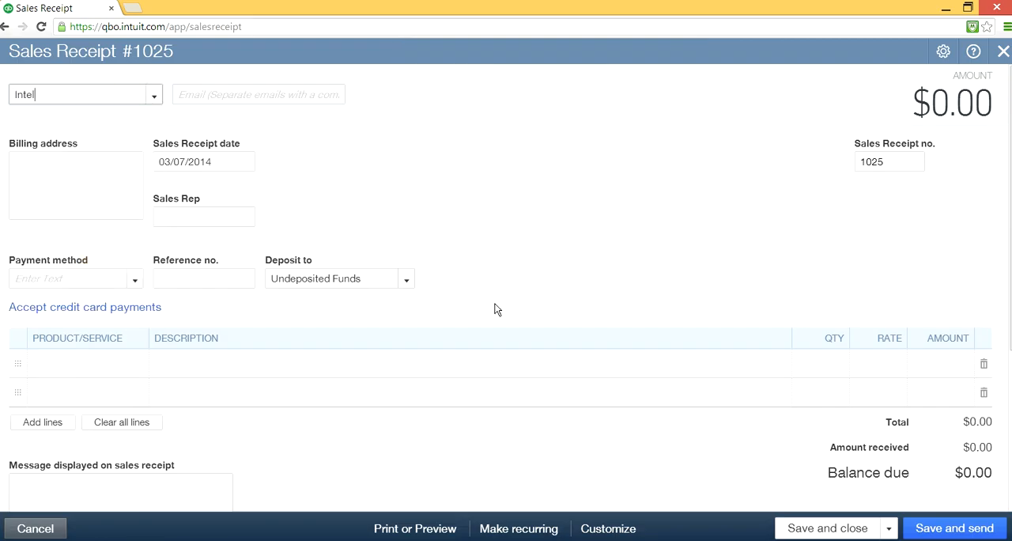
pyautogui.click(532, 307)
pyautogui.click(136, 283)
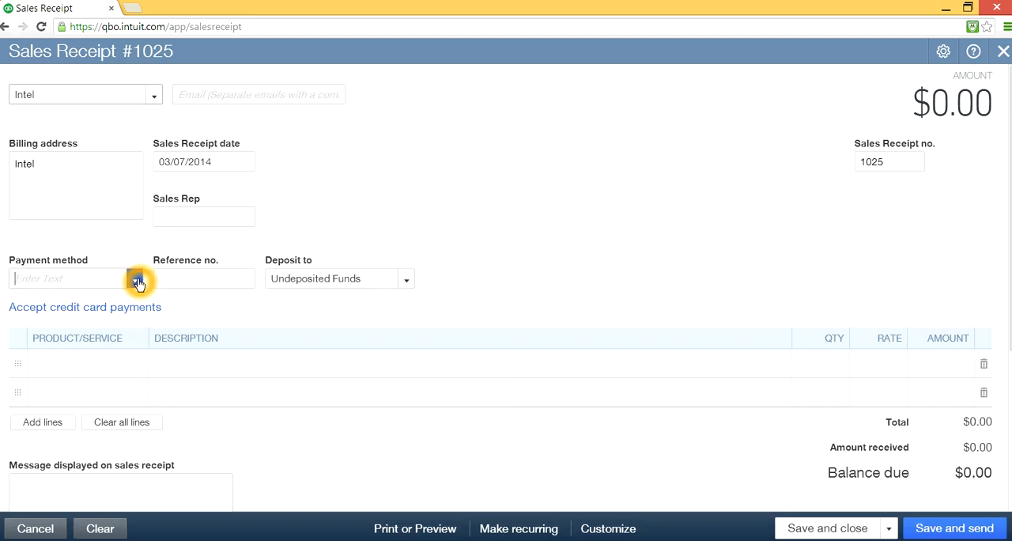
pyautogui.click(72, 480)
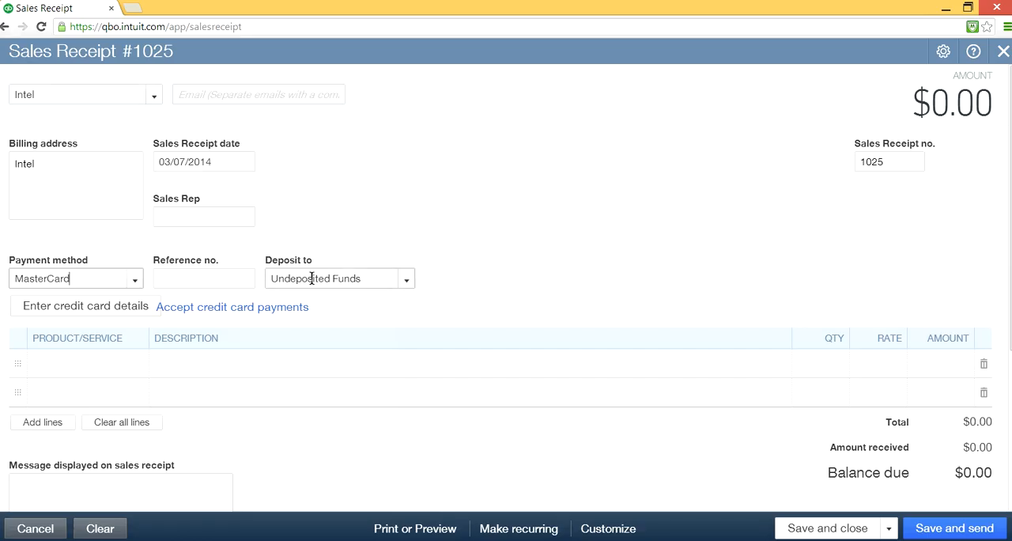
# - Choose Apple® iPhone® 5c and Apple® iPhone® 5s as the products on the first two lines of the Intel sales receipt
pyautogui.click(107, 359)
pyautogui.click(139, 368)
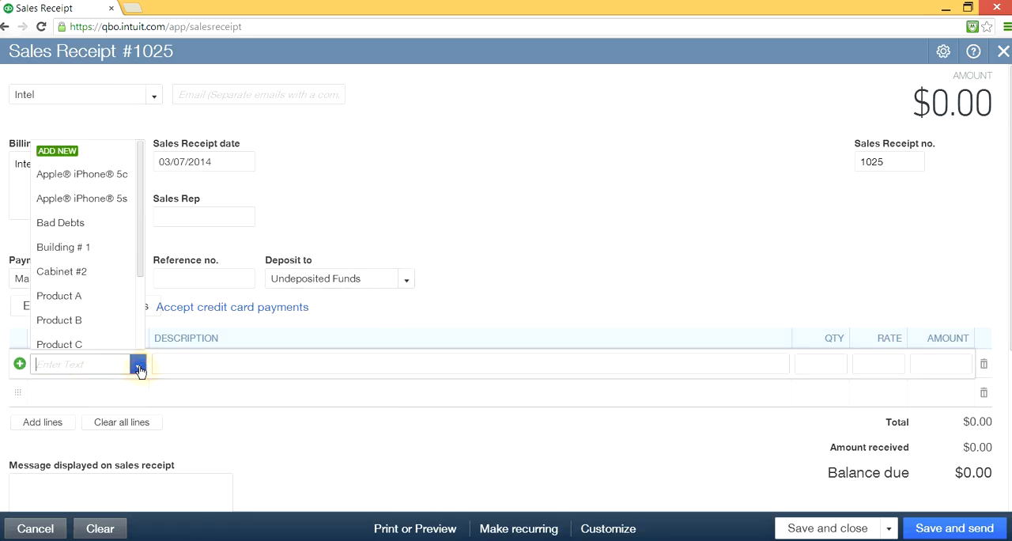
pyautogui.click(120, 175)
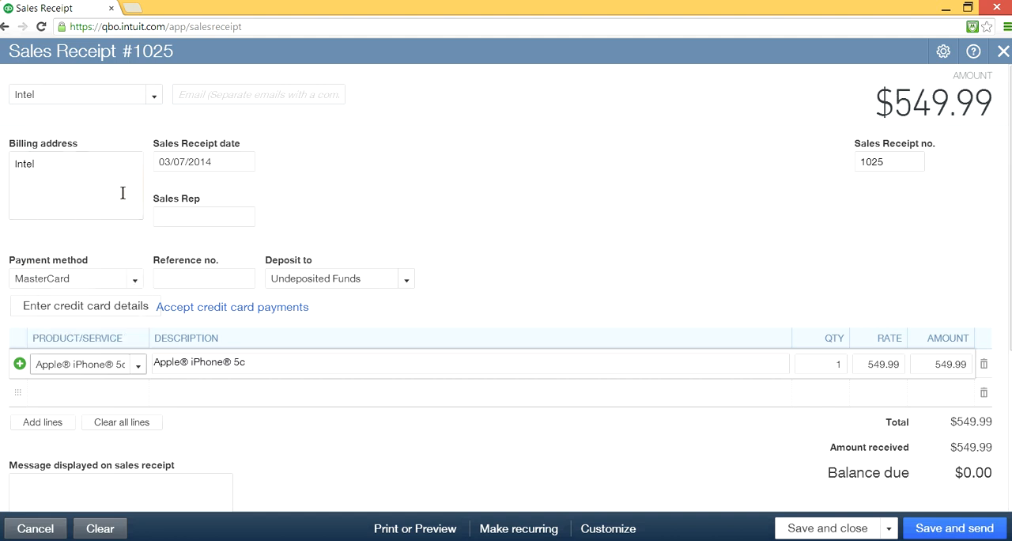
pyautogui.click(93, 388)
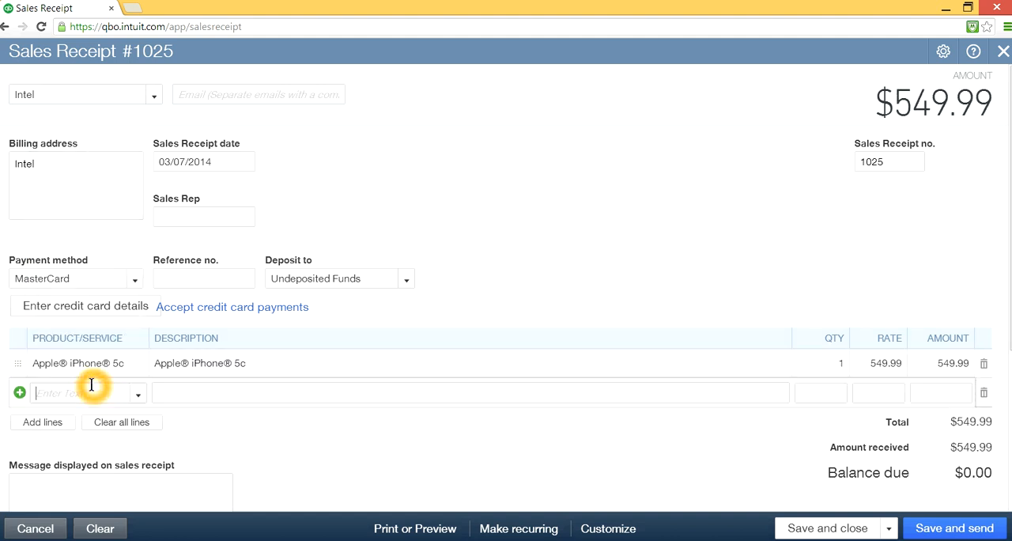
pyautogui.click(139, 394)
pyautogui.click(113, 230)
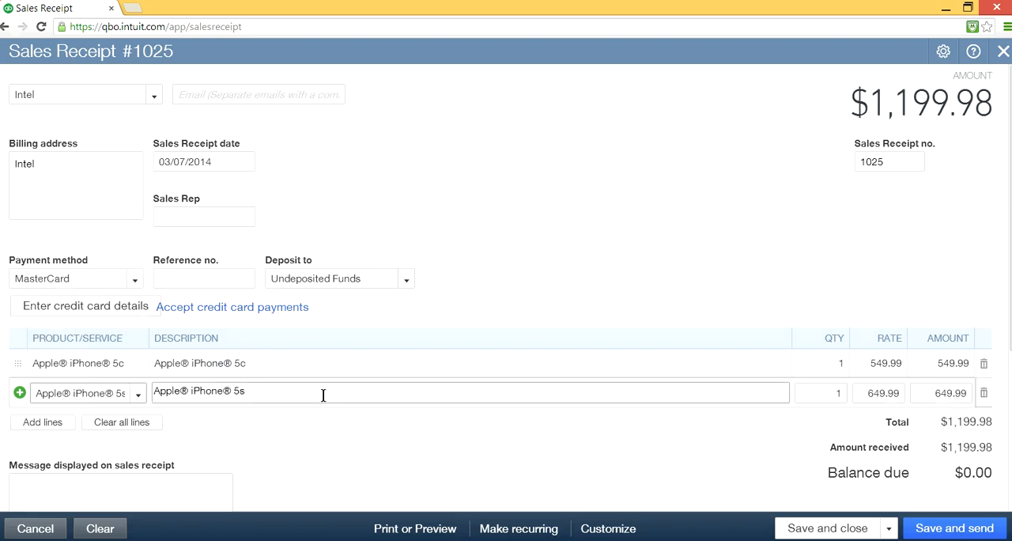
# - Add more lines to the Intel sales receipt and choose Samsung Galaxy S4 as the product on the third line
pyautogui.scroll(-1, 261, 399)
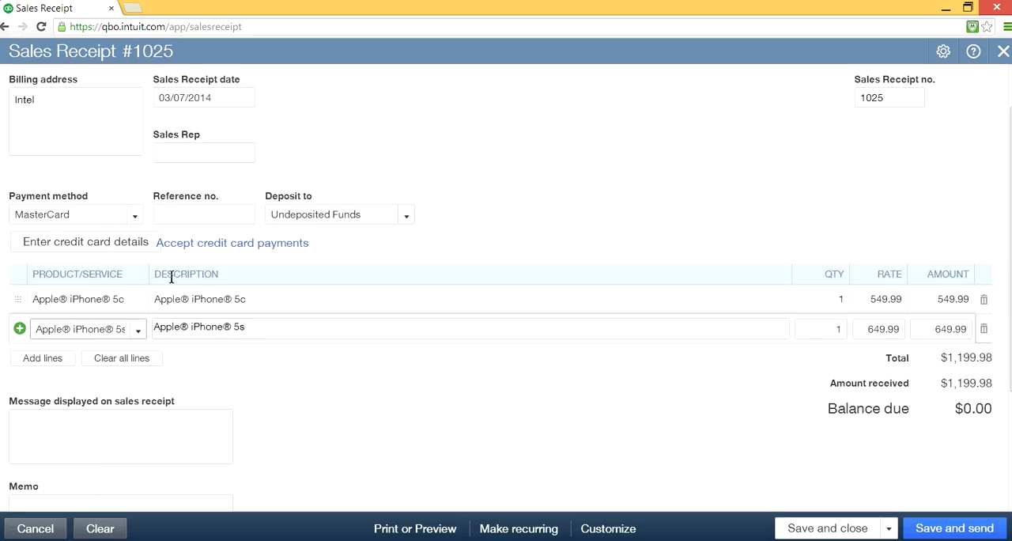
pyautogui.click(144, 274)
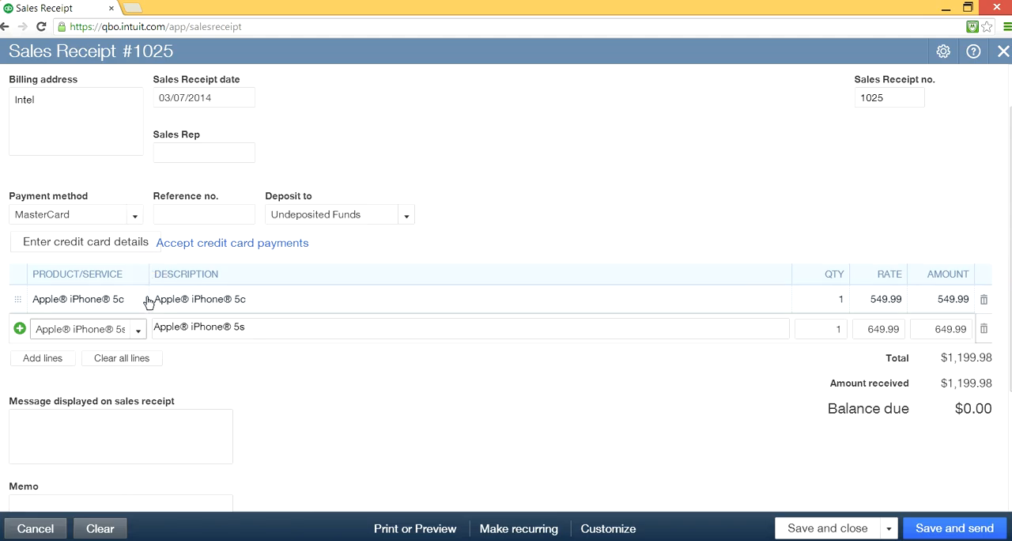
pyautogui.click(46, 358)
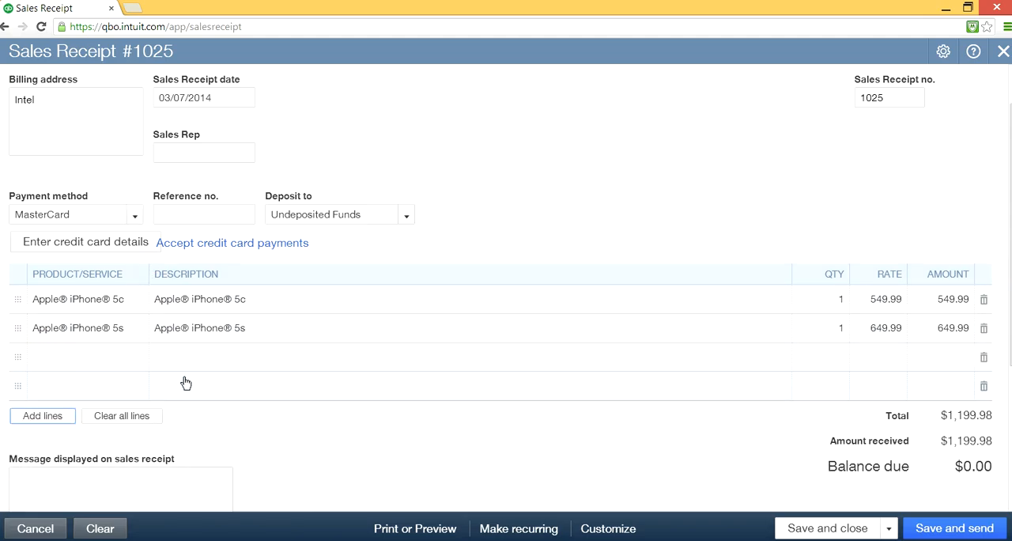
pyautogui.click(111, 356)
pyautogui.click(137, 357)
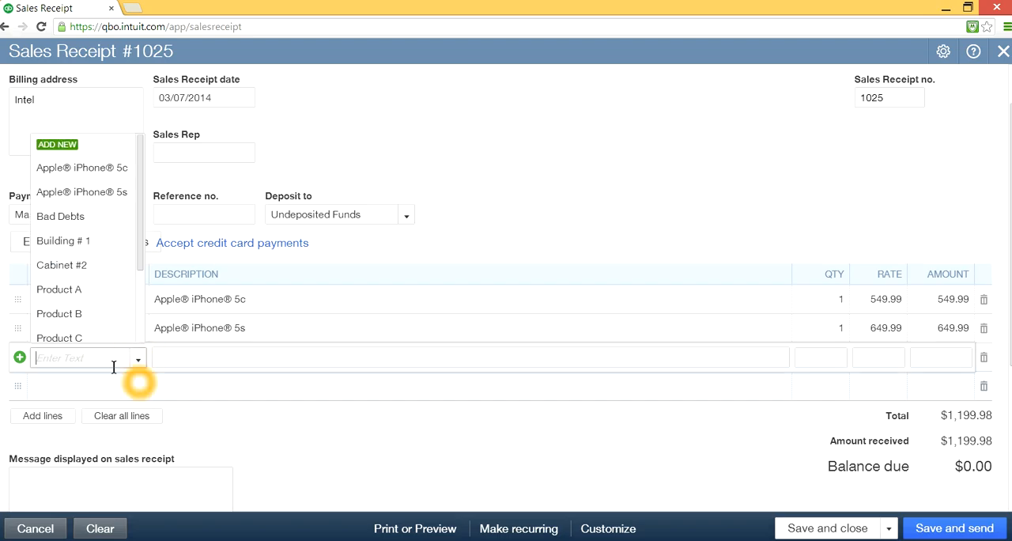
pyautogui.moveTo(141, 248); pyautogui.dragTo(142, 336)
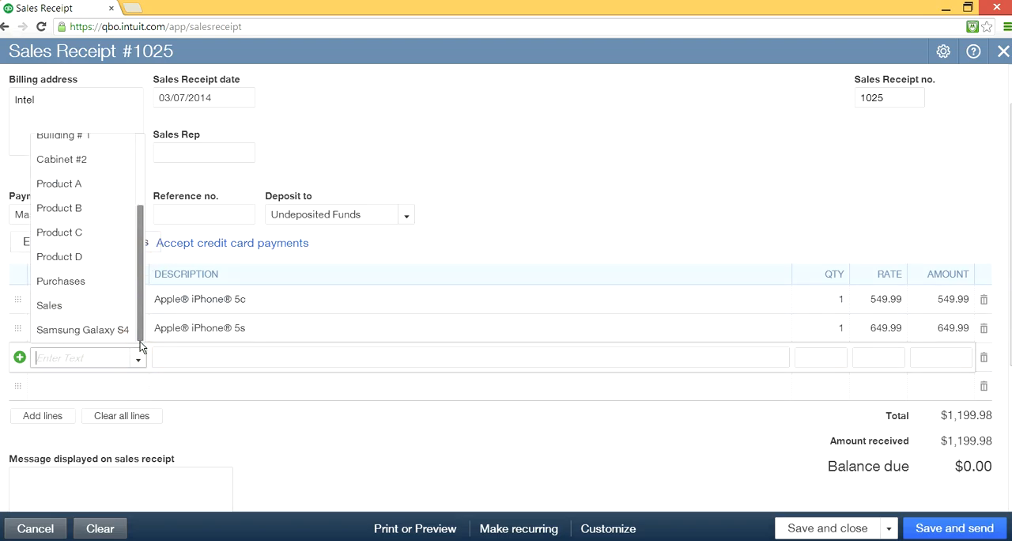
pyautogui.click(97, 331)
pyautogui.click(555, 397)
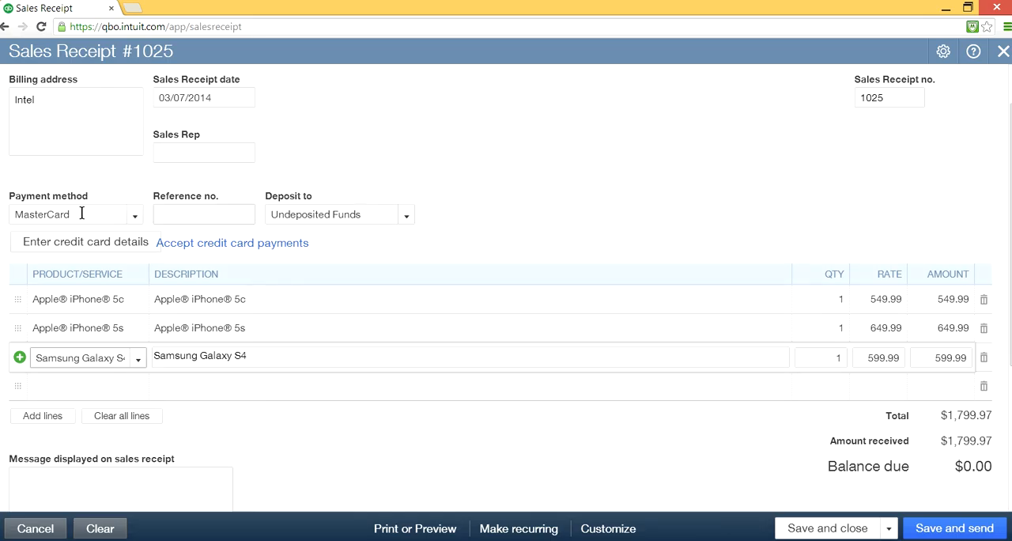
pyautogui.click(464, 317)
# - Save the Intel sales receipt and start another new sales receipt
pyautogui.click(822, 527)
pyautogui.click(887, 530)
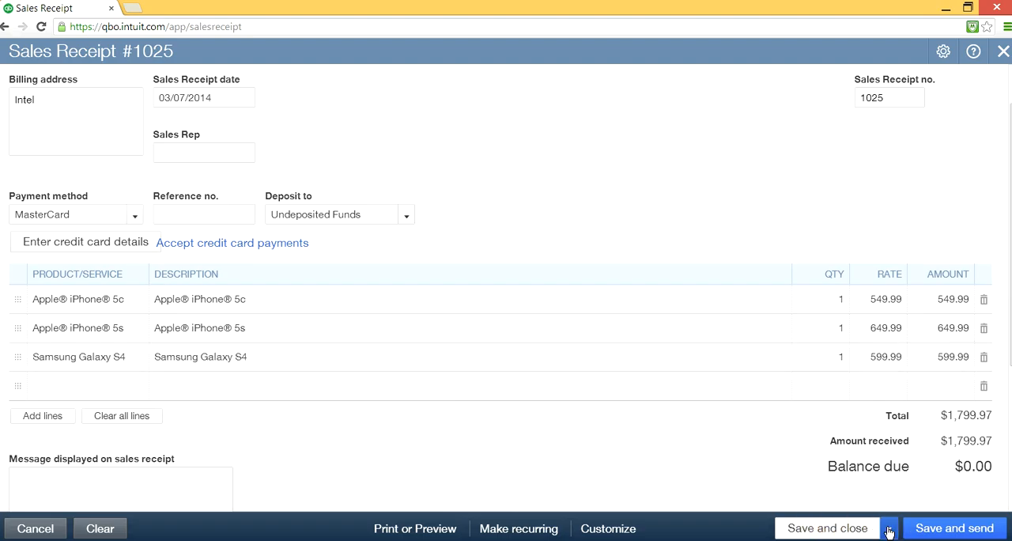
pyautogui.click(834, 505)
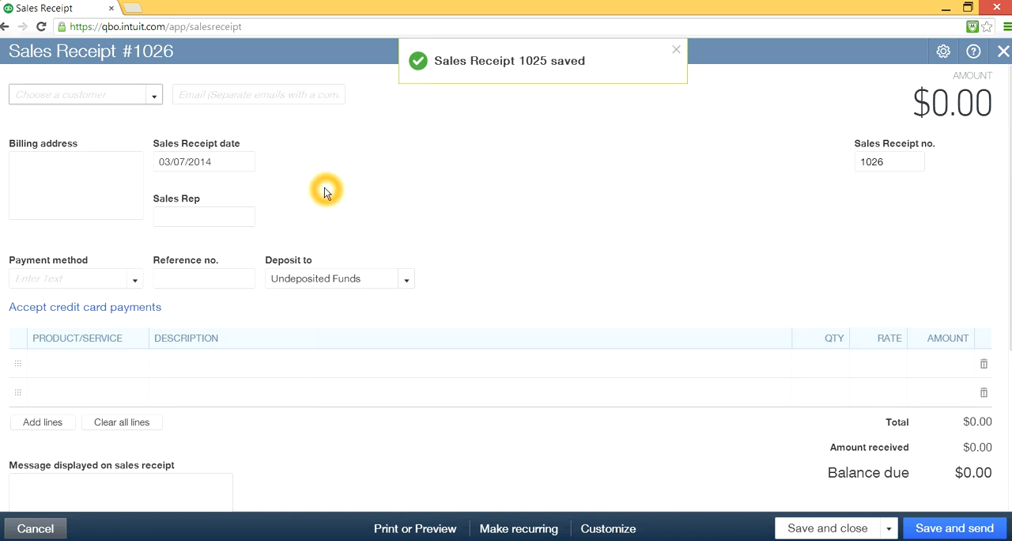
# - Choose Intuit as the customer of the new sales receipt and set its payment method to Visa
pyautogui.click(155, 96)
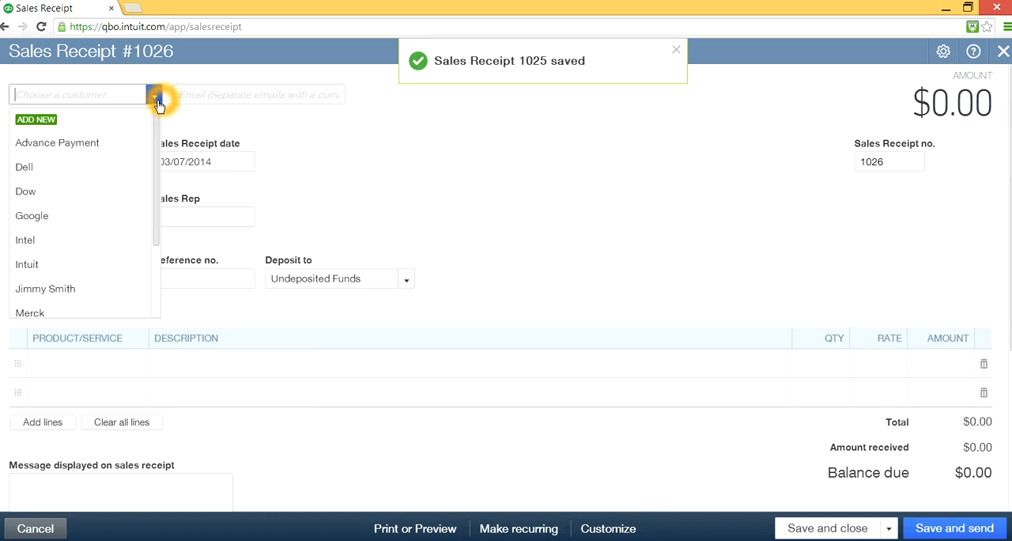
pyautogui.click(85, 268)
pyautogui.click(348, 320)
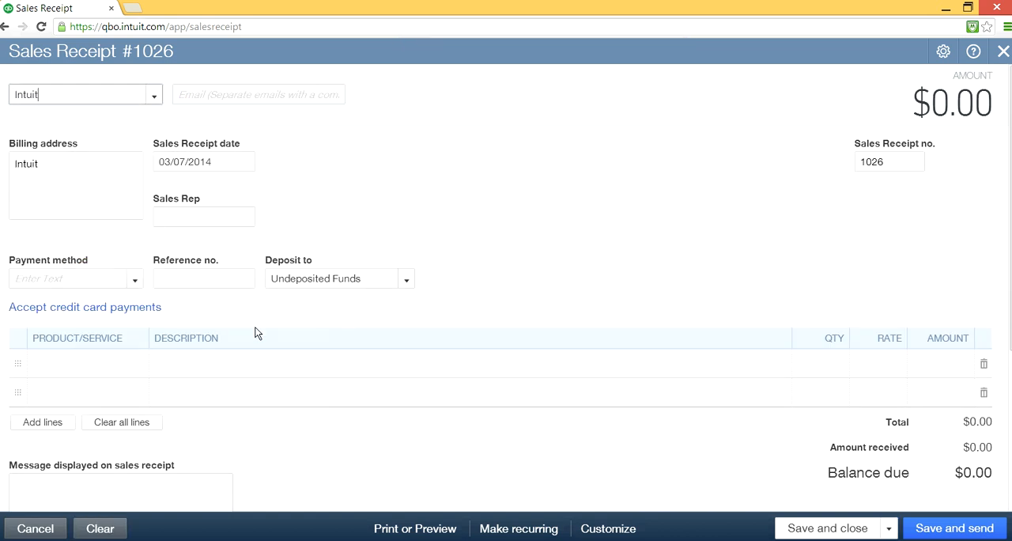
pyautogui.click(134, 282)
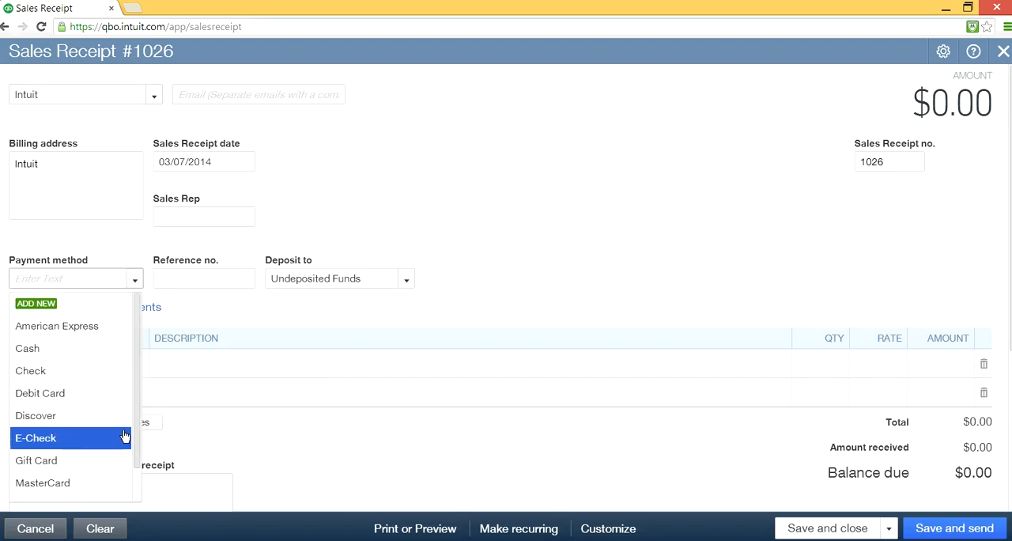
pyautogui.moveTo(136, 401); pyautogui.dragTo(135, 437)
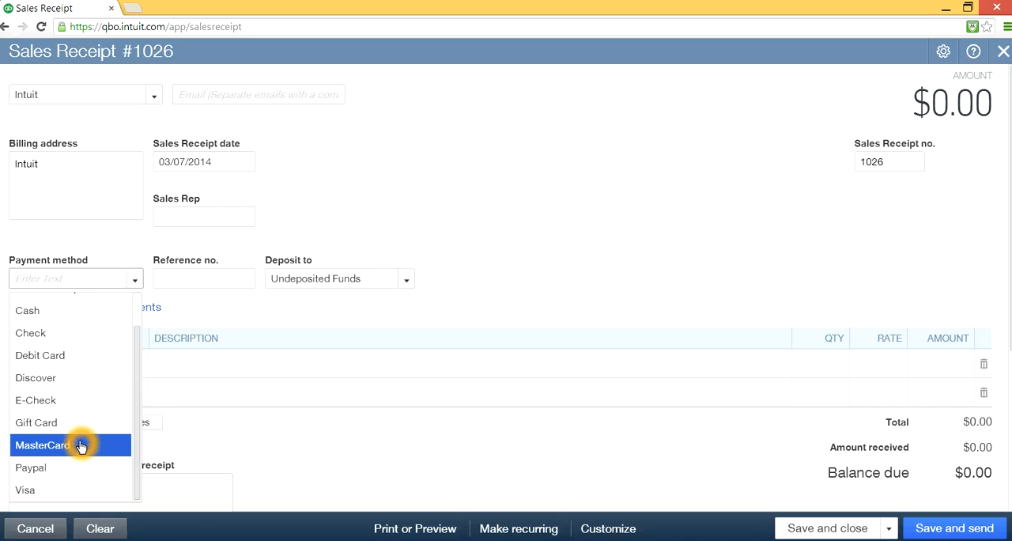
pyautogui.click(47, 489)
# - Choose Apple® iPhone® 5c and Apple® iPhone® 5s as the products on the first two lines of the Intuit sales receipt
pyautogui.click(93, 365)
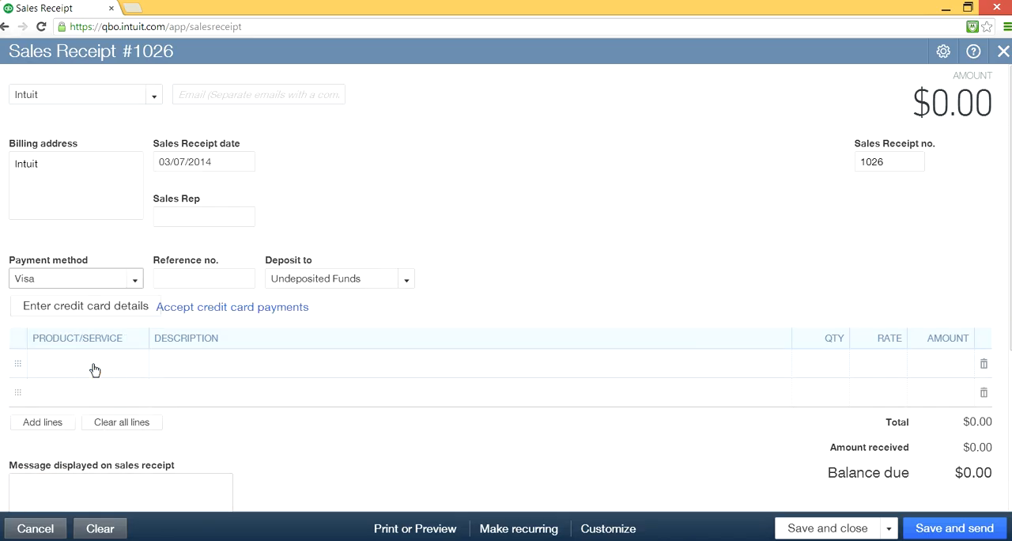
pyautogui.click(138, 365)
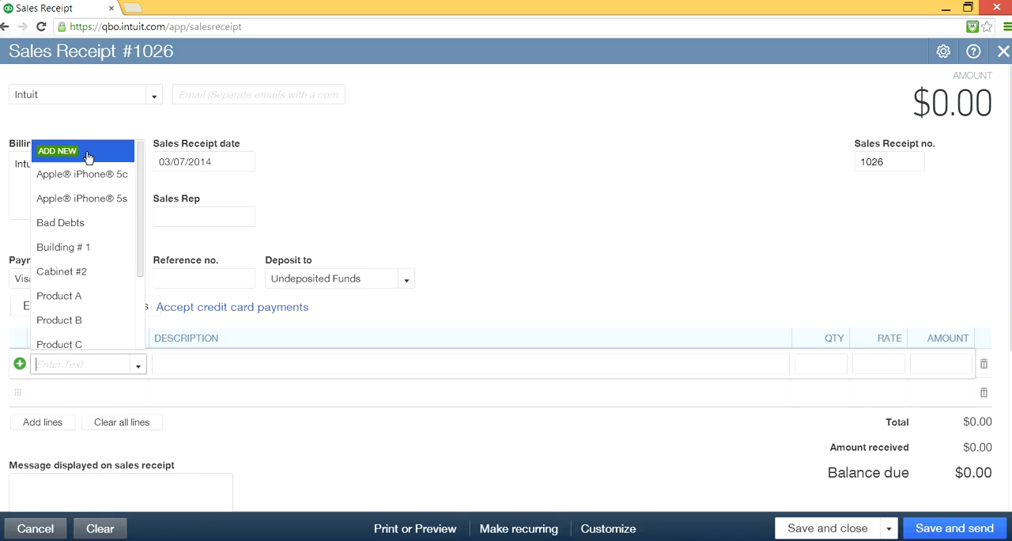
pyautogui.click(90, 174)
pyautogui.click(81, 394)
pyautogui.click(138, 393)
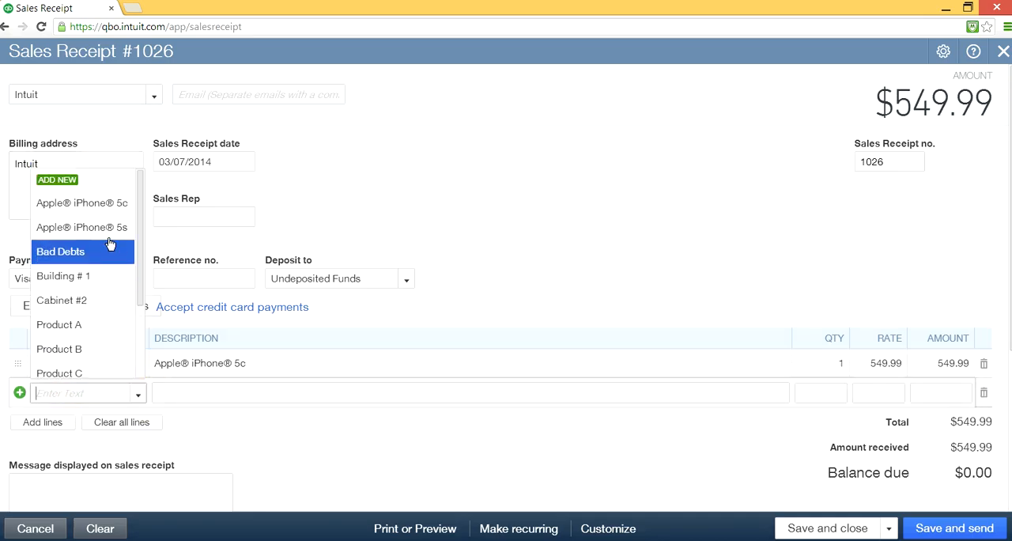
pyautogui.click(110, 237)
# - Add more lines to the Intuit sales receipt and dismiss the SW Update notification
pyautogui.scroll(-1, 251, 380)
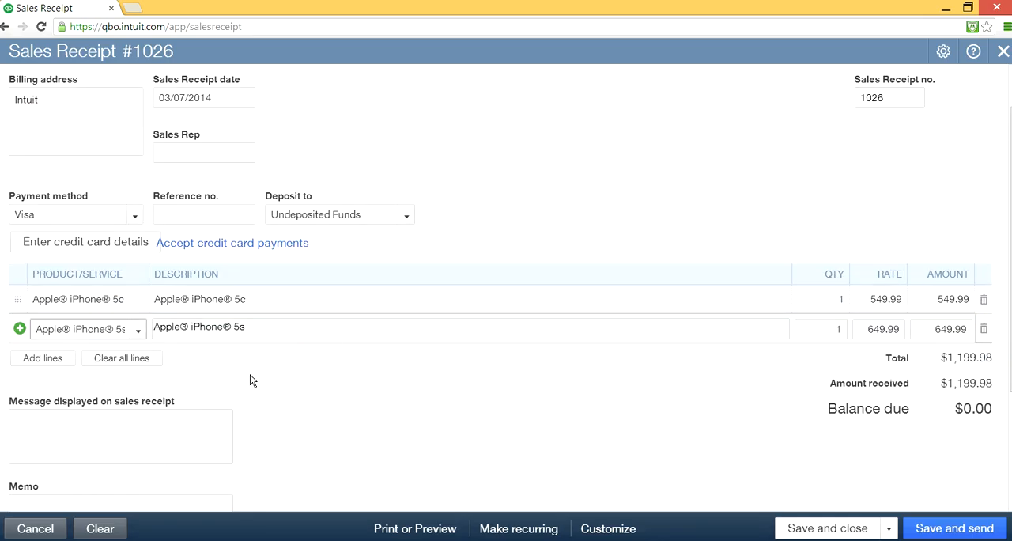
pyautogui.click(44, 358)
pyautogui.click(122, 361)
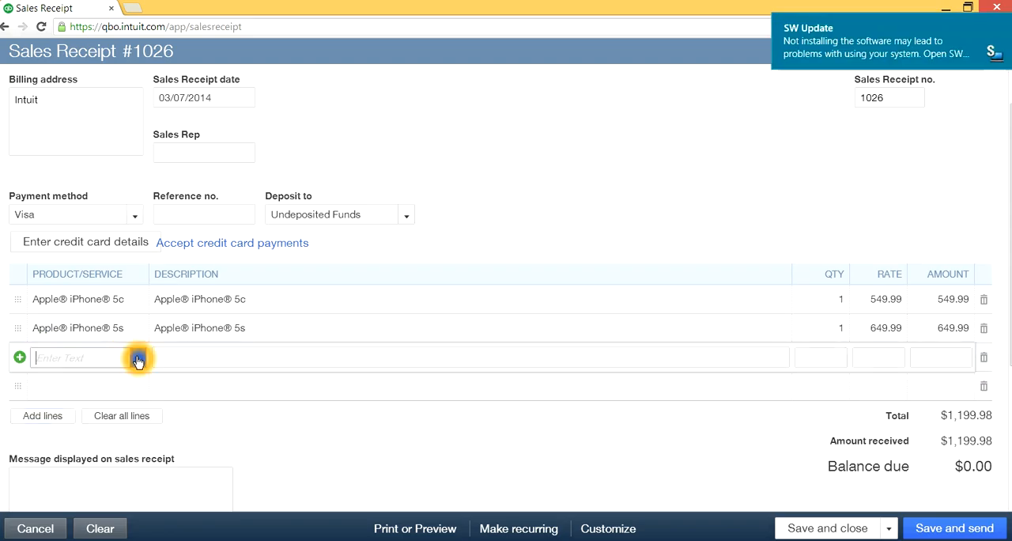
pyautogui.click(137, 360)
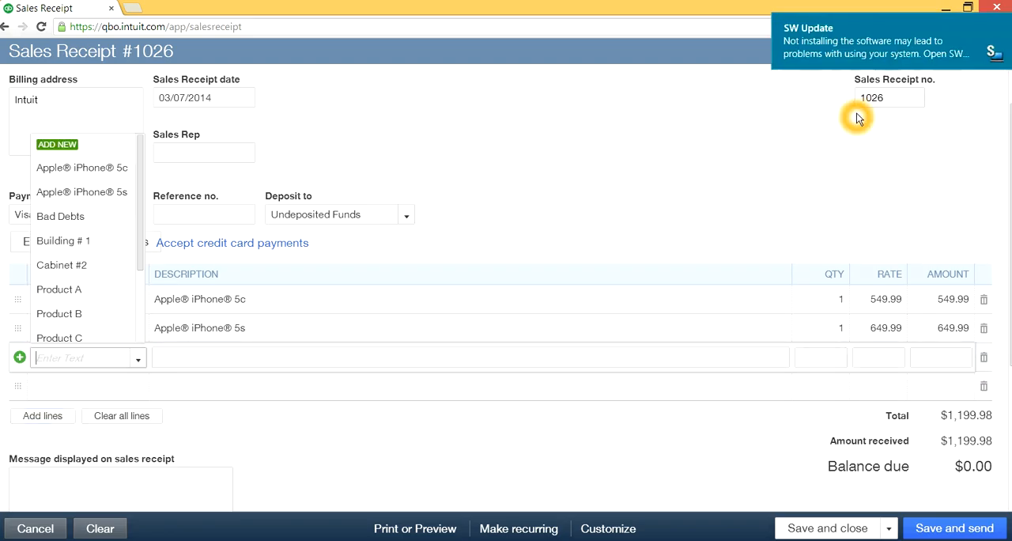
pyautogui.click(1007, 24)
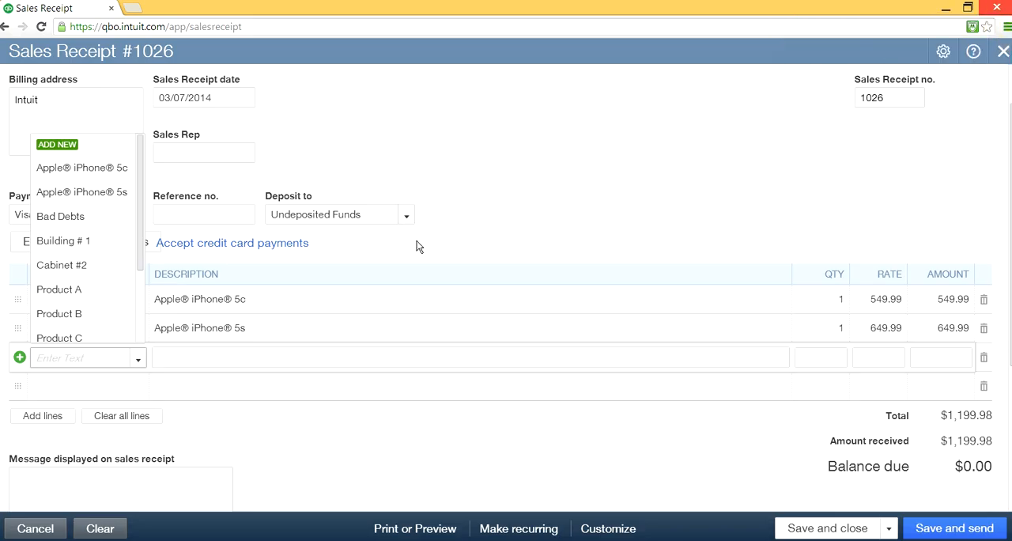
# - Choose Samsung Galaxy S4 as the product on the third line of the Intuit sales receipt
pyautogui.click(138, 360)
pyautogui.click(140, 361)
pyautogui.moveTo(143, 234); pyautogui.dragTo(131, 324)
pyautogui.click(106, 329)
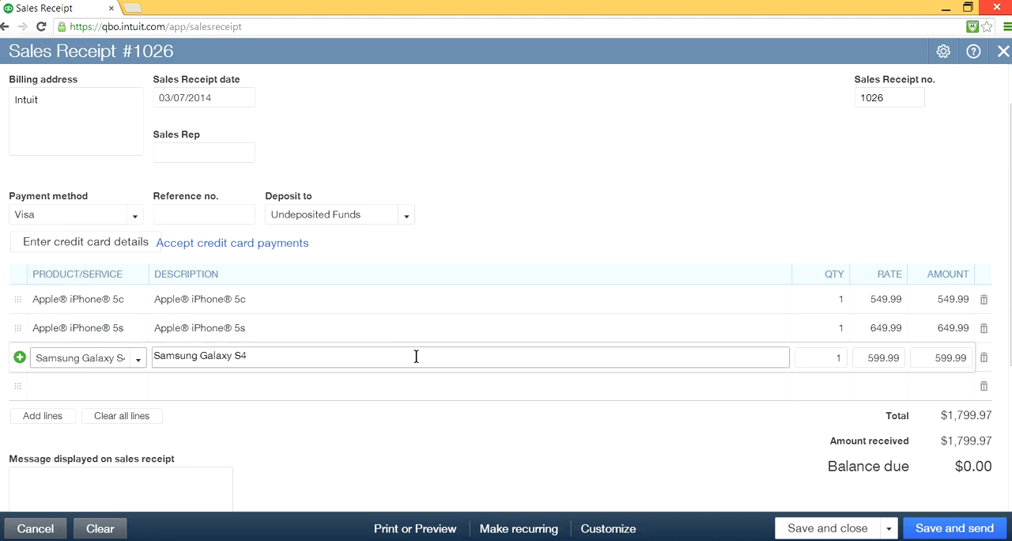
pyautogui.click(78, 130)
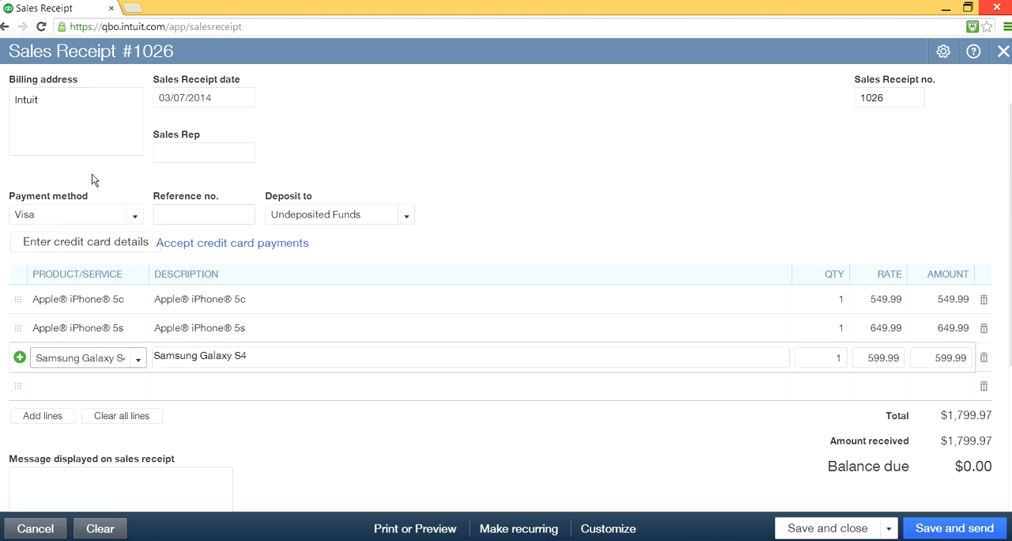
# - Save the Intuit sales receipt and start another new sales receipt
pyautogui.click(606, 427)
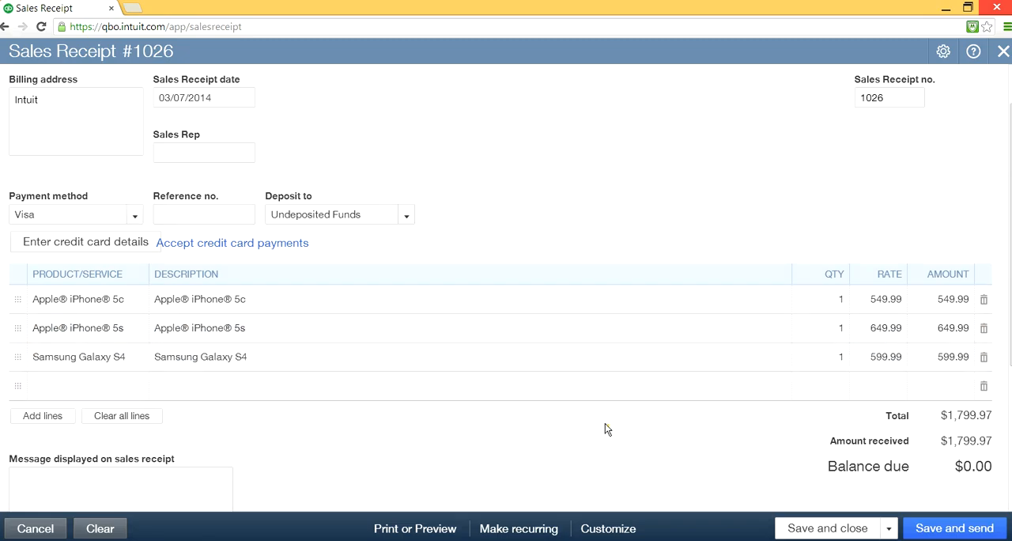
pyautogui.click(888, 528)
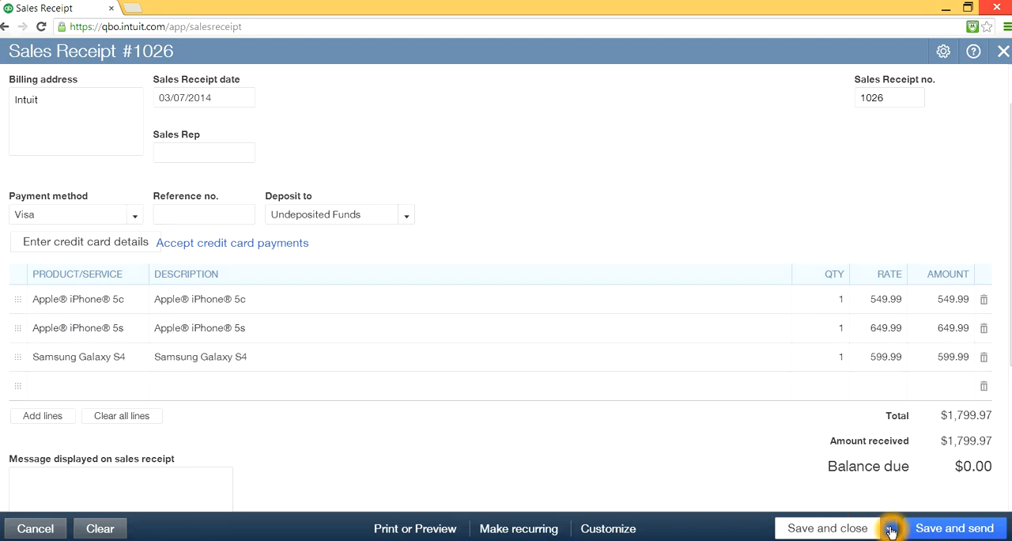
pyautogui.click(834, 506)
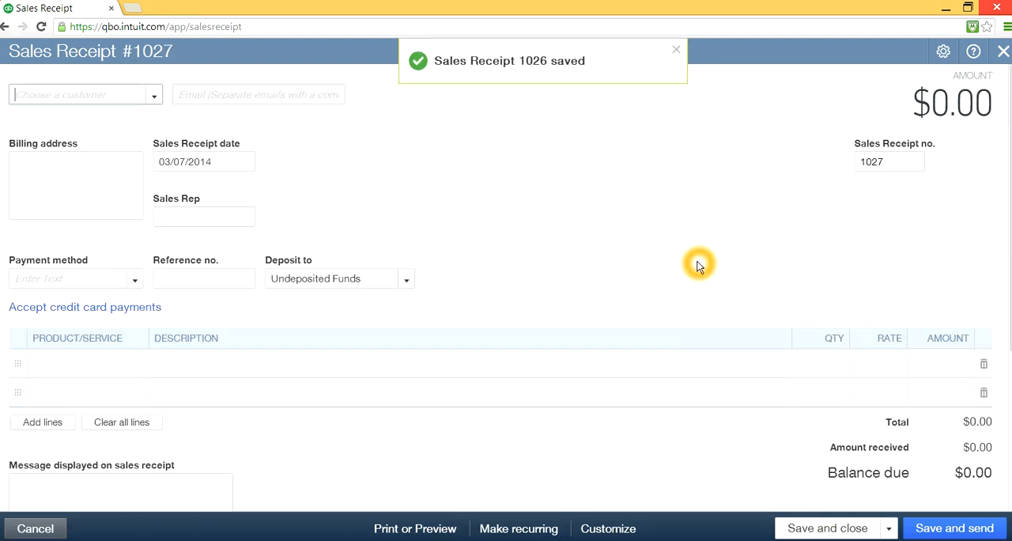
# - Choose Merck as the customer of the new sales receipt and set its payment method to Paypal
pyautogui.click(154, 95)
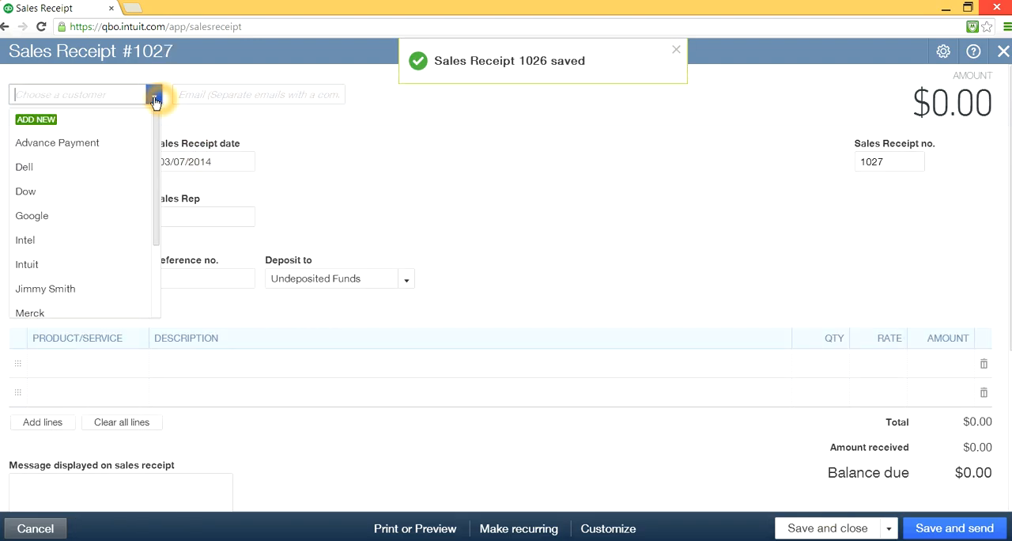
pyautogui.moveTo(158, 234); pyautogui.dragTo(158, 276)
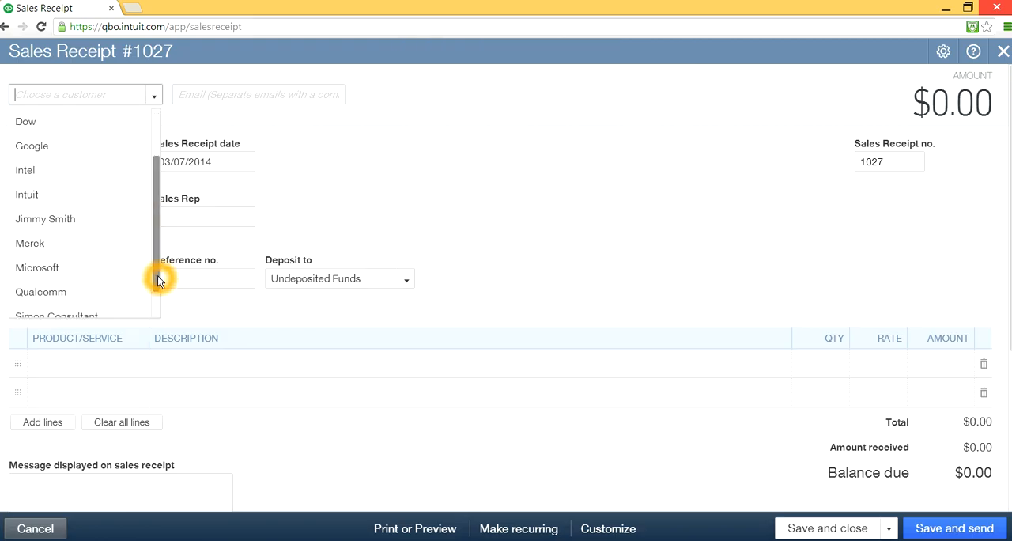
pyautogui.click(55, 244)
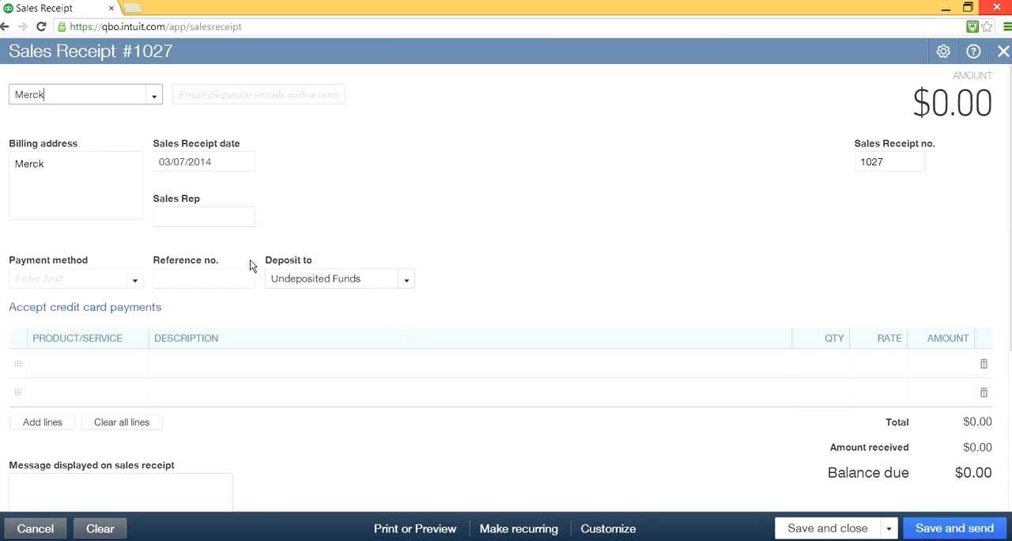
pyautogui.click(136, 283)
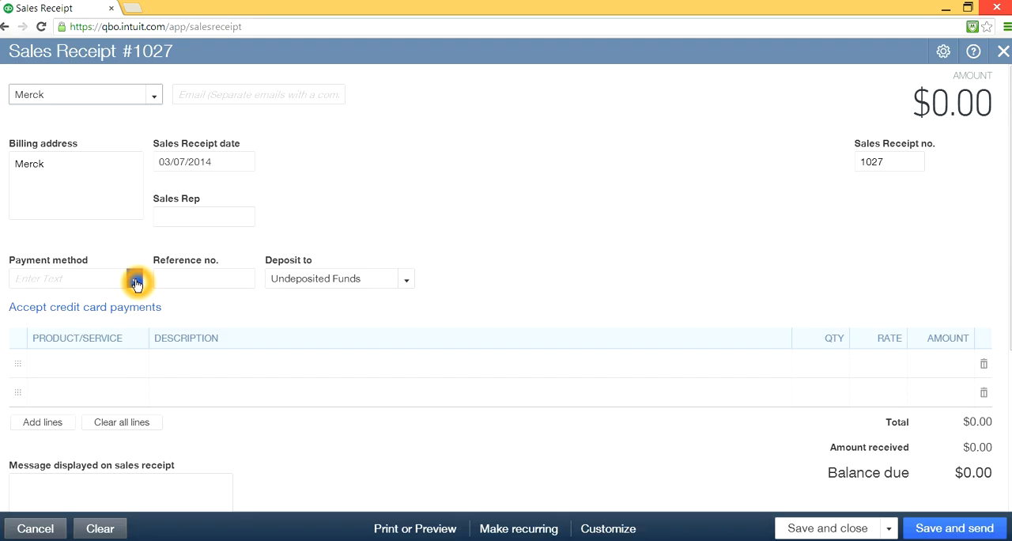
pyautogui.click(136, 283)
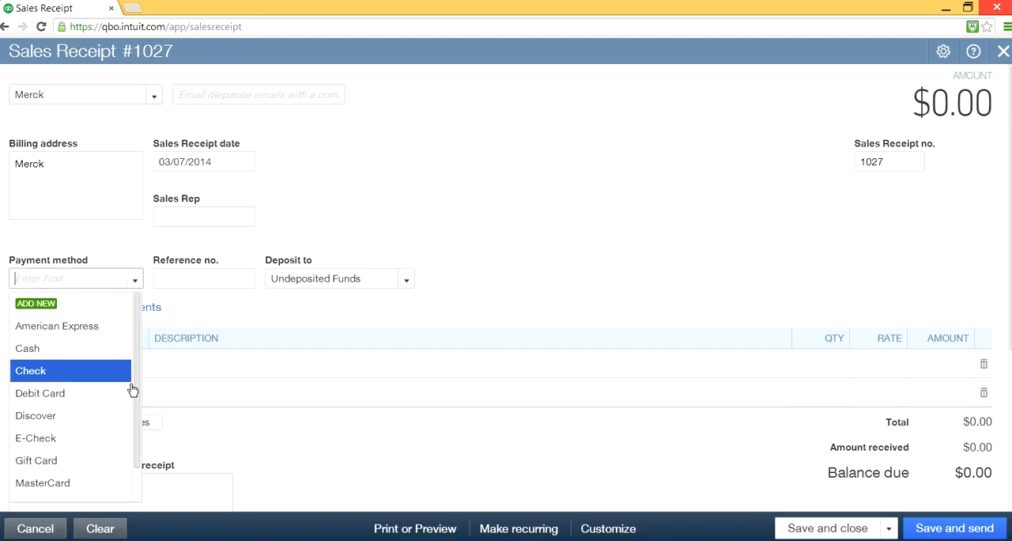
pyautogui.moveTo(138, 346); pyautogui.dragTo(136, 383)
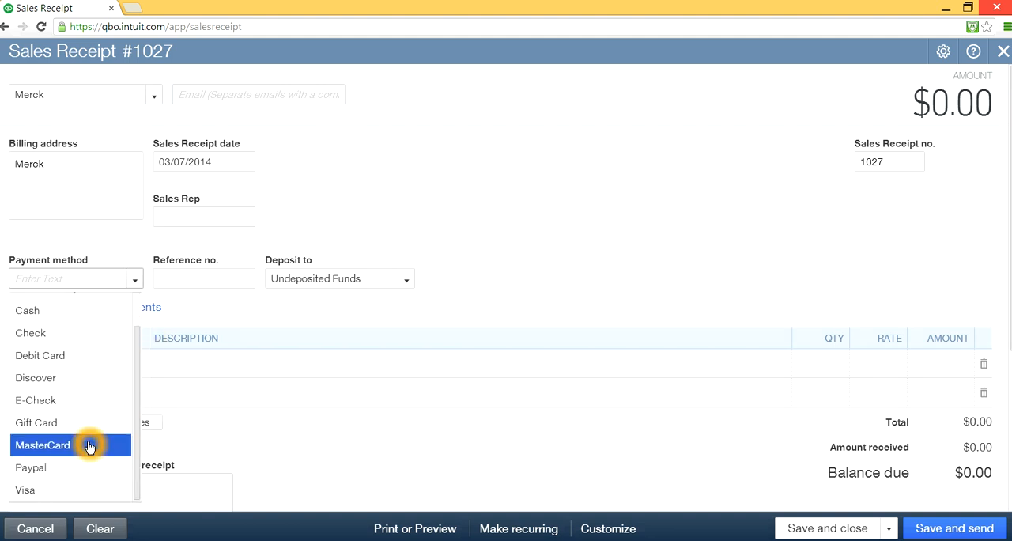
pyautogui.click(30, 470)
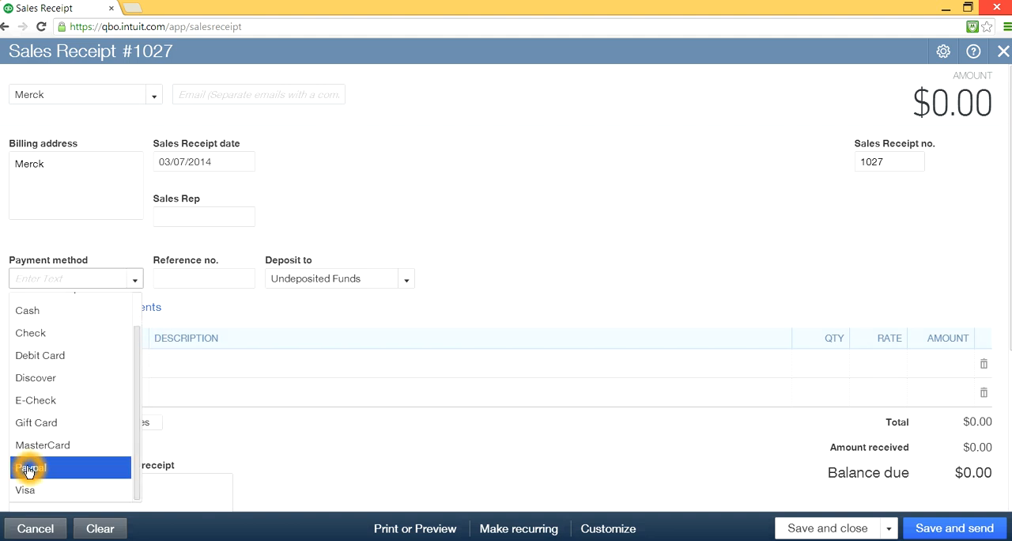
# - Choose Apple iPhone 5c as the product on the first line of the Merck sales receipt
pyautogui.click(267, 442)
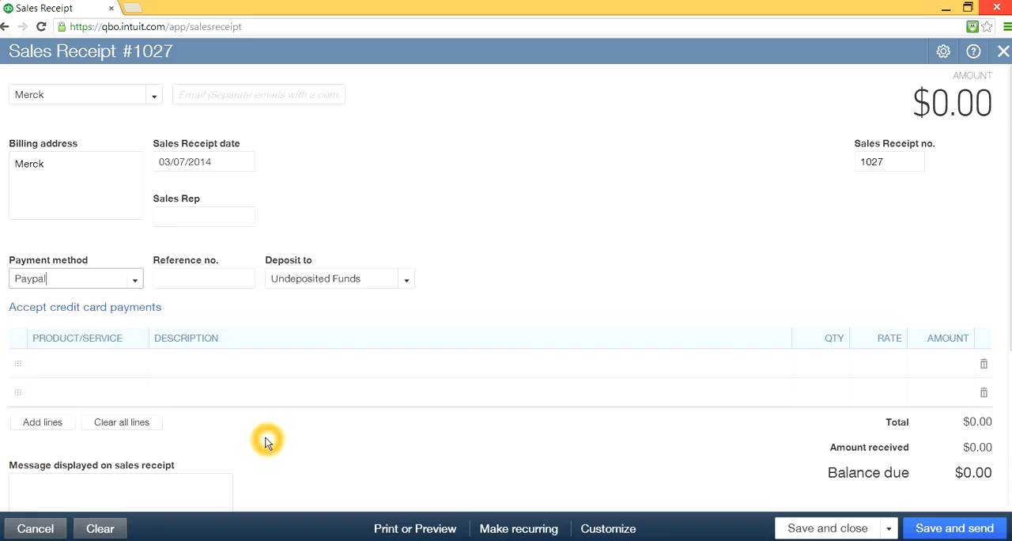
pyautogui.click(111, 366)
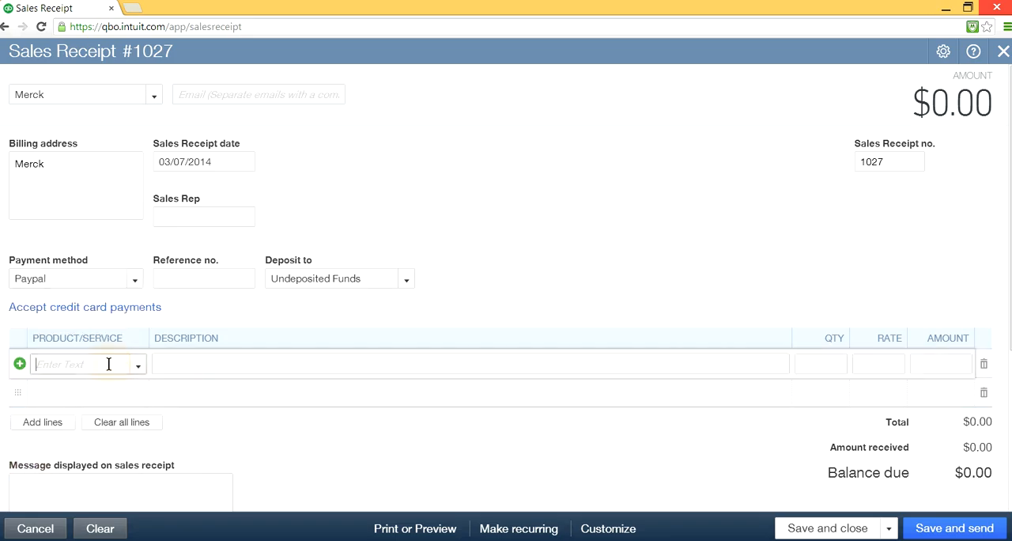
pyautogui.click(74, 277)
pyautogui.click(204, 334)
pyautogui.click(138, 364)
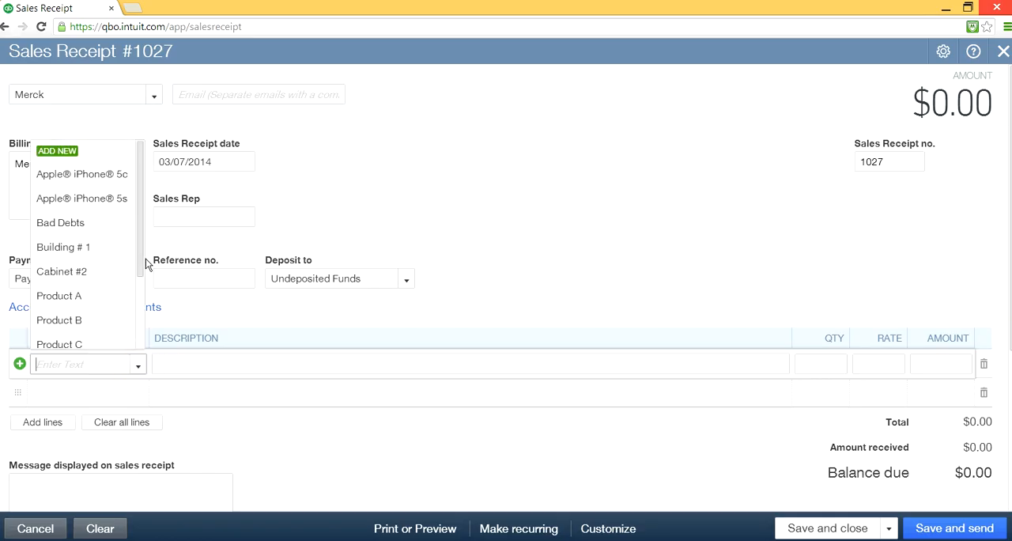
pyautogui.click(111, 174)
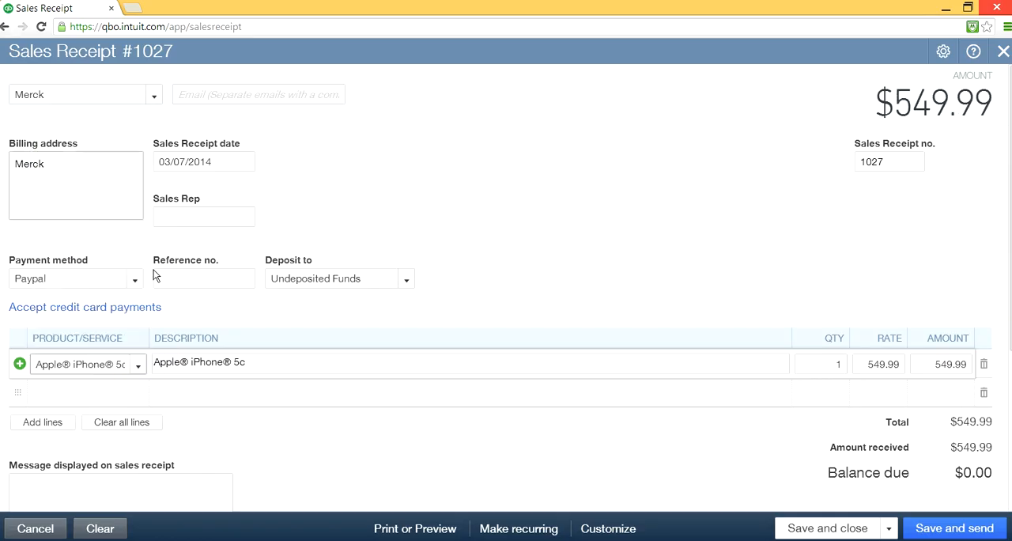
# - Choose Apple iPhone 5s as the product on the second line of the Merck sales receipt
pyautogui.click(132, 380)
pyautogui.click(88, 388)
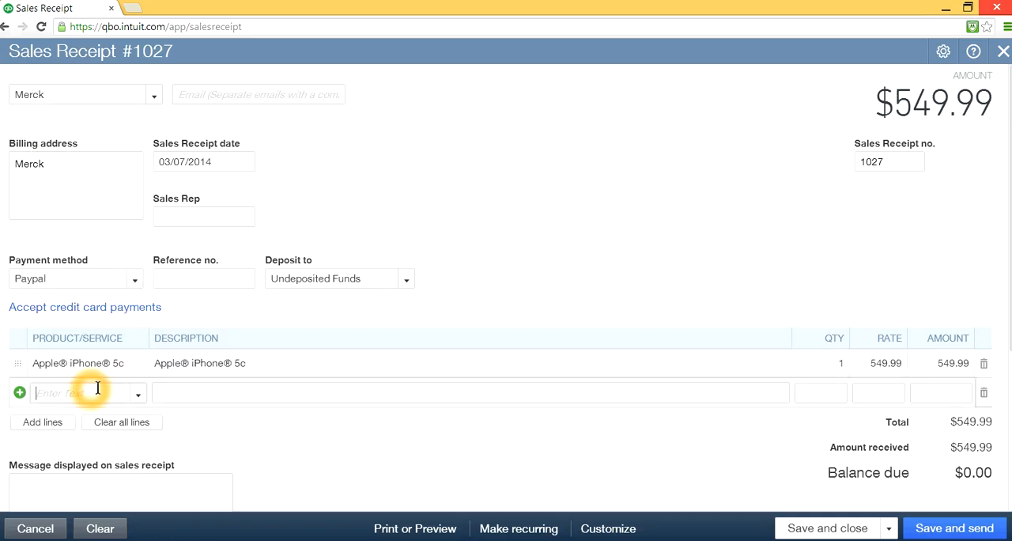
pyautogui.click(139, 397)
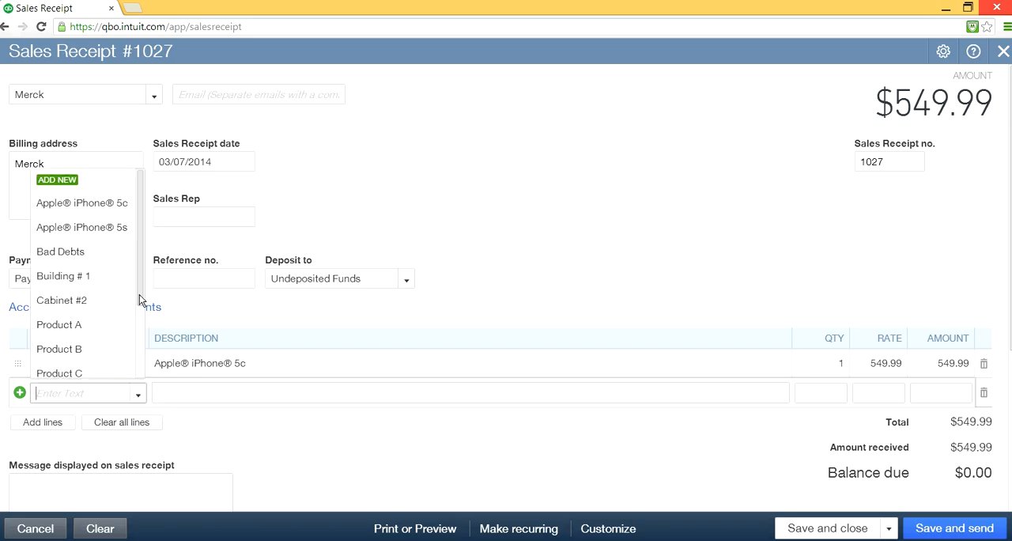
pyautogui.click(107, 226)
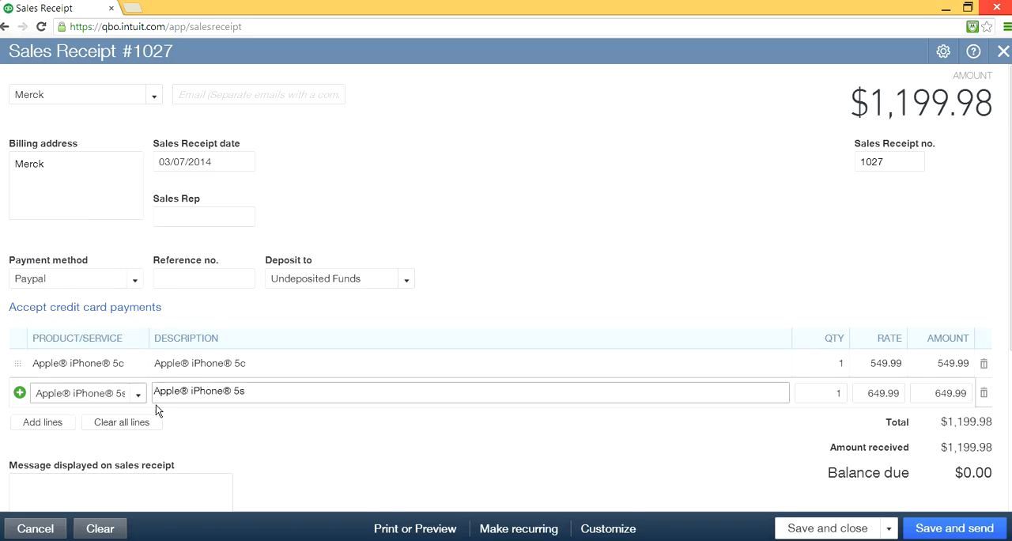
# - Add more lines to the Merck sales receipt and choose Samsung Galaxy S4 on the third line
pyautogui.click(49, 422)
pyautogui.click(99, 421)
pyautogui.click(138, 421)
pyautogui.scroll(-3, 140, 297)
pyautogui.click(100, 393)
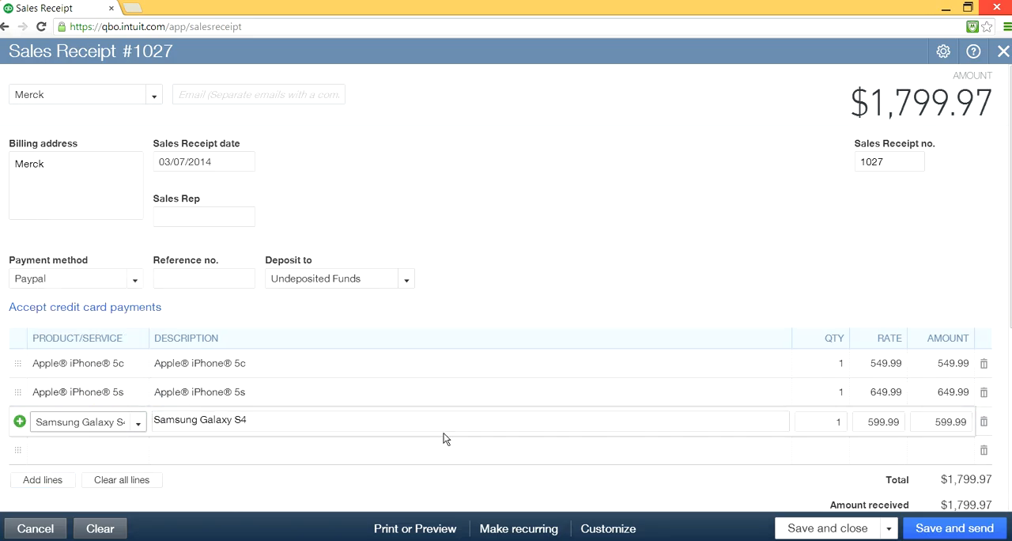
# - Save the Merck sales receipt and start a new one with Microsoft as the customer
pyautogui.click(886, 528)
pyautogui.click(835, 508)
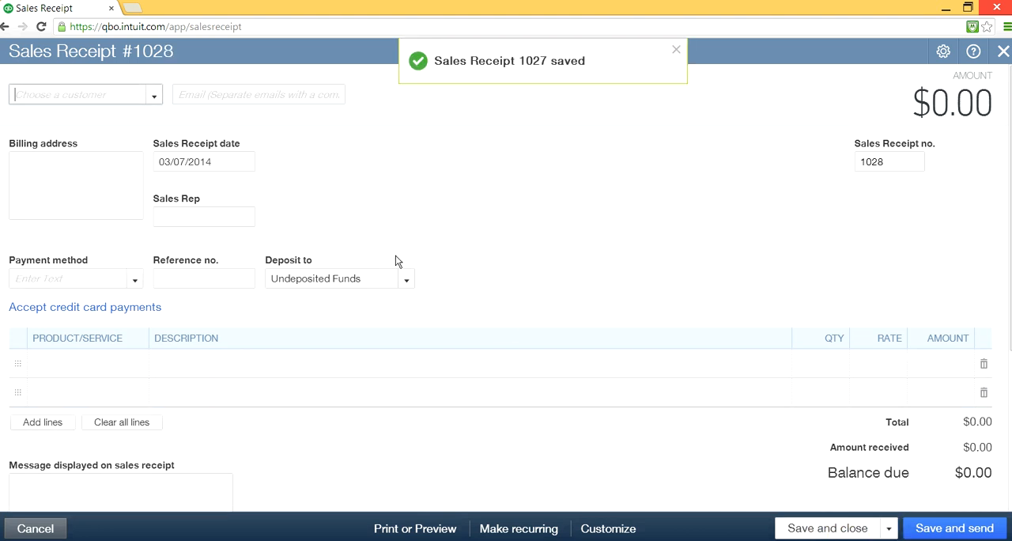
pyautogui.click(154, 94)
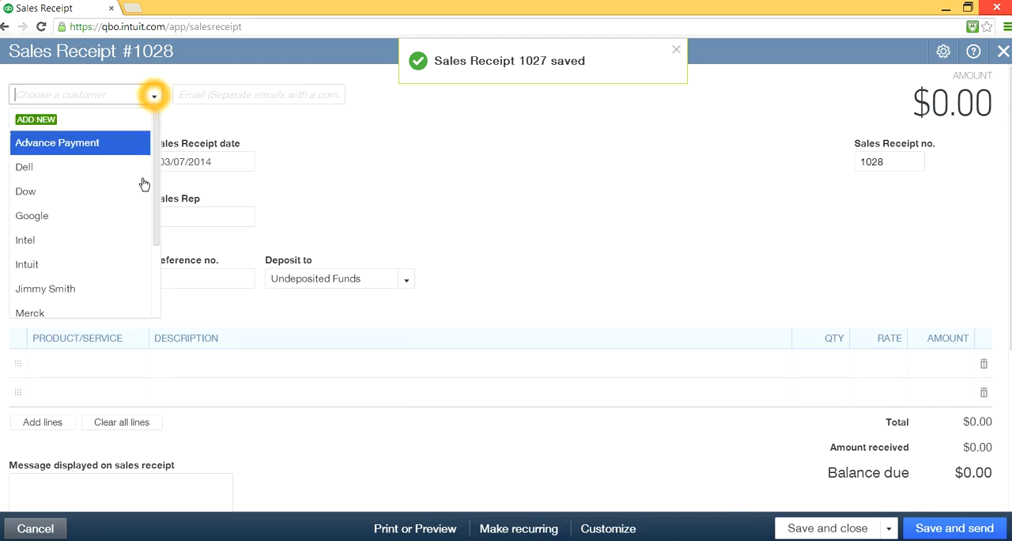
pyautogui.moveTo(155, 211); pyautogui.dragTo(157, 268)
pyautogui.click(96, 261)
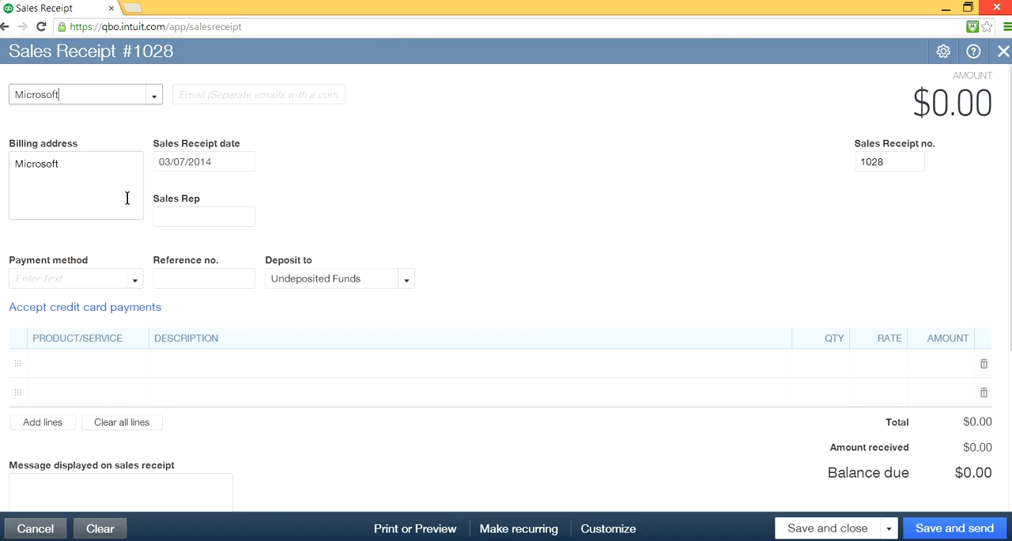
# - Set the Microsoft receipt's payment method to American Express and choose Apple iPhone 5c on the first line
pyautogui.click(134, 279)
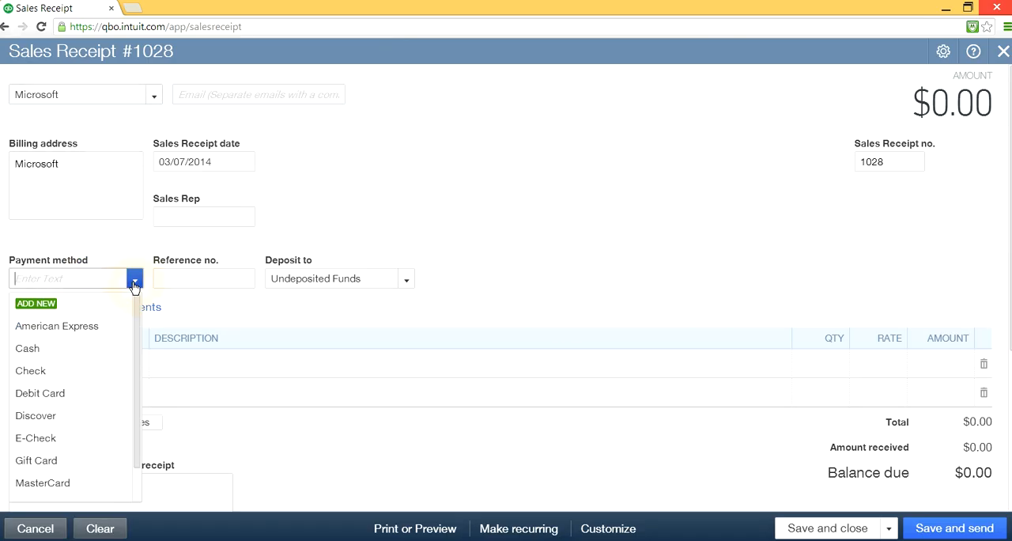
pyautogui.click(94, 327)
pyautogui.click(96, 364)
pyautogui.click(139, 368)
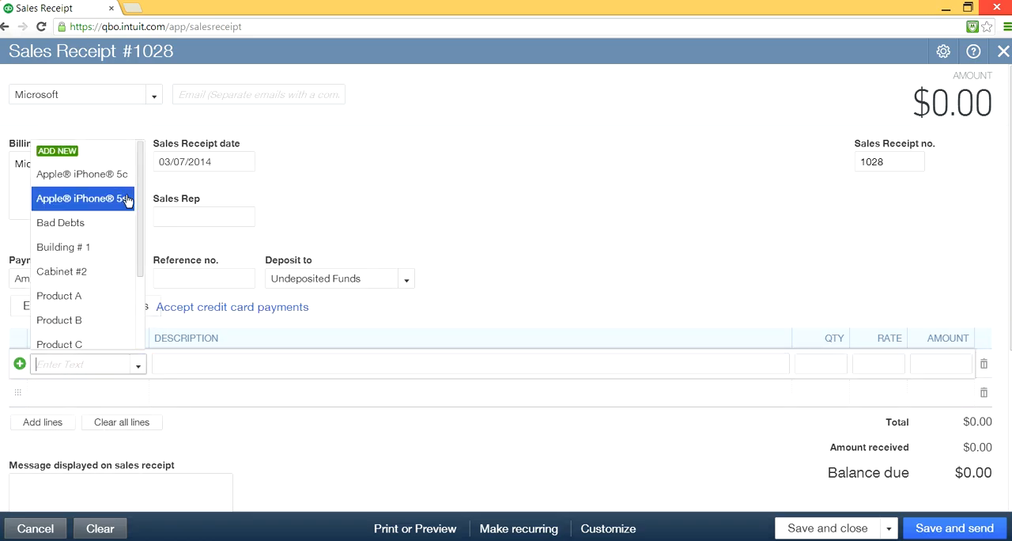
pyautogui.click(109, 179)
# - Choose Apple iPhone 5s as the product on the second line of the Microsoft sales receipt
pyautogui.click(84, 395)
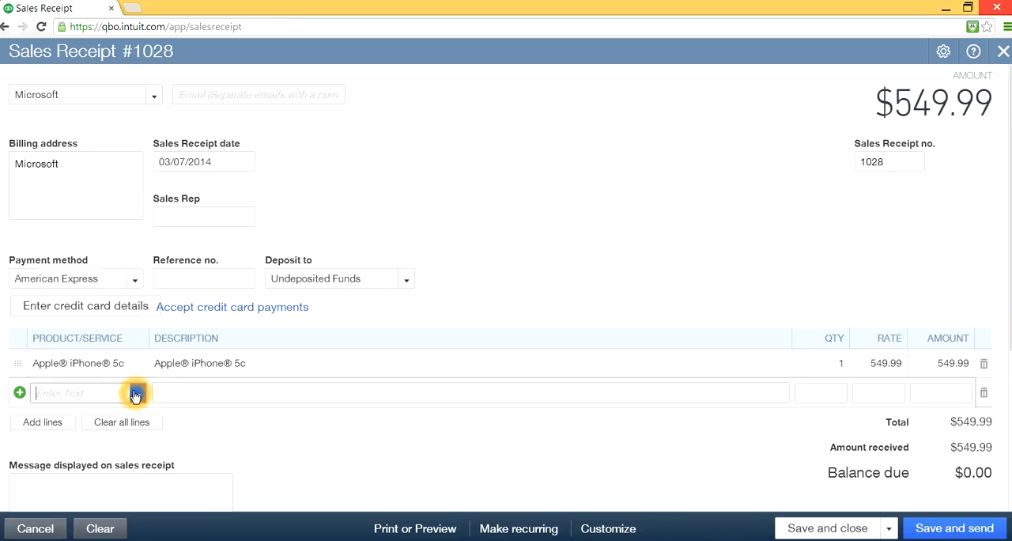
pyautogui.click(139, 396)
pyautogui.click(111, 231)
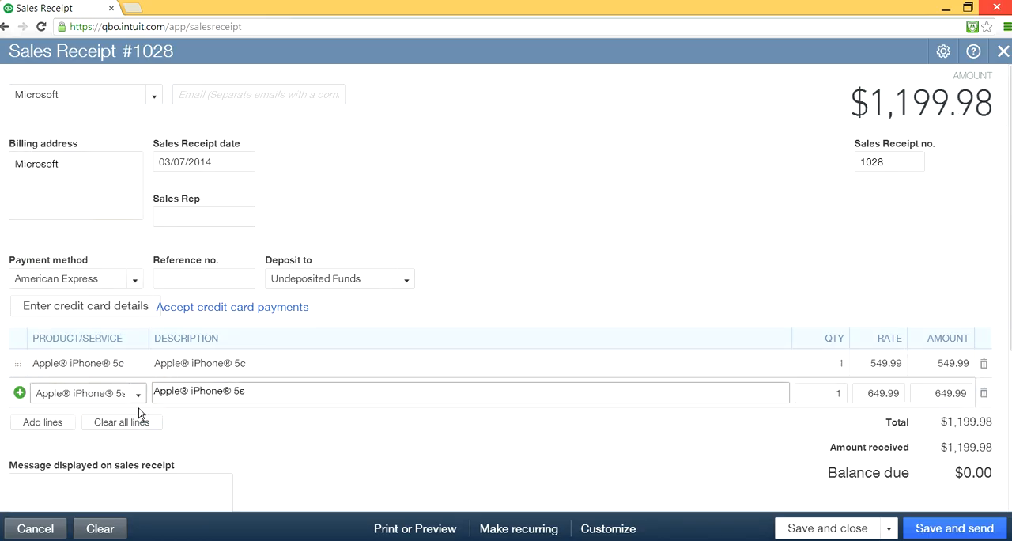
# - Add more lines to the Microsoft sales receipt and choose Samsung Galaxy S4 on the third line
pyautogui.click(46, 420)
pyautogui.click(113, 419)
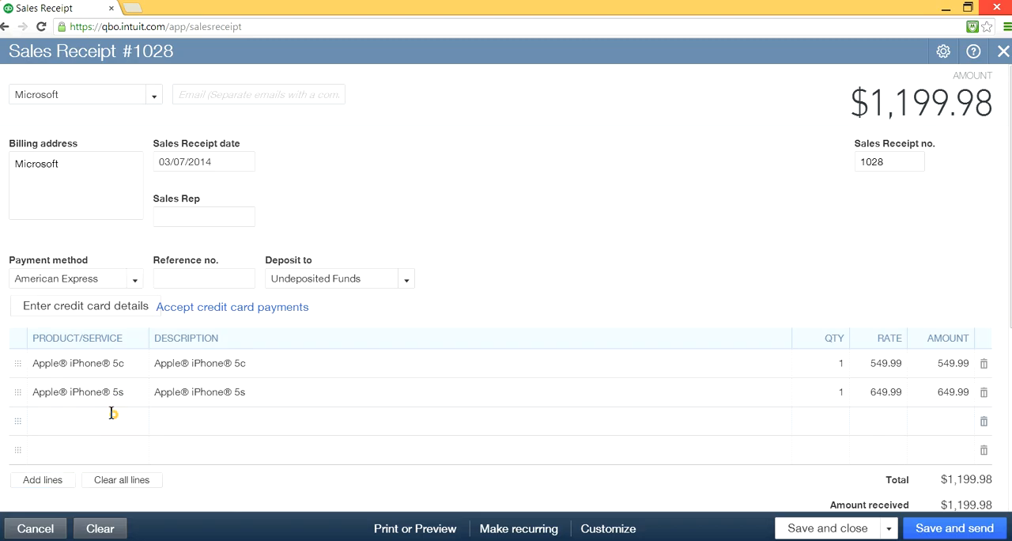
pyautogui.click(139, 419)
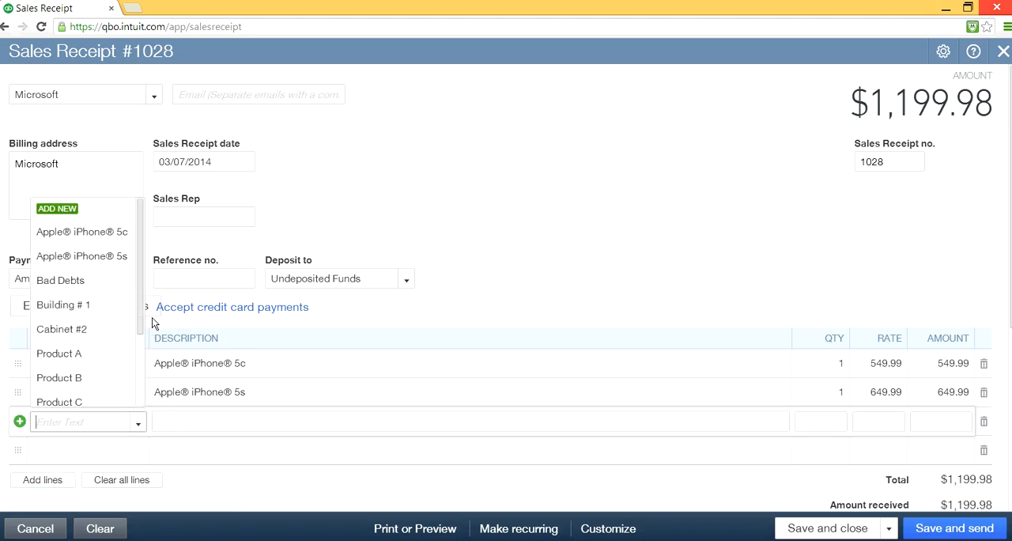
pyautogui.moveTo(143, 306); pyautogui.dragTo(145, 374)
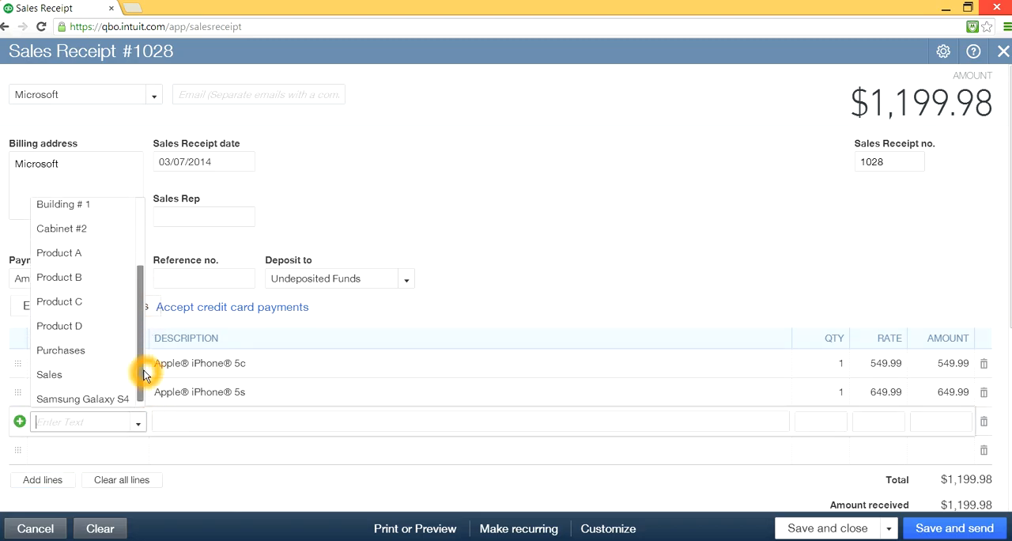
pyautogui.click(102, 398)
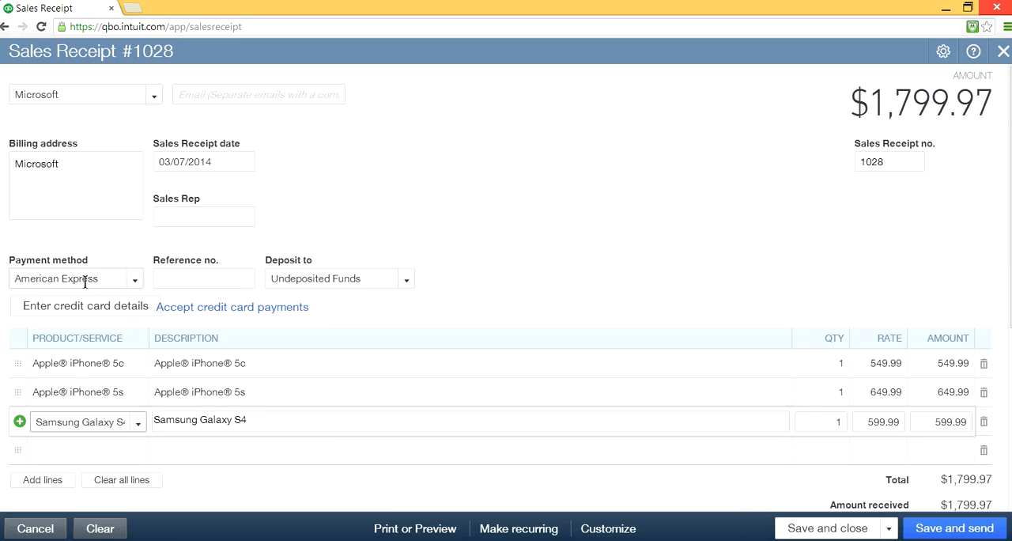
# - Save the Microsoft sales receipt and start another new sales receipt
pyautogui.click(890, 530)
pyautogui.click(886, 530)
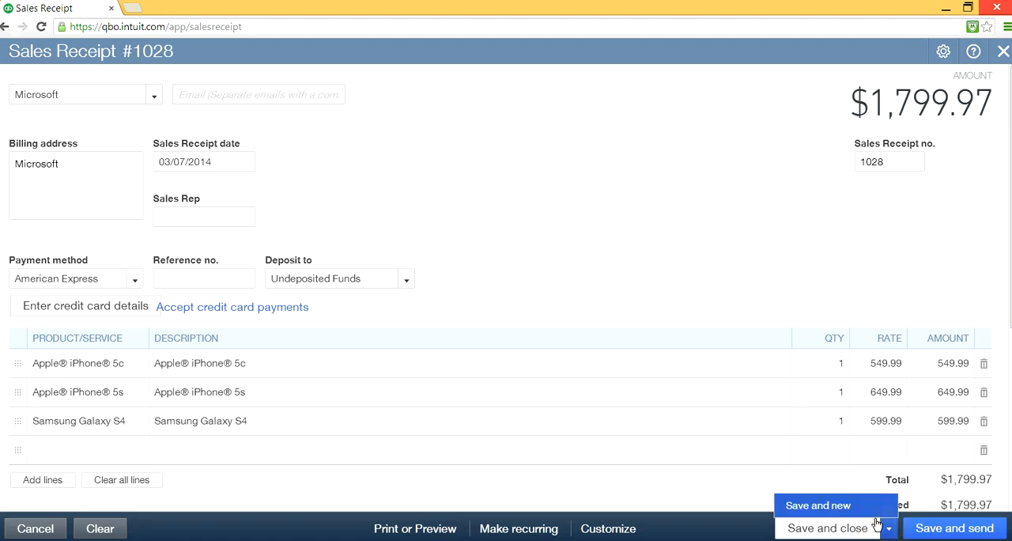
pyautogui.click(823, 510)
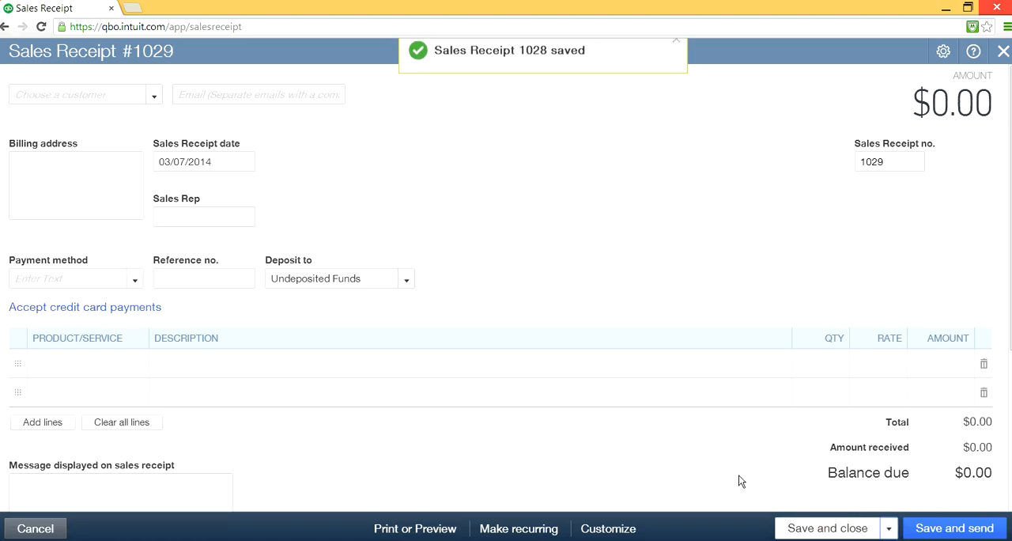
# - Choose Qualcomm as the customer of the new sales receipt and set its payment method to Paypal
pyautogui.click(150, 93)
pyautogui.click(158, 152)
pyautogui.moveTo(155, 152); pyautogui.dragTo(149, 240)
pyautogui.click(91, 259)
pyautogui.click(470, 326)
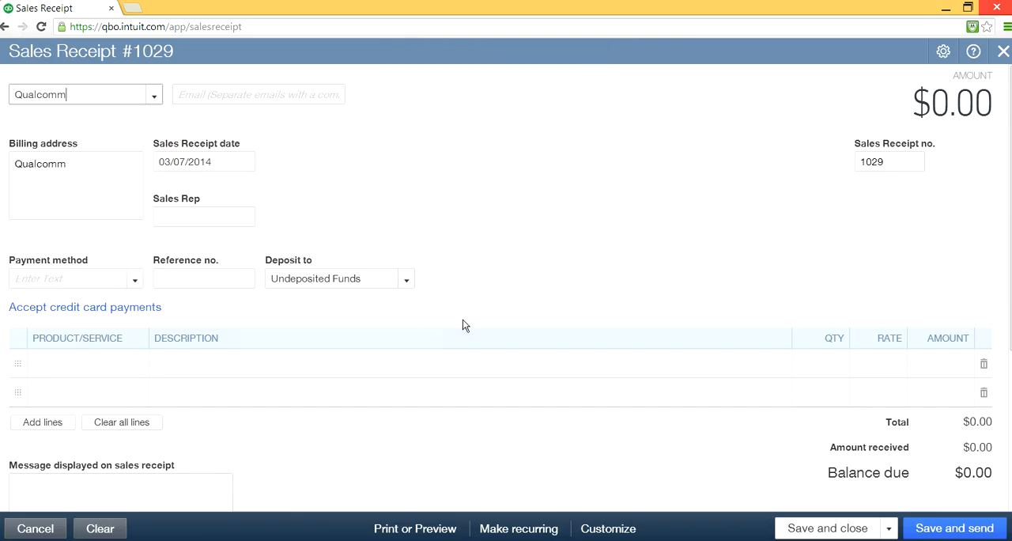
pyautogui.click(85, 360)
pyautogui.click(136, 279)
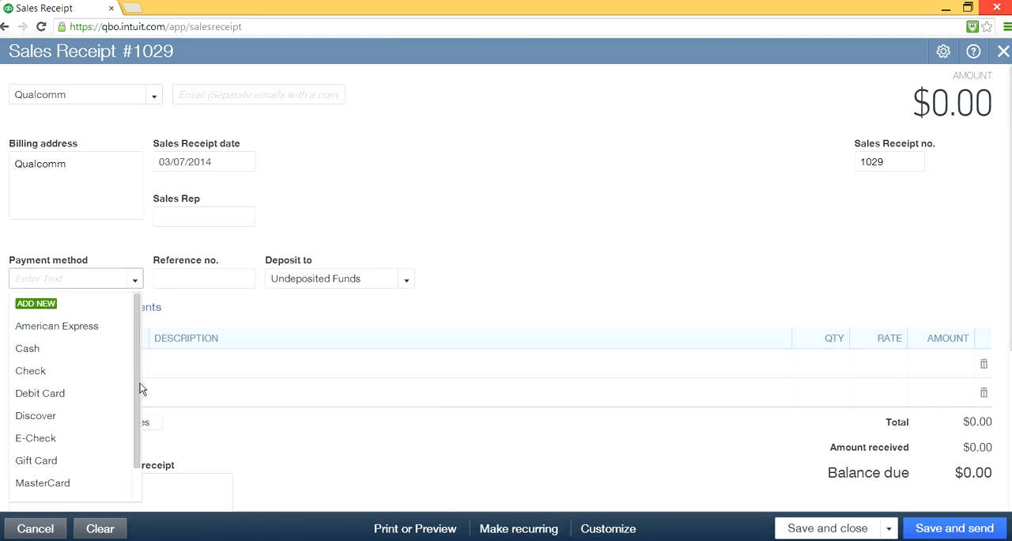
pyautogui.scroll(-1, 138, 382)
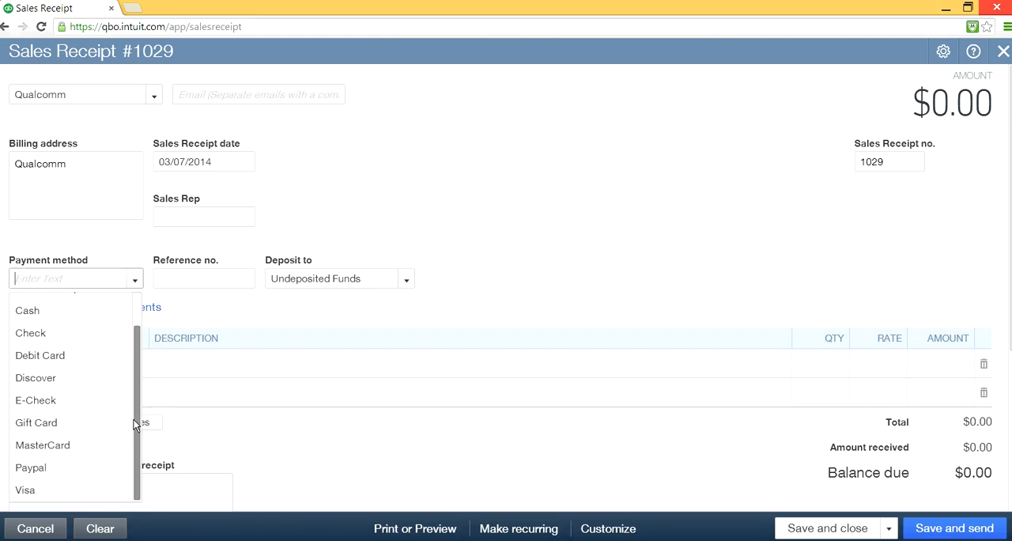
pyautogui.click(77, 465)
# - Choose Apple iPhone 5c on the first line and Apple iPhone 5s on the second line of the Qualcomm sales receipt
pyautogui.click(99, 363)
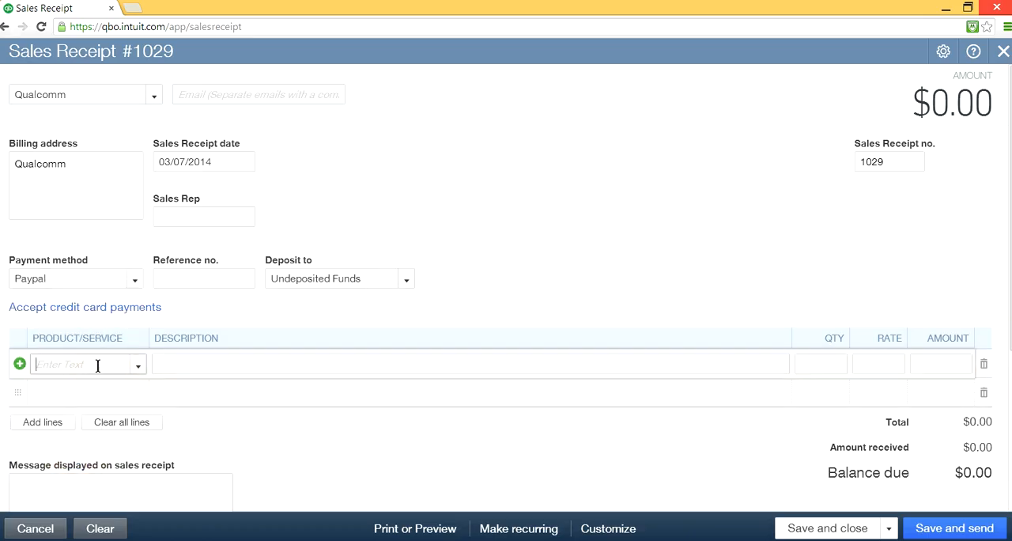
pyautogui.click(139, 370)
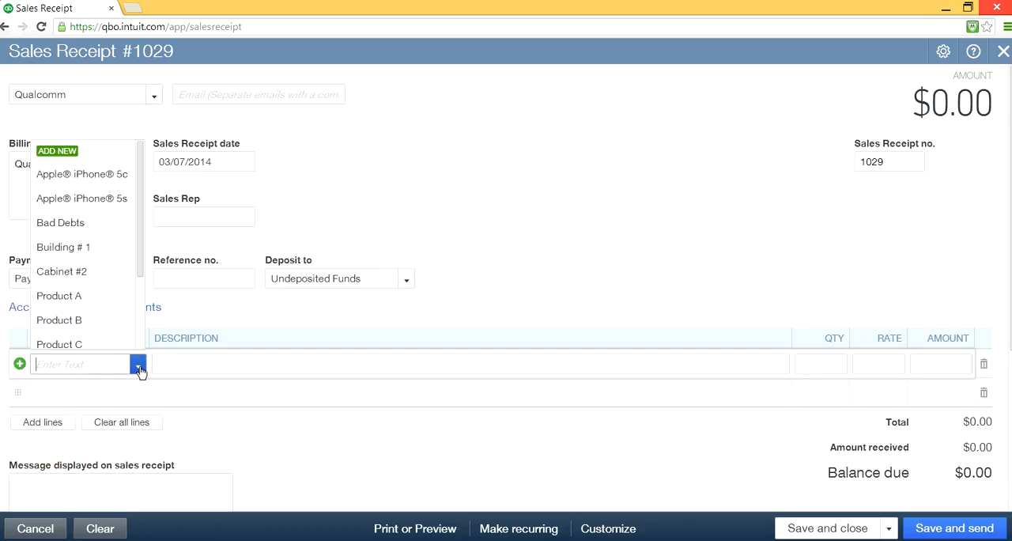
pyautogui.click(122, 171)
pyautogui.click(92, 394)
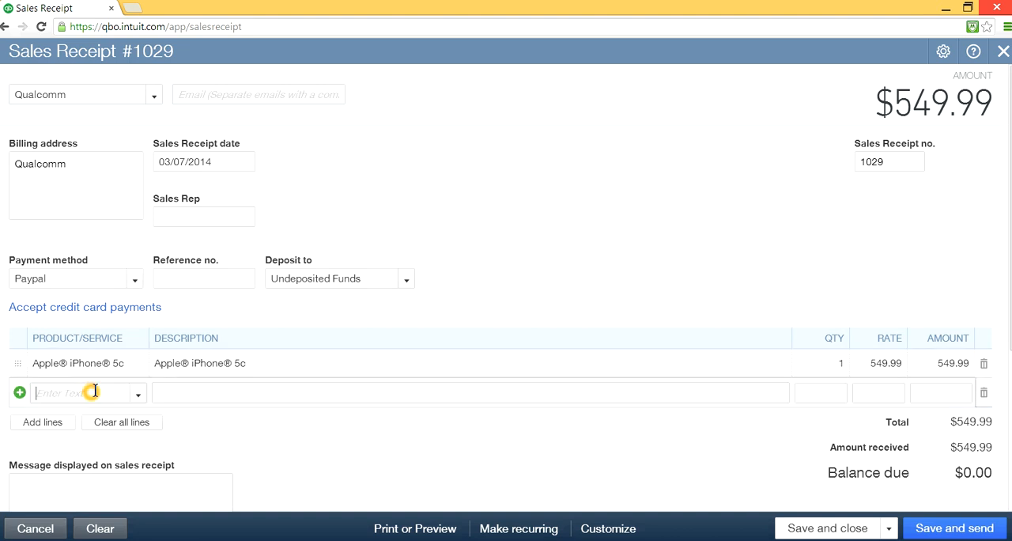
pyautogui.click(138, 393)
pyautogui.click(86, 229)
pyautogui.click(288, 384)
# - Add more lines to the Qualcomm sales receipt and choose Samsung Galaxy S4 on the third line
pyautogui.click(43, 421)
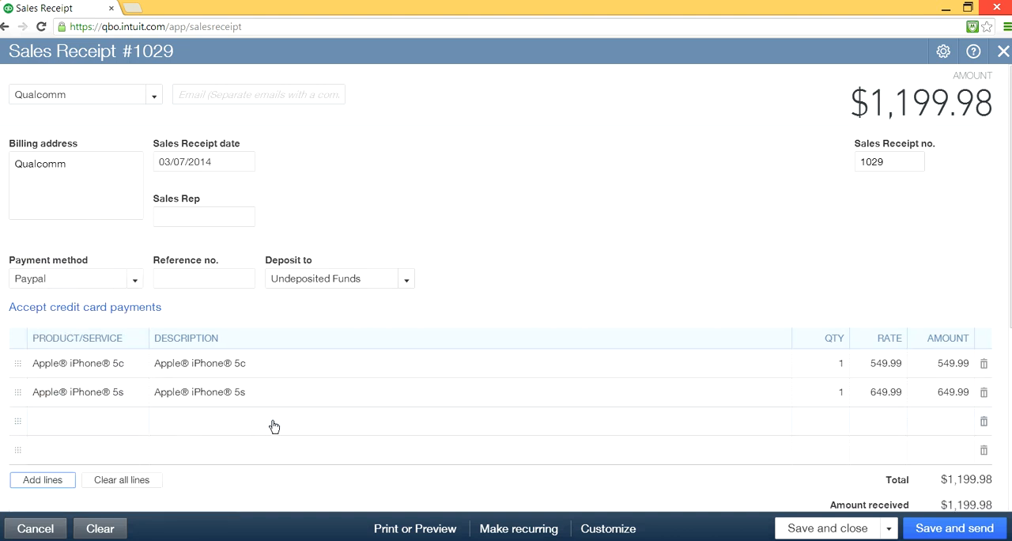
pyautogui.scroll(-1, 271, 424)
pyautogui.click(93, 356)
pyautogui.click(137, 357)
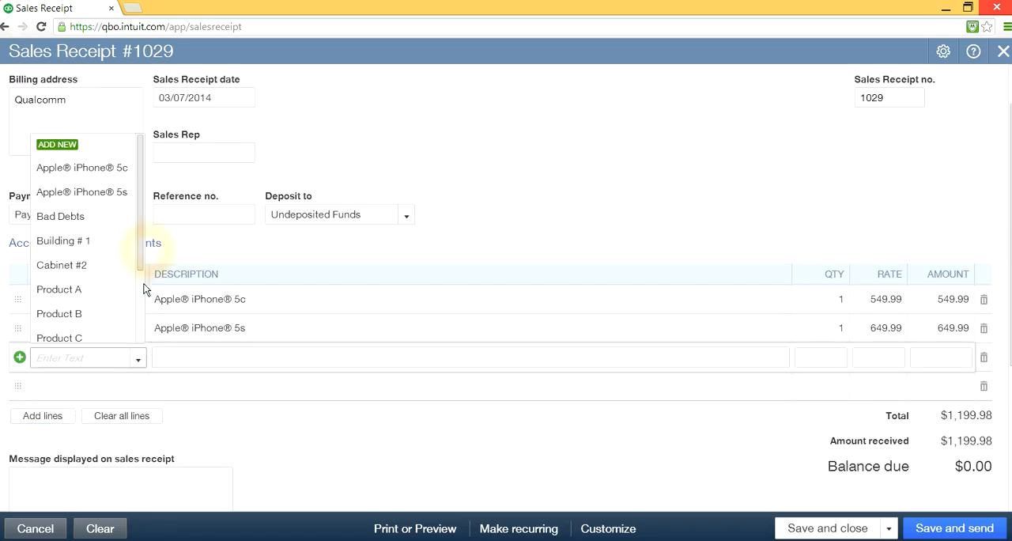
pyautogui.moveTo(141, 255); pyautogui.dragTo(140, 339)
pyautogui.click(98, 338)
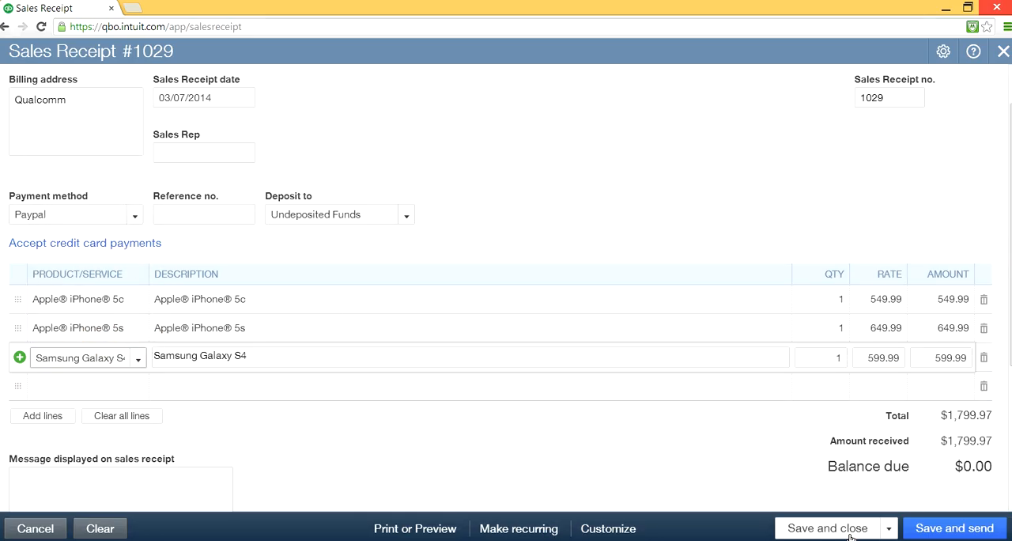
# - Save the Qualcomm sales receipt and start another new sales receipt
pyautogui.click(887, 528)
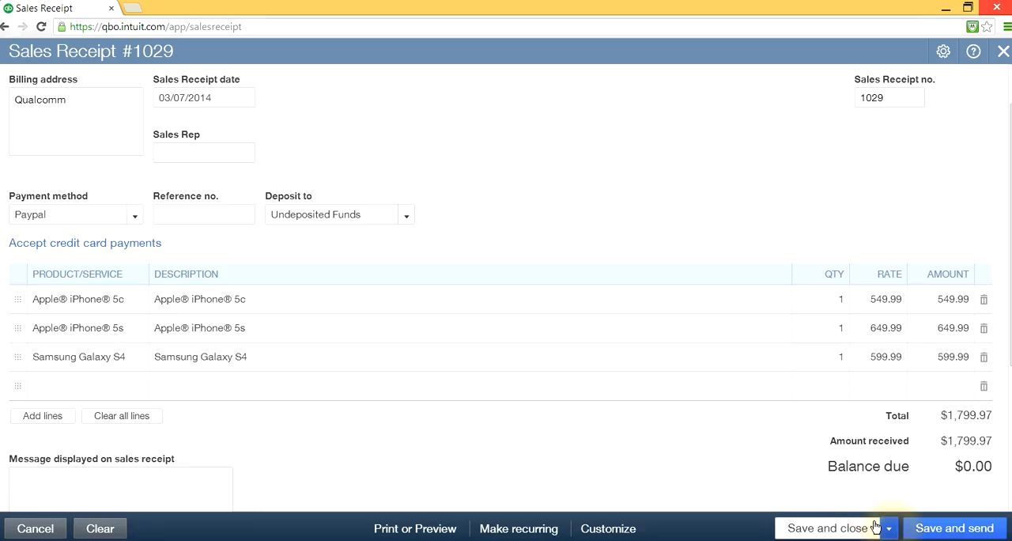
pyautogui.click(887, 528)
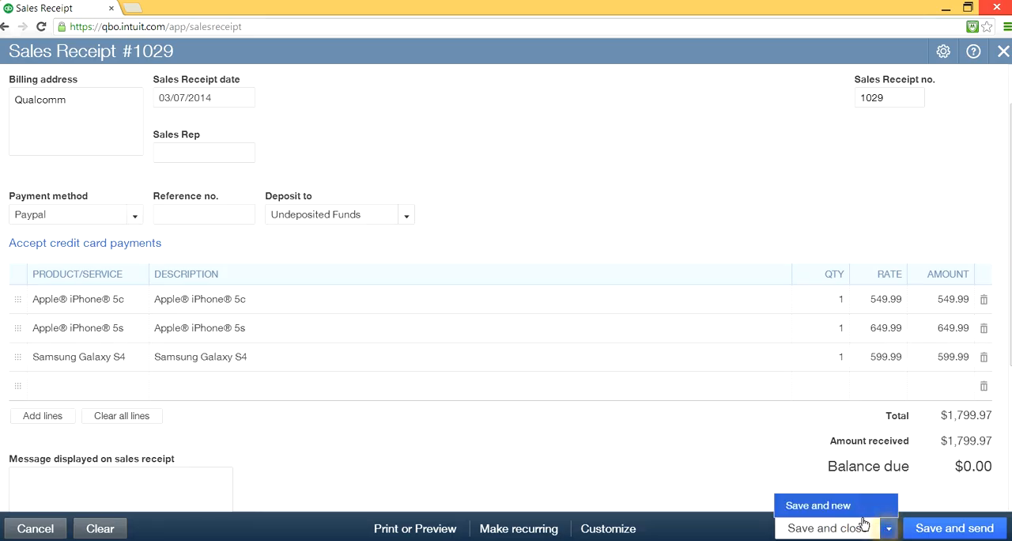
pyautogui.click(803, 506)
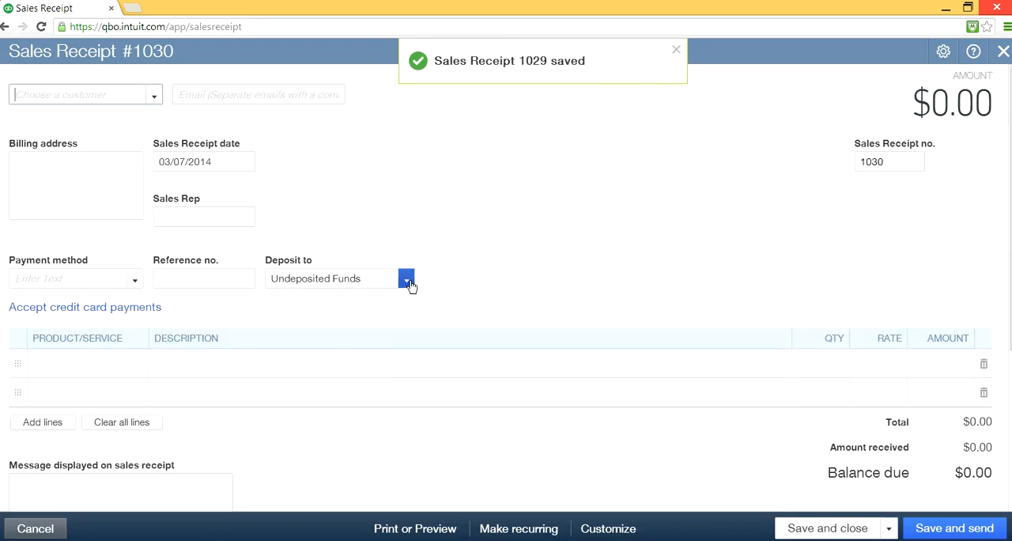
pyautogui.click(154, 97)
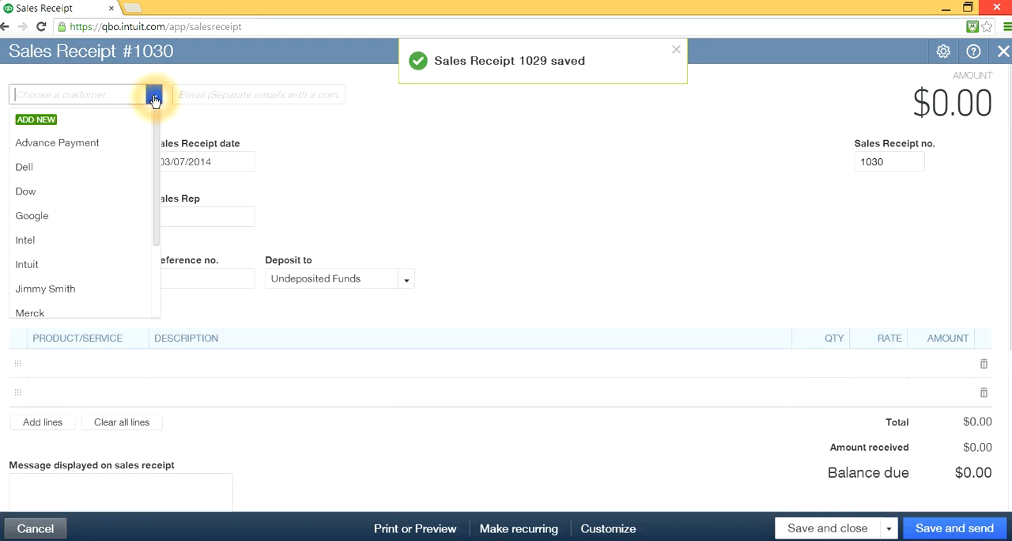
pyautogui.click(448, 177)
pyautogui.click(422, 170)
pyautogui.click(422, 173)
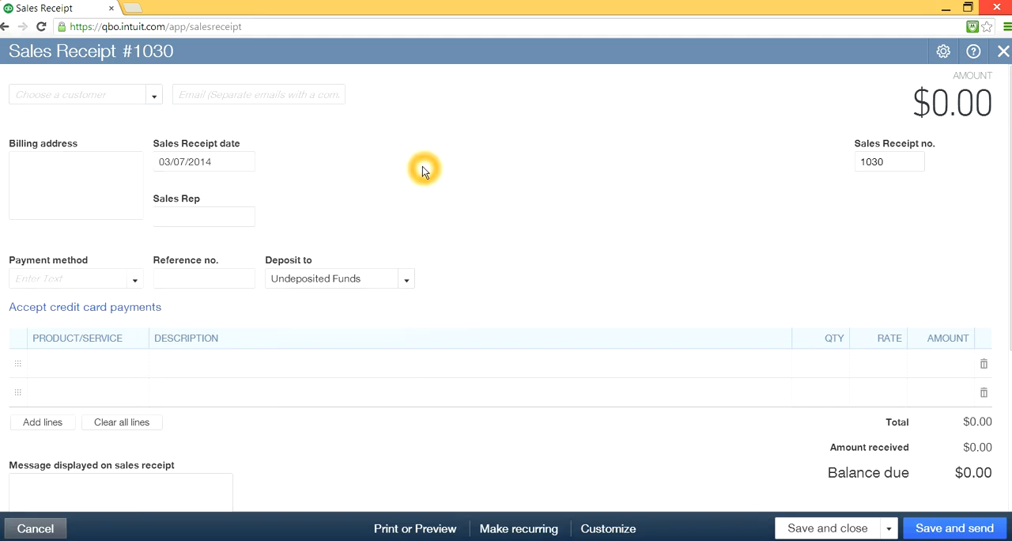
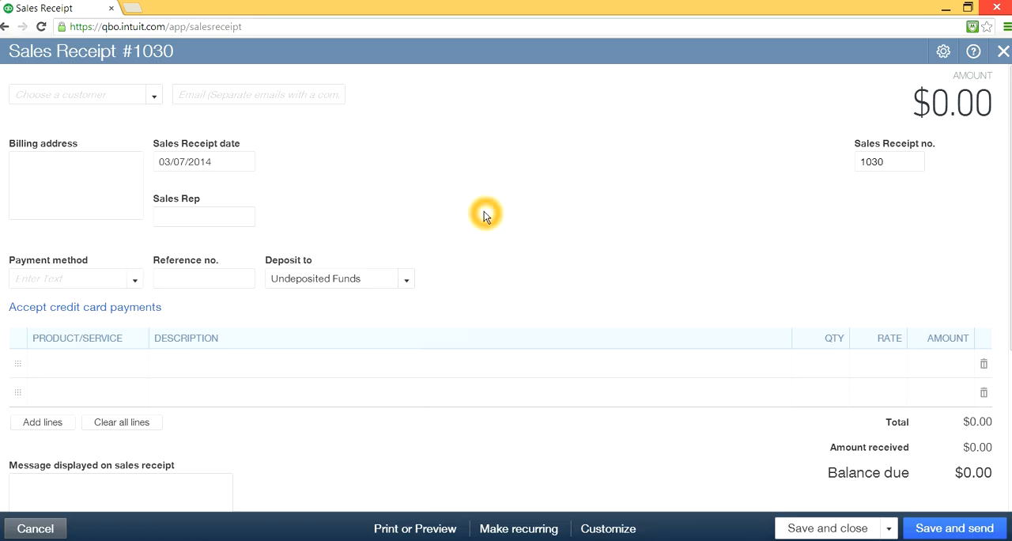
# - Choose the individual customer listed between Intuit and Merck for the new sales receipt, keeping Undeposited Funds as the deposit account
pyautogui.click(157, 97)
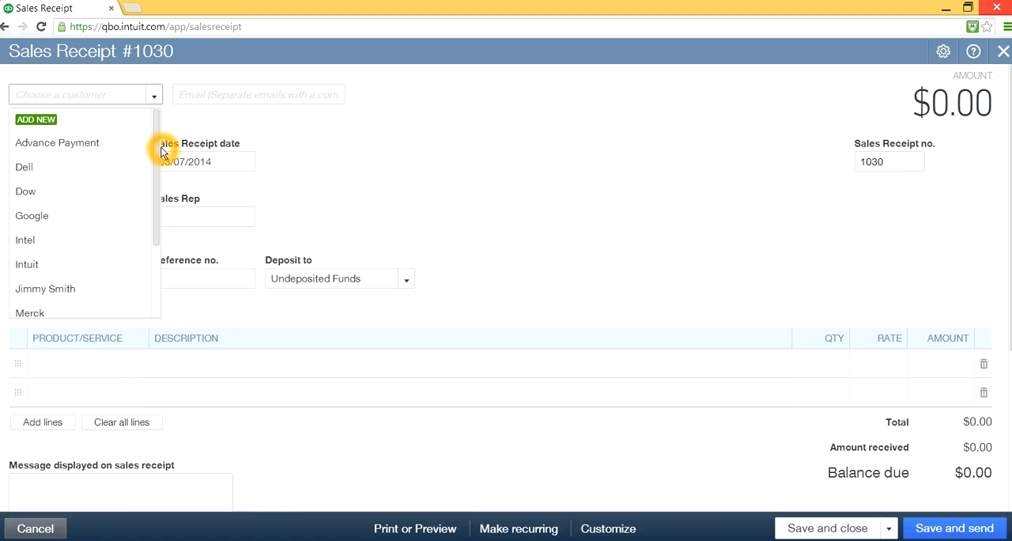
pyautogui.moveTo(156, 197); pyautogui.dragTo(162, 175)
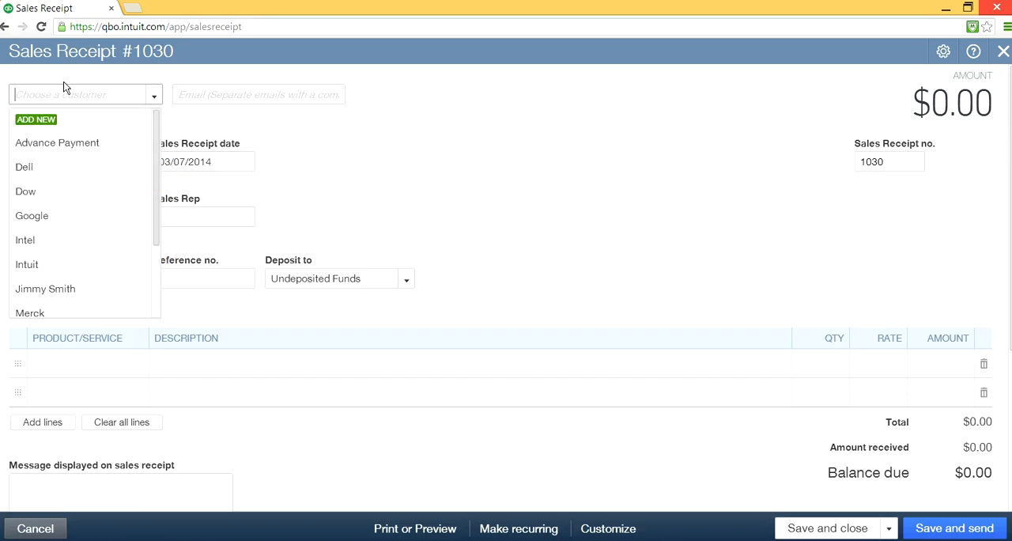
pyautogui.moveTo(156, 198); pyautogui.dragTo(156, 230)
pyautogui.click(49, 237)
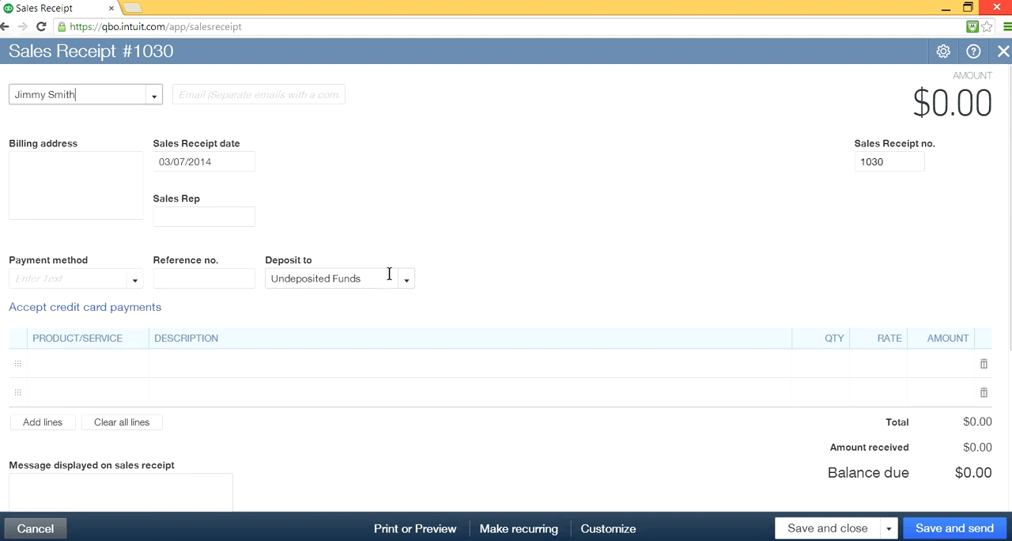
pyautogui.click(367, 278)
pyautogui.click(271, 301)
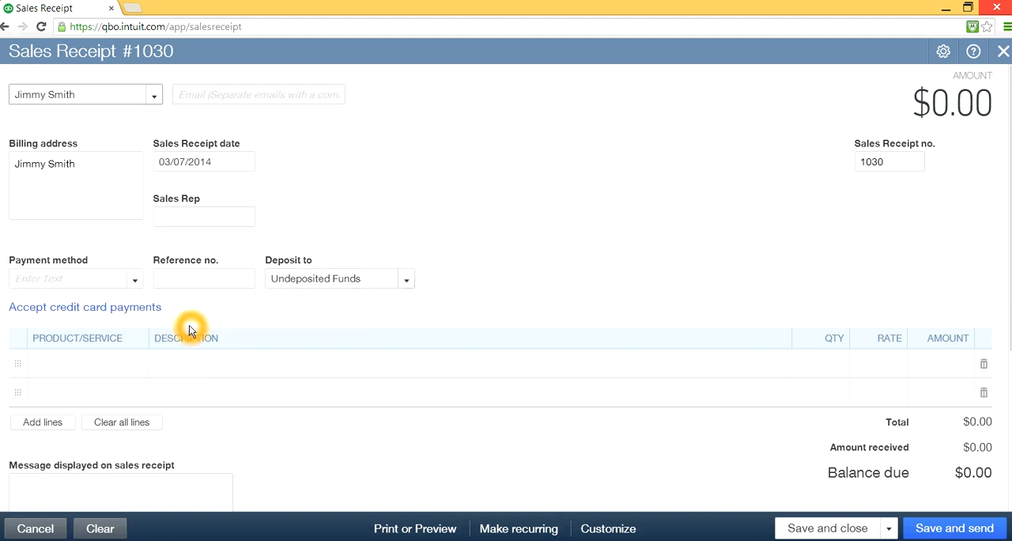
# - Add a new payment method named Amazon and use it on the sales receipt
pyautogui.click(136, 284)
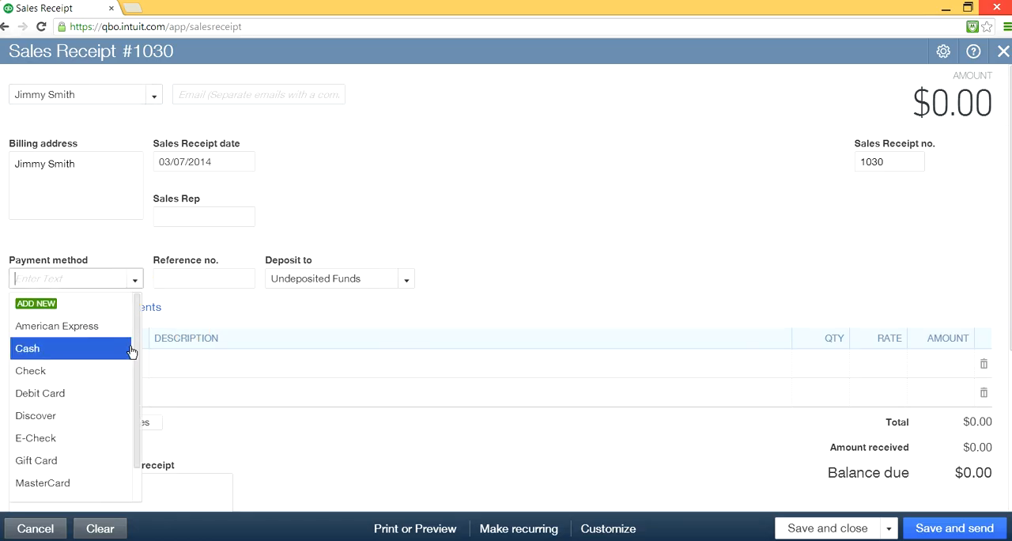
pyautogui.moveTo(137, 353); pyautogui.dragTo(131, 321)
pyautogui.click(33, 308)
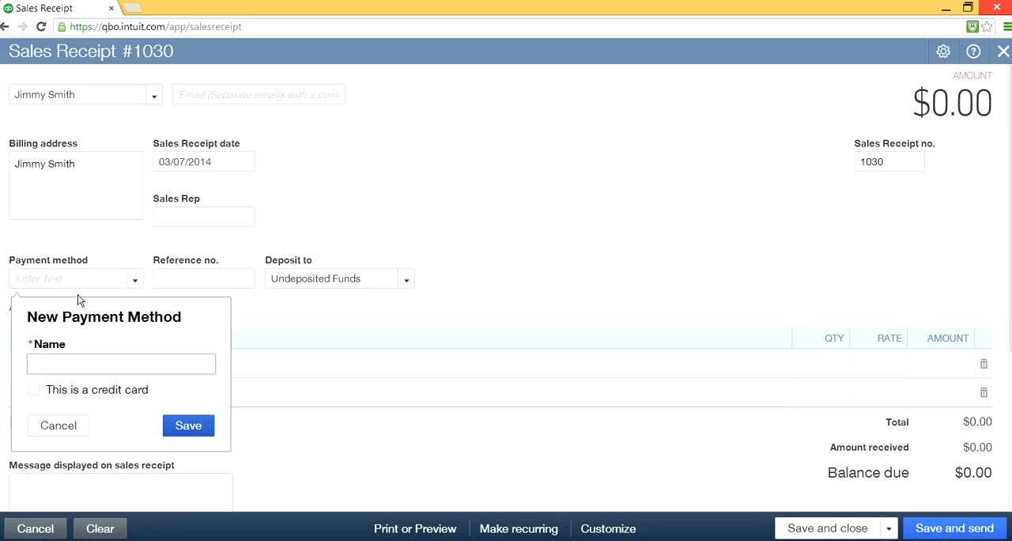
pyautogui.click(69, 363)
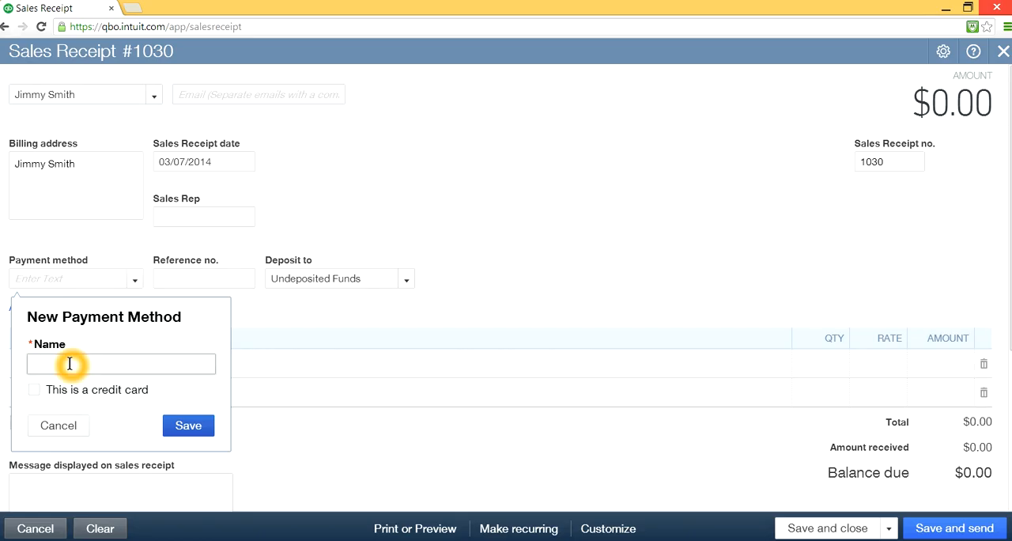
pyautogui.click(109, 369)
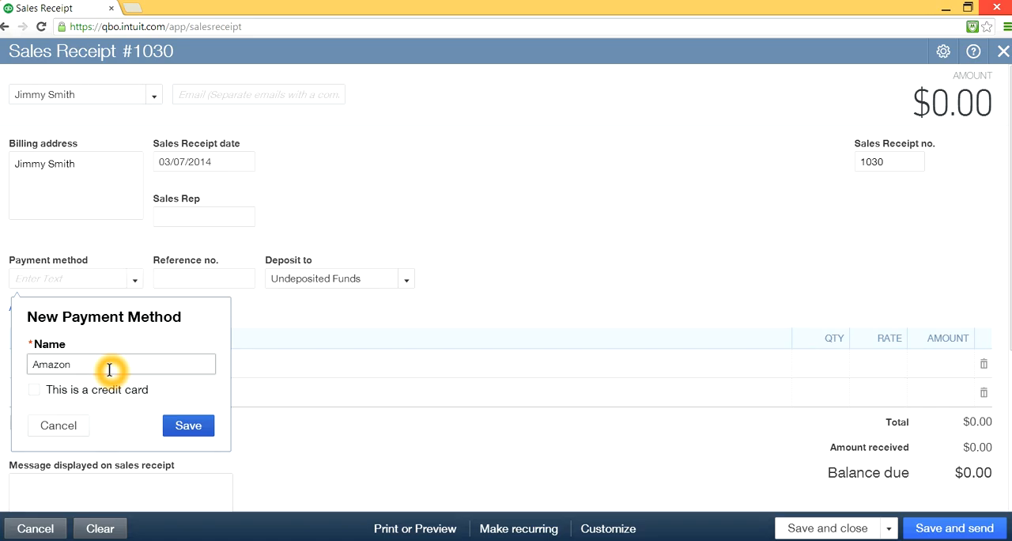
pyautogui.click(189, 427)
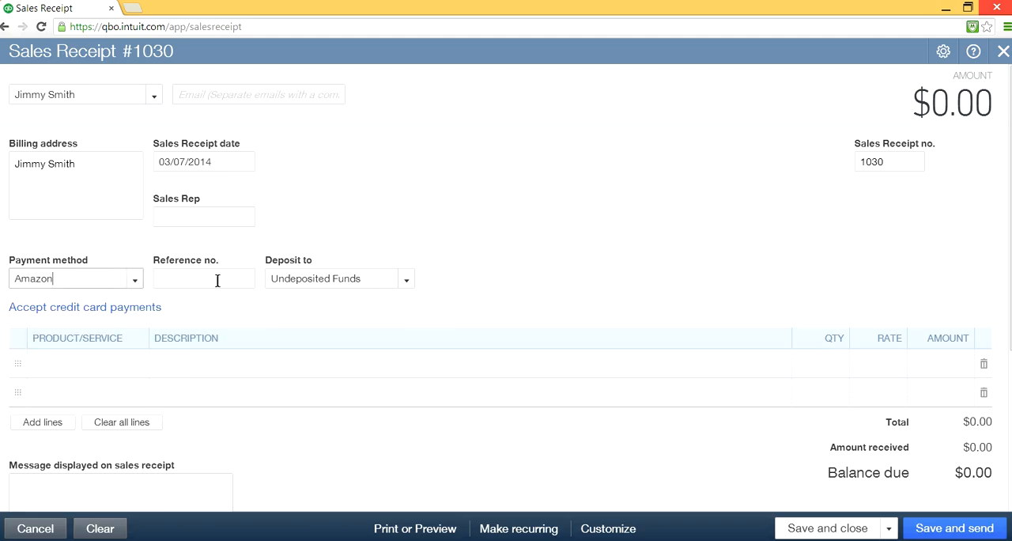
# - Choose Apple iPhone 5c on the first line and Apple iPhone 5s on the second line of the Amazon-paid sales receipt
pyautogui.click(89, 365)
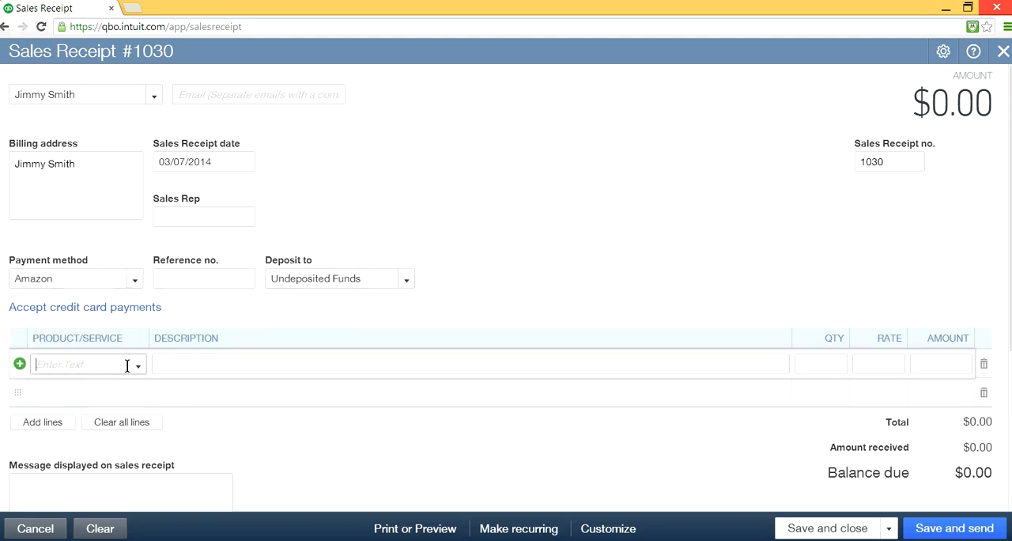
pyautogui.click(139, 366)
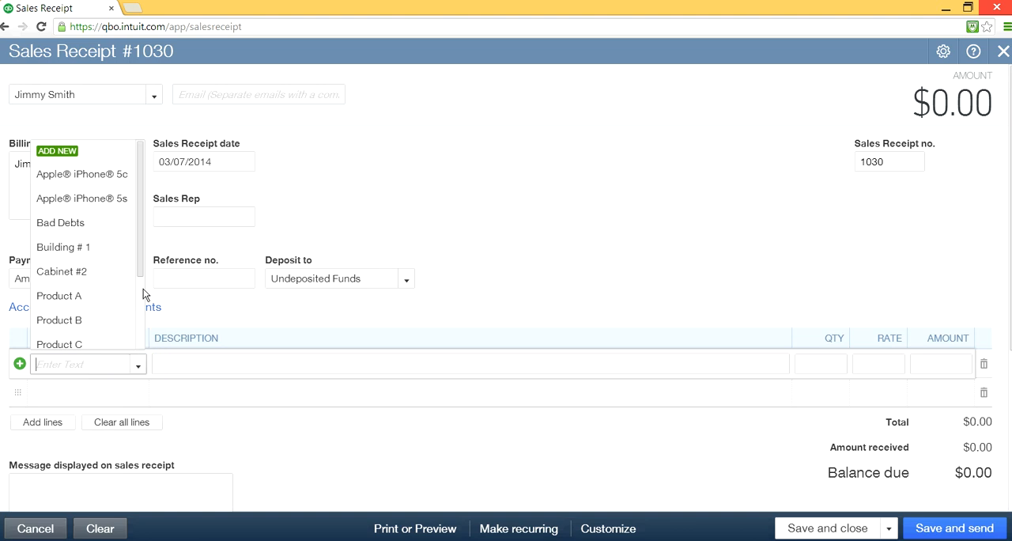
pyautogui.click(113, 182)
pyautogui.click(102, 395)
pyautogui.click(139, 393)
pyautogui.click(113, 227)
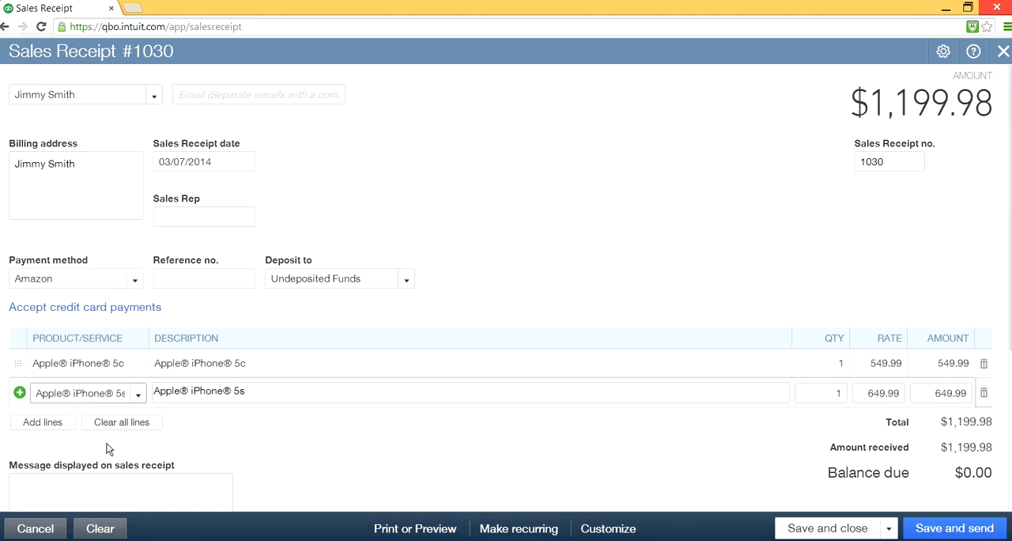
# - Add more lines to the sales receipt, choose Samsung Galaxy S4 on the third line, and save and close the receipt
pyautogui.click(55, 430)
pyautogui.click(131, 421)
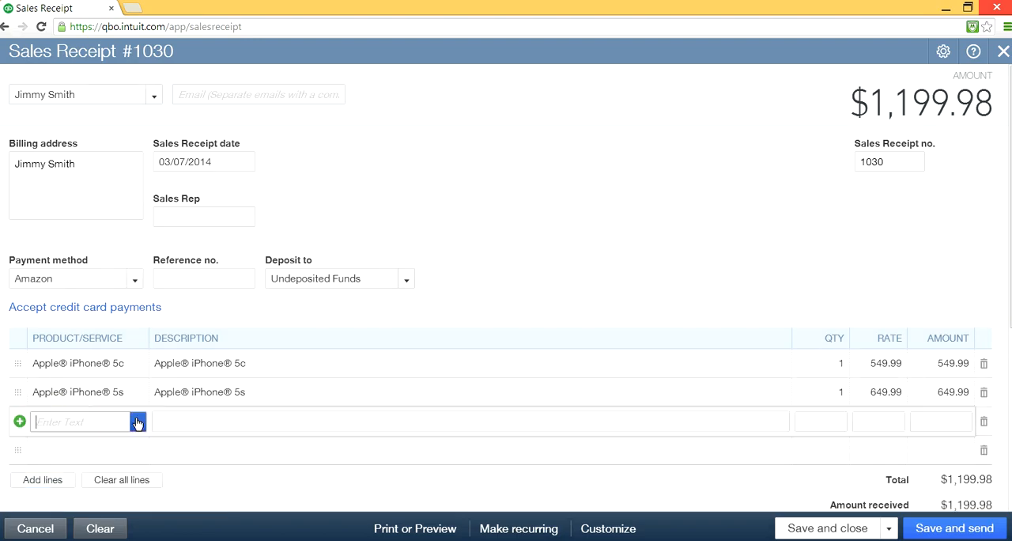
pyautogui.click(138, 424)
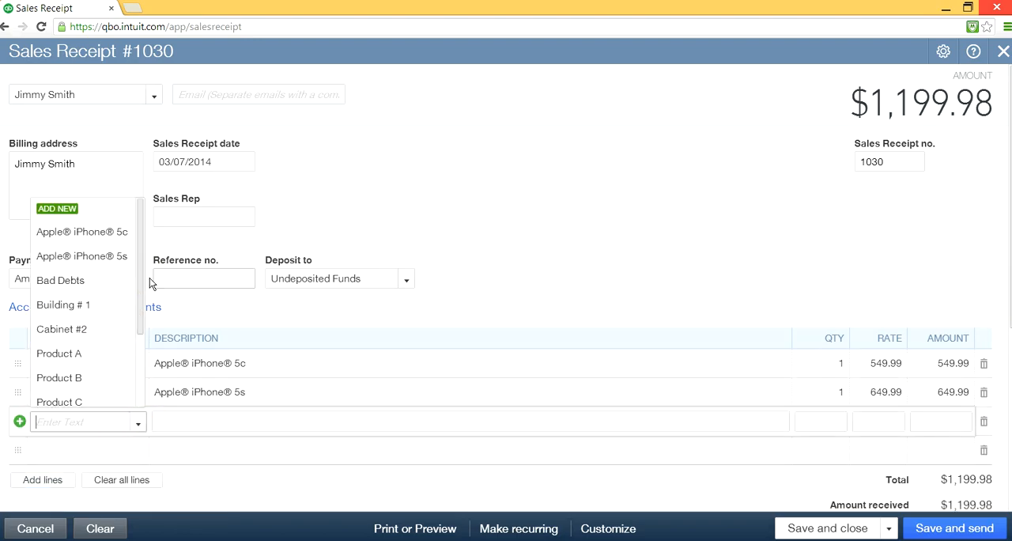
pyautogui.moveTo(140, 282); pyautogui.dragTo(140, 367)
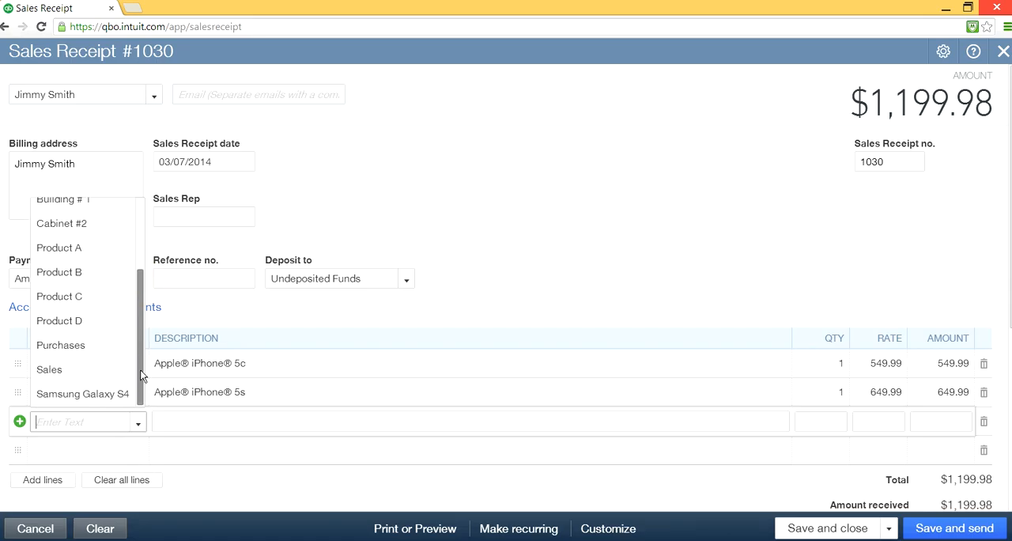
pyautogui.click(111, 393)
pyautogui.click(213, 408)
pyautogui.click(759, 503)
pyautogui.click(806, 530)
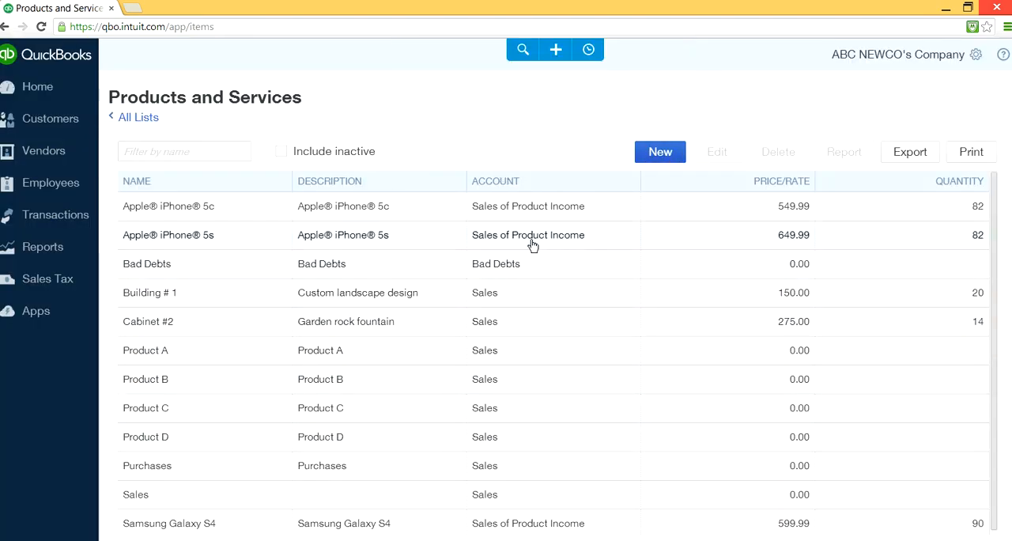
# - Start a new received payment and choose Dell as its customer
pyautogui.click(588, 49)
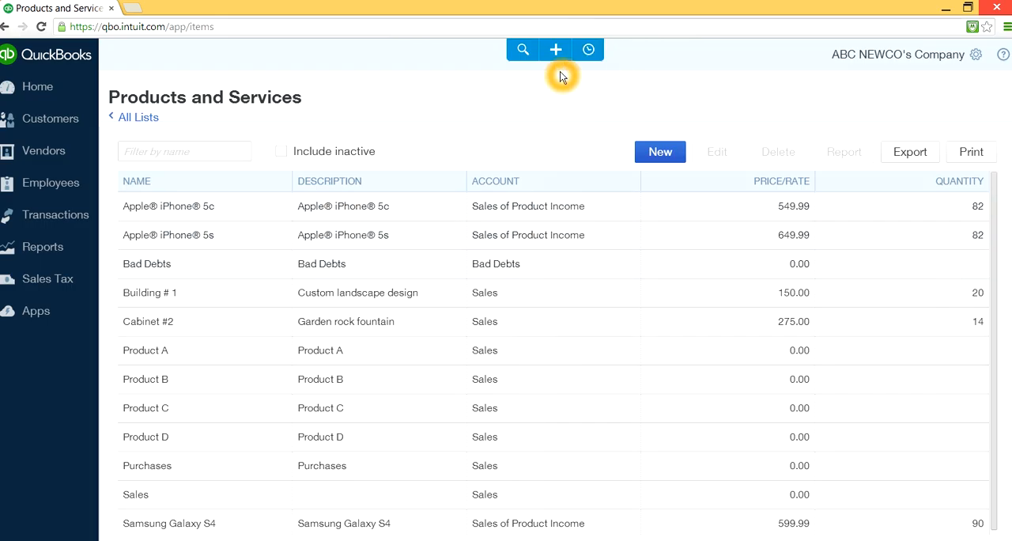
pyautogui.click(553, 49)
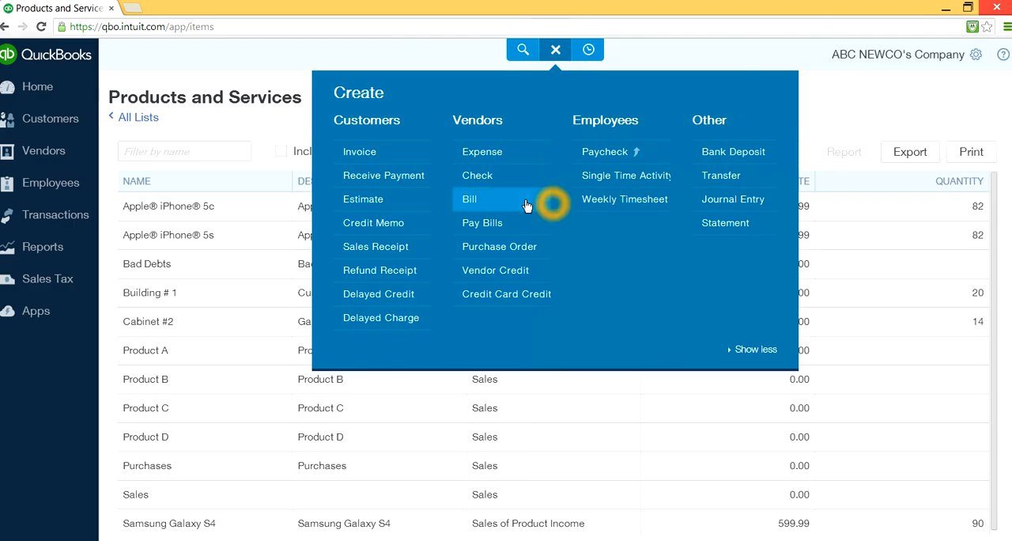
pyautogui.click(402, 178)
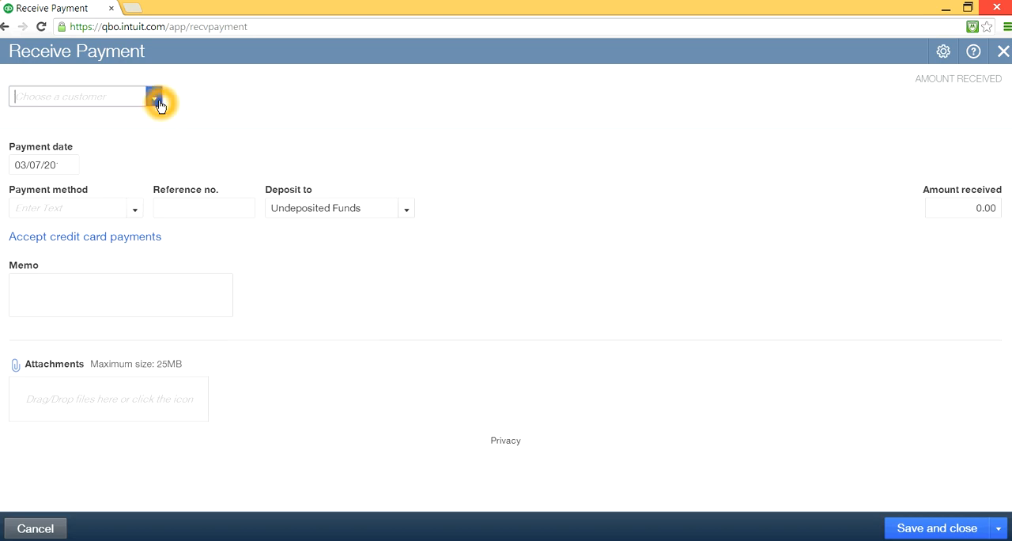
pyautogui.click(155, 98)
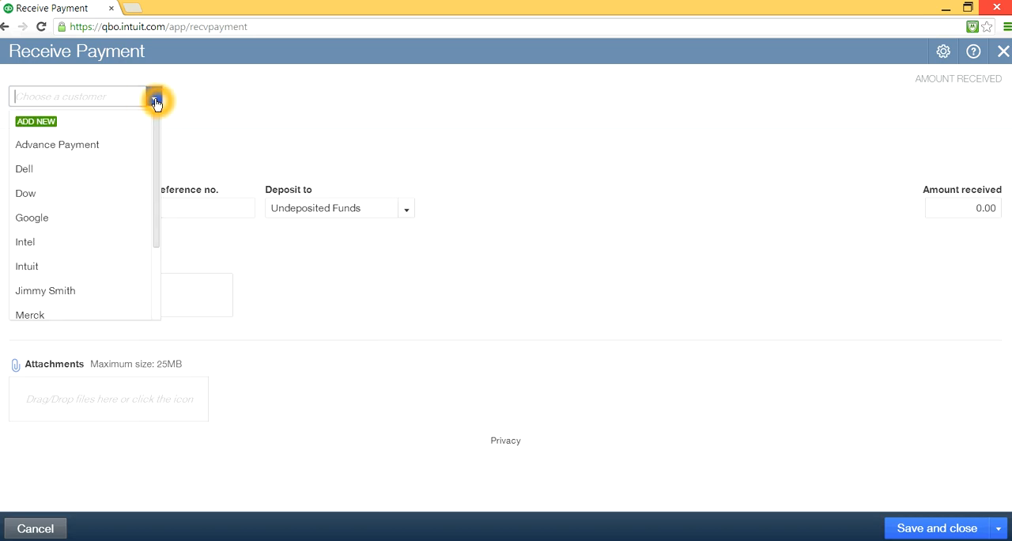
pyautogui.click(70, 170)
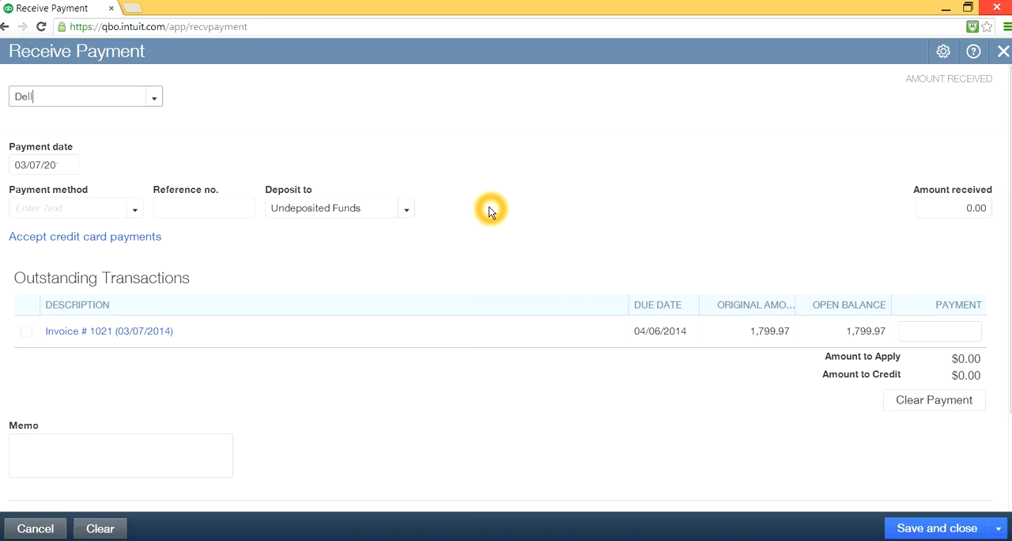
# - Set the Dell payment's method to Check and apply the payment in full to the outstanding invoice
pyautogui.click(136, 208)
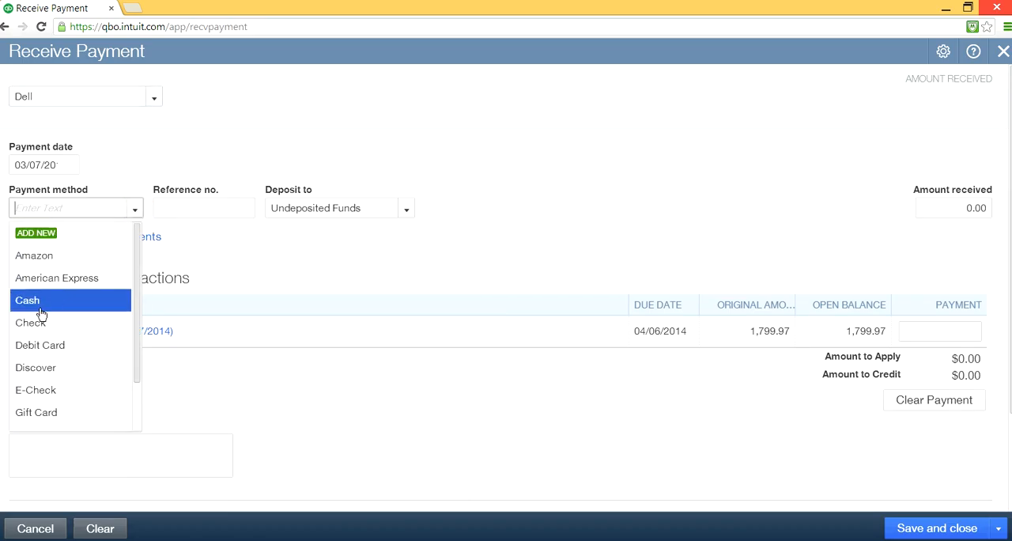
pyautogui.click(33, 322)
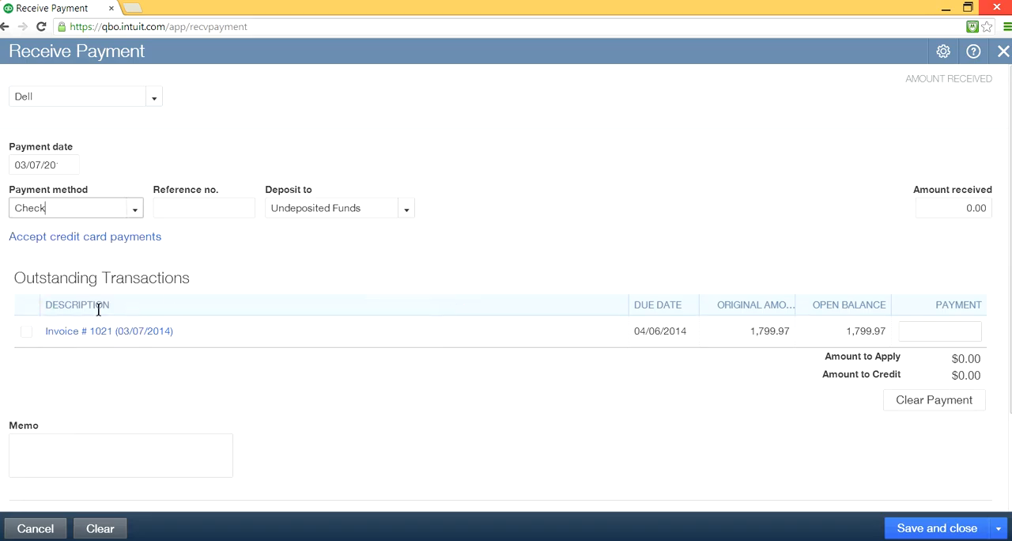
pyautogui.click(26, 331)
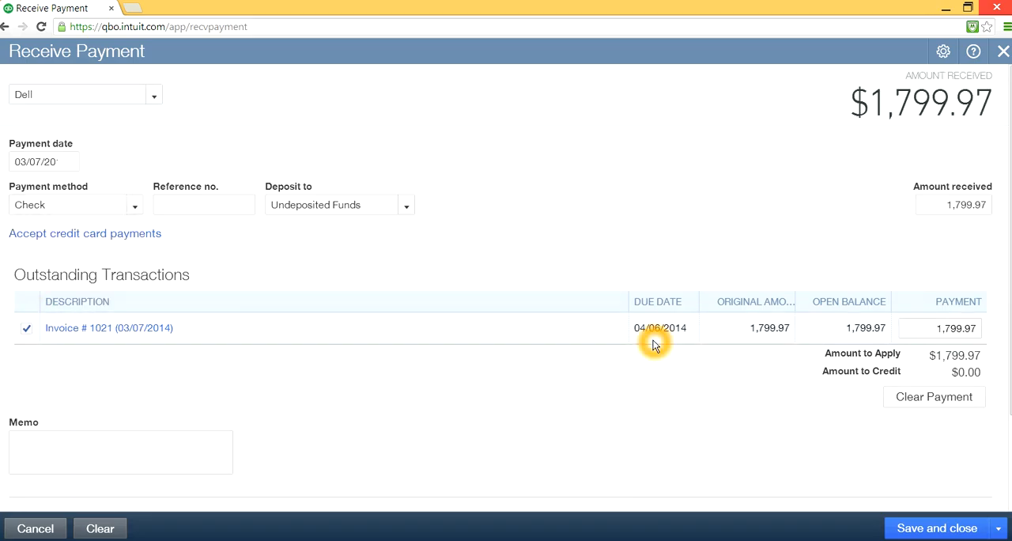
pyautogui.click(941, 327)
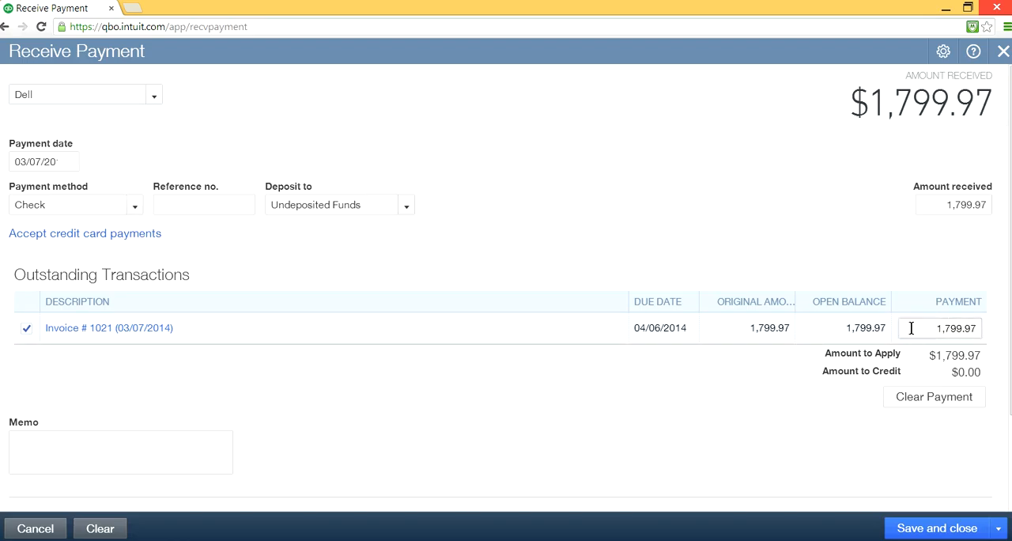
pyautogui.click(975, 329)
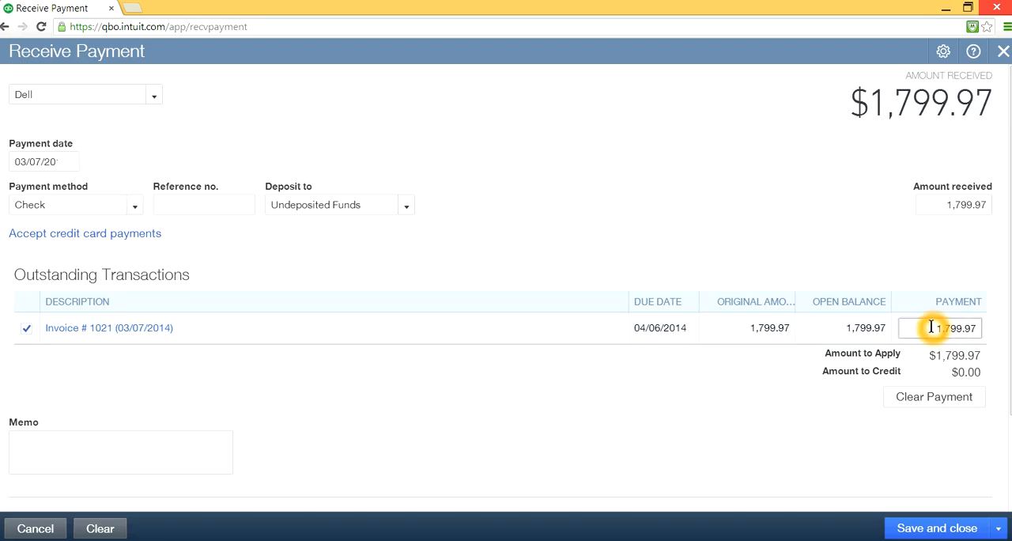
pyautogui.moveTo(937, 328); pyautogui.dragTo(1003, 330)
pyautogui.click(883, 276)
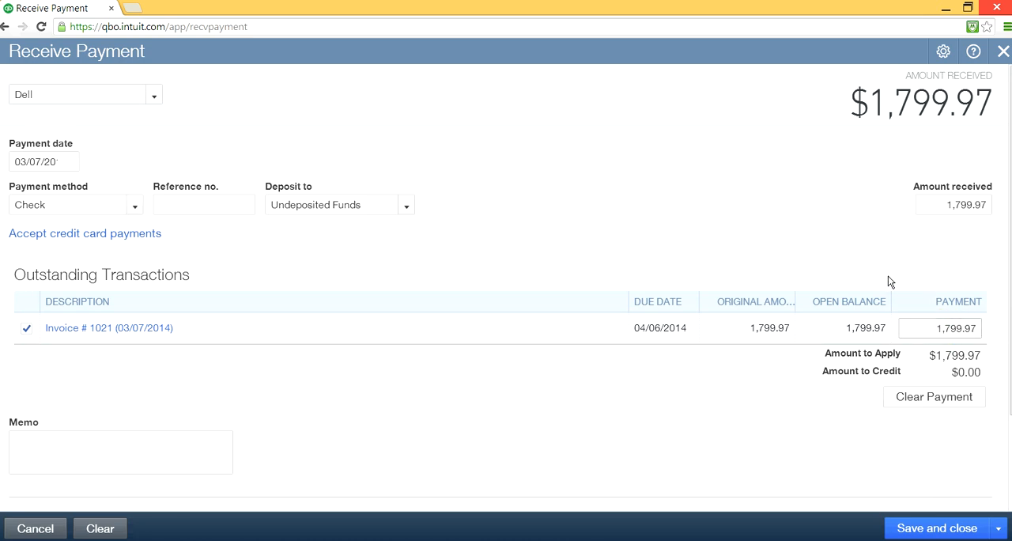
pyautogui.click(923, 328)
pyautogui.click(934, 377)
pyautogui.click(872, 376)
pyautogui.click(957, 371)
pyautogui.click(540, 272)
# - Enter reference number 123 for the Dell payment, save it and start another new payment
pyautogui.click(182, 204)
pyautogui.click(419, 147)
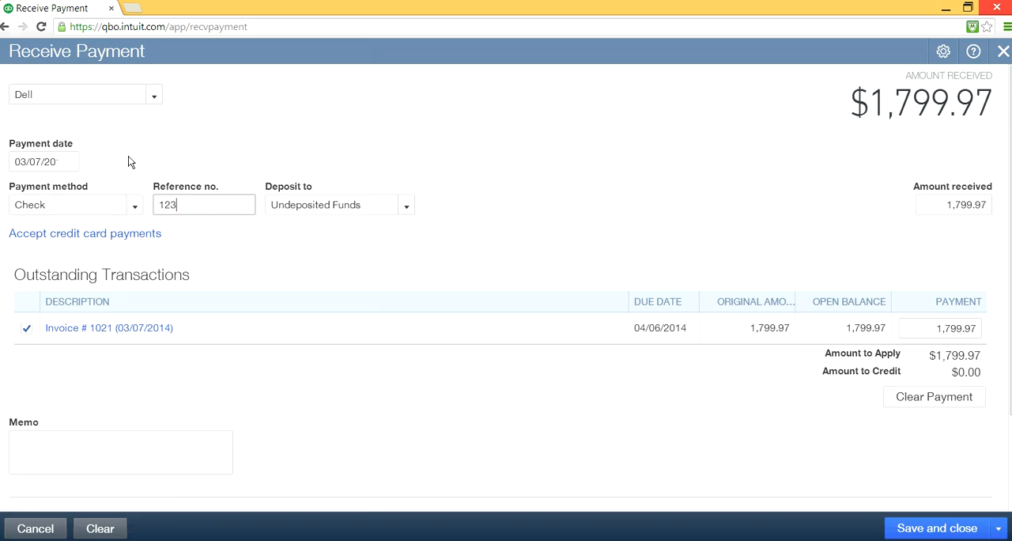
pyautogui.click(67, 93)
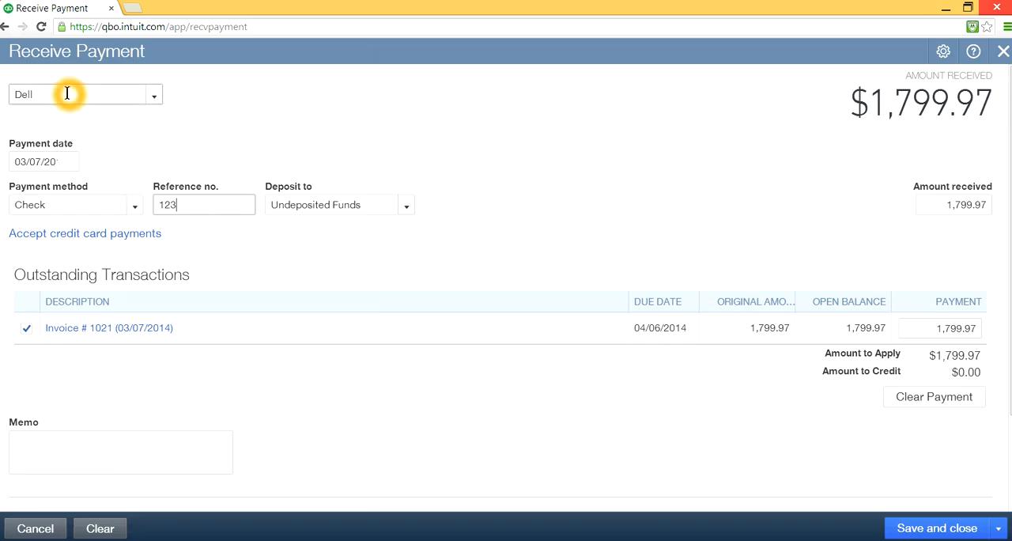
pyautogui.click(74, 205)
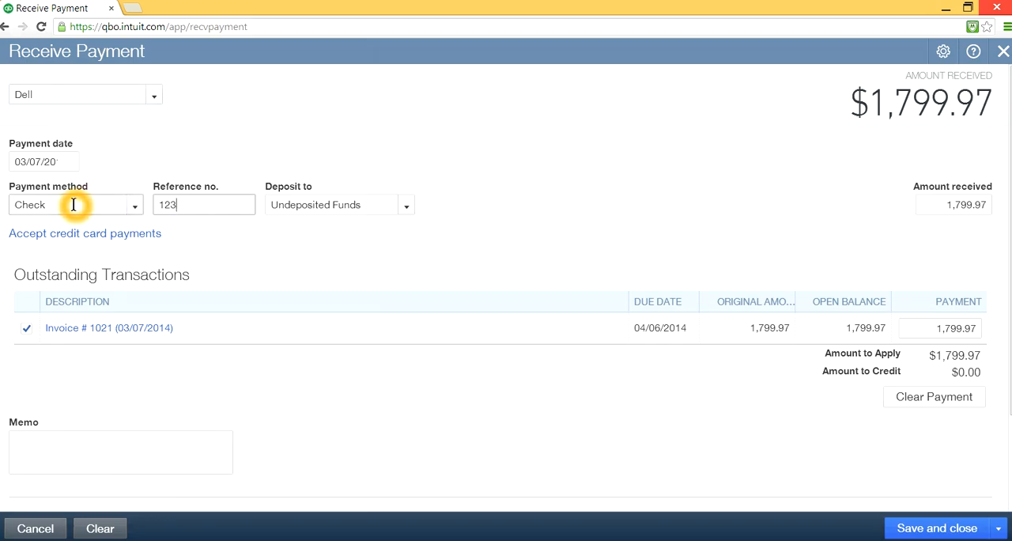
pyautogui.click(200, 206)
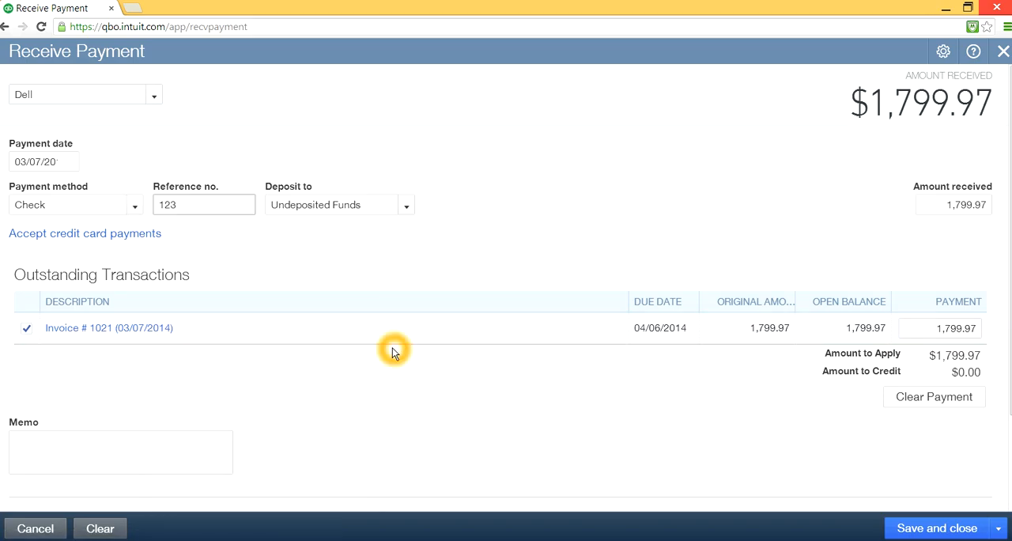
pyautogui.click(937, 531)
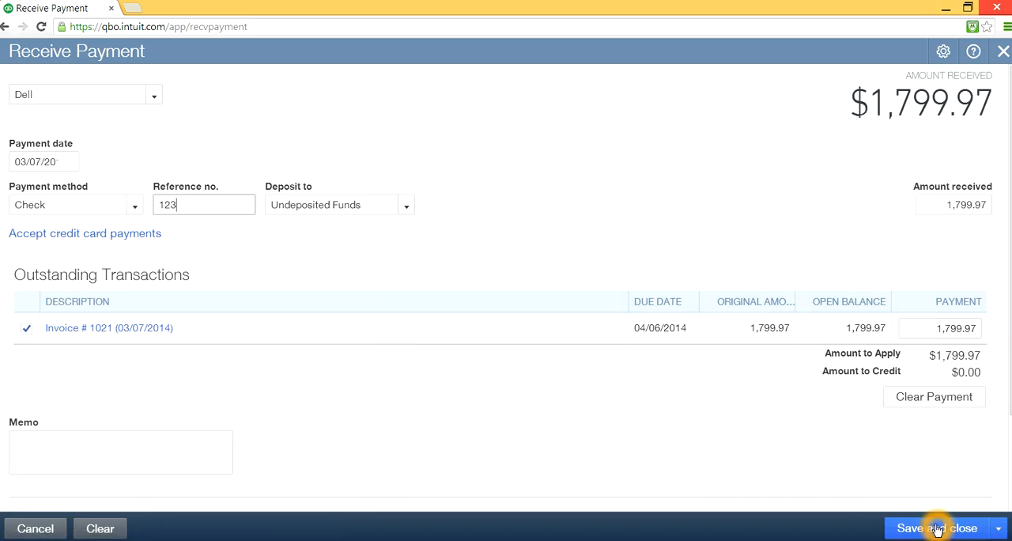
pyautogui.click(999, 531)
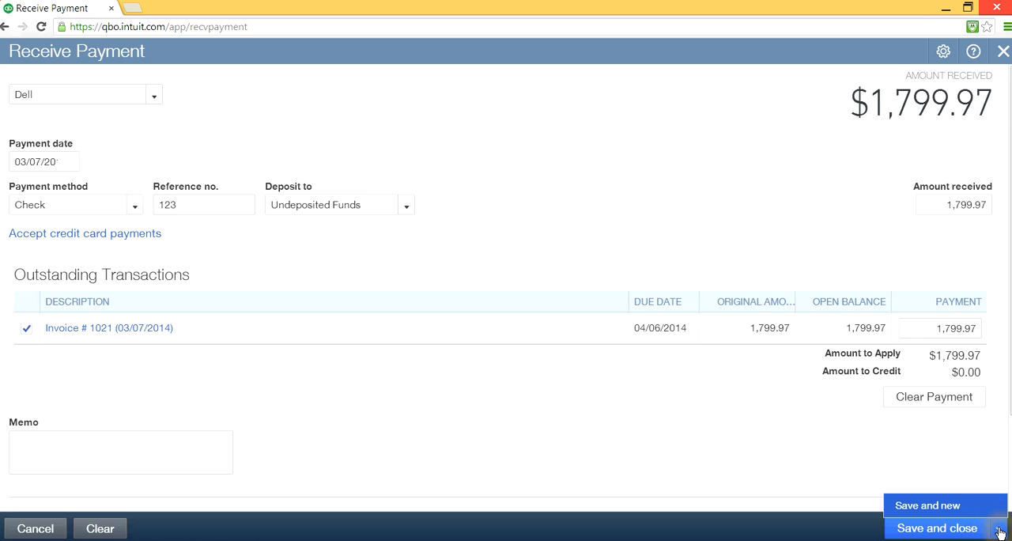
pyautogui.click(943, 507)
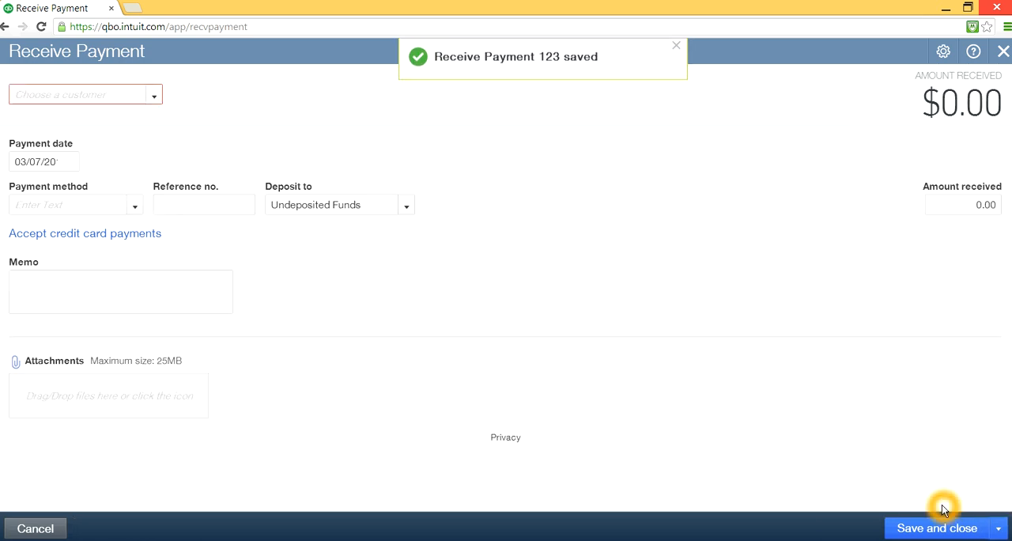
# - Choose Dow as the payment's customer, with payment method Check and reference number 456
pyautogui.click(154, 97)
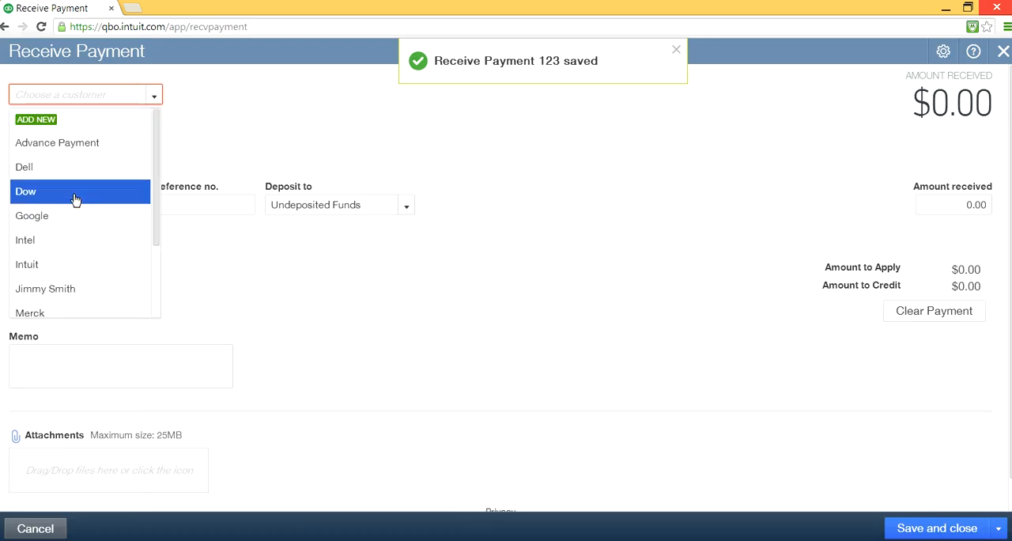
pyautogui.click(75, 198)
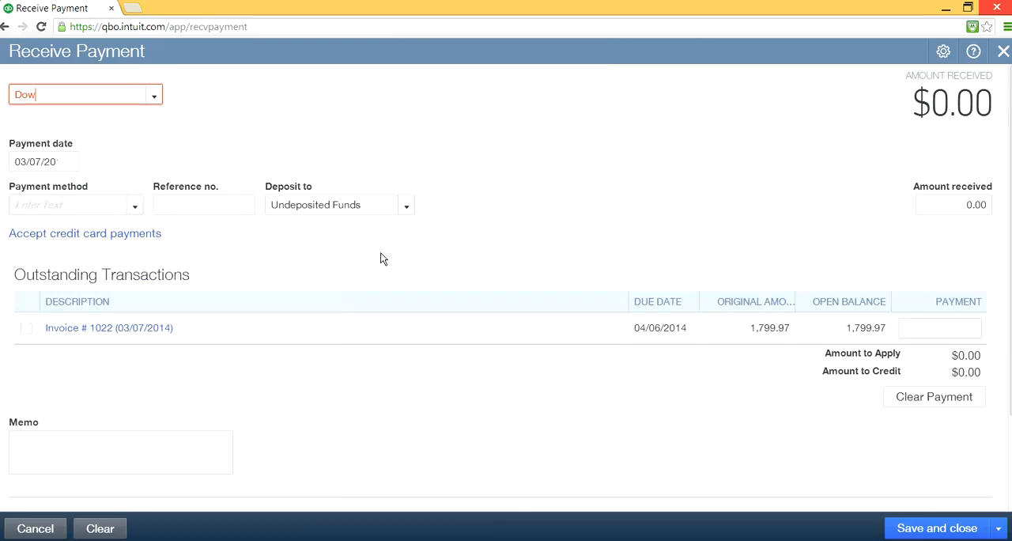
pyautogui.click(135, 208)
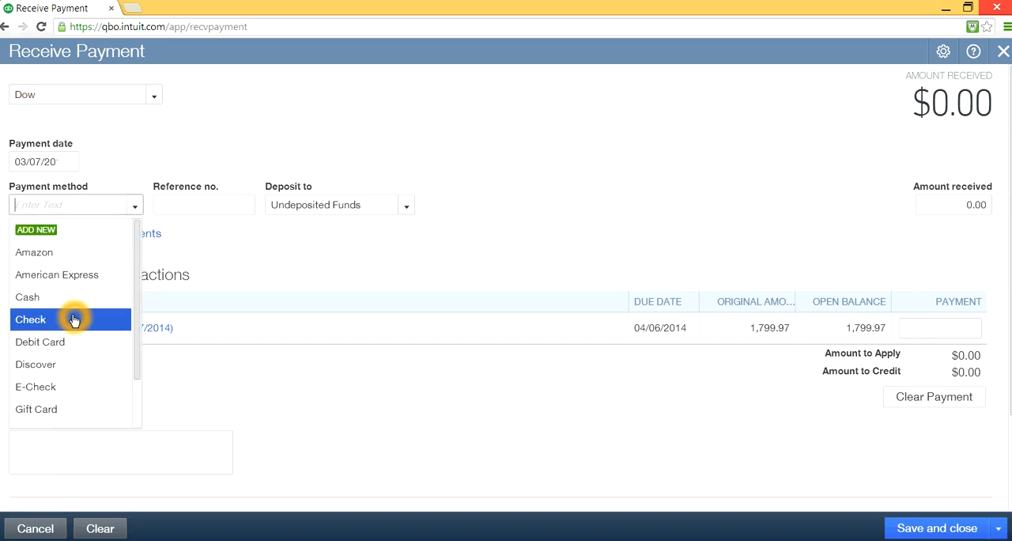
pyautogui.click(75, 318)
pyautogui.click(236, 200)
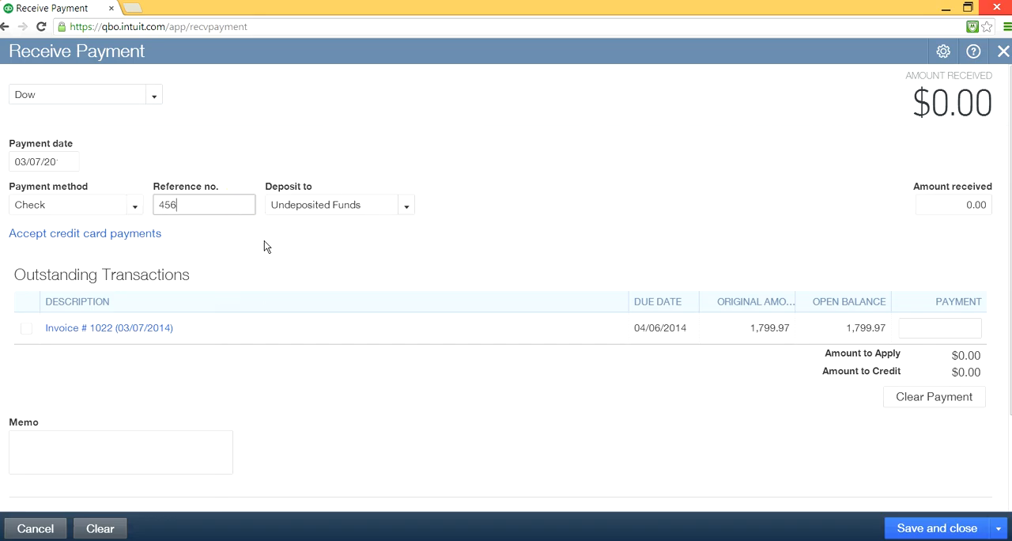
# - Apply the Dow payment in full to invoice 1022, then save and close it
pyautogui.click(27, 328)
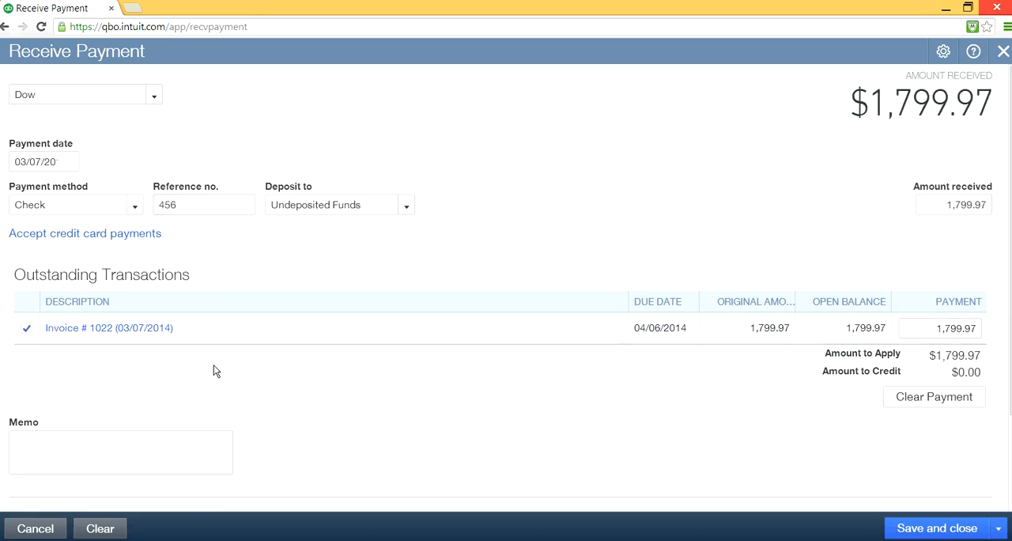
pyautogui.click(928, 512)
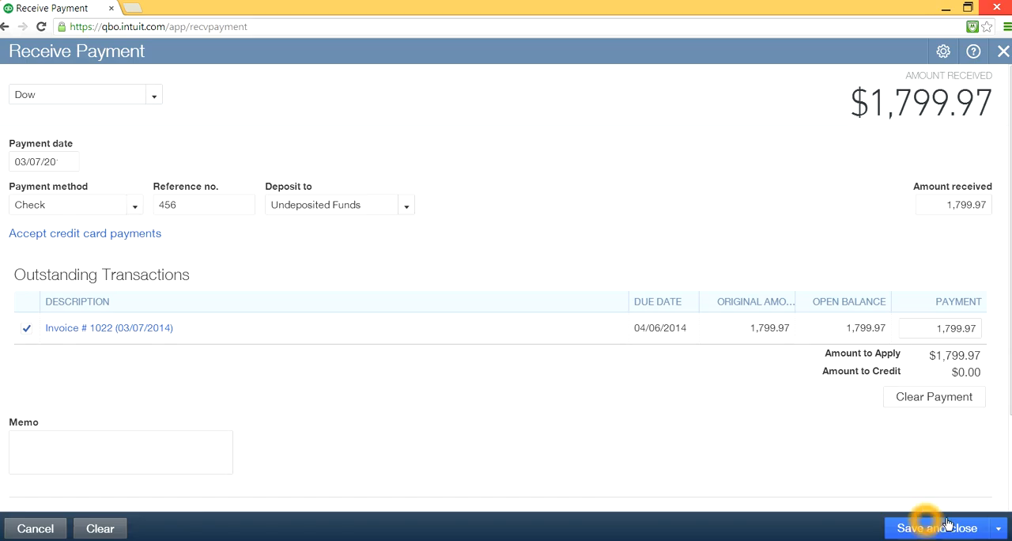
pyautogui.click(976, 531)
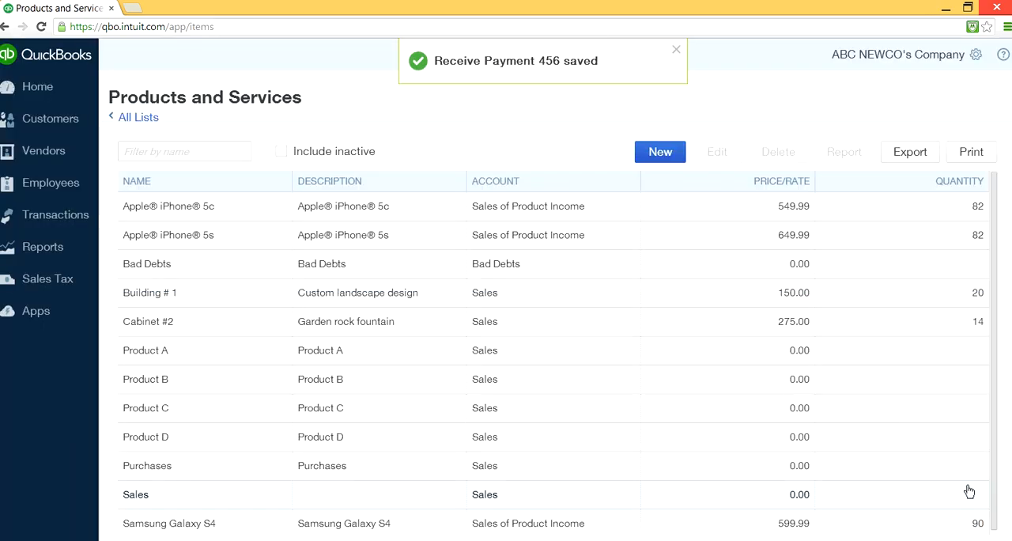
pyautogui.click(675, 49)
# - Start another received payment and choose Google as its customer
pyautogui.click(555, 47)
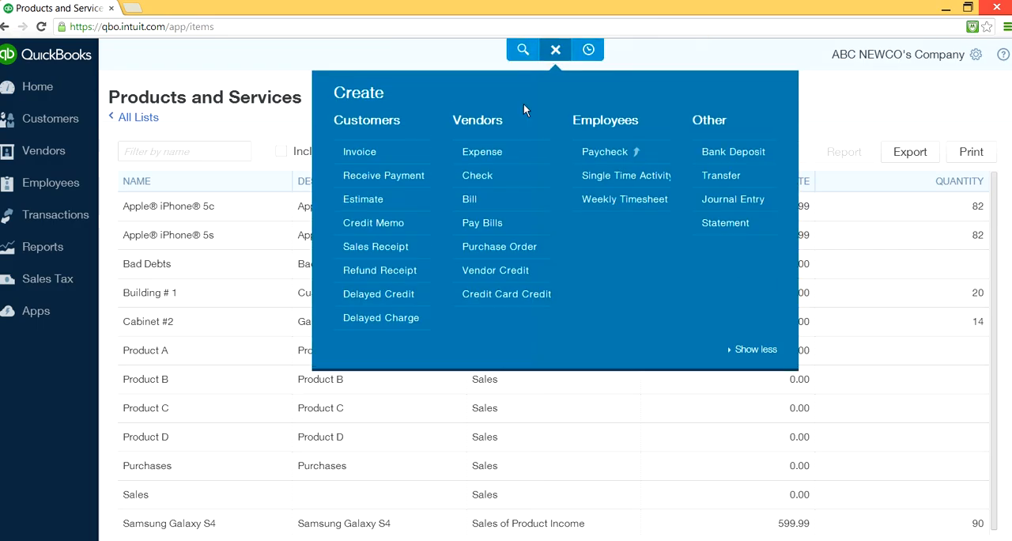
pyautogui.click(381, 175)
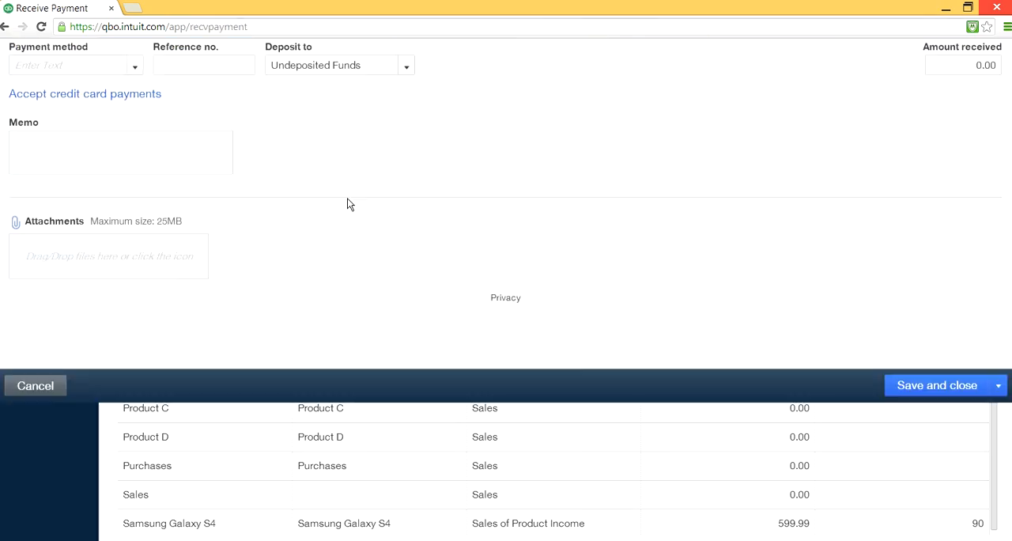
pyautogui.click(154, 98)
pyautogui.click(80, 190)
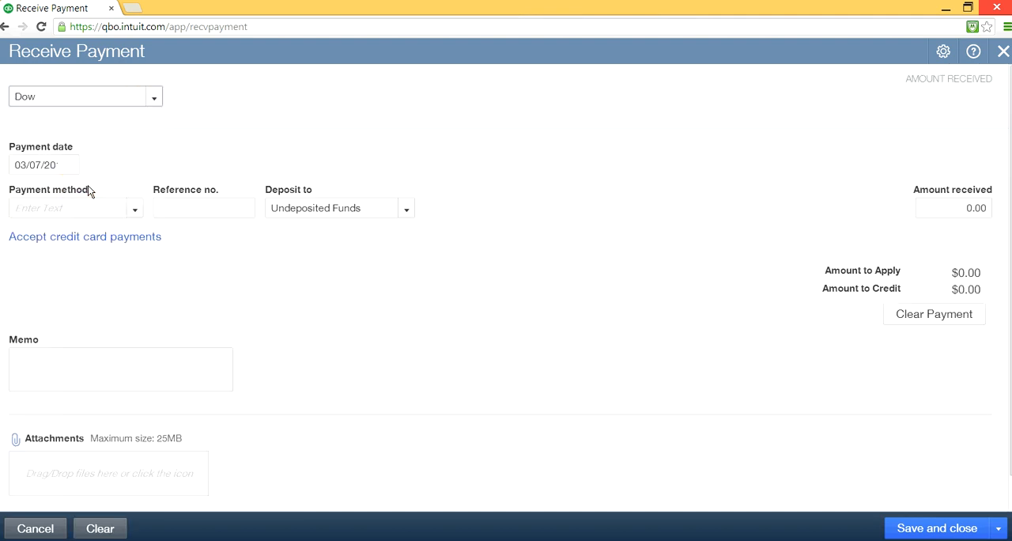
pyautogui.click(293, 354)
pyautogui.click(160, 97)
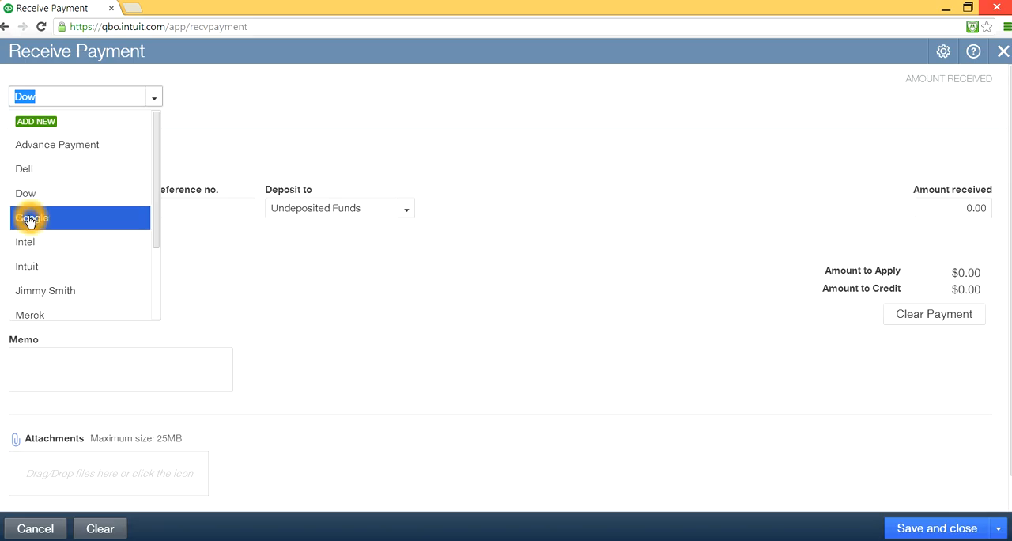
pyautogui.click(30, 218)
pyautogui.click(169, 252)
pyautogui.click(284, 307)
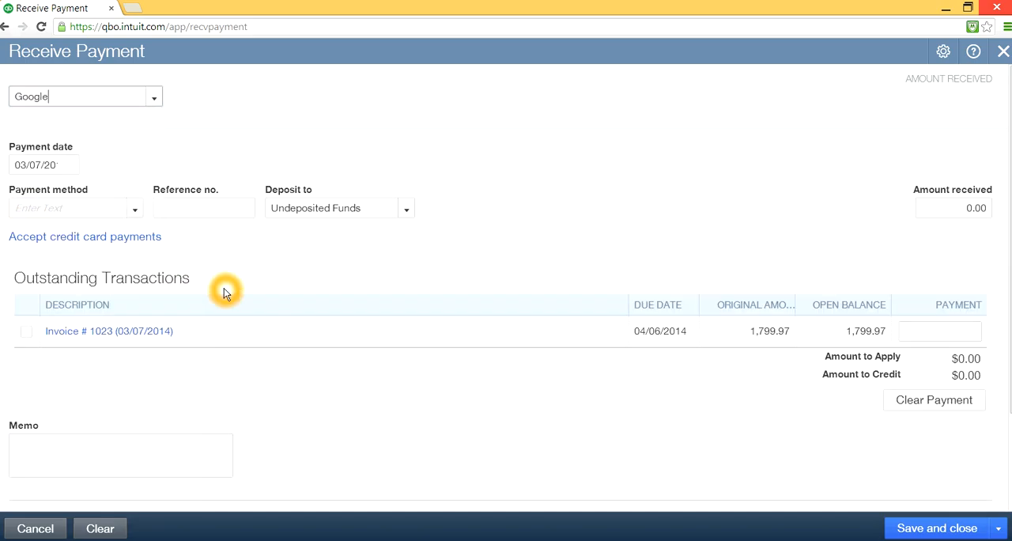
# - Set the Google payment's method to Check and apply it in full to invoice 1023
pyautogui.click(134, 210)
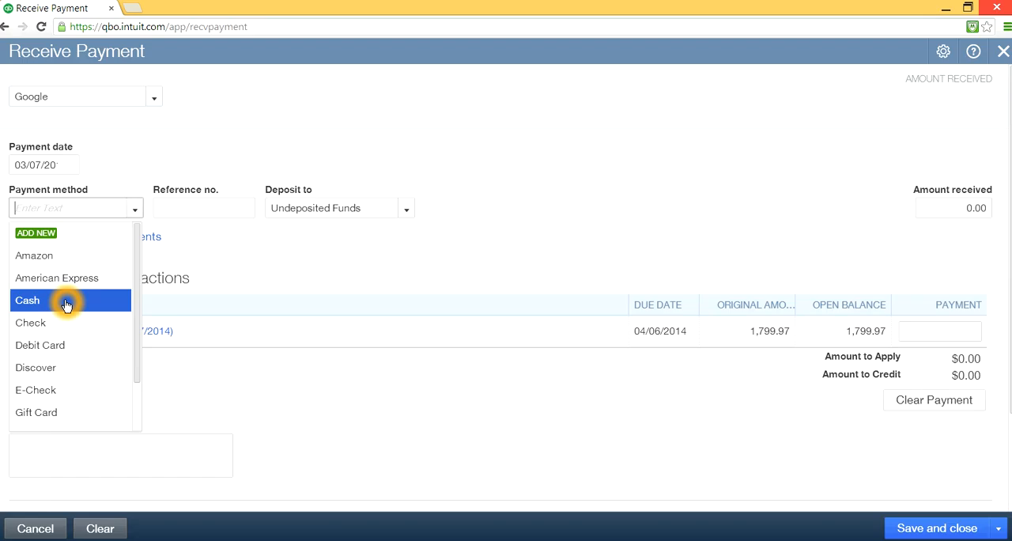
pyautogui.click(39, 323)
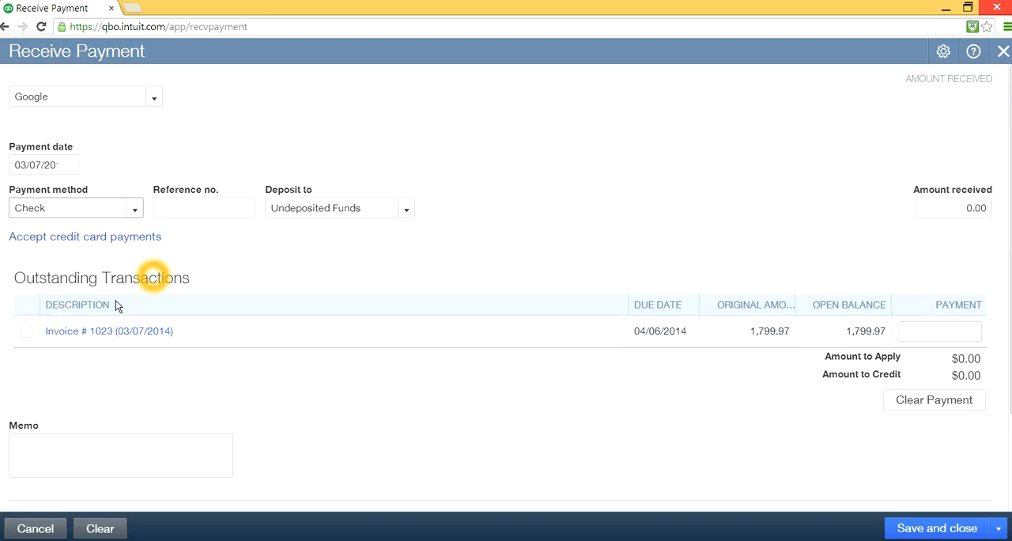
pyautogui.click(26, 331)
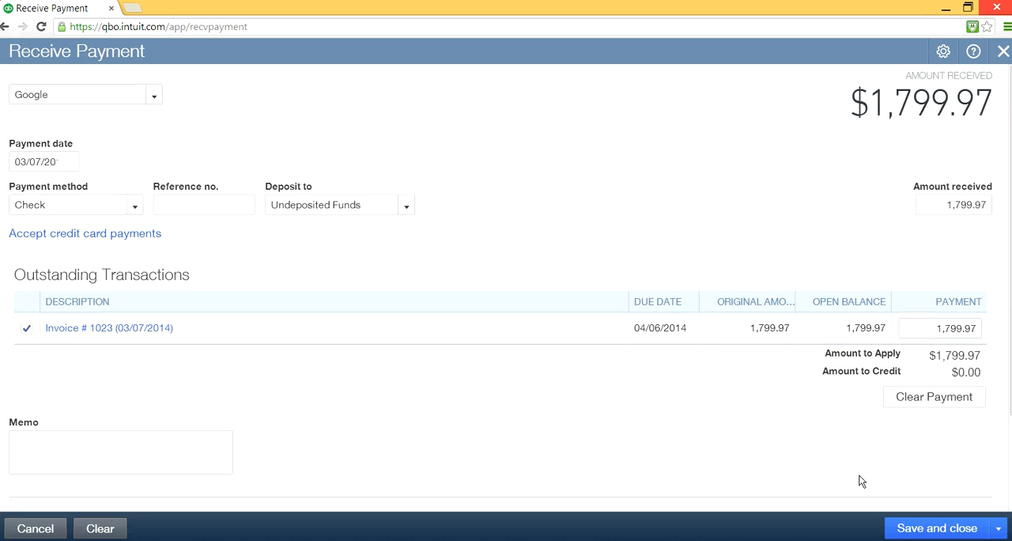
# - Save the Google payment and start another new payment, dismissing the save notice
pyautogui.click(939, 528)
pyautogui.click(997, 527)
pyautogui.click(957, 509)
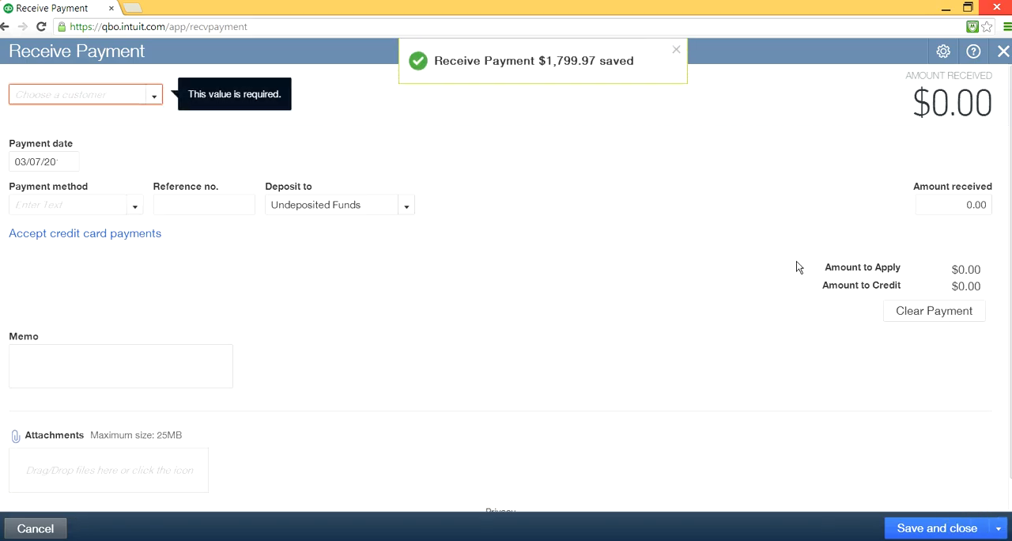
pyautogui.click(676, 50)
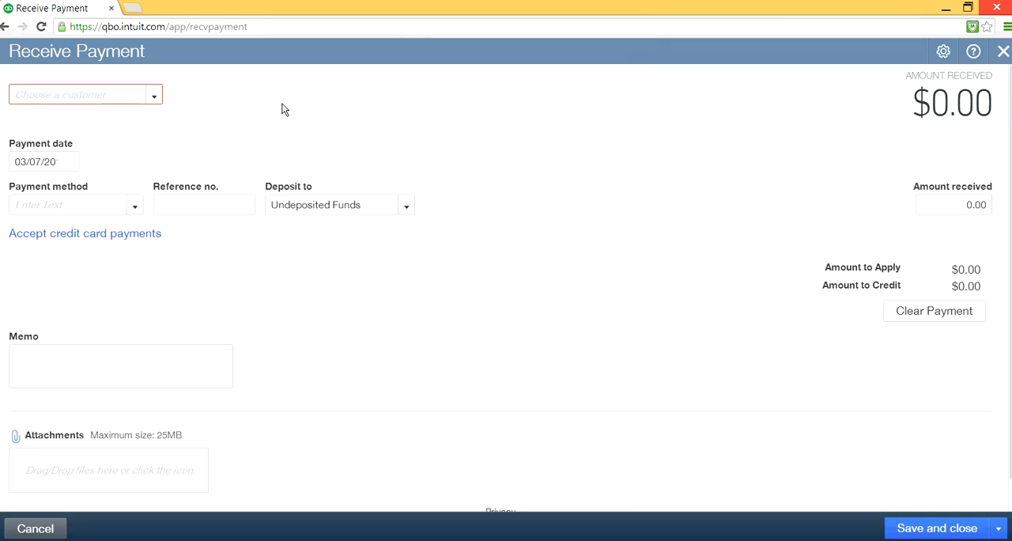
# - Check Google, Intel and Intuit for outstanding transactions by choosing each as the payment's customer
pyautogui.click(154, 94)
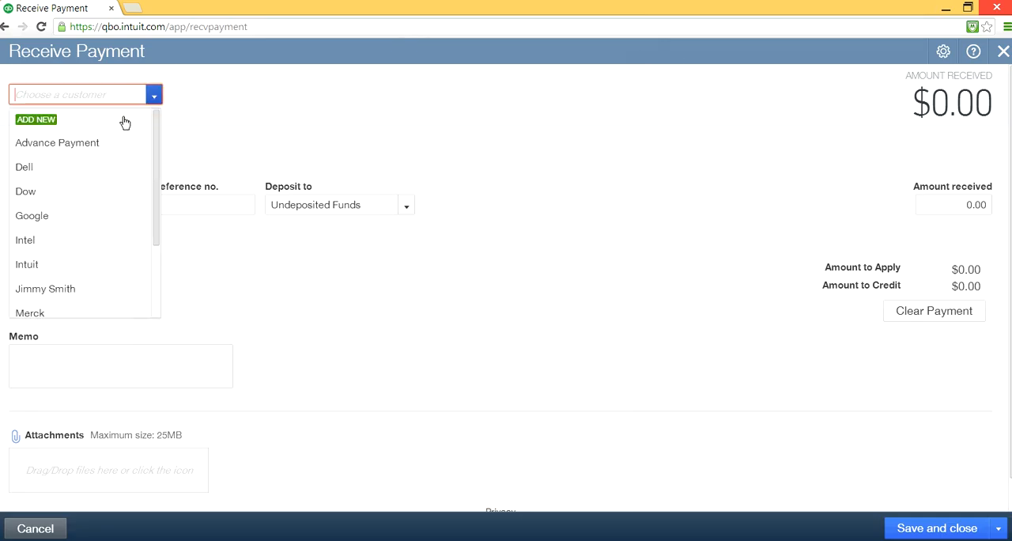
pyautogui.click(75, 218)
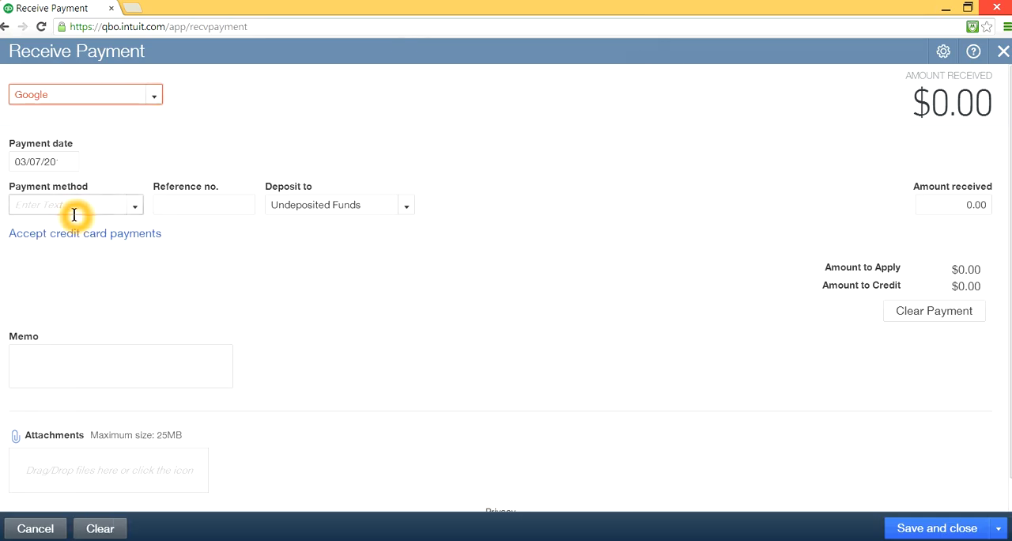
pyautogui.click(154, 94)
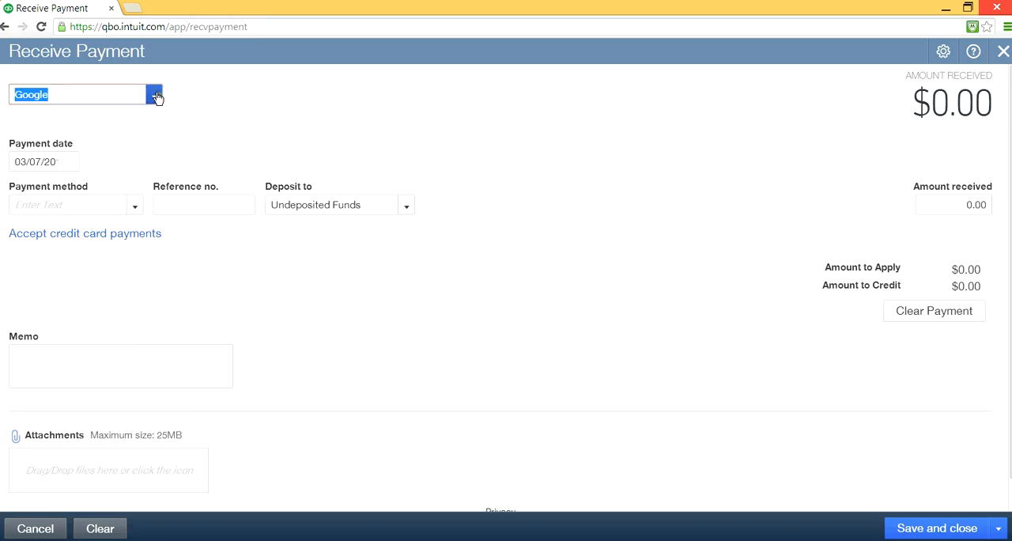
pyautogui.click(64, 243)
pyautogui.click(239, 251)
pyautogui.click(155, 95)
pyautogui.click(156, 95)
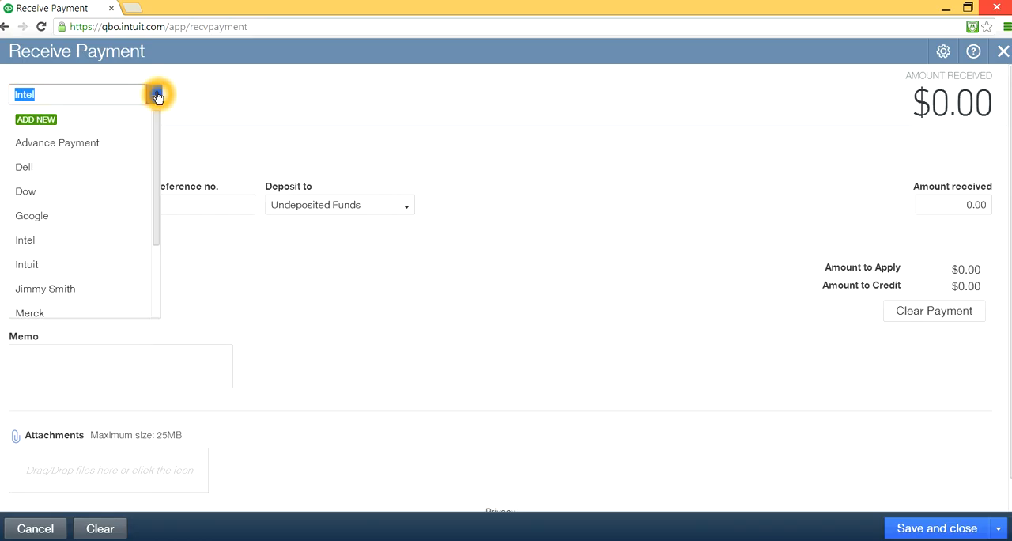
pyautogui.moveTo(158, 166); pyautogui.dragTo(149, 236)
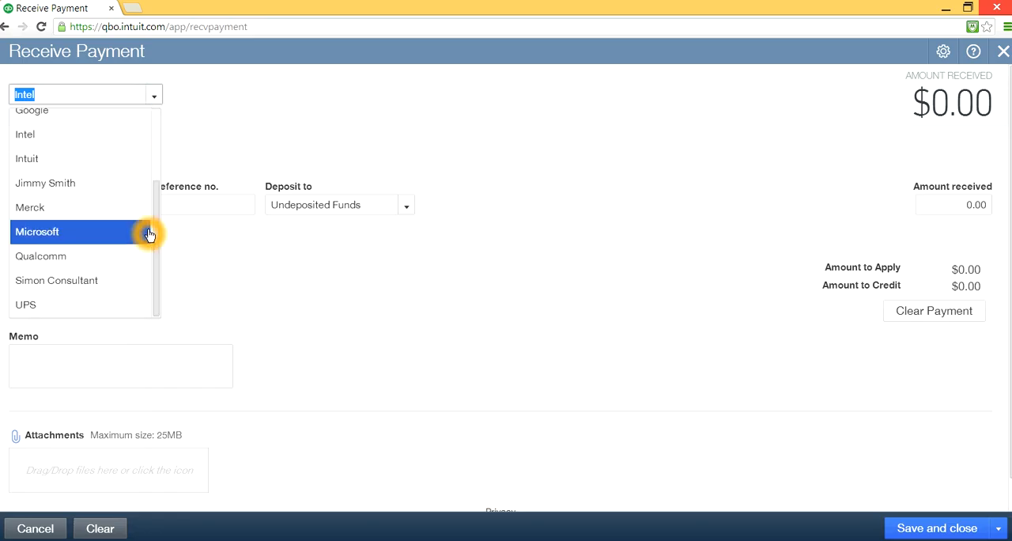
pyautogui.click(70, 160)
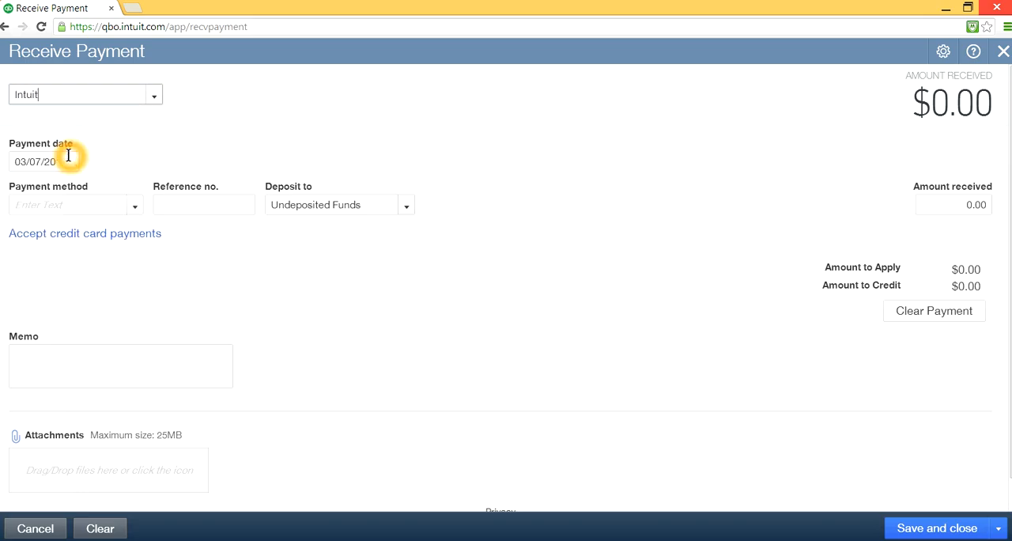
# - Check the individual customer listed after Intuit and then Merck for outstanding transactions
pyautogui.click(154, 95)
pyautogui.click(85, 227)
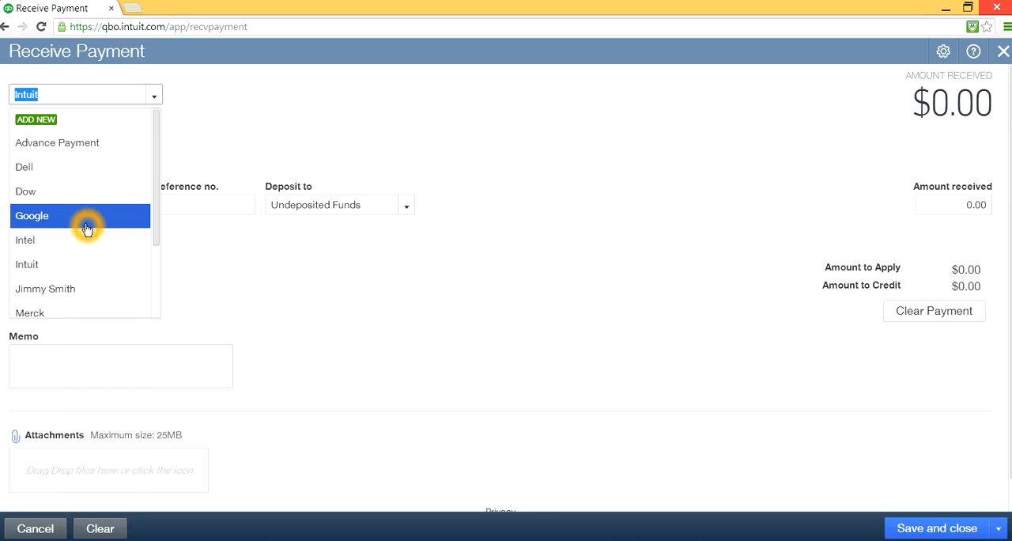
pyautogui.click(72, 287)
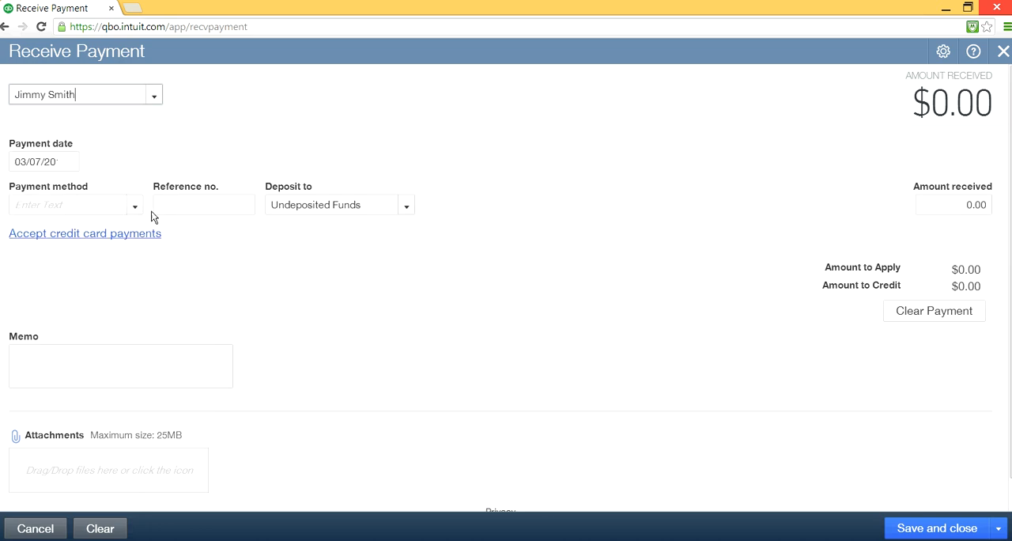
pyautogui.click(153, 96)
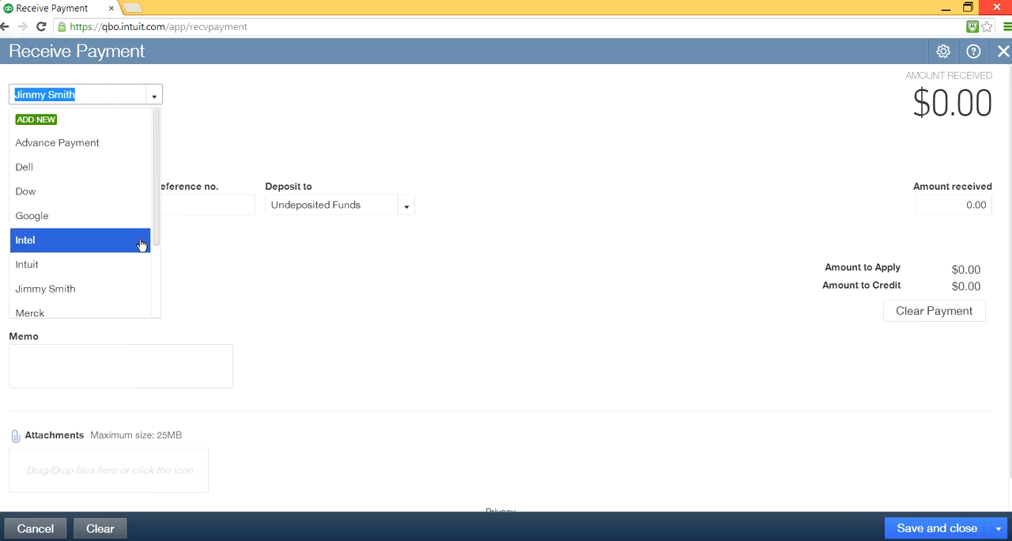
pyautogui.moveTo(156, 228); pyautogui.dragTo(163, 269)
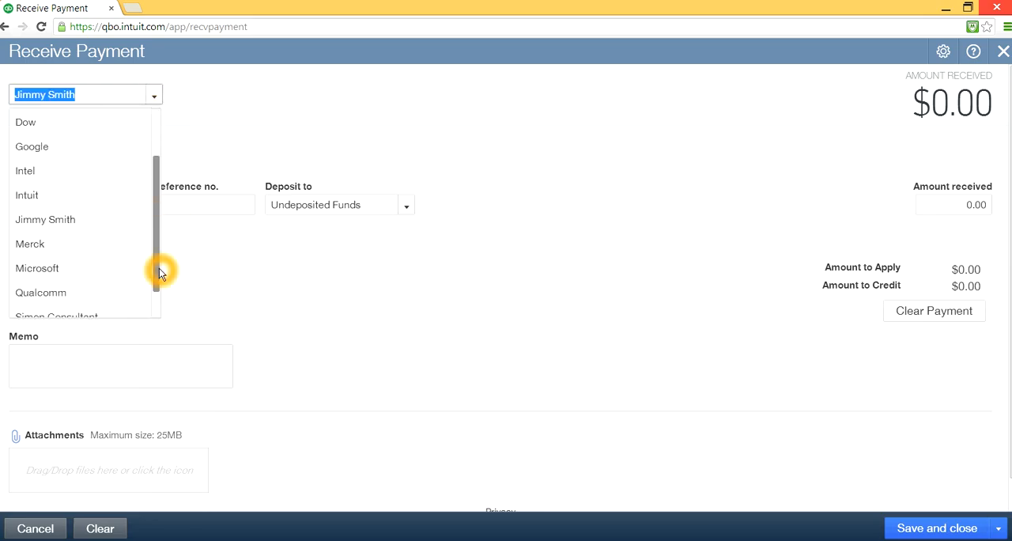
pyautogui.click(70, 249)
pyautogui.click(255, 295)
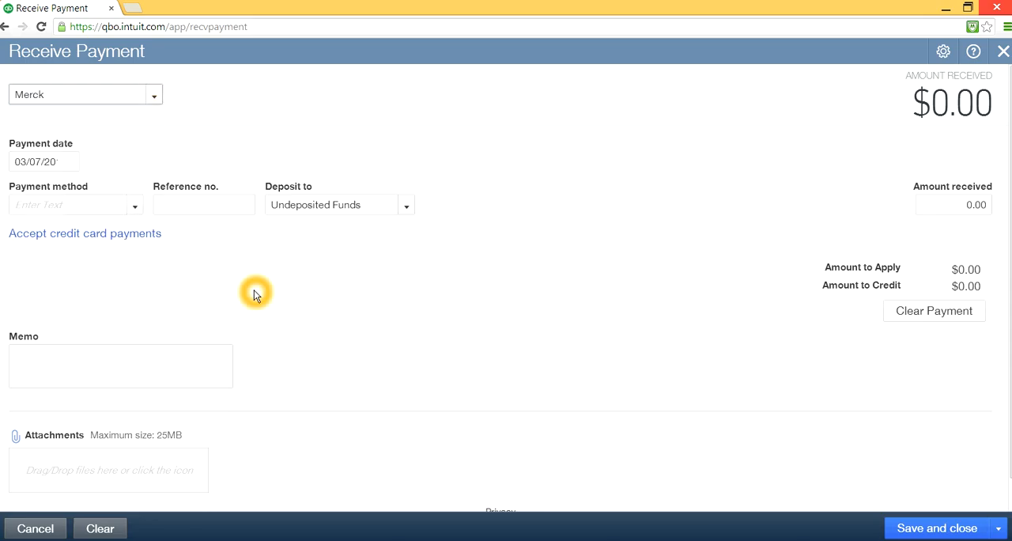
# - Choose Microsoft as the payment's customer and examine its outstanding transactions and credits
pyautogui.click(155, 97)
pyautogui.moveTo(154, 214); pyautogui.dragTo(155, 253)
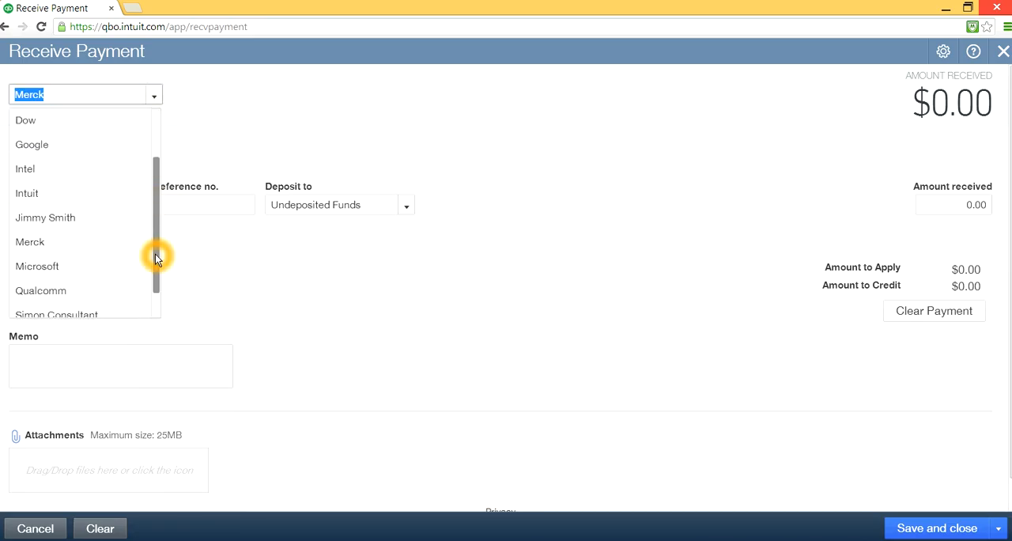
pyautogui.click(82, 266)
pyautogui.click(450, 334)
pyautogui.click(473, 332)
pyautogui.click(320, 341)
pyautogui.click(332, 341)
pyautogui.click(194, 318)
pyautogui.click(207, 311)
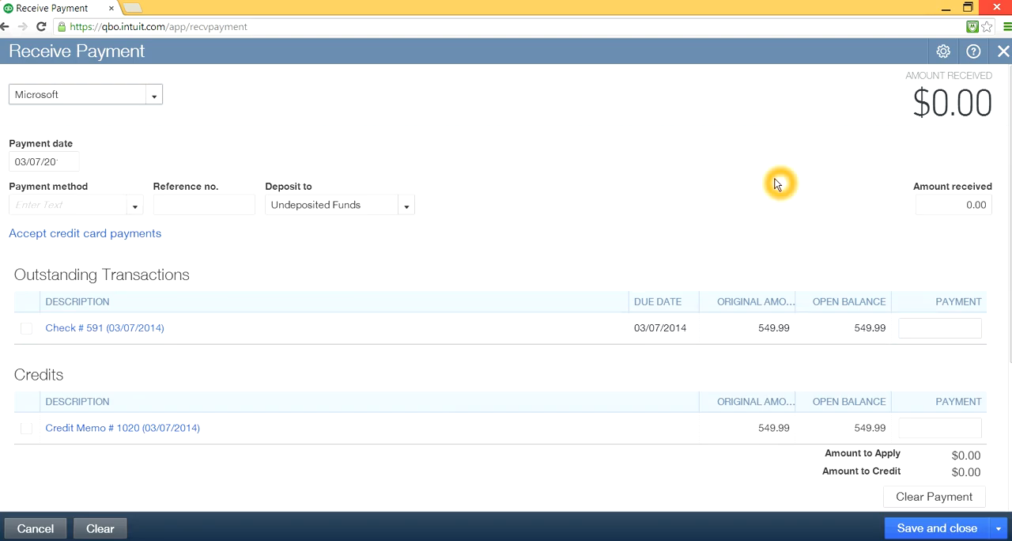
# - Discard the unsaved Microsoft payment and go to the home page
pyautogui.click(1002, 50)
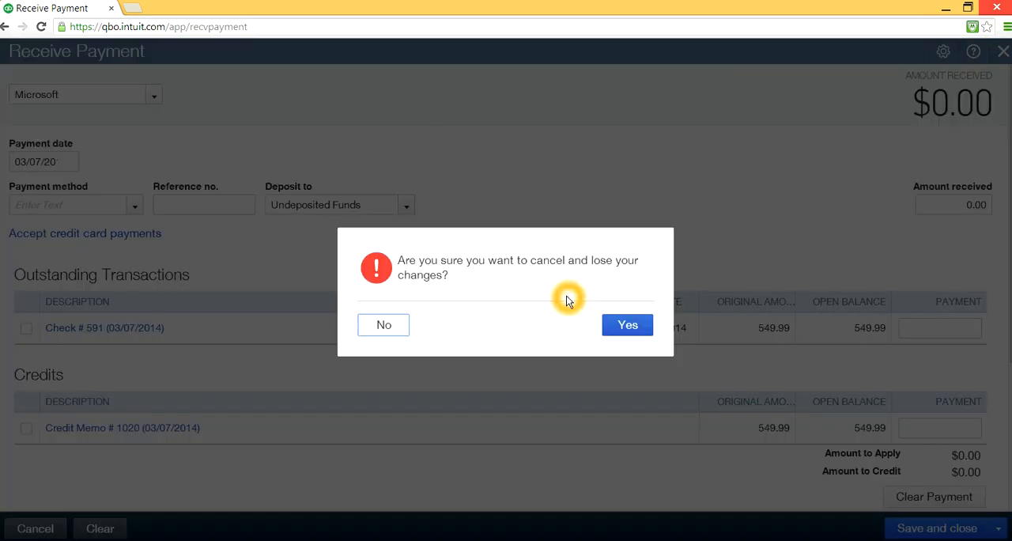
pyautogui.click(624, 326)
pyautogui.click(49, 99)
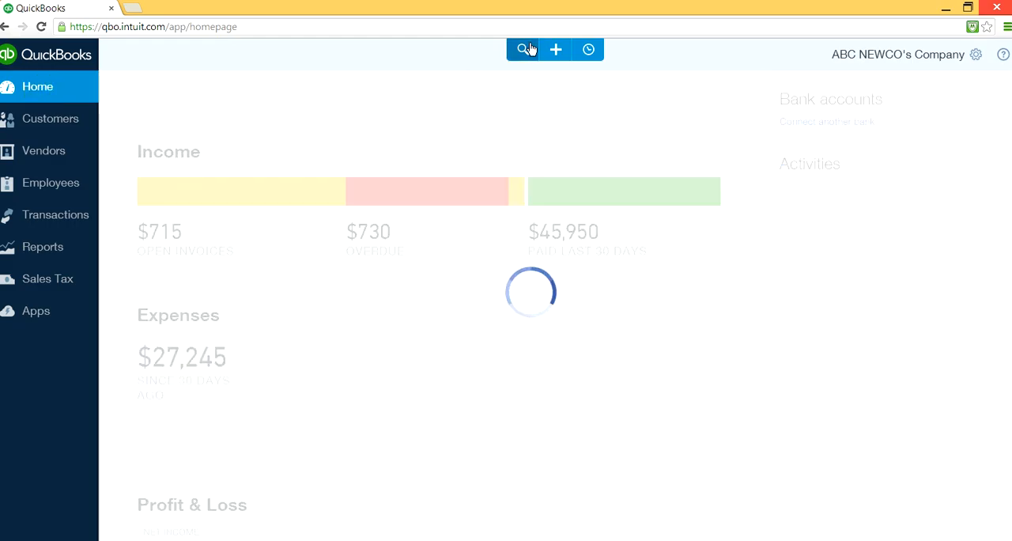
# - Start a new received payment from the home page
pyautogui.click(555, 50)
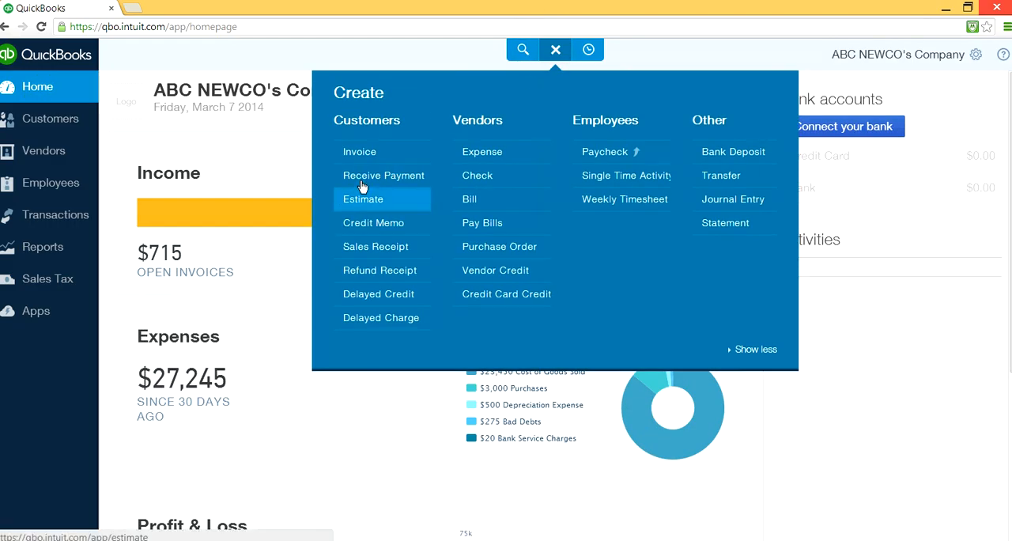
pyautogui.click(386, 177)
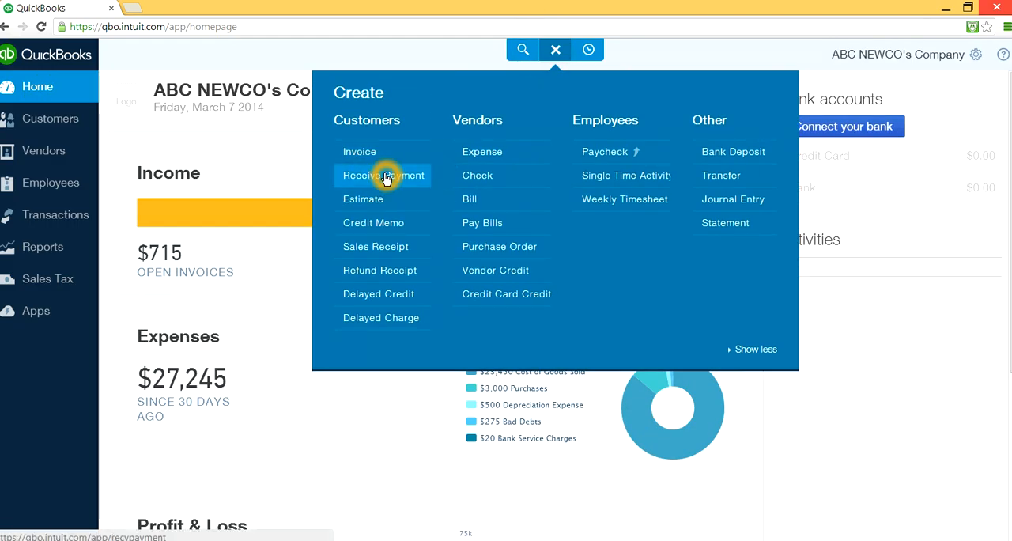
pyautogui.click(243, 177)
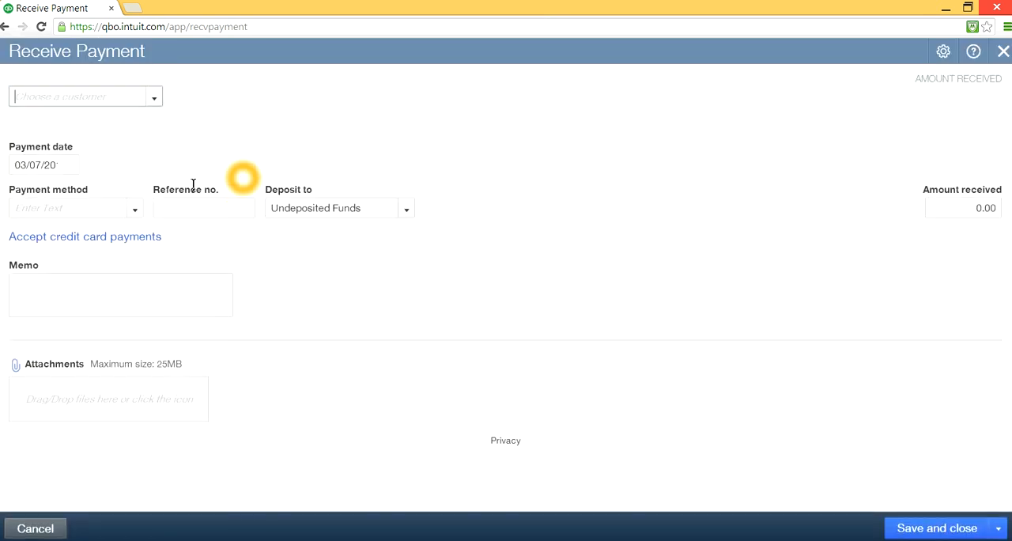
# - Choose Qualcomm as the payment's customer, check it for outstanding transactions, and close the payment form without saving
pyautogui.click(155, 100)
pyautogui.moveTo(157, 174); pyautogui.dragTo(67, 248)
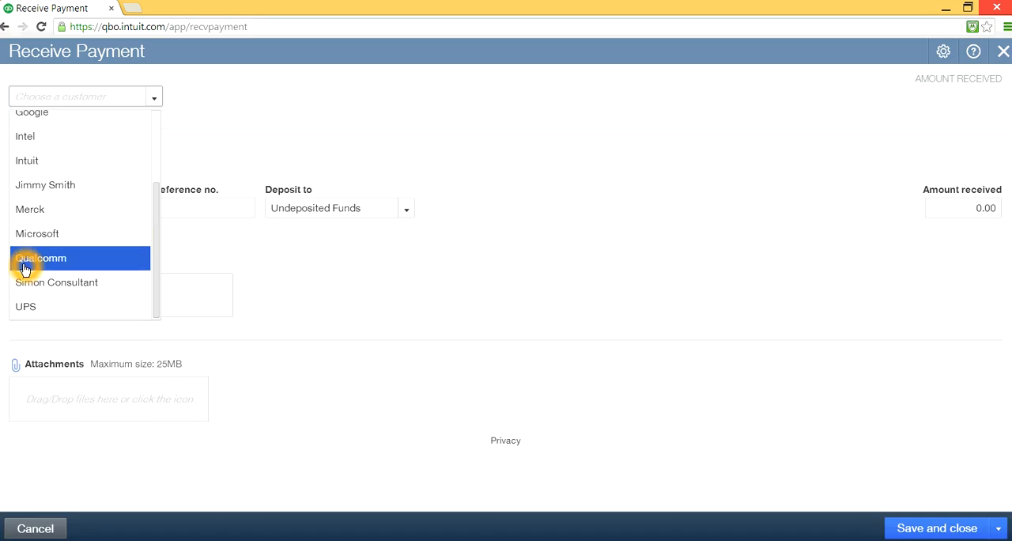
pyautogui.click(36, 263)
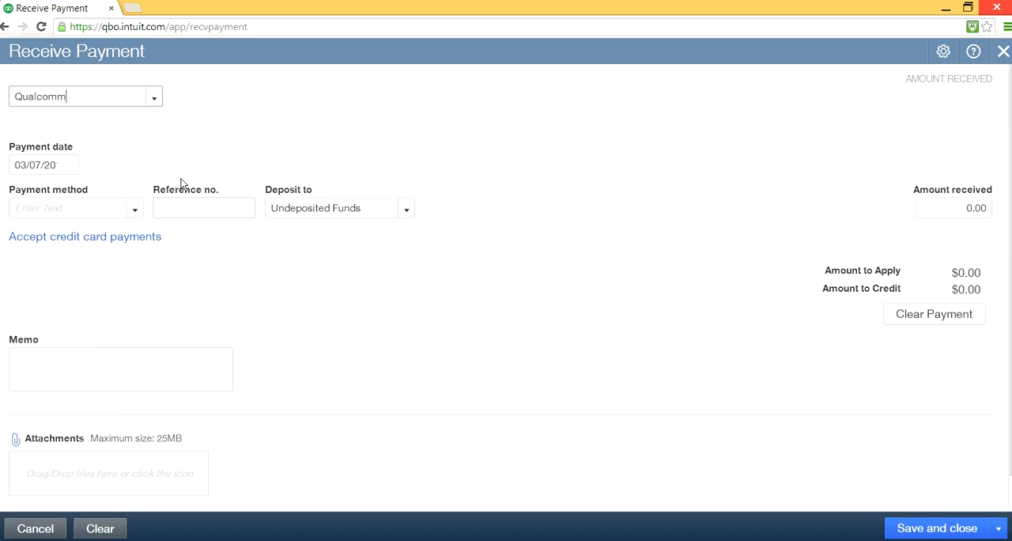
pyautogui.click(111, 124)
pyautogui.click(1001, 52)
pyautogui.click(620, 327)
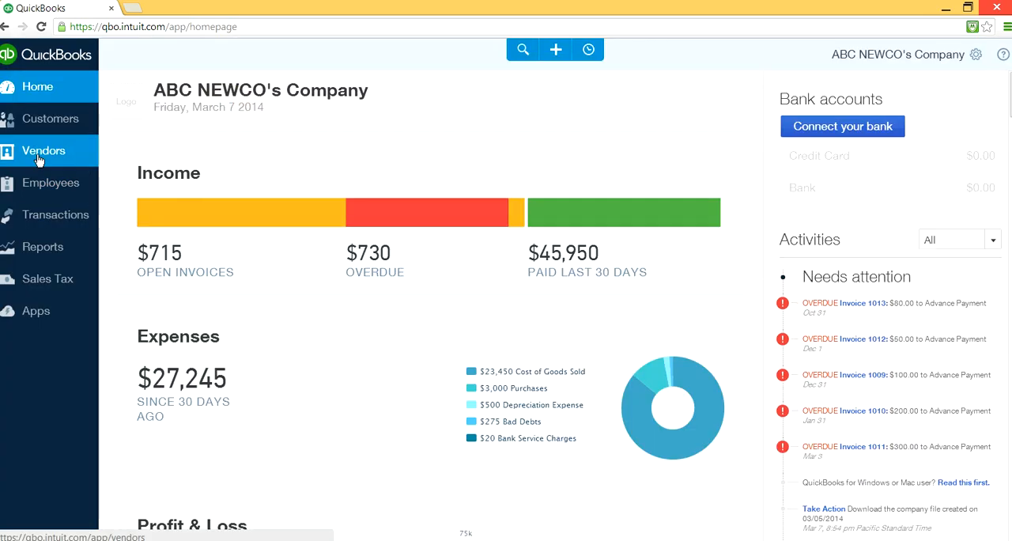
# - Check the pending invoices and balances across the whole customer list
pyautogui.click(36, 120)
pyautogui.click(315, 196)
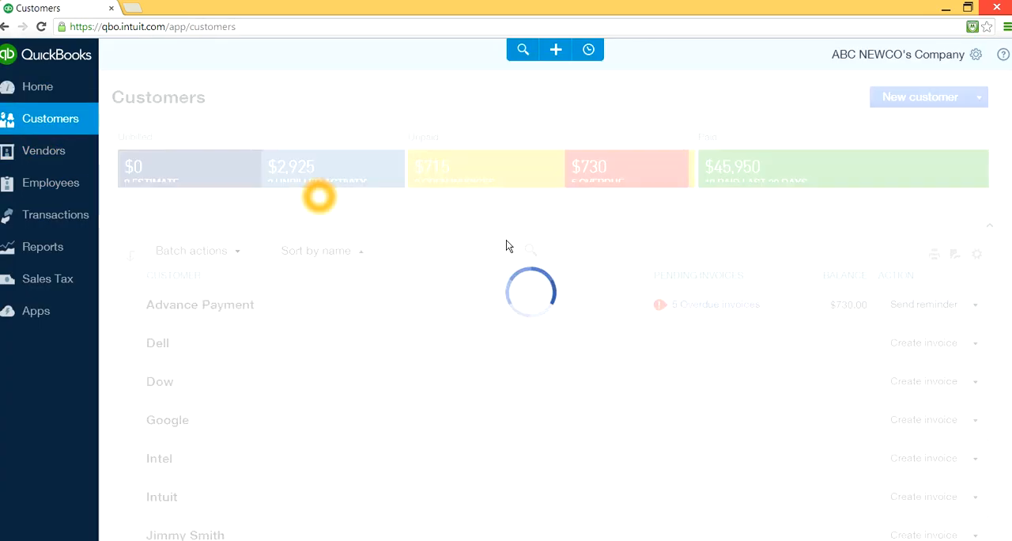
pyautogui.click(622, 298)
pyautogui.click(765, 389)
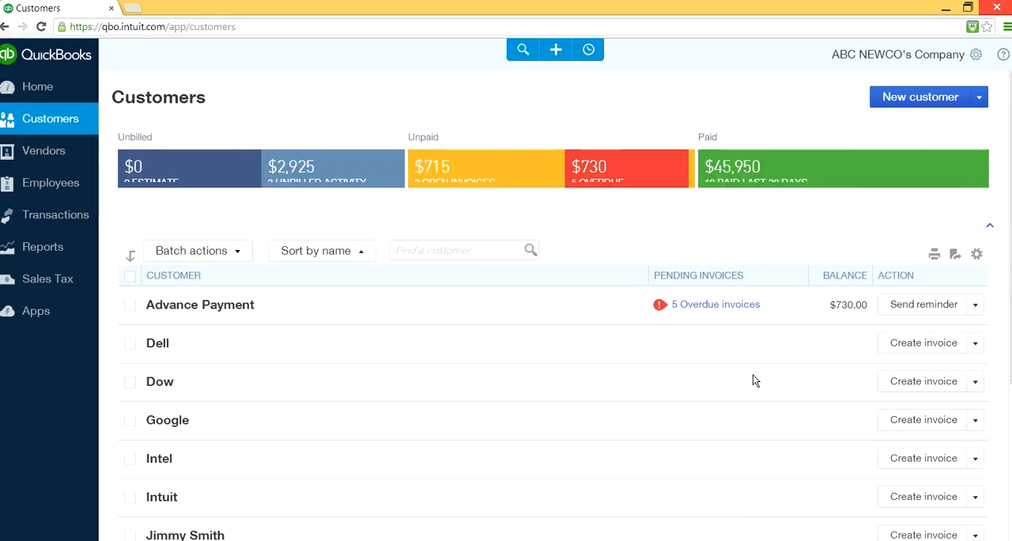
pyautogui.scroll(-3, 759, 373)
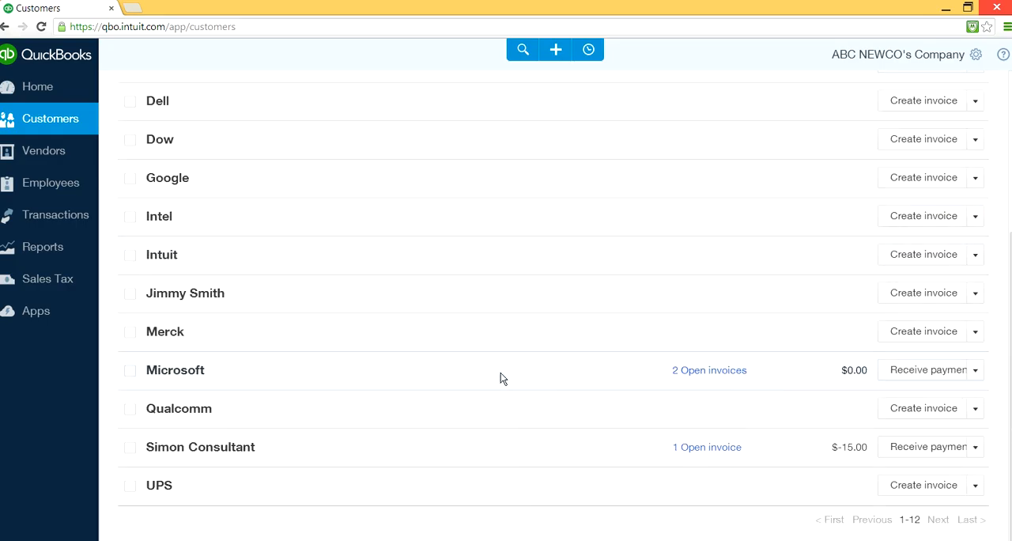
# - Open Microsoft's customer record and examine the balances and totals of its transactions
pyautogui.click(680, 370)
pyautogui.click(184, 369)
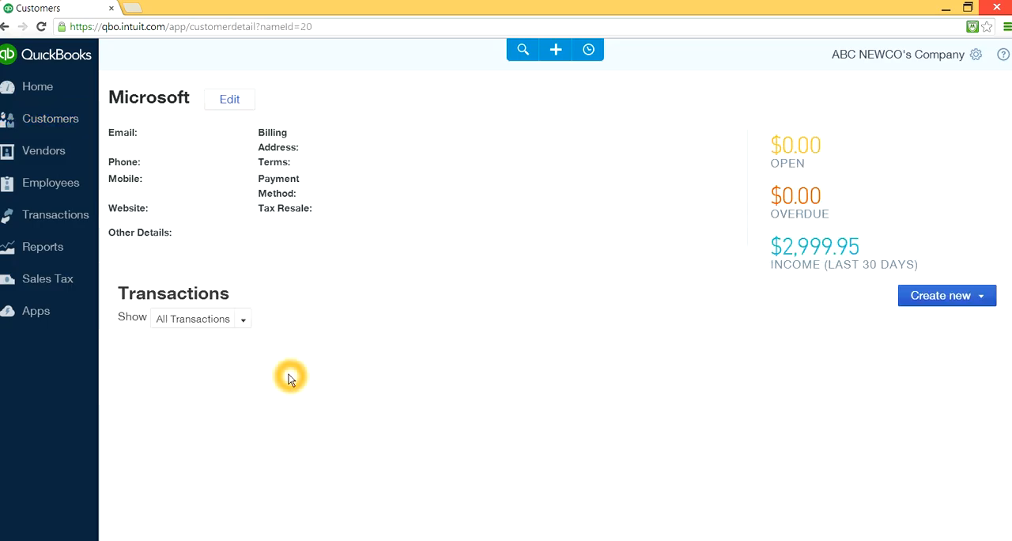
pyautogui.click(704, 441)
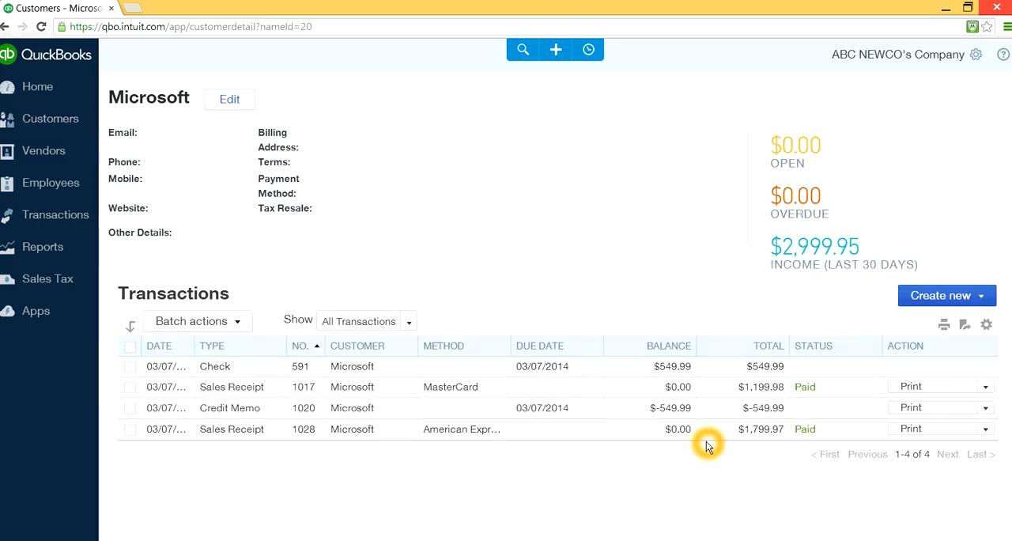
pyautogui.click(760, 412)
pyautogui.click(739, 431)
pyautogui.click(673, 431)
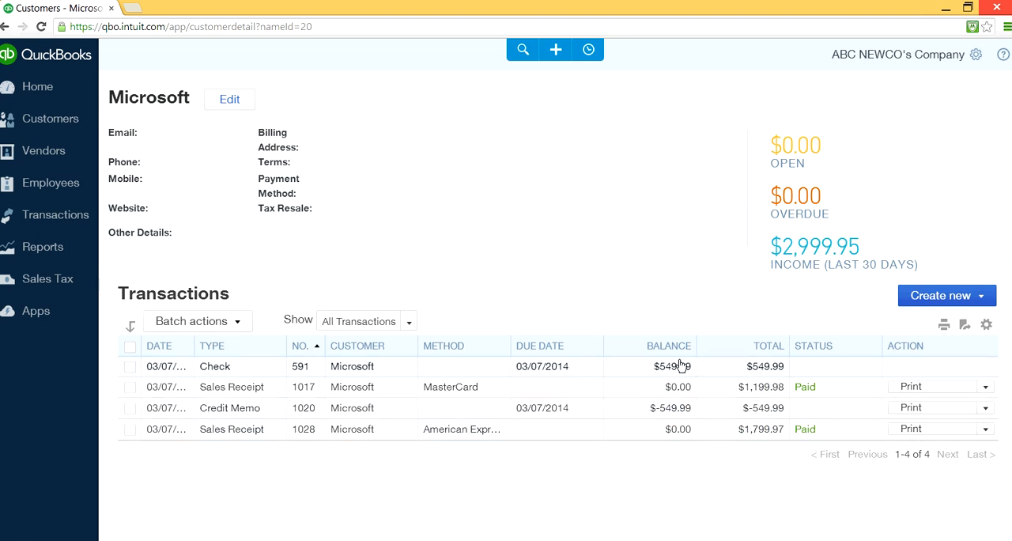
pyautogui.click(761, 370)
pyautogui.click(534, 351)
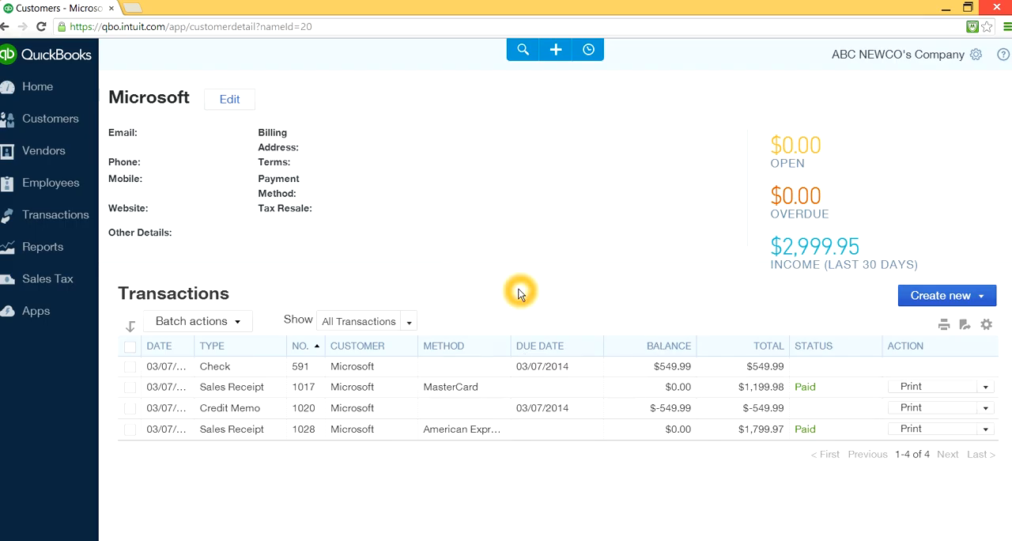
# - Start a new bank deposit
pyautogui.click(556, 49)
pyautogui.click(362, 155)
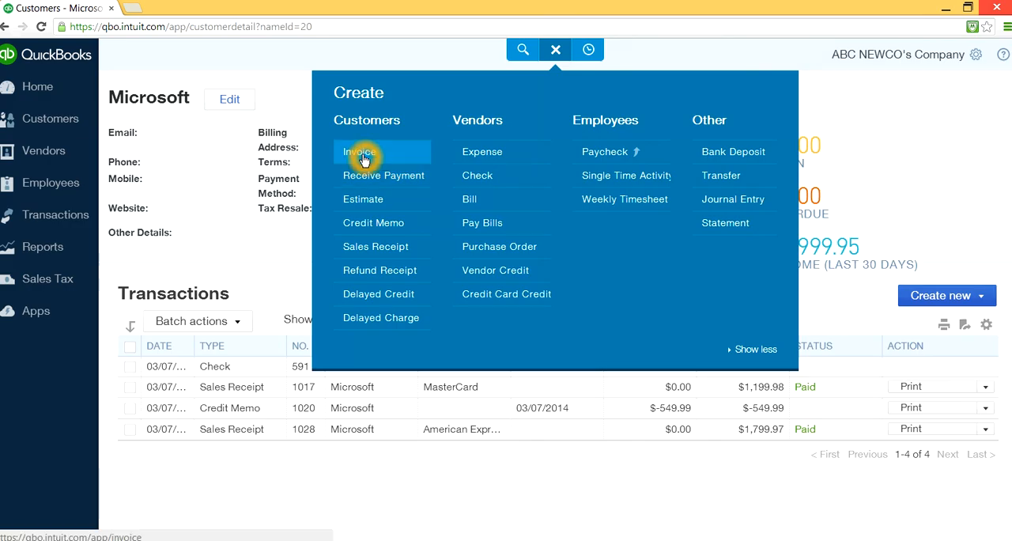
pyautogui.click(357, 154)
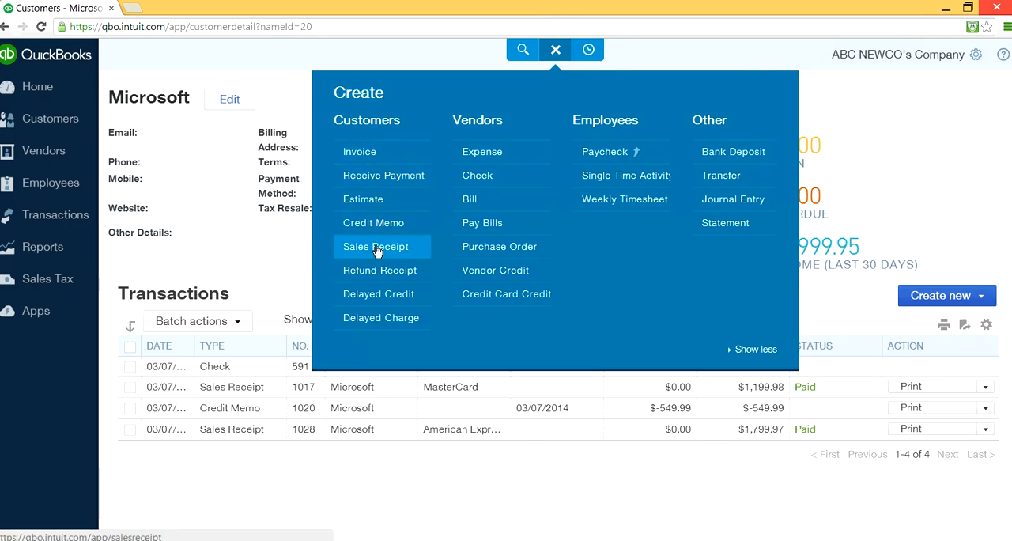
pyautogui.click(729, 153)
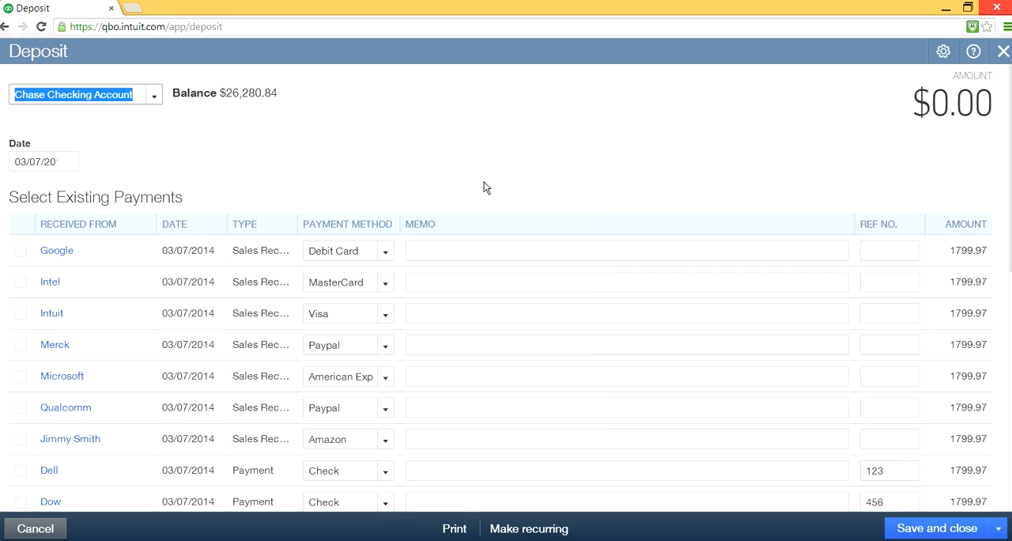
# - Examine the existing payments available for deposit into the Chase Checking Account, including their methods and amounts
pyautogui.click(562, 252)
pyautogui.click(437, 284)
pyautogui.click(439, 269)
pyautogui.click(465, 273)
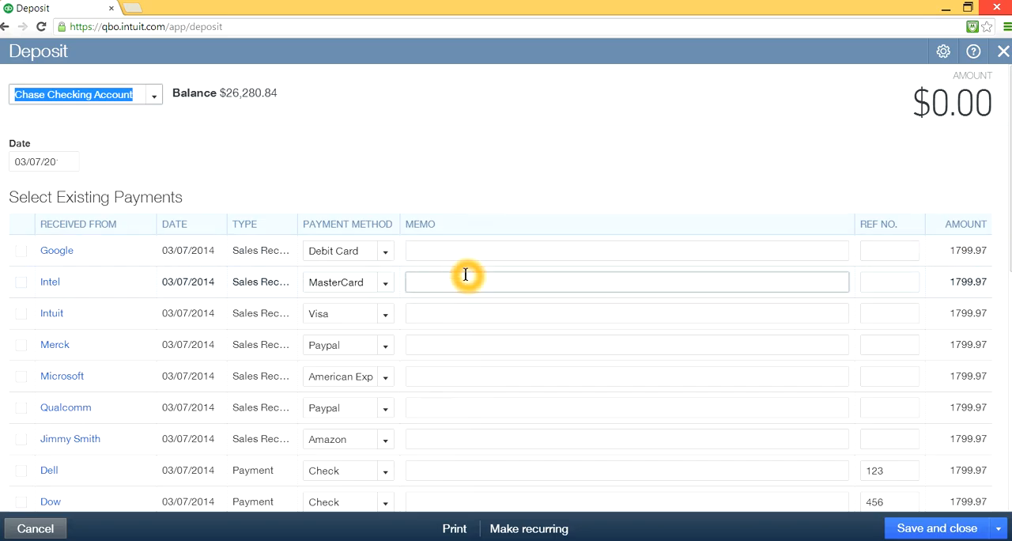
pyautogui.click(607, 332)
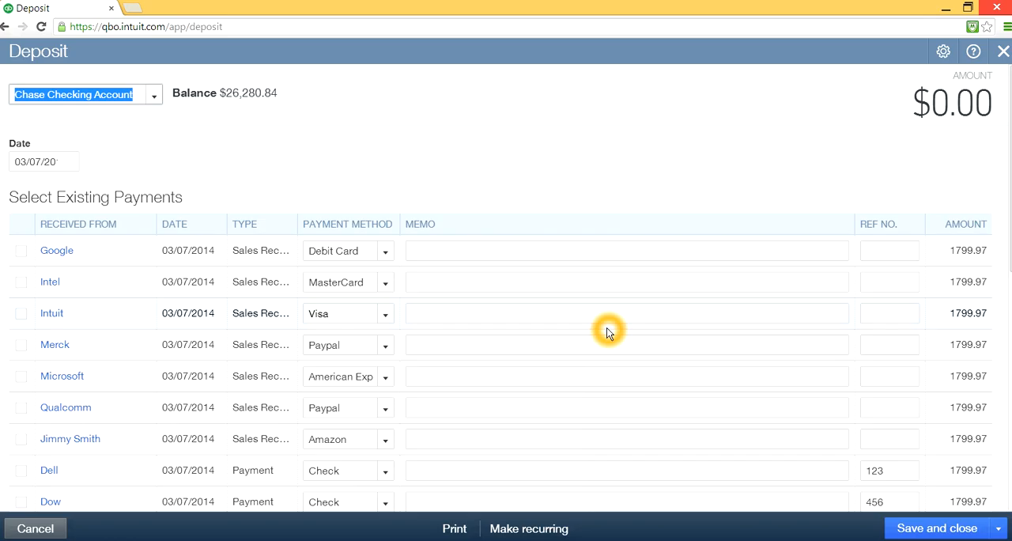
pyautogui.scroll(-1, 607, 332)
pyautogui.scroll(-1, 607, 332)
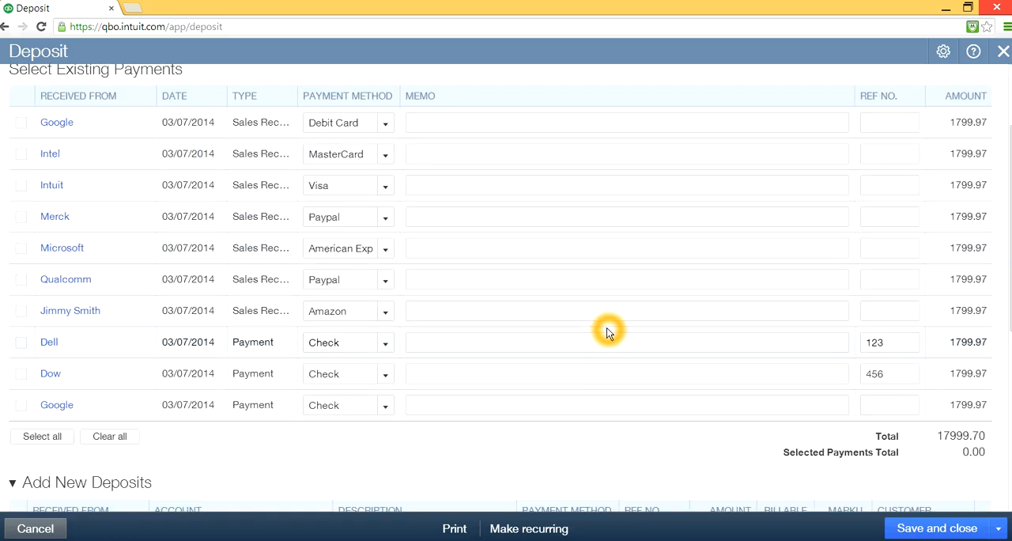
pyautogui.scroll(-2, 607, 332)
pyautogui.scroll(4, 607, 332)
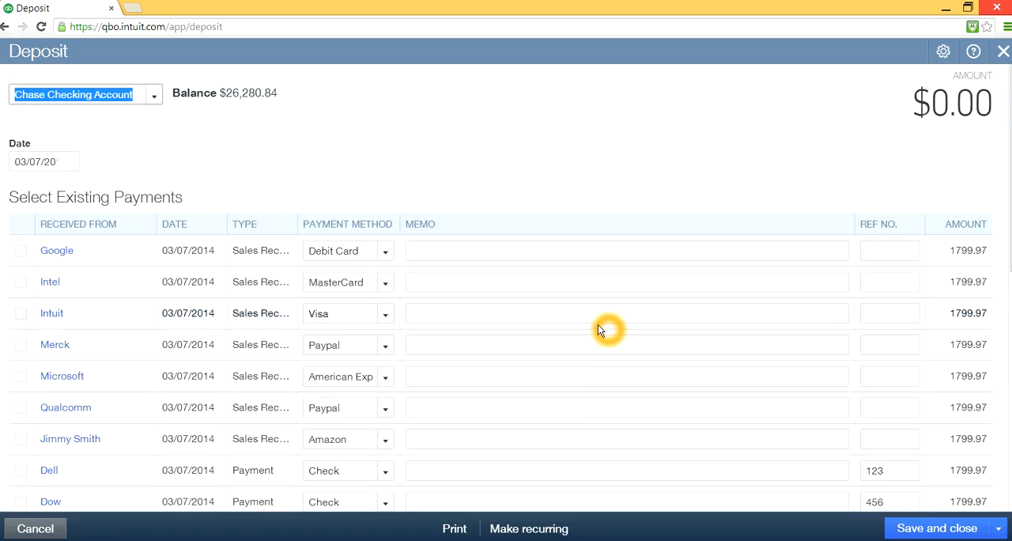
# - Sort the deposit's existing payments by payment method
pyautogui.click(347, 227)
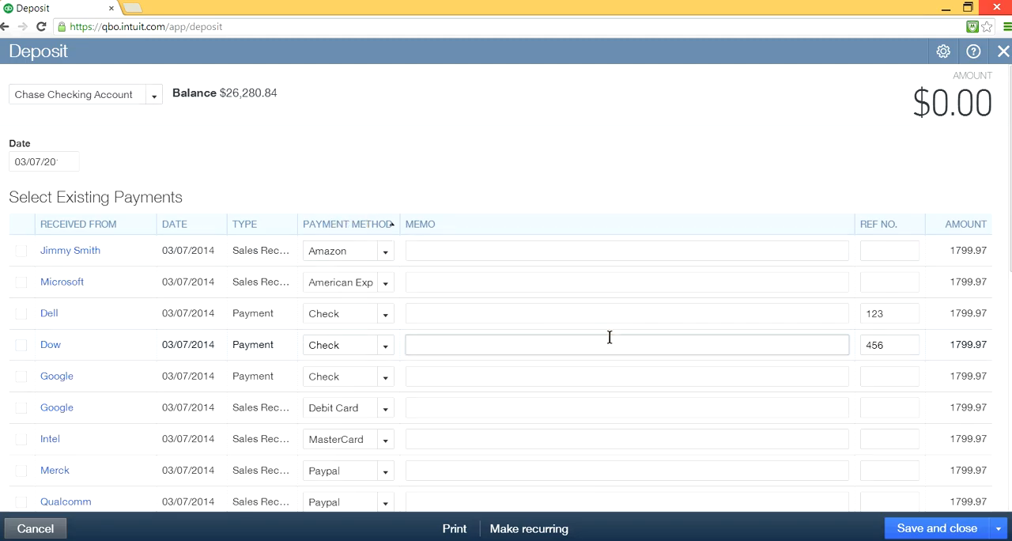
pyautogui.scroll(-1, 606, 335)
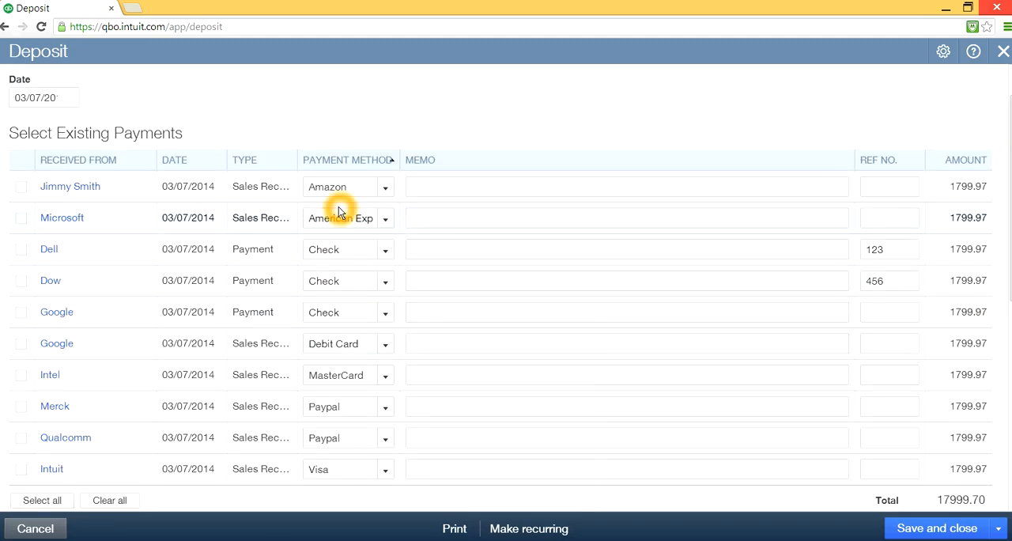
pyautogui.click(563, 355)
pyautogui.click(535, 344)
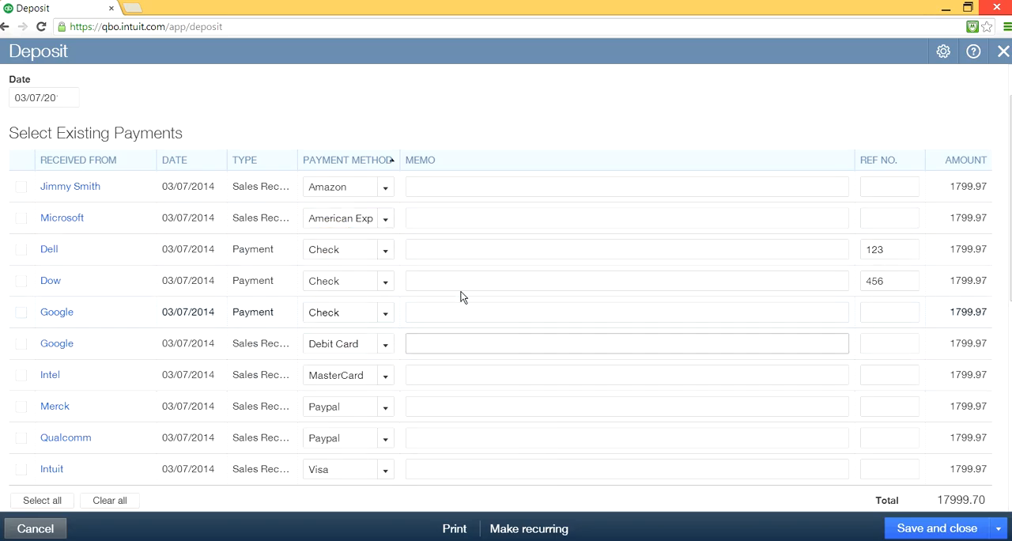
# - Examine the method, memo and amount of Microsoft's American Express receipt among the sorted payments
pyautogui.click(366, 223)
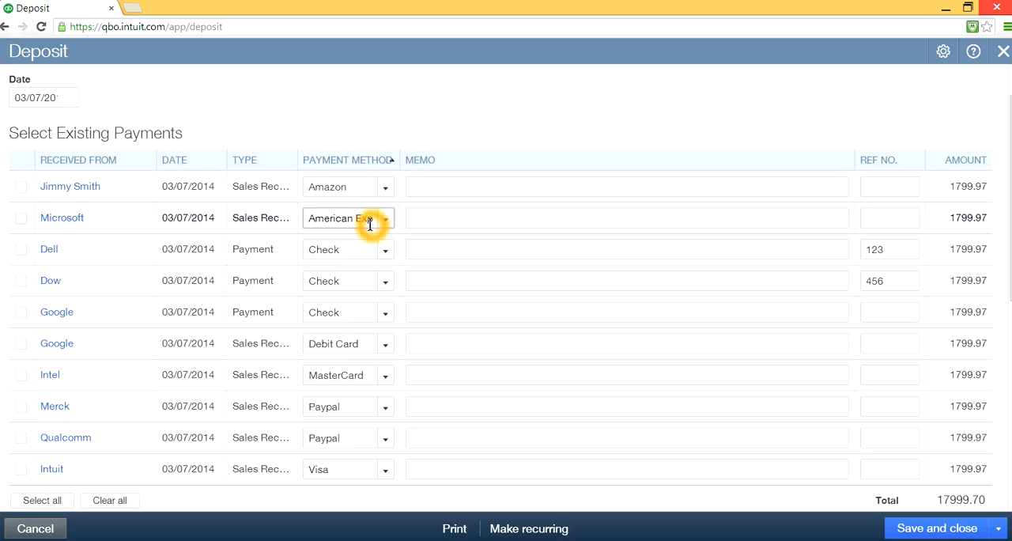
pyautogui.click(486, 238)
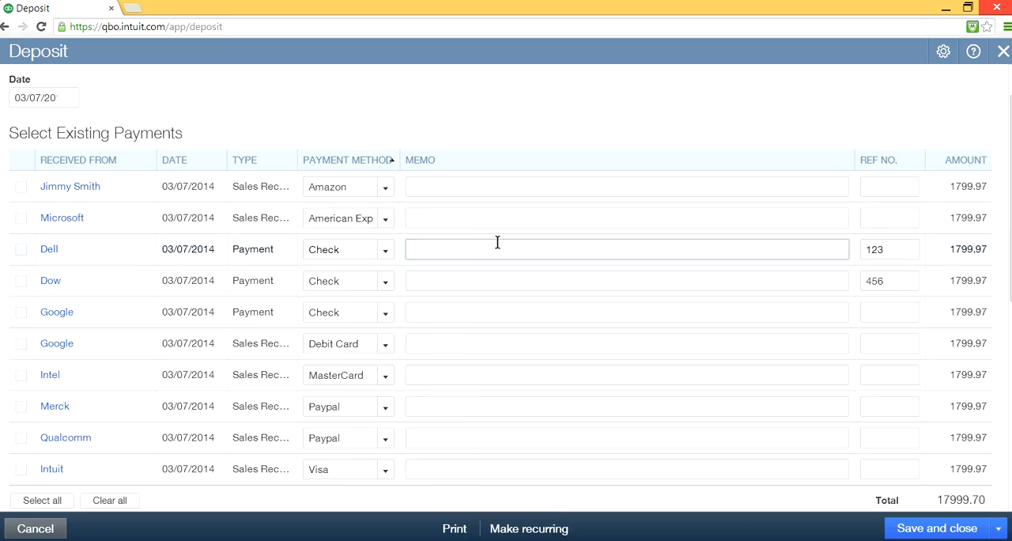
pyautogui.click(474, 306)
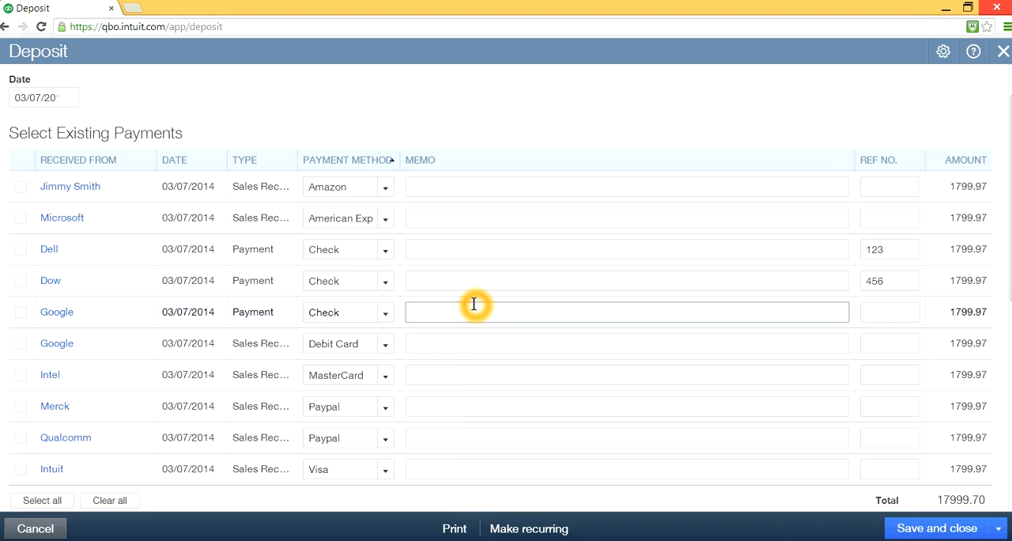
pyautogui.click(469, 216)
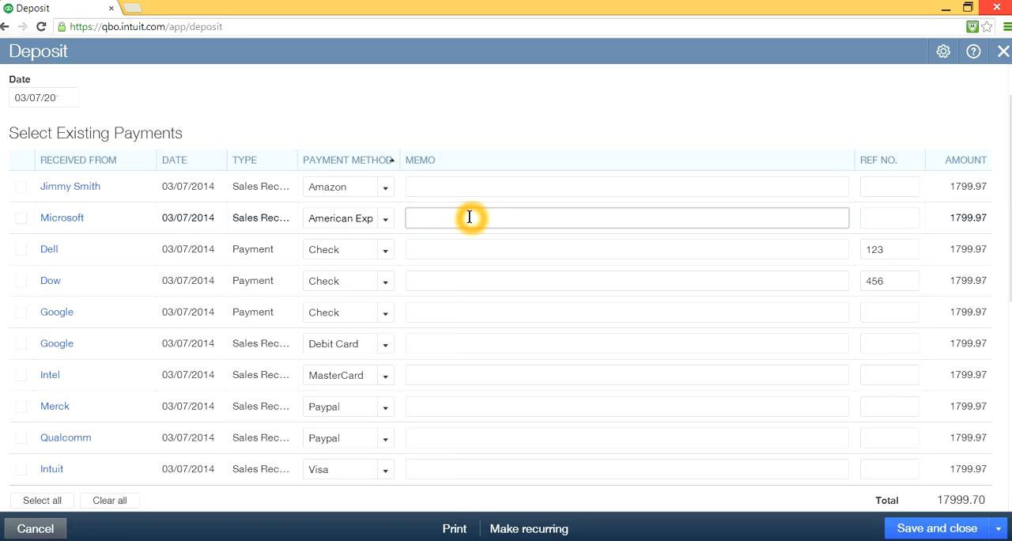
pyautogui.click(28, 224)
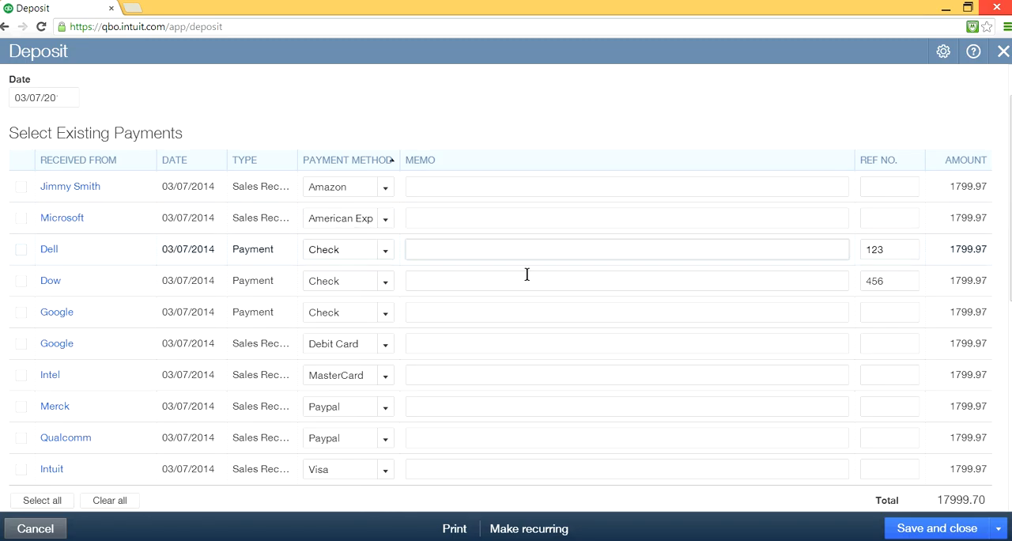
pyautogui.click(932, 214)
pyautogui.click(986, 222)
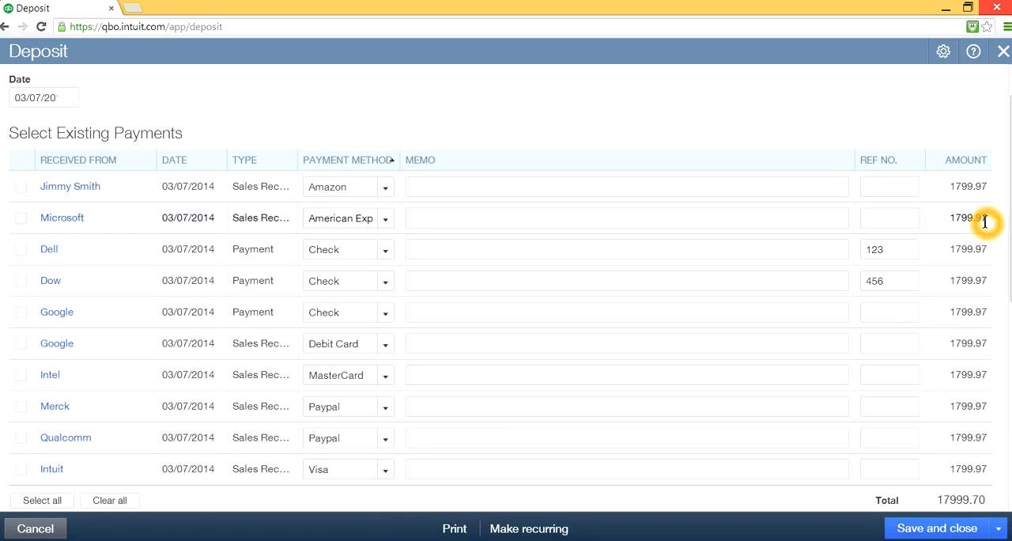
pyautogui.click(975, 220)
pyautogui.click(935, 218)
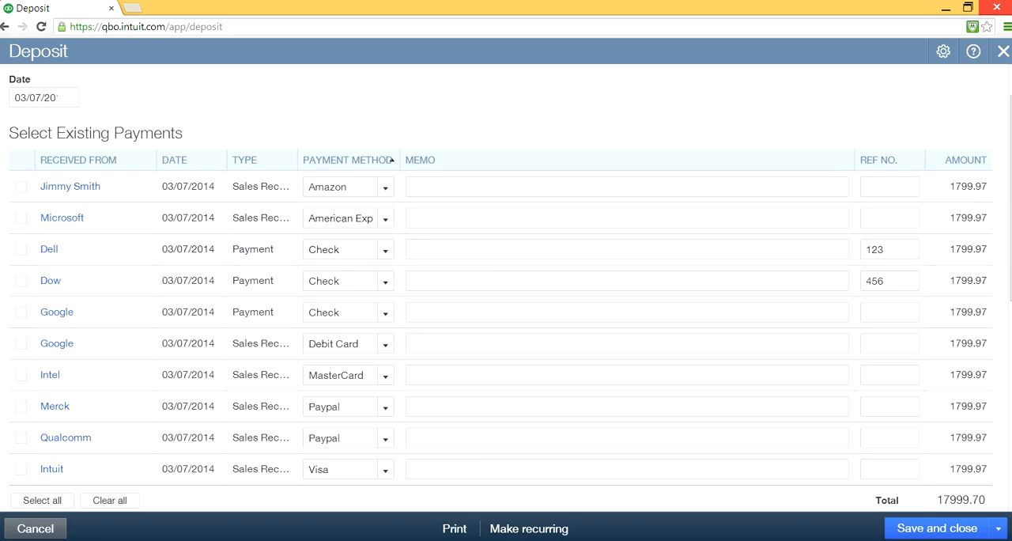
pyautogui.click(948, 261)
pyautogui.click(933, 220)
pyautogui.click(977, 219)
pyautogui.click(949, 221)
pyautogui.click(775, 236)
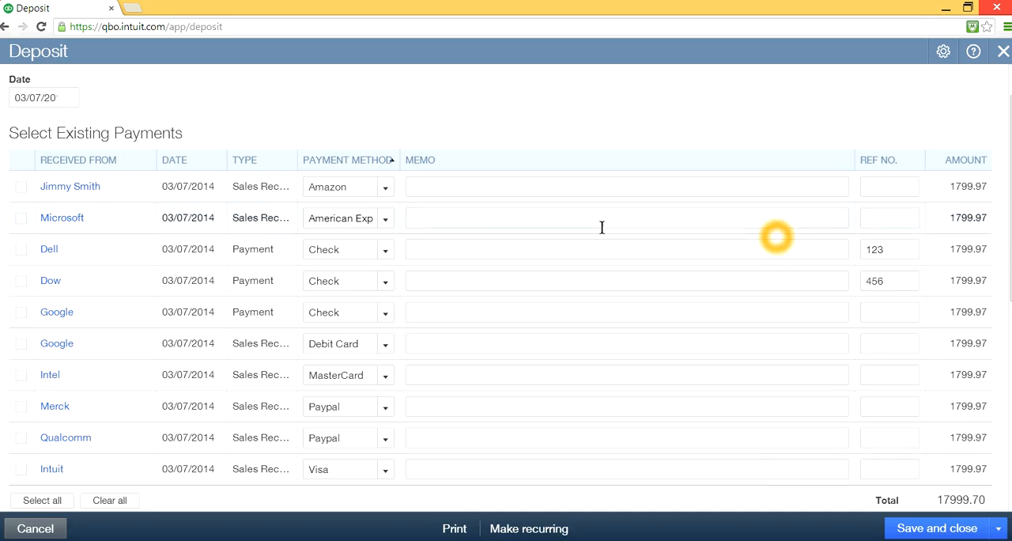
# - Include only Microsoft's American Express receipt in the Chase Checking Account deposit, then save it and start another deposit
pyautogui.click(20, 220)
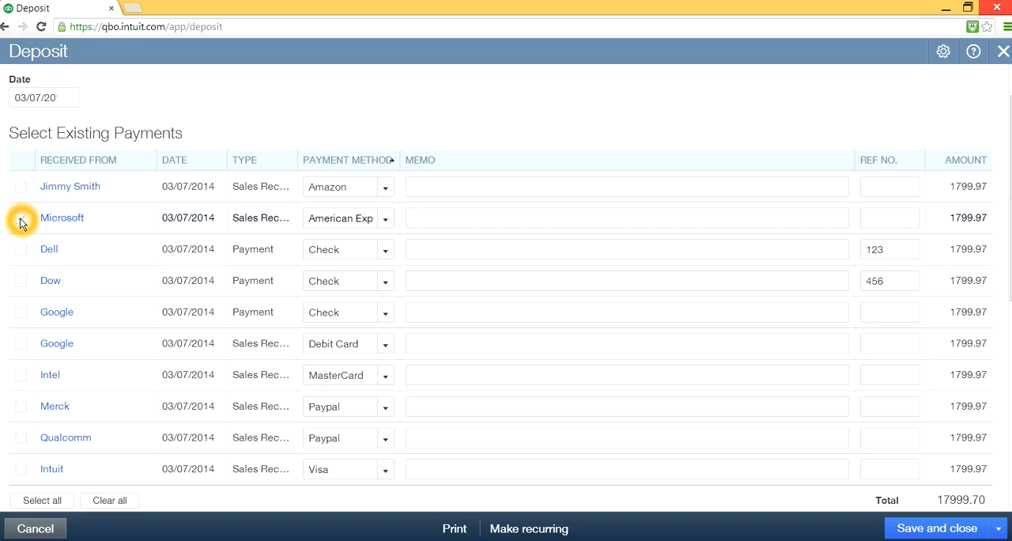
pyautogui.click(632, 369)
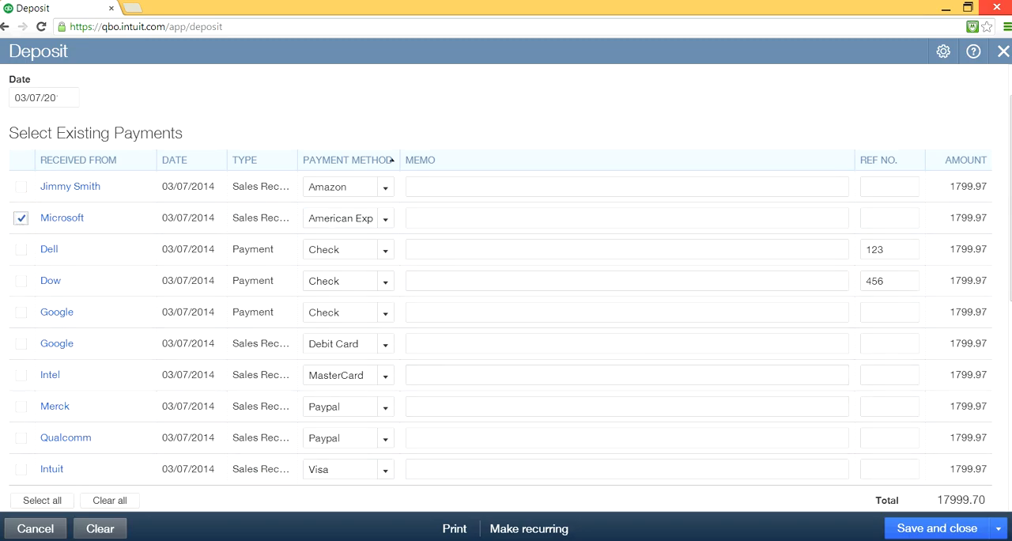
pyautogui.click(886, 525)
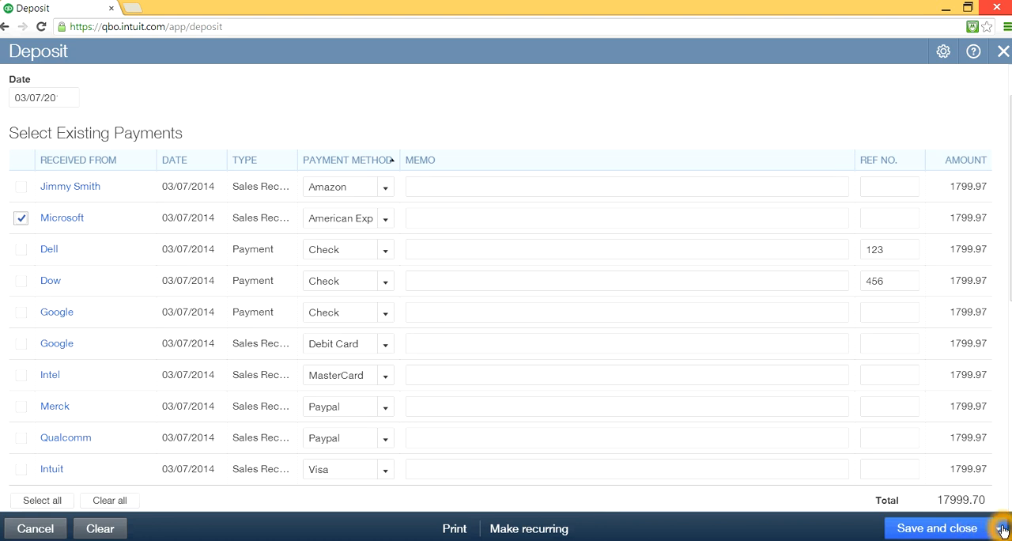
pyautogui.scroll(-3, 506, 285)
pyautogui.scroll(2, 506, 285)
pyautogui.moveTo(1010, 297); pyautogui.dragTo(1010, 264)
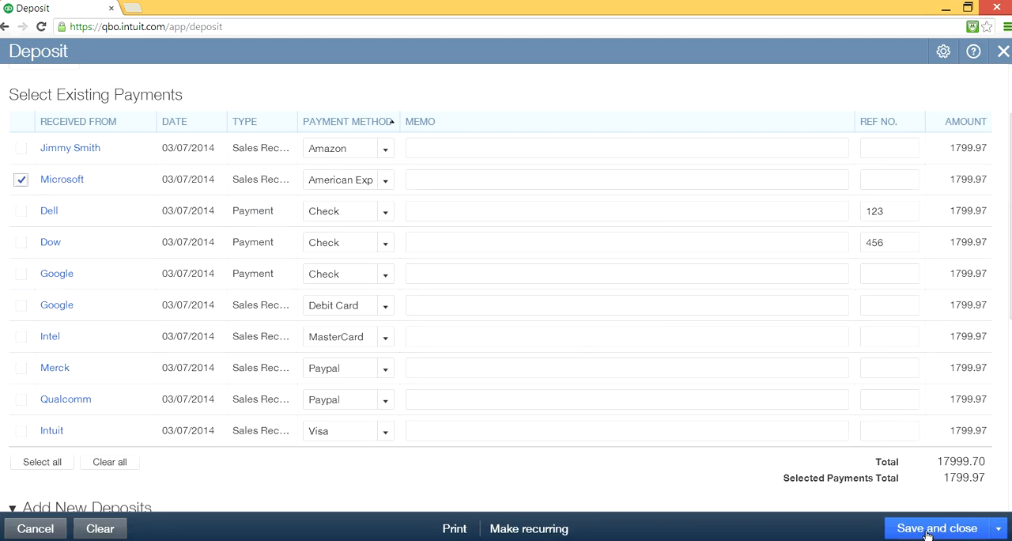
pyautogui.click(1000, 534)
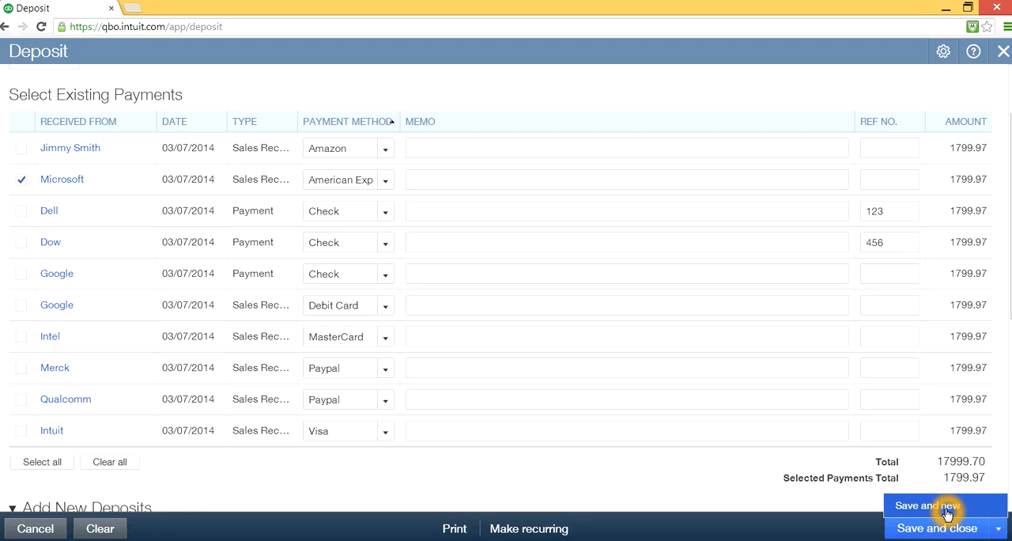
pyautogui.click(945, 507)
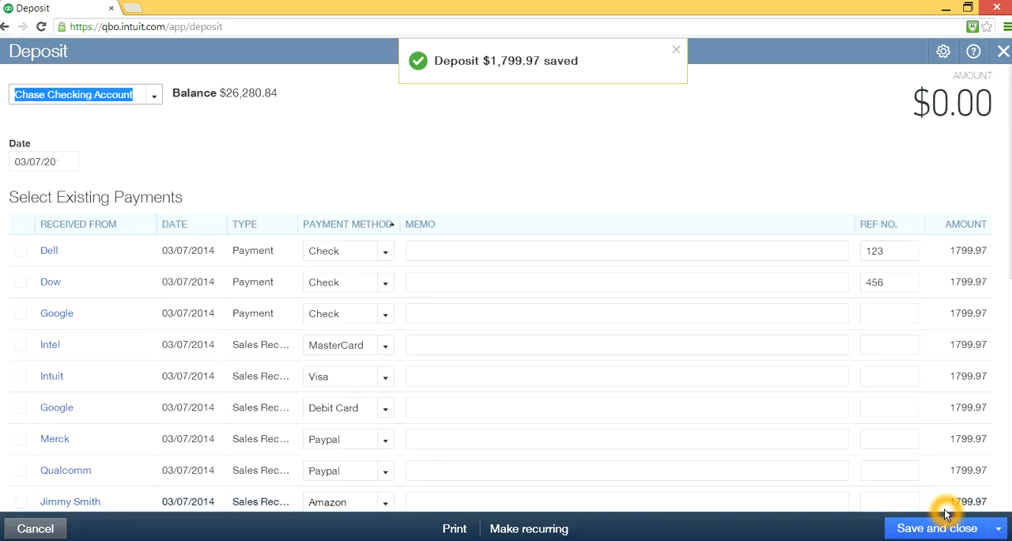
# - Include the three check payments from Dell, Dow and Google in the Chase Checking Account deposit
pyautogui.click(677, 53)
pyautogui.click(649, 351)
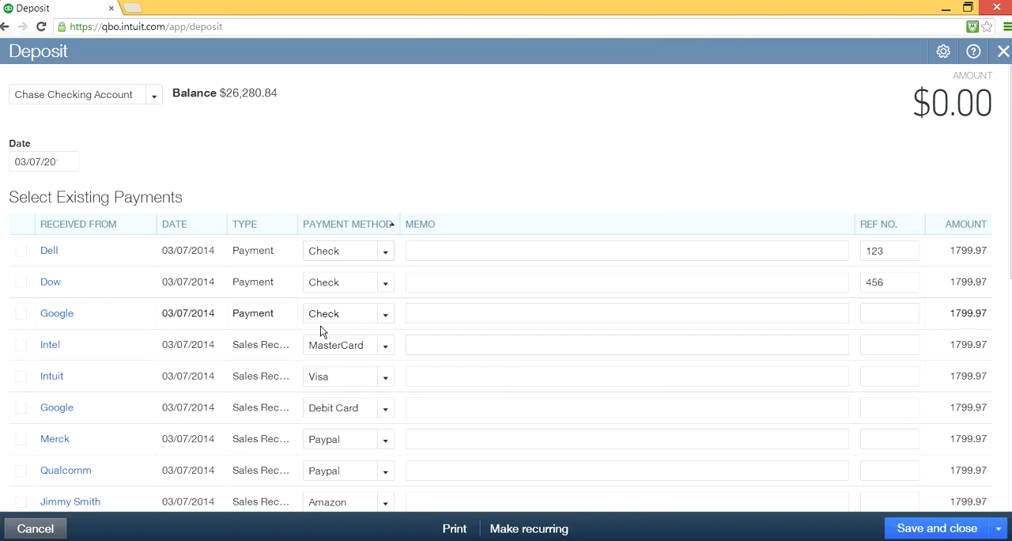
pyautogui.click(333, 254)
pyautogui.click(423, 321)
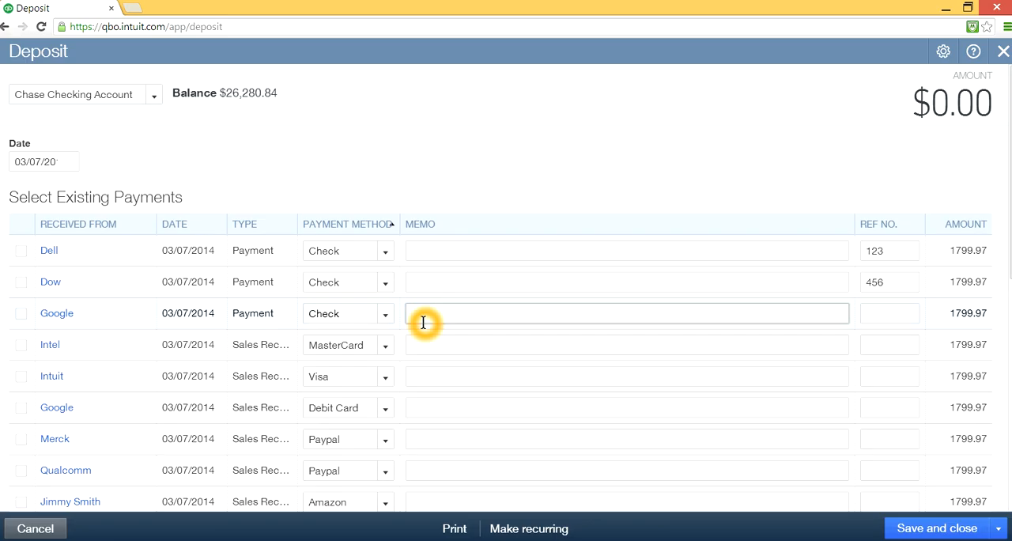
pyautogui.click(343, 303)
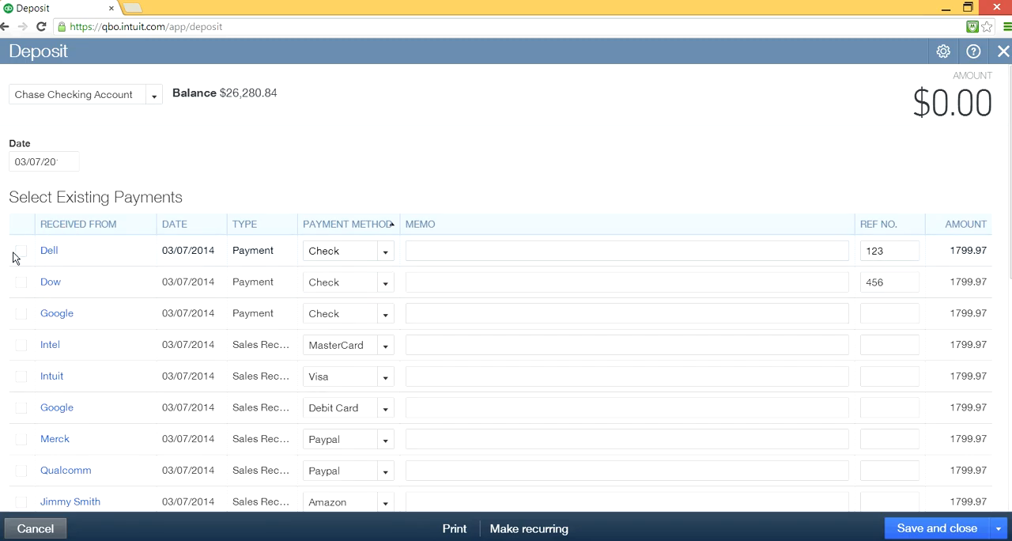
pyautogui.click(23, 254)
pyautogui.click(20, 283)
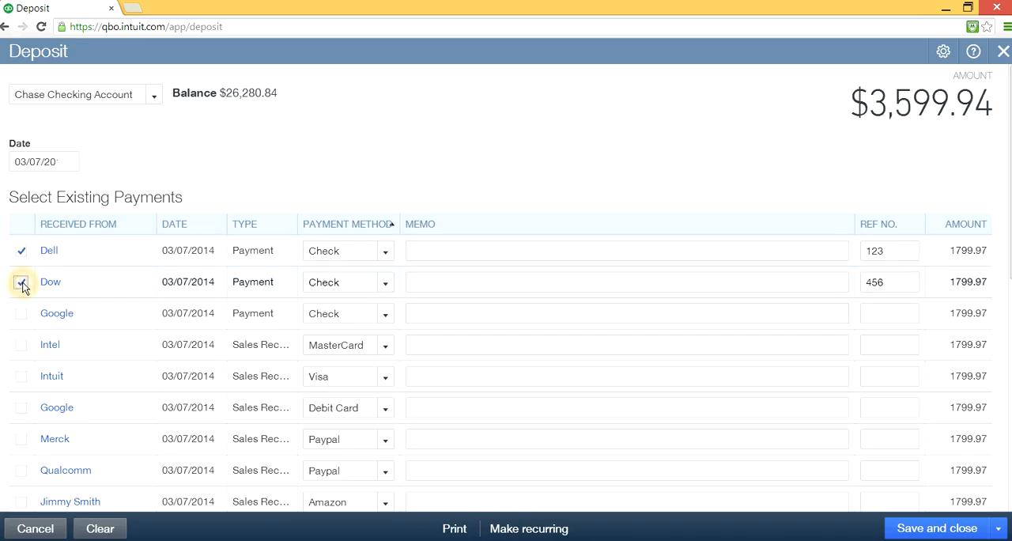
pyautogui.click(21, 317)
# - Examine the selected payments total and the overall deposit total for the three check payments
pyautogui.scroll(-1, 592, 366)
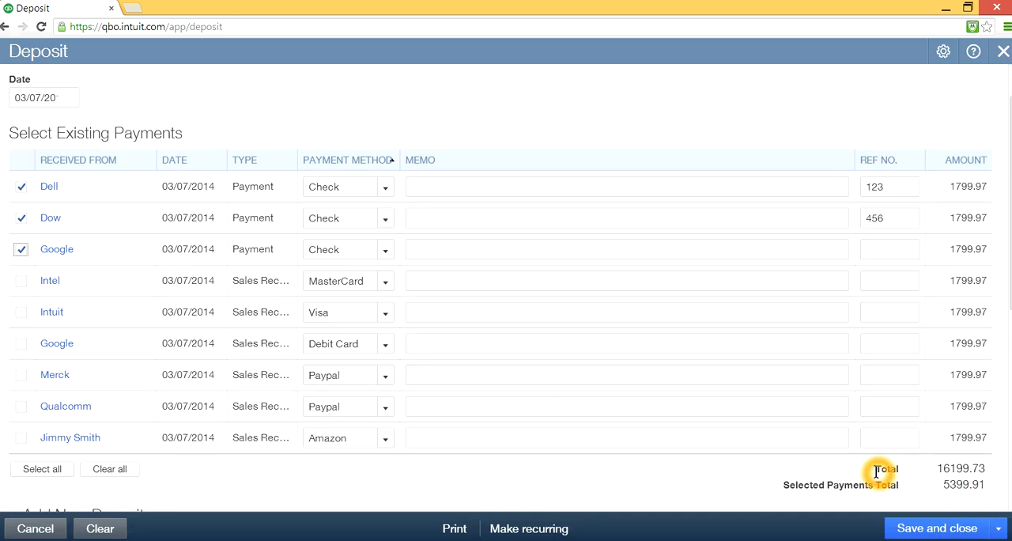
pyautogui.scroll(-3, 890, 483)
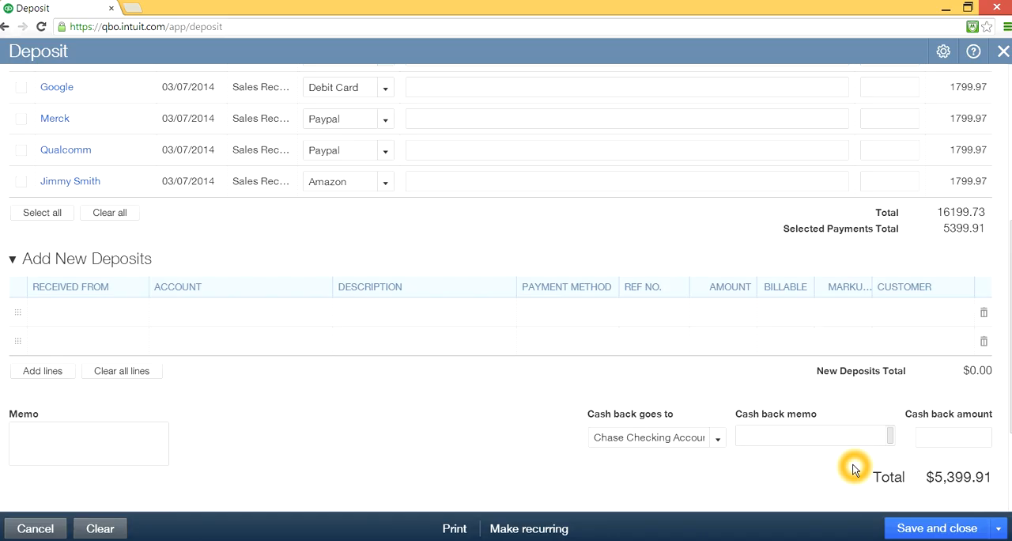
pyautogui.scroll(2, 853, 466)
pyautogui.scroll(2, 853, 469)
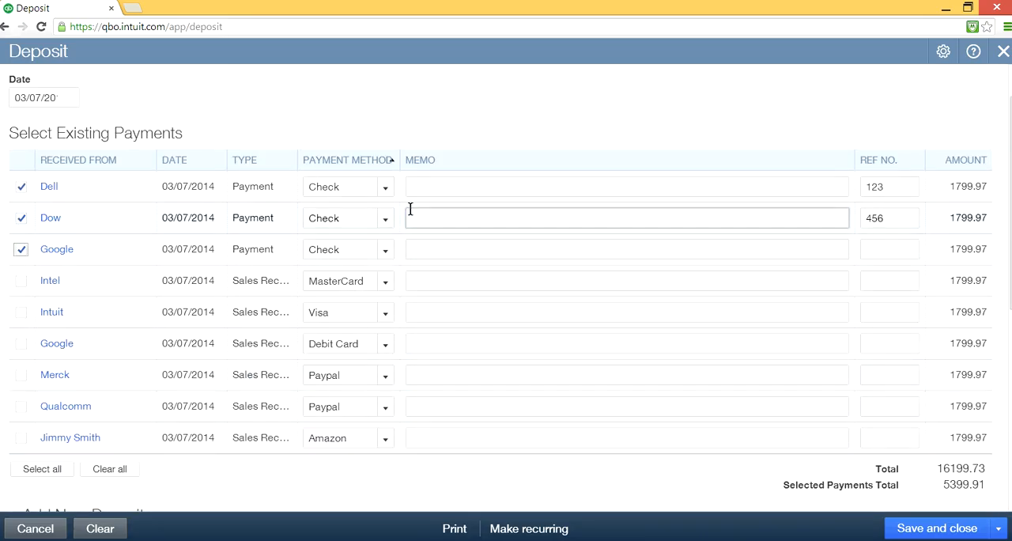
pyautogui.click(407, 252)
pyautogui.click(497, 273)
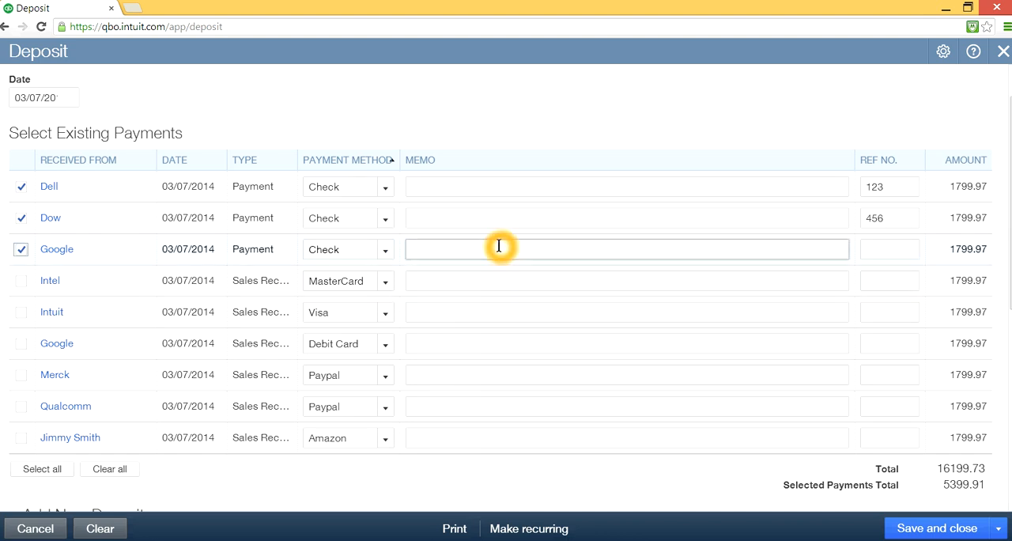
pyautogui.click(671, 391)
pyautogui.scroll(-3, 697, 395)
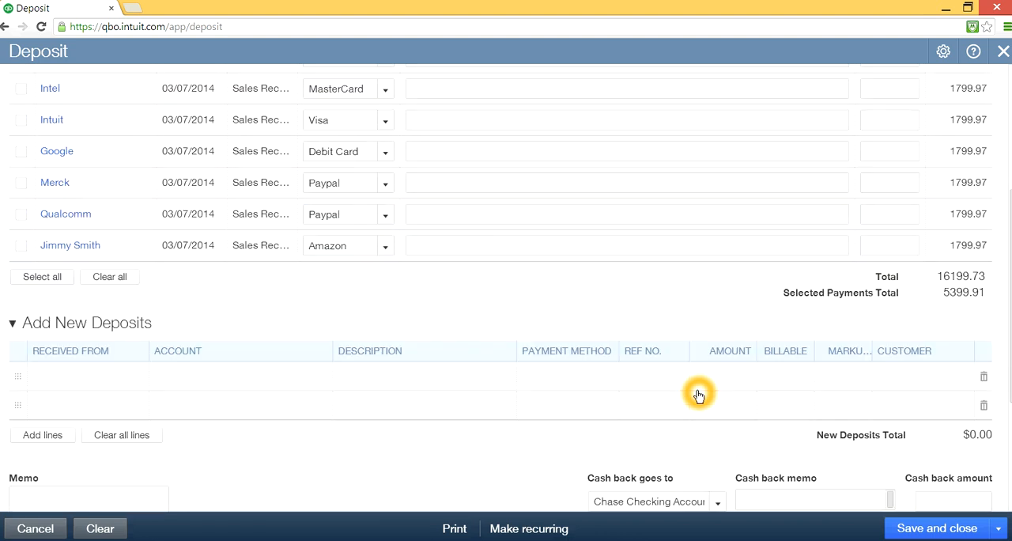
pyautogui.click(967, 474)
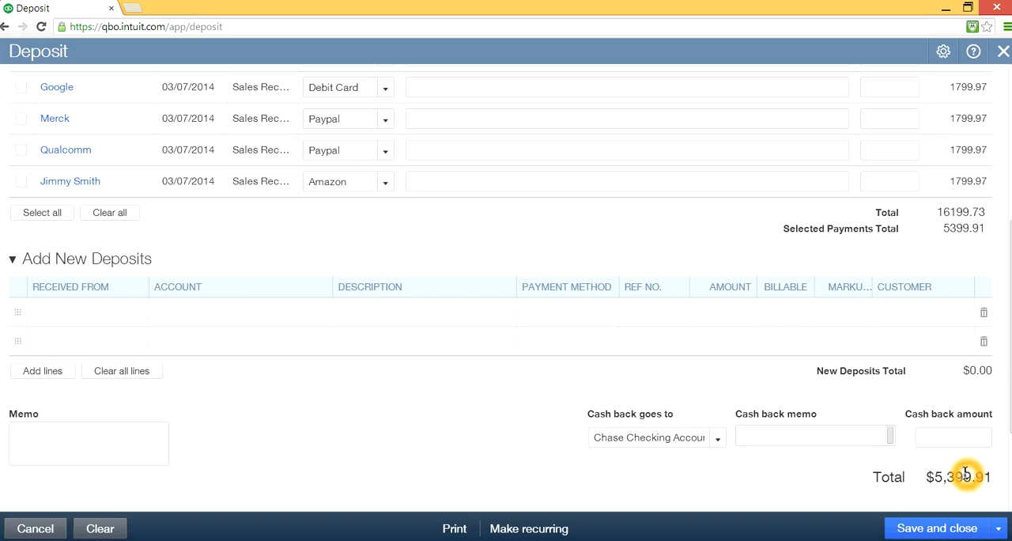
pyautogui.click(961, 475)
pyautogui.click(851, 465)
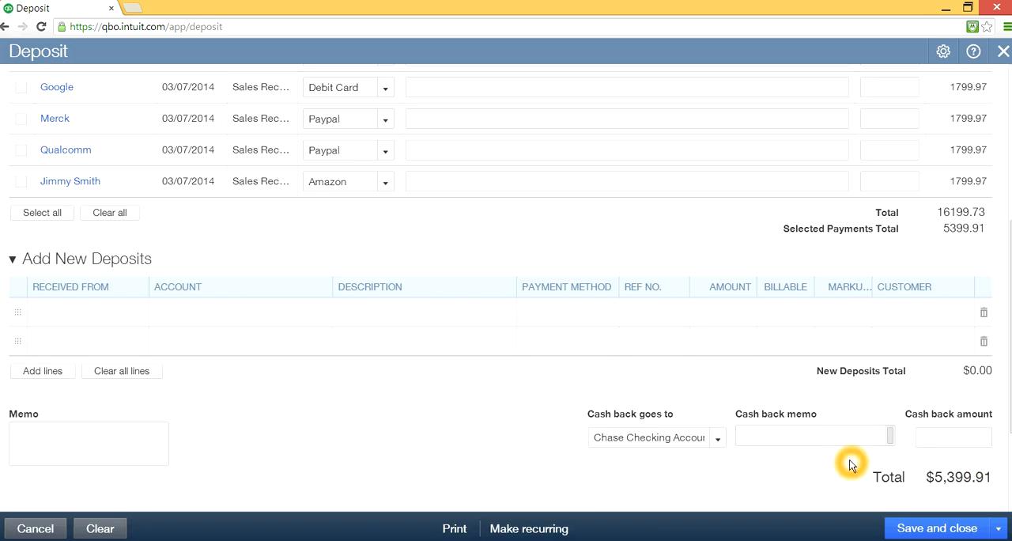
# - Save the deposit of the three checks and start another deposit
pyautogui.click(1003, 456)
pyautogui.click(904, 457)
pyautogui.click(902, 456)
pyautogui.click(995, 534)
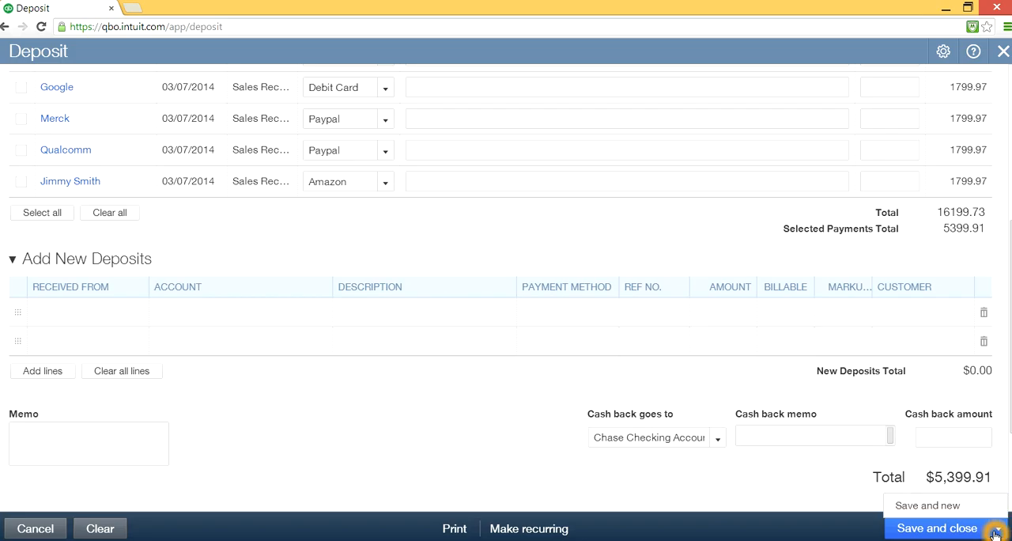
pyautogui.click(934, 508)
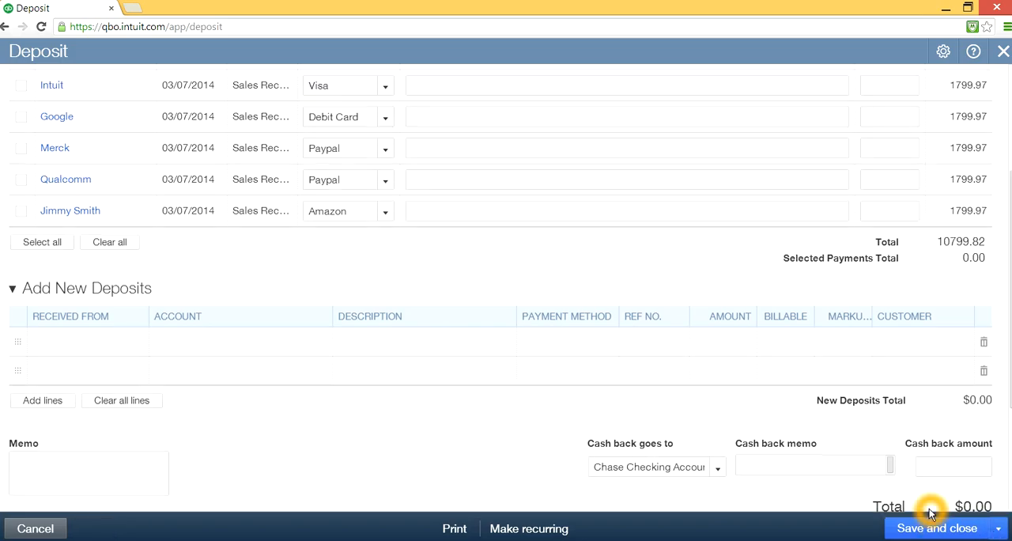
# - Include only Google's Debit Card sales receipt in the Chase Checking Account deposit
pyautogui.click(676, 49)
pyautogui.click(609, 323)
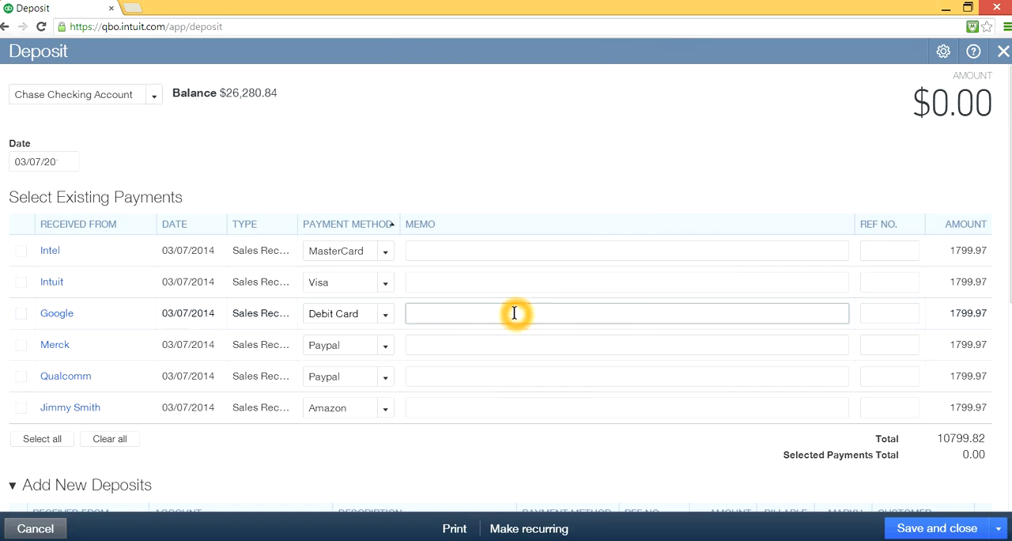
pyautogui.click(398, 314)
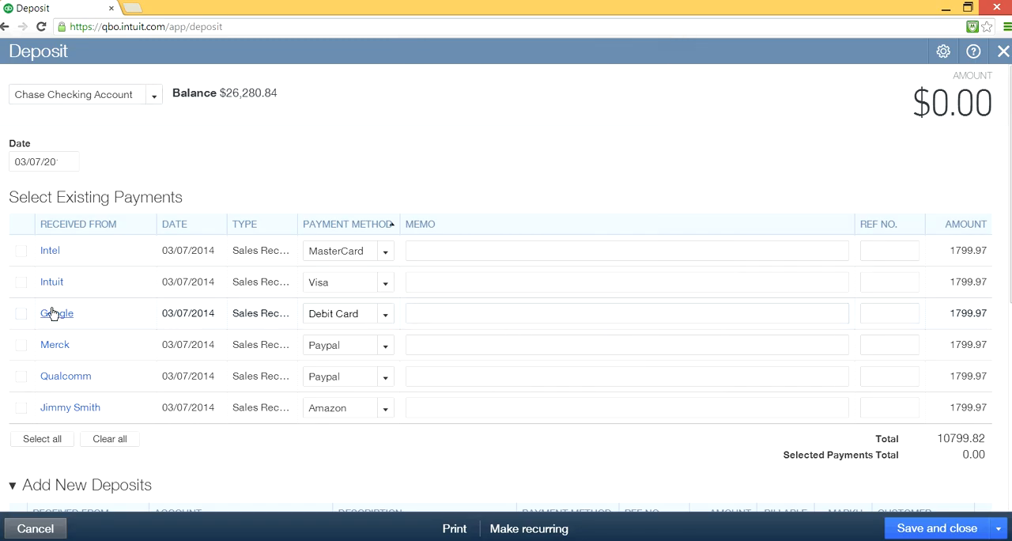
pyautogui.click(25, 314)
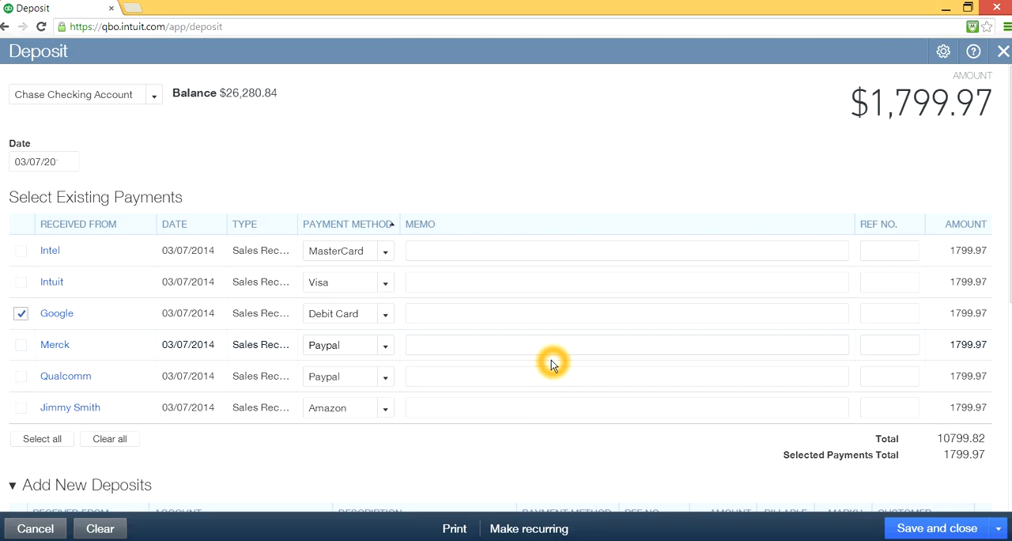
pyautogui.click(966, 325)
pyautogui.click(966, 316)
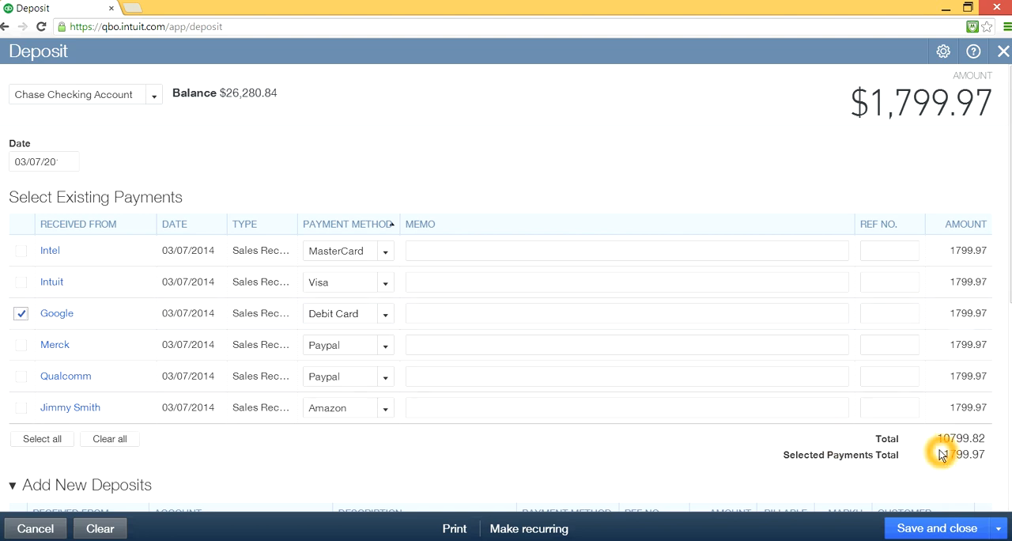
# - Save the Debit Card deposit and start another deposit
pyautogui.click(999, 531)
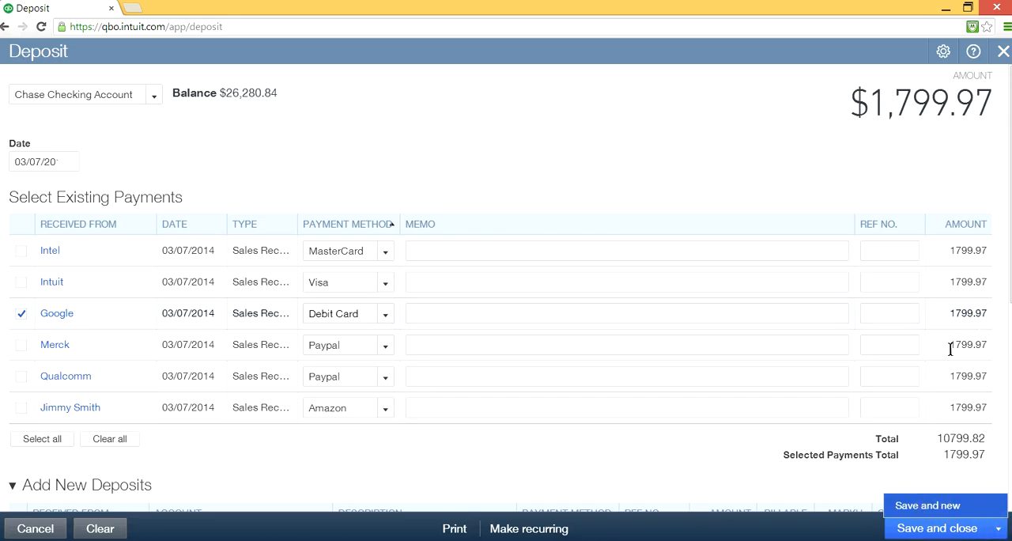
pyautogui.click(924, 508)
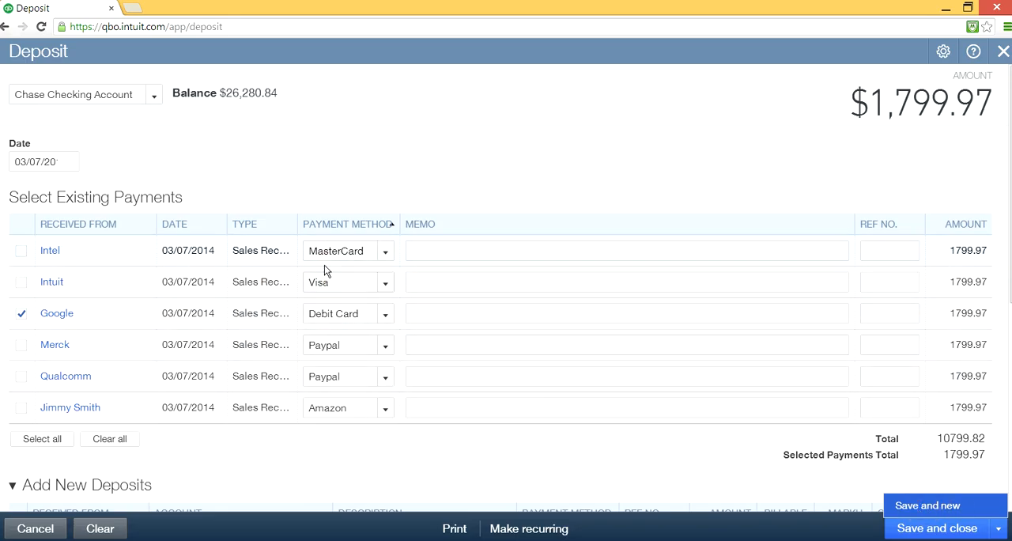
pyautogui.click(316, 284)
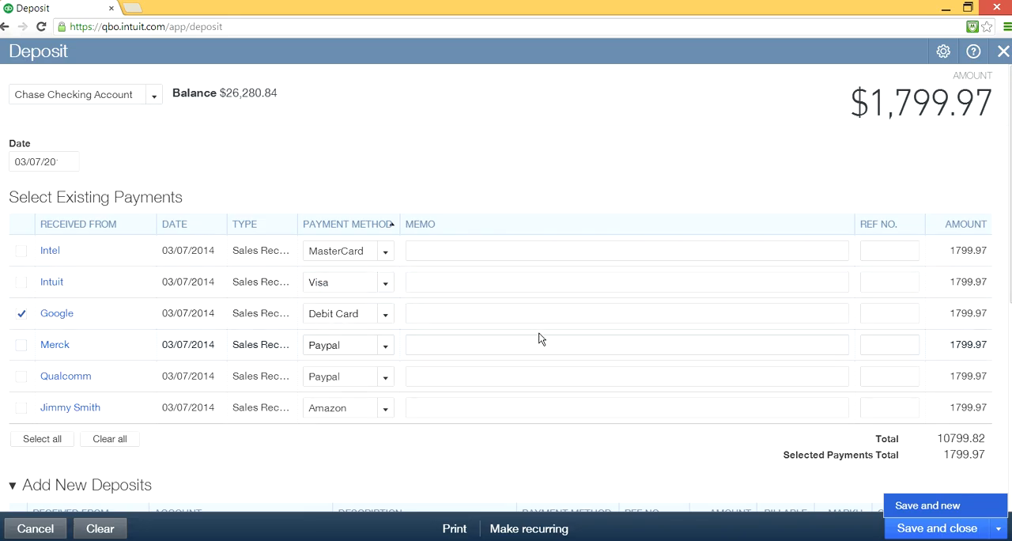
pyautogui.click(953, 314)
pyautogui.click(951, 315)
pyautogui.click(957, 315)
pyautogui.click(922, 510)
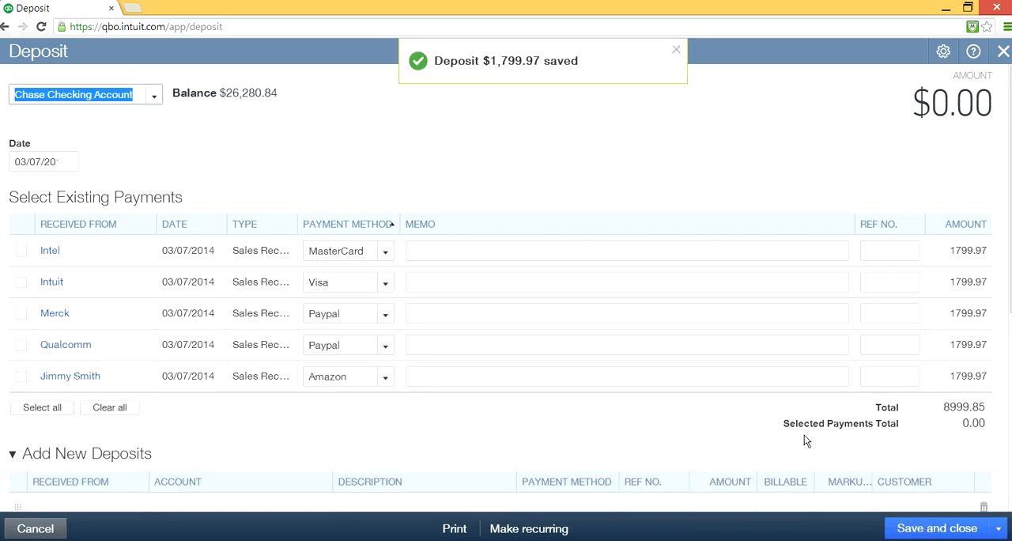
# - Include Intel's MasterCard receipt and Intuit's Visa receipt together in the Chase Checking Account deposit
pyautogui.click(674, 51)
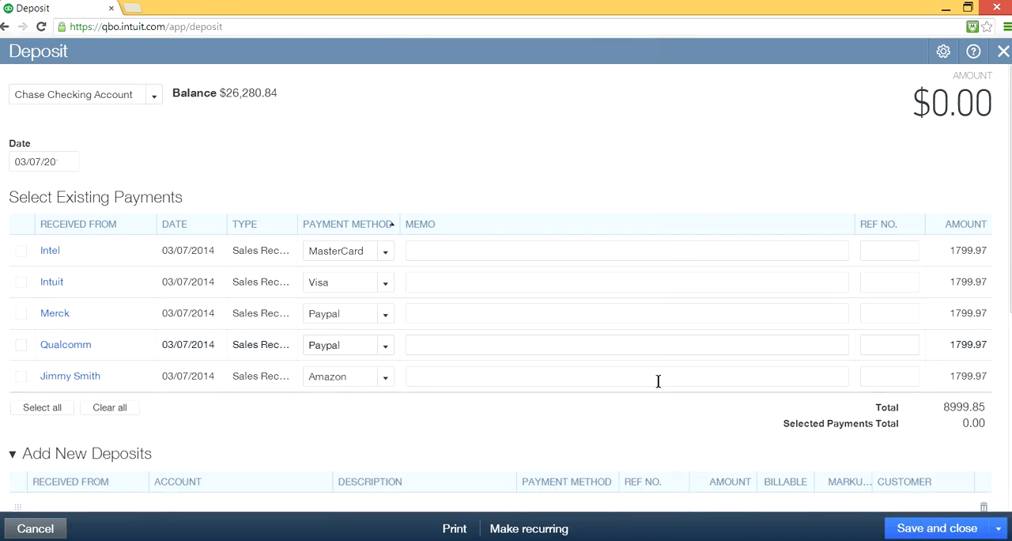
pyautogui.click(344, 264)
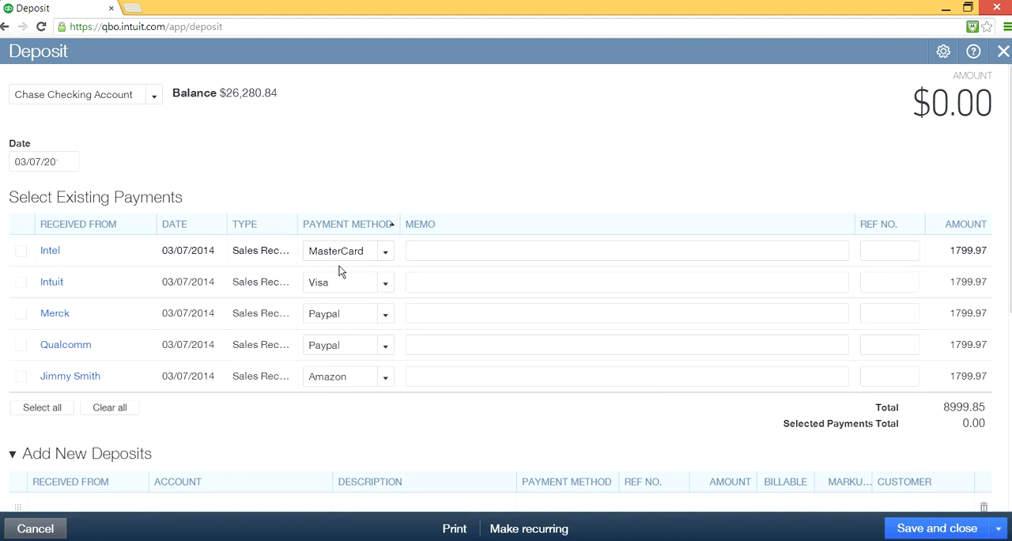
pyautogui.click(338, 292)
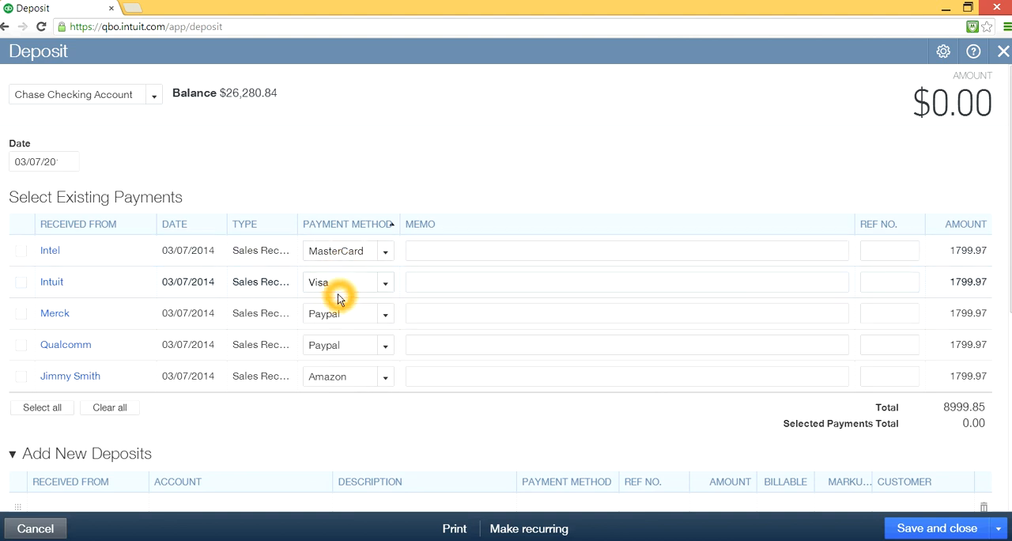
pyautogui.click(385, 285)
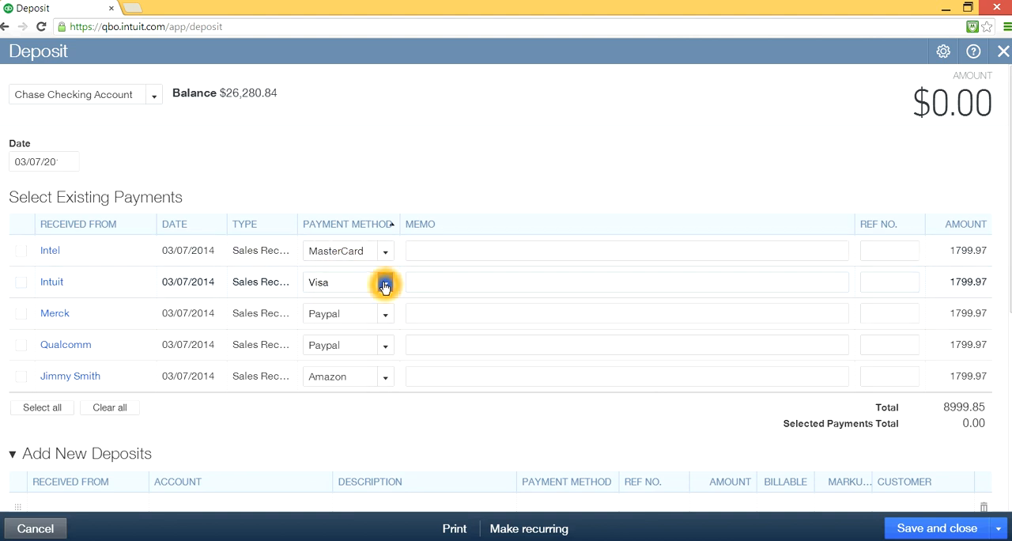
pyautogui.click(23, 253)
pyautogui.click(22, 282)
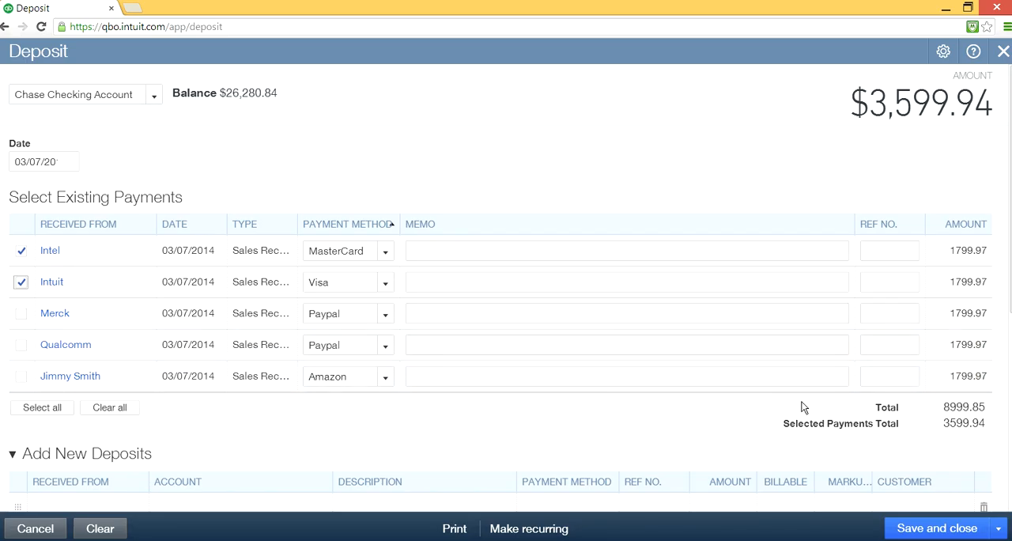
# - Examine the selected payments total and the final deposit total for the MasterCard and Visa receipts
pyautogui.click(844, 413)
pyautogui.click(977, 429)
pyautogui.click(948, 425)
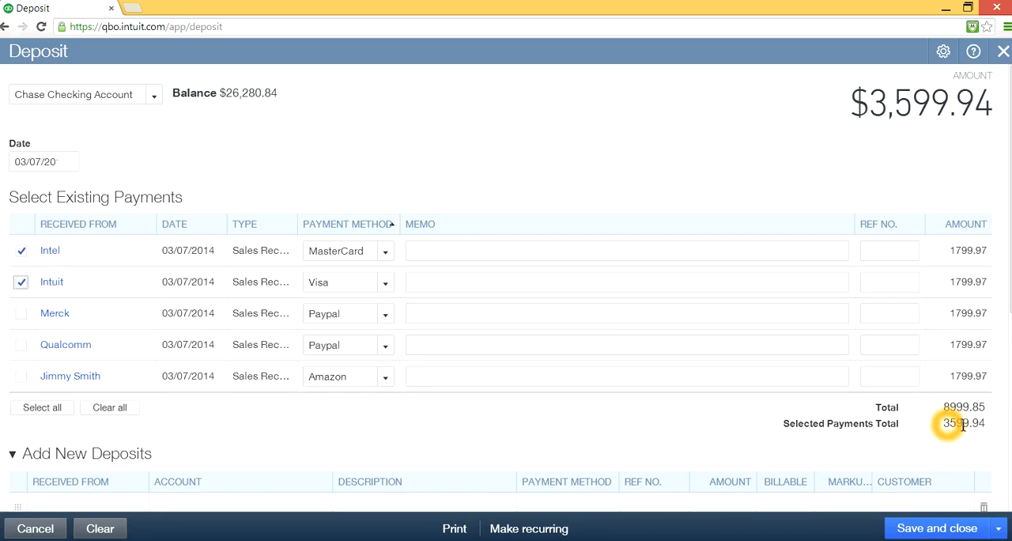
pyautogui.click(964, 425)
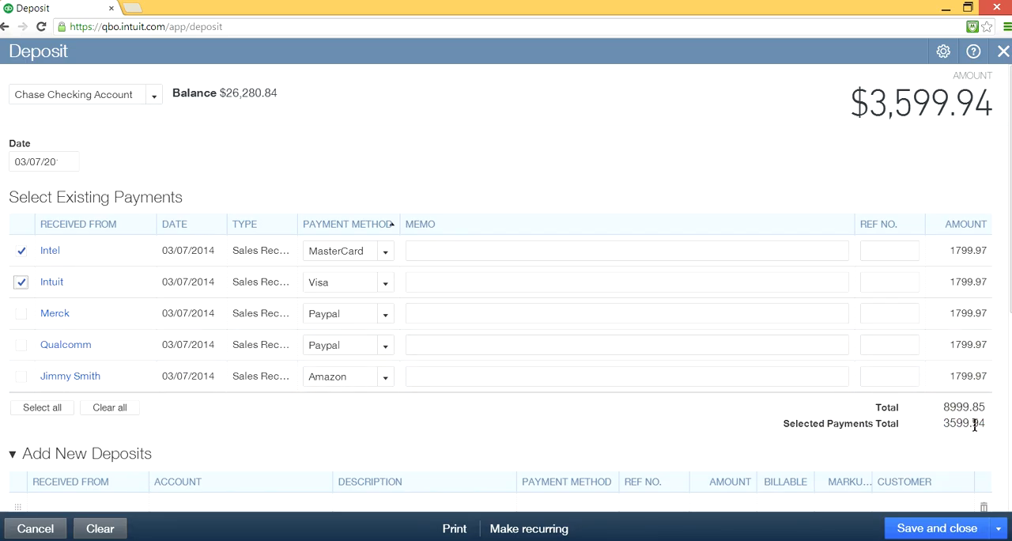
pyautogui.click(946, 425)
pyautogui.click(927, 431)
pyautogui.scroll(-3, 926, 432)
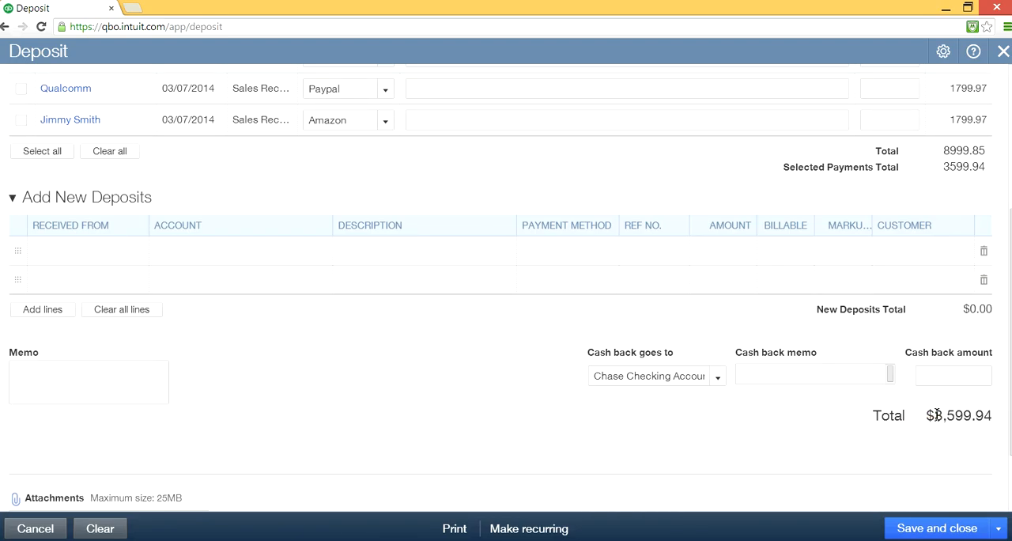
pyautogui.click(876, 415)
pyautogui.scroll(3, 874, 415)
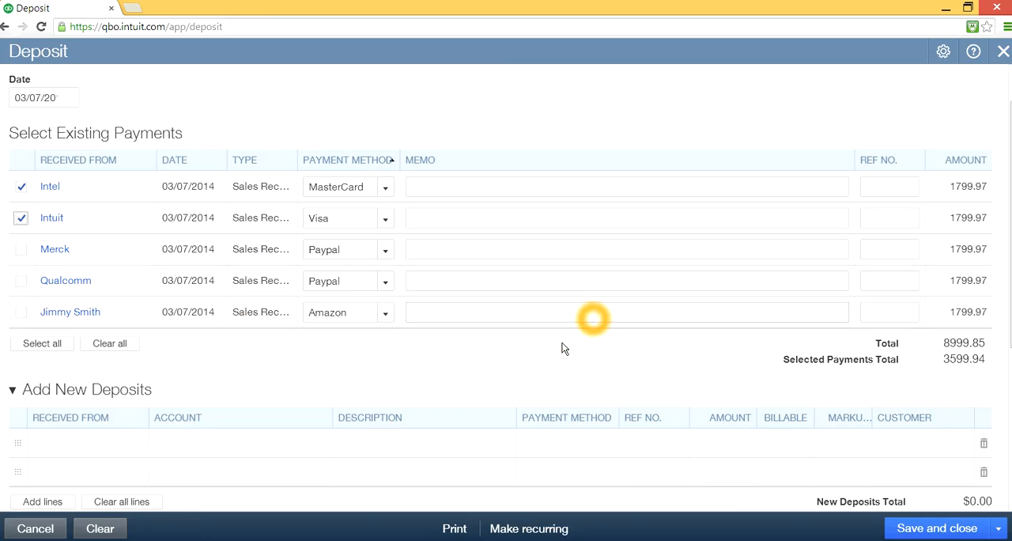
pyautogui.scroll(-3, 770, 366)
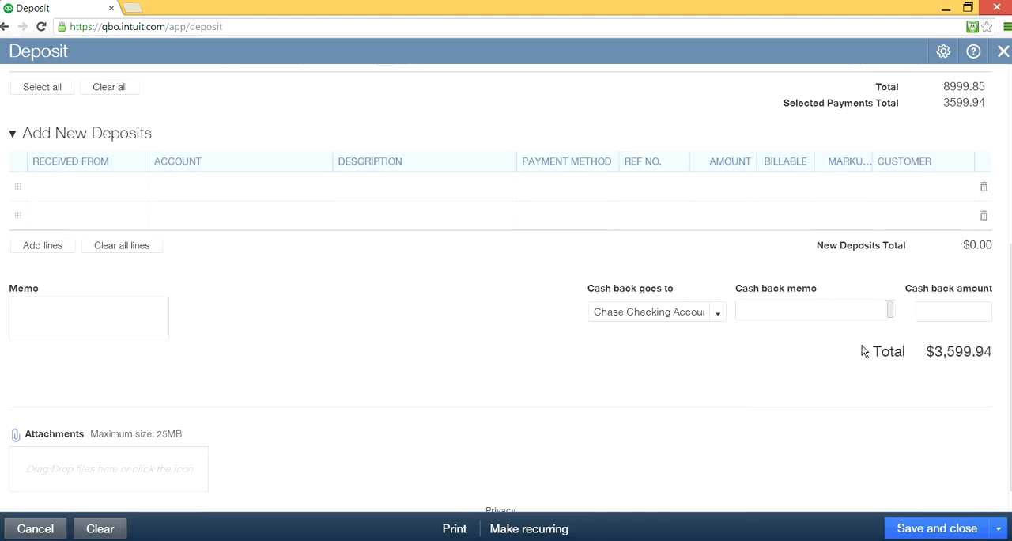
pyautogui.click(802, 349)
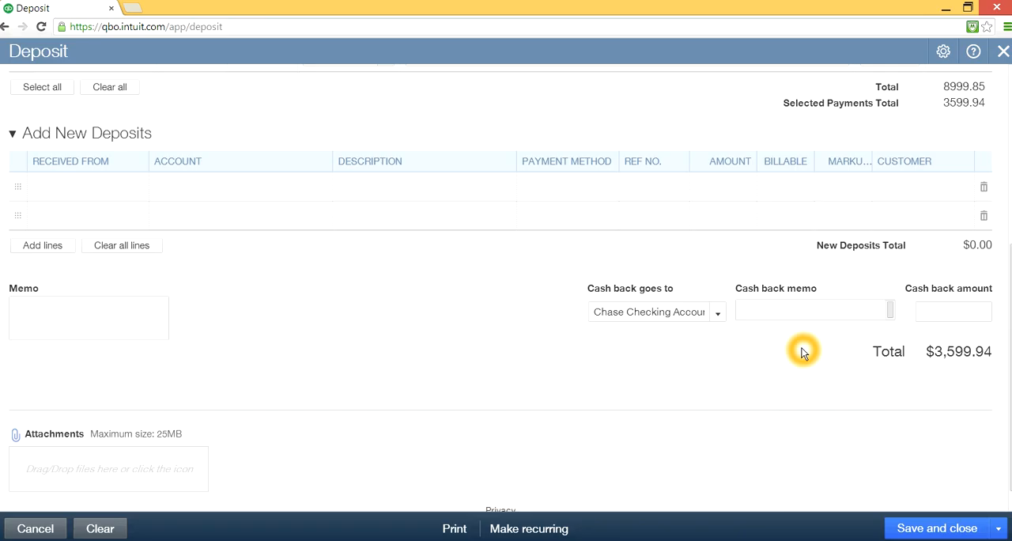
pyautogui.scroll(2, 801, 350)
pyautogui.scroll(1, 801, 351)
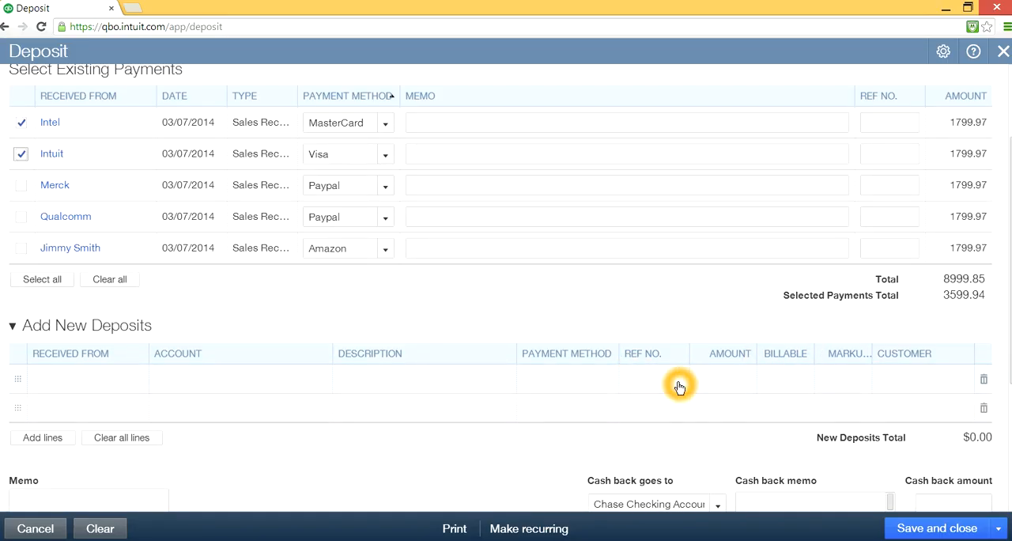
pyautogui.scroll(1, 704, 330)
pyautogui.scroll(-1, 701, 336)
# - Start a new account for the first line under Add New Deposits
pyautogui.click(947, 332)
pyautogui.click(381, 383)
pyautogui.click(107, 378)
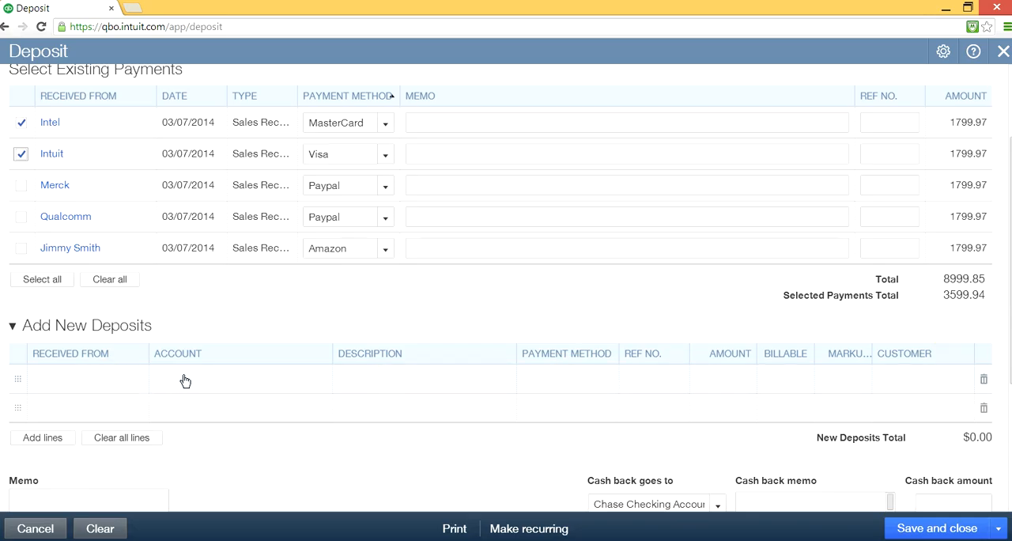
pyautogui.click(237, 380)
pyautogui.click(237, 379)
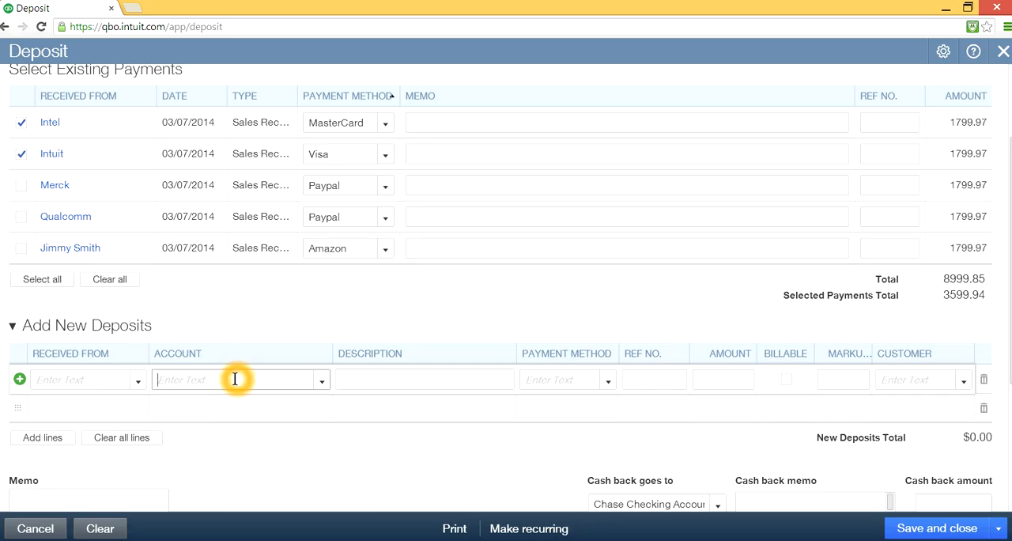
pyautogui.click(322, 381)
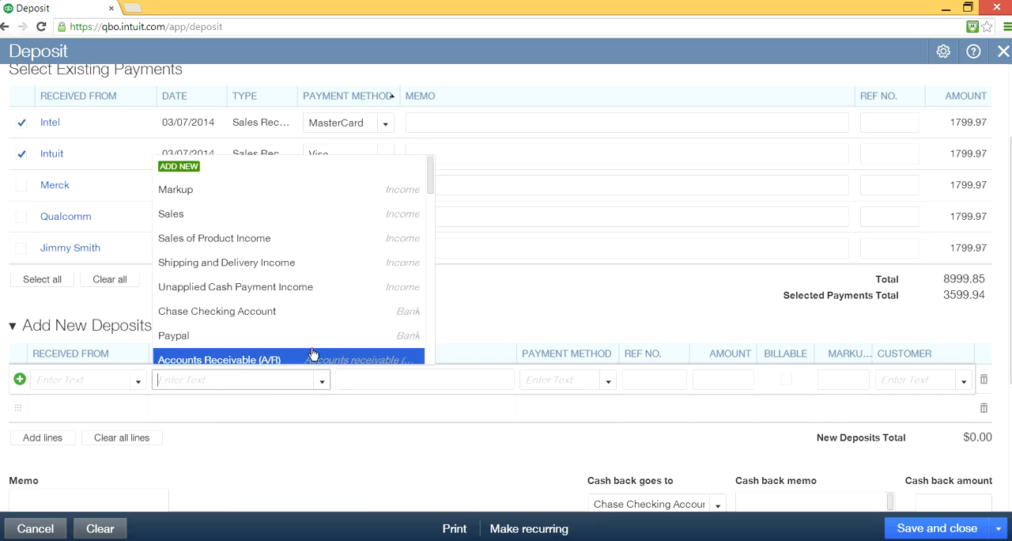
pyautogui.click(347, 282)
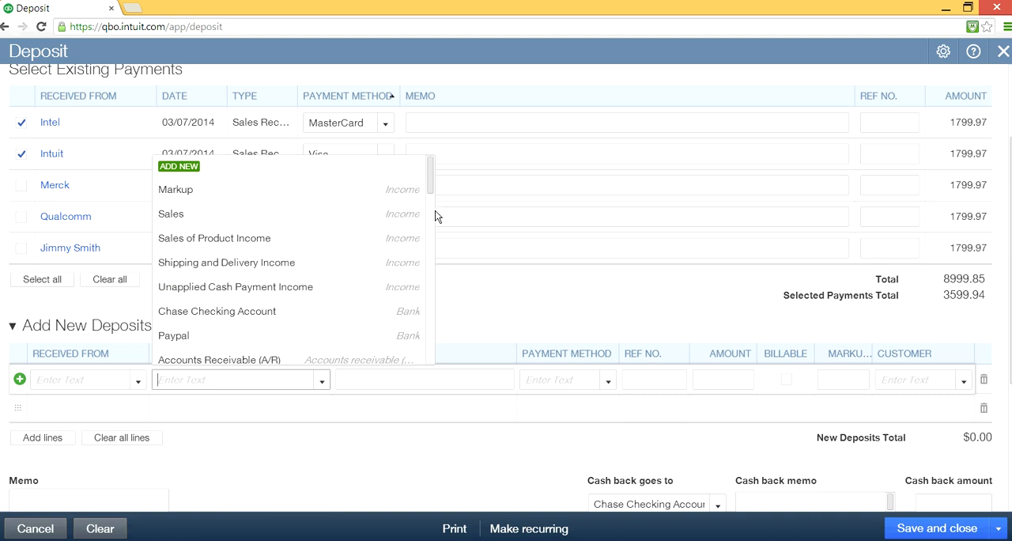
pyautogui.moveTo(430, 183)
pyautogui.mouseDown()
pyautogui.moveTo(436, 252)
pyautogui.moveTo(426, 164)
pyautogui.mouseUp()
pyautogui.click(199, 167)
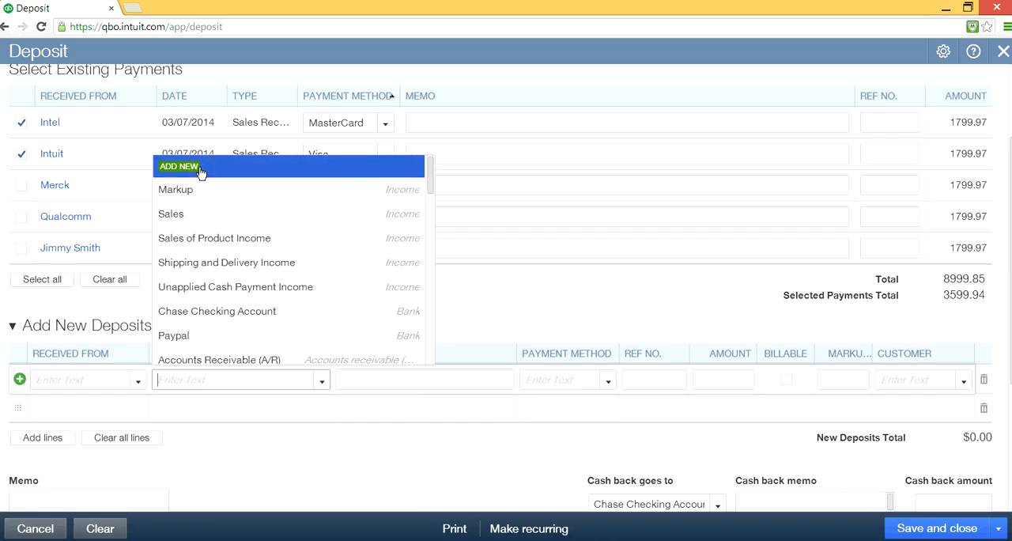
pyautogui.click(282, 278)
pyautogui.click(338, 147)
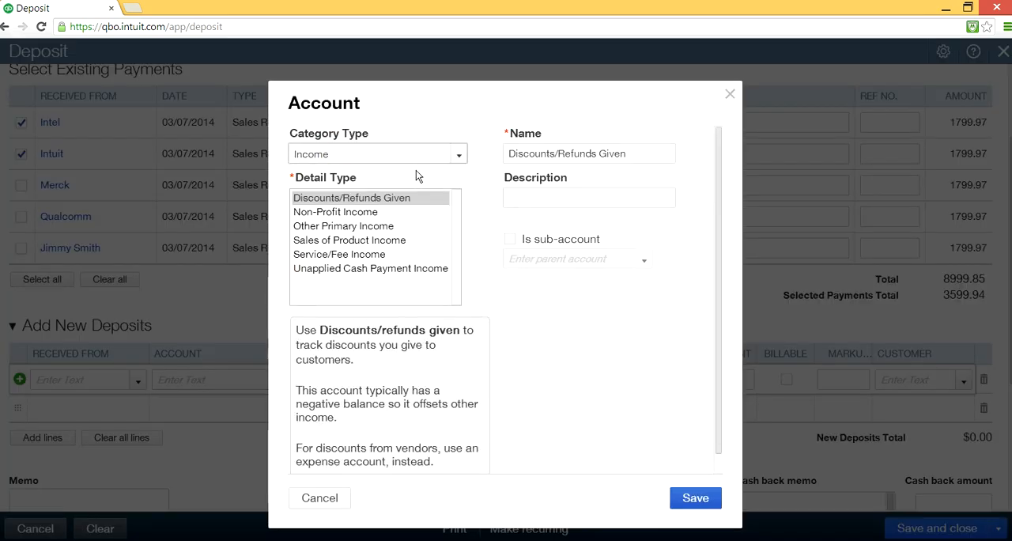
# - Set the new account's category to Cost of Goods Sold with detail type Other Costs of Services - COS
pyautogui.click(457, 156)
pyautogui.click(368, 269)
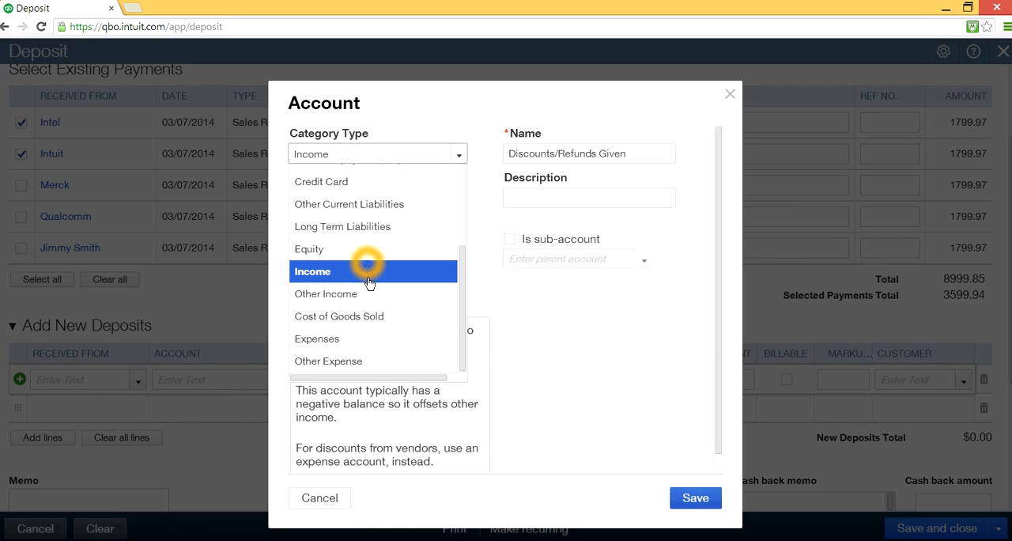
pyautogui.click(365, 316)
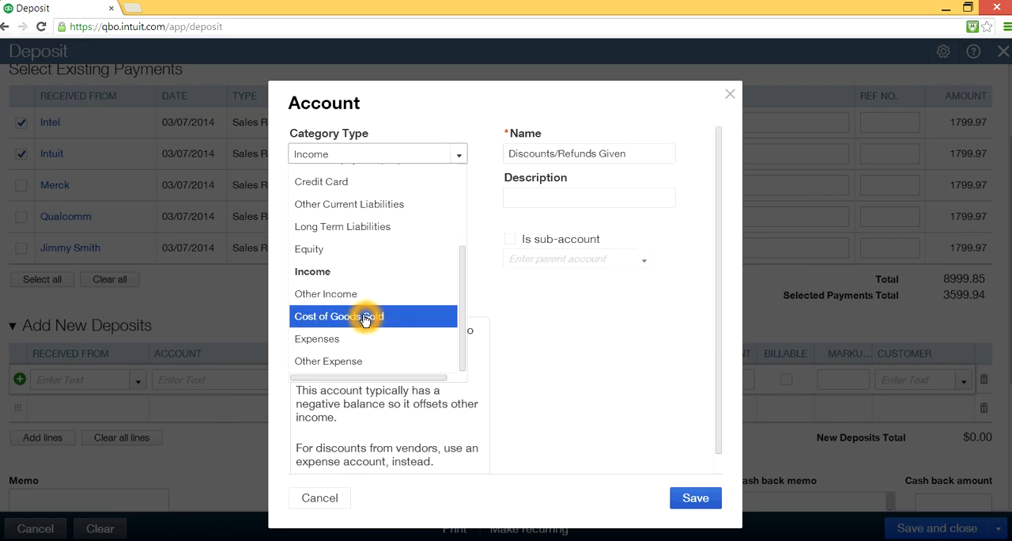
pyautogui.click(363, 318)
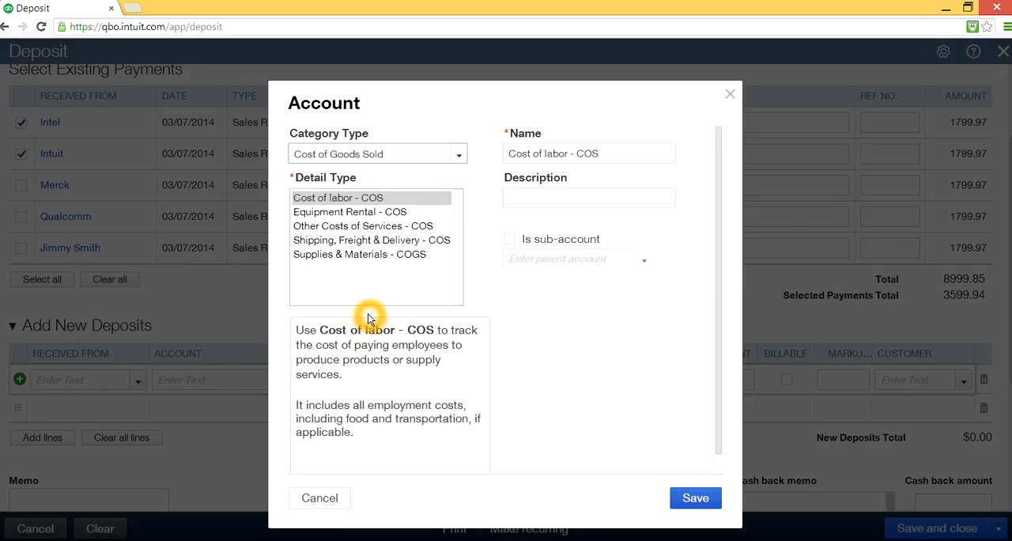
pyautogui.click(306, 227)
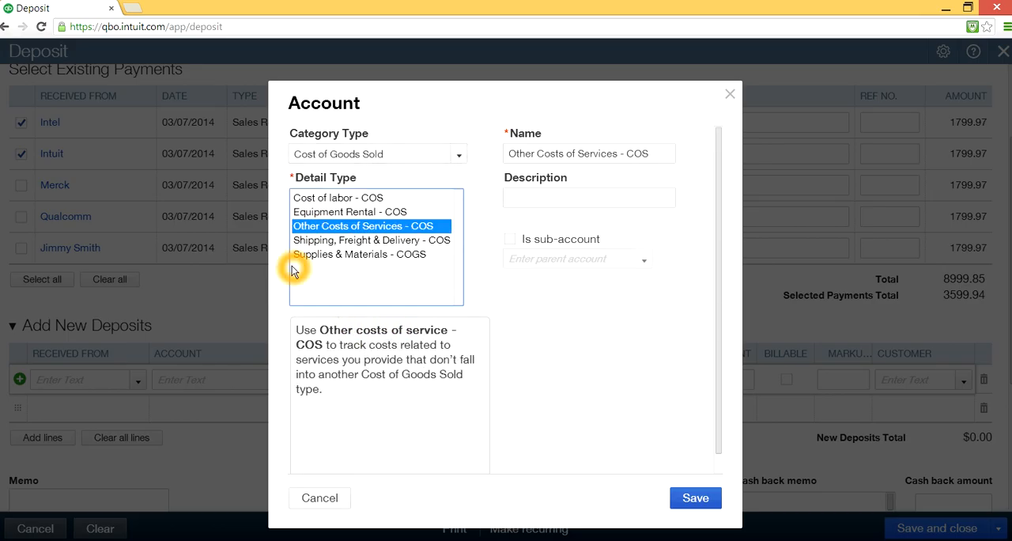
# - Change the new account's category to Expenses and its detail type to Bank Charges
pyautogui.click(458, 154)
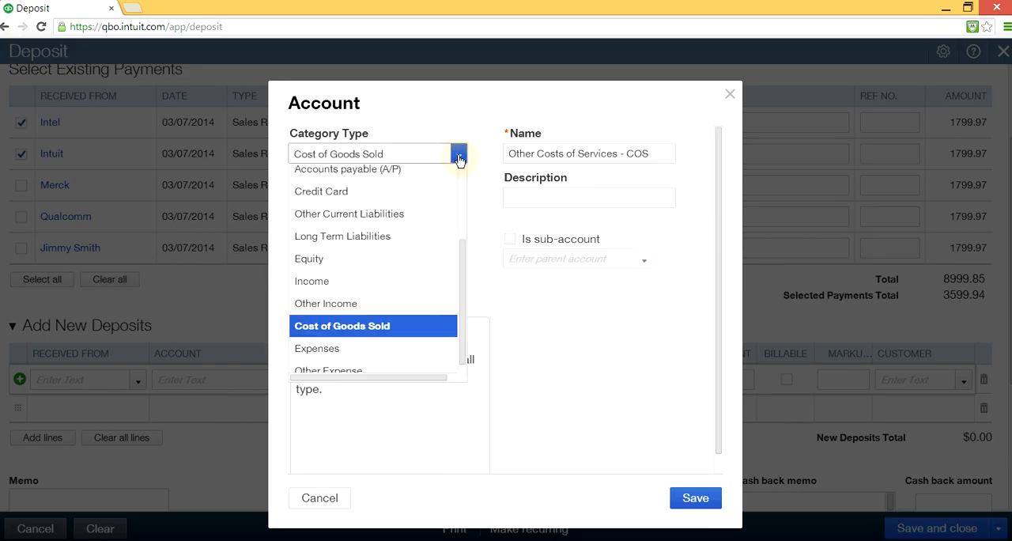
pyautogui.click(458, 267)
pyautogui.moveTo(460, 264); pyautogui.dragTo(461, 161)
pyautogui.click(461, 158)
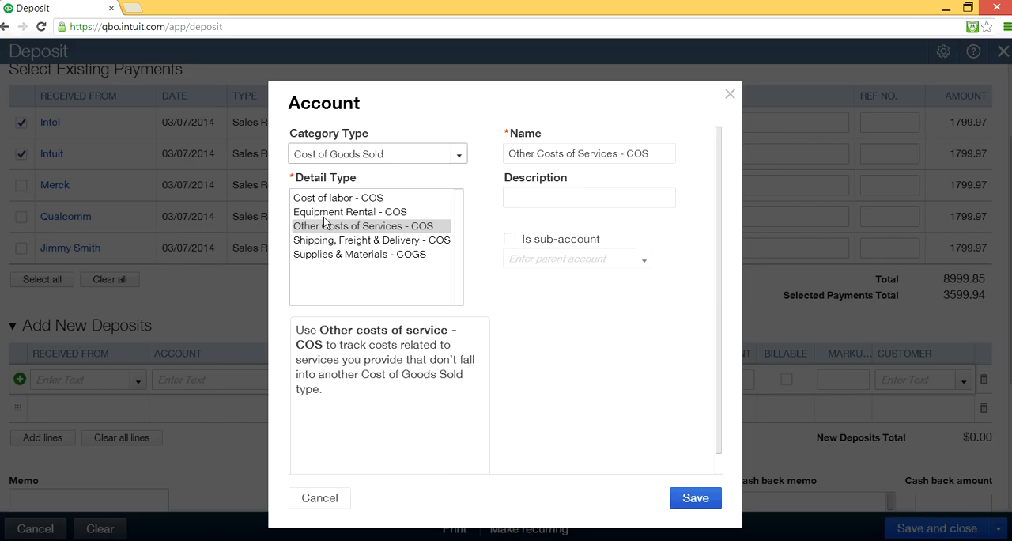
pyautogui.click(458, 156)
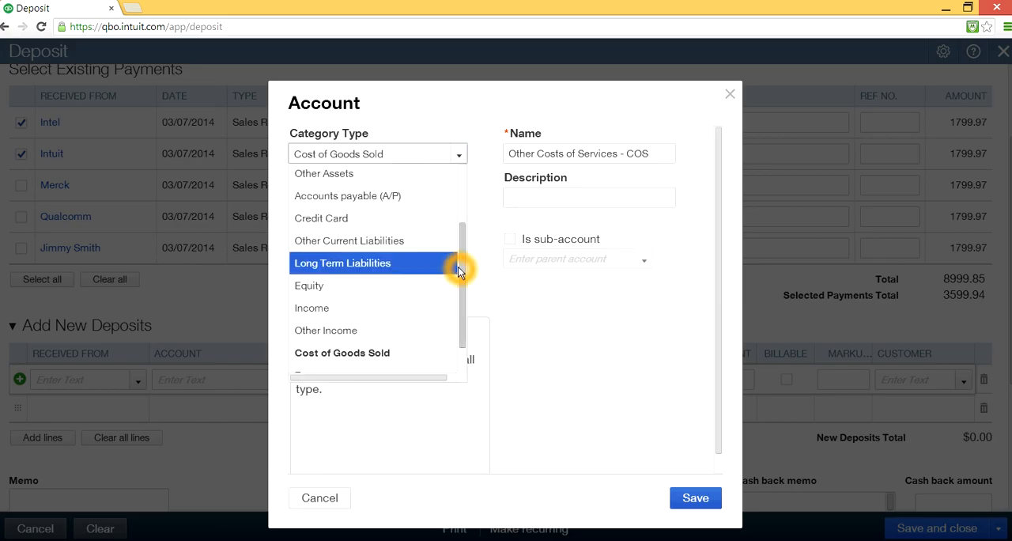
pyautogui.moveTo(458, 266); pyautogui.dragTo(458, 207)
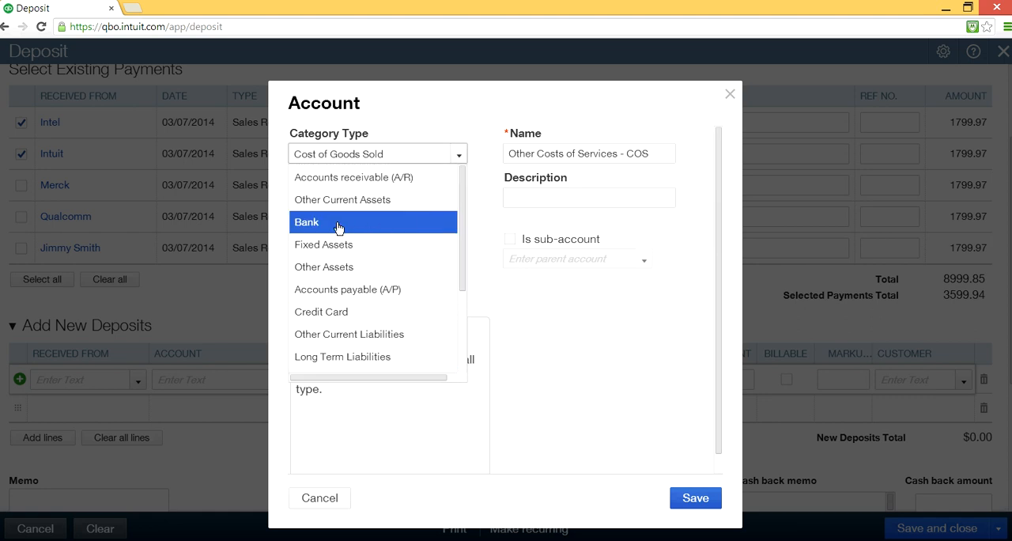
pyautogui.scroll(-3, 417, 281)
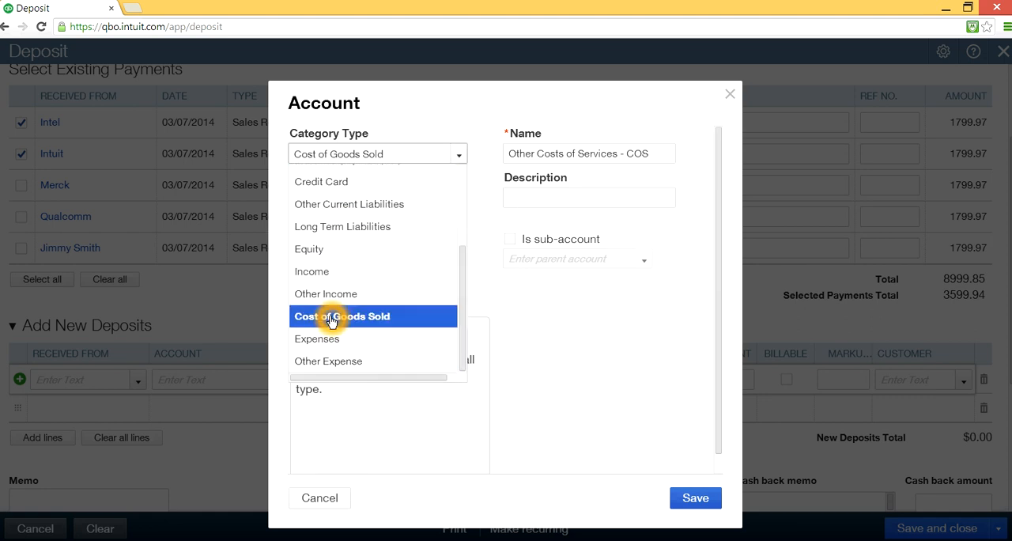
pyautogui.click(319, 340)
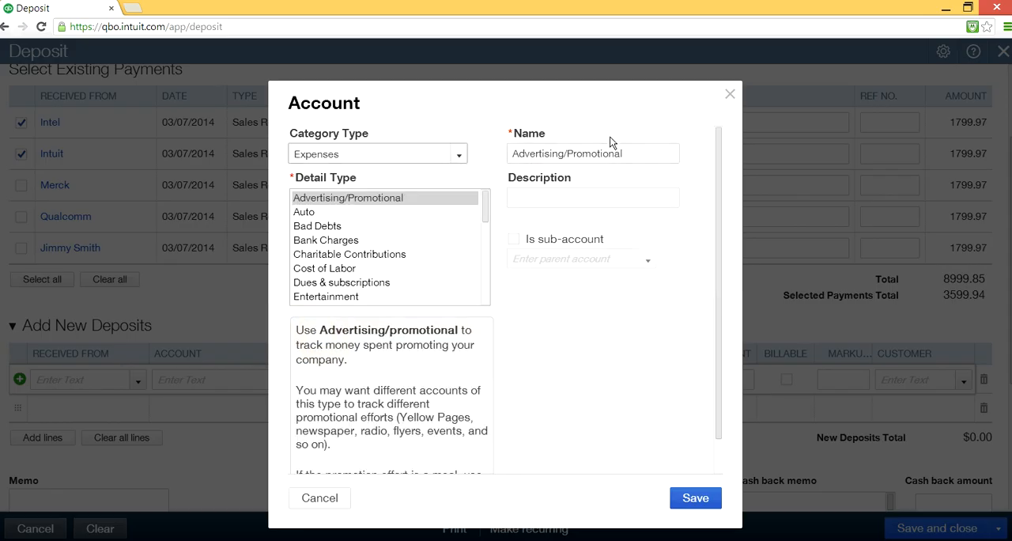
pyautogui.click(332, 240)
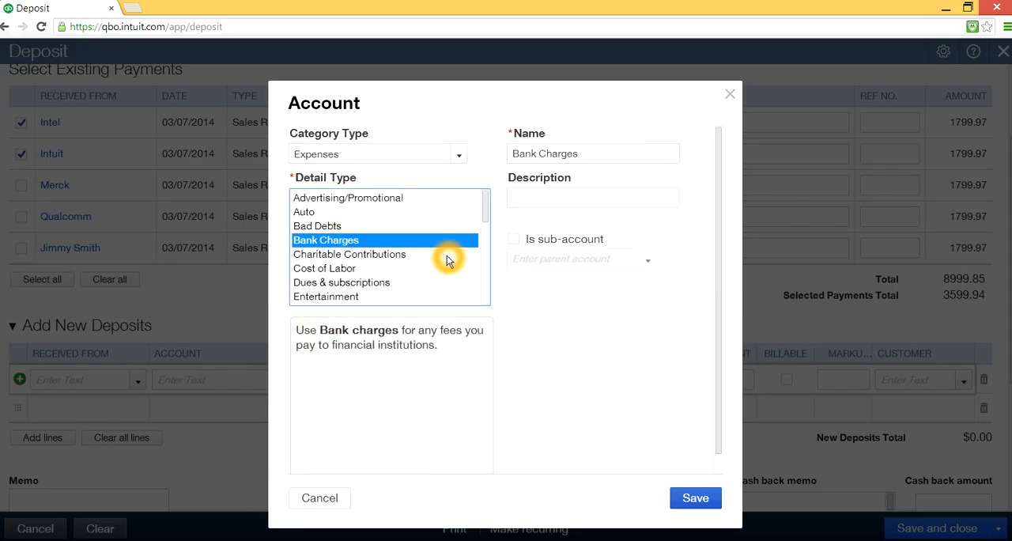
# - Replace the new account's name with "merchant Fees"
pyautogui.tripleClick(594, 155)
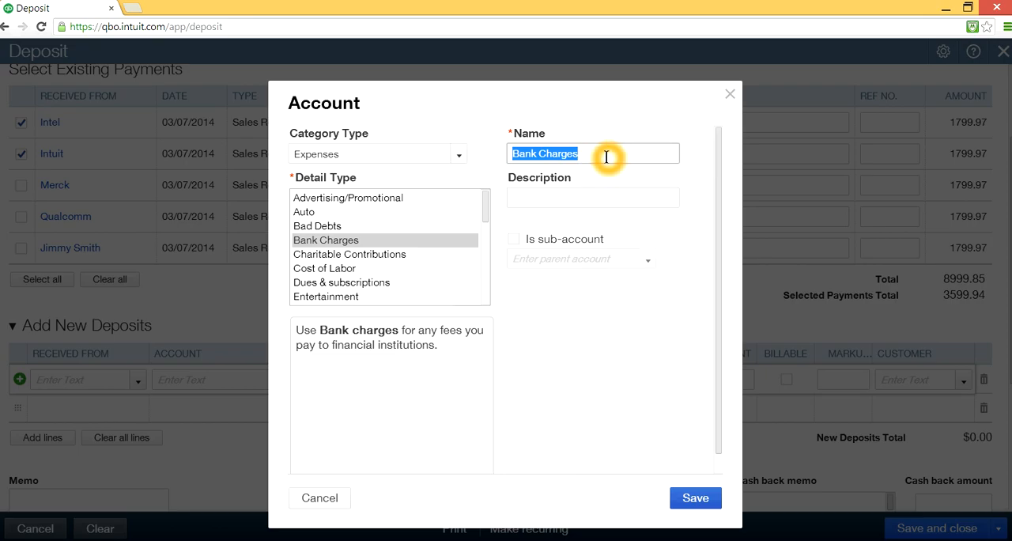
pyautogui.write('mer')
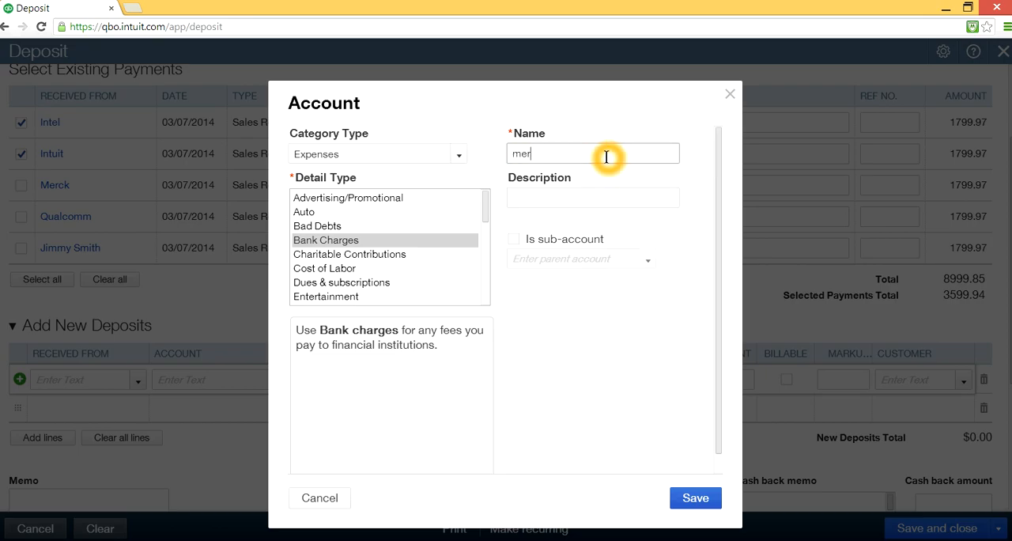
pyautogui.scroll(-1, 606, 157)
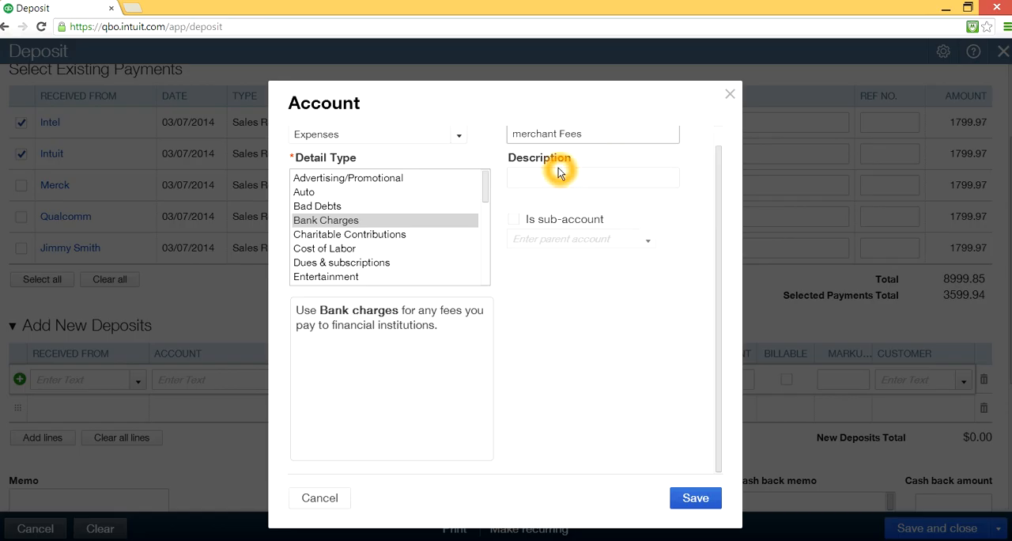
# - Reclassify the merchant fees account as Cost of Goods Sold with detail type Other Costs of Services - COS
pyautogui.click(459, 135)
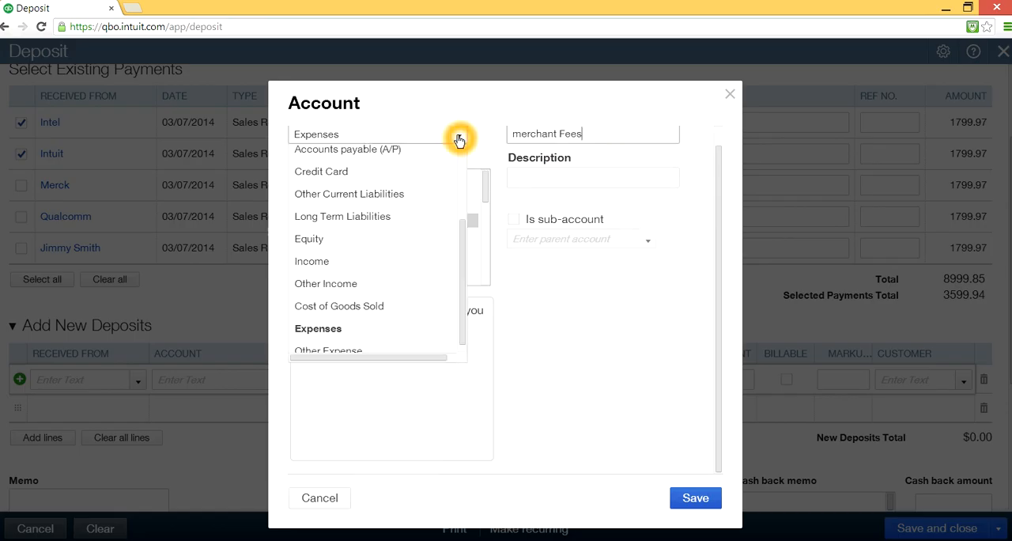
pyautogui.moveTo(465, 267); pyautogui.dragTo(471, 206)
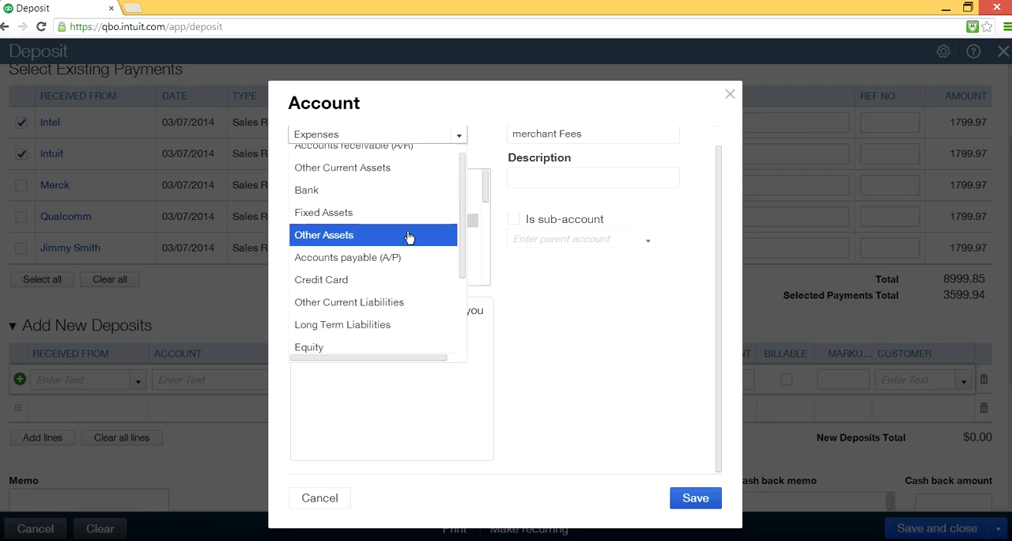
pyautogui.scroll(1, 425, 275)
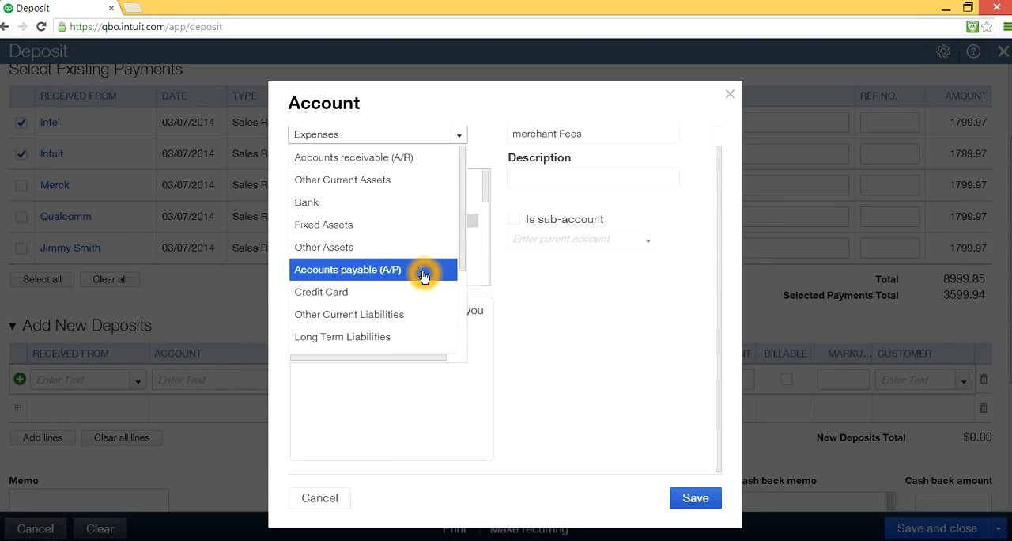
pyautogui.scroll(-3, 423, 273)
pyautogui.click(369, 297)
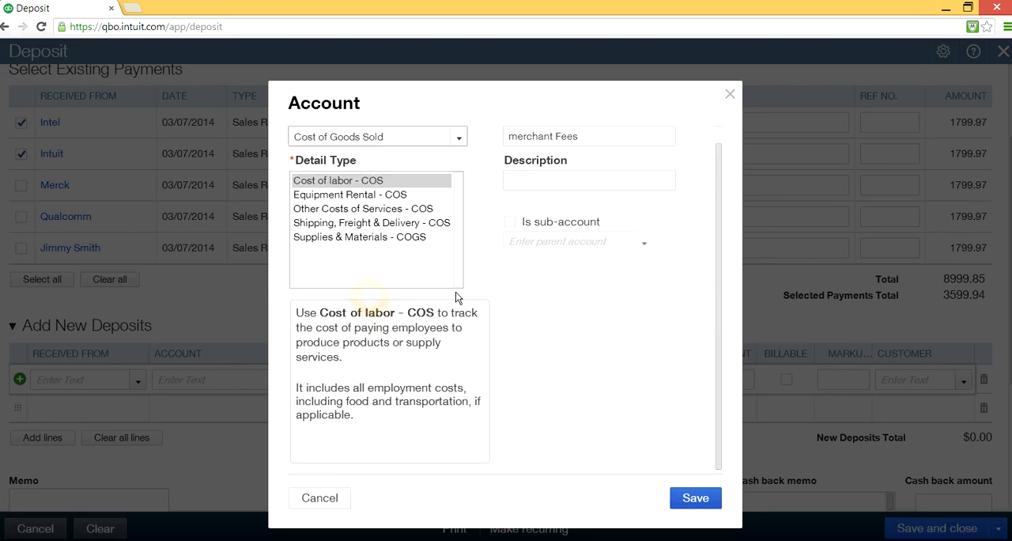
pyautogui.click(318, 209)
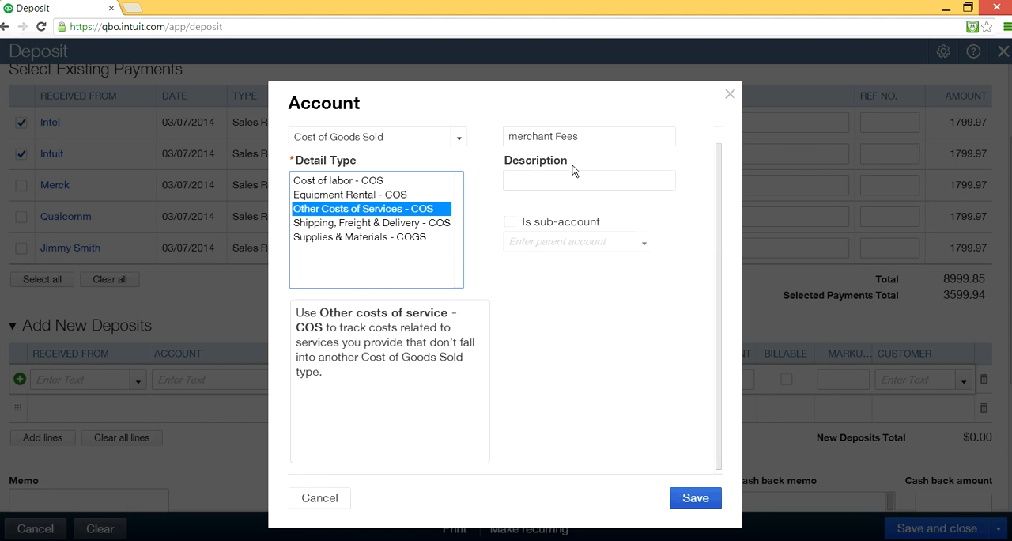
# - Correct the account name's capitalization to "Merchant Fees" and save the new account
pyautogui.click(596, 134)
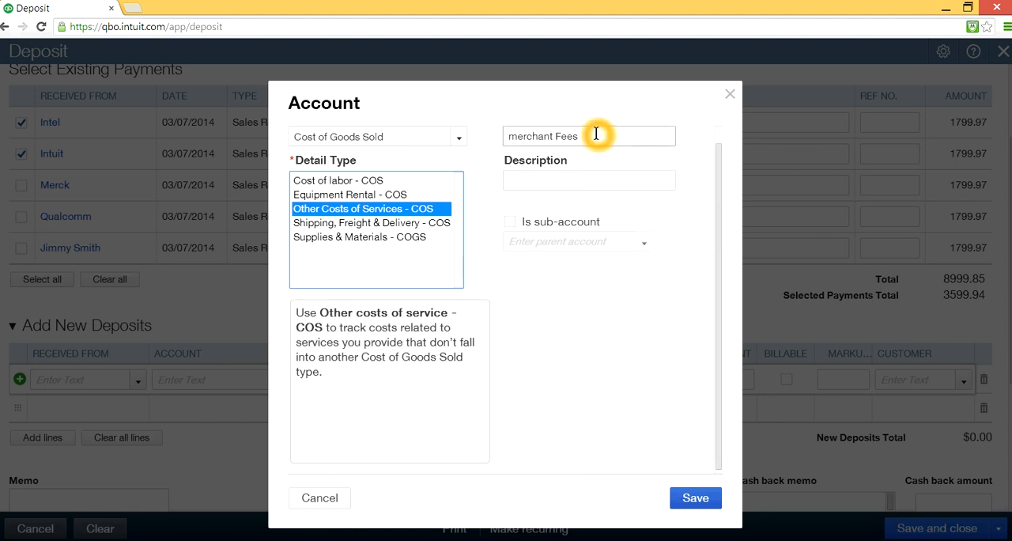
pyautogui.click(516, 135)
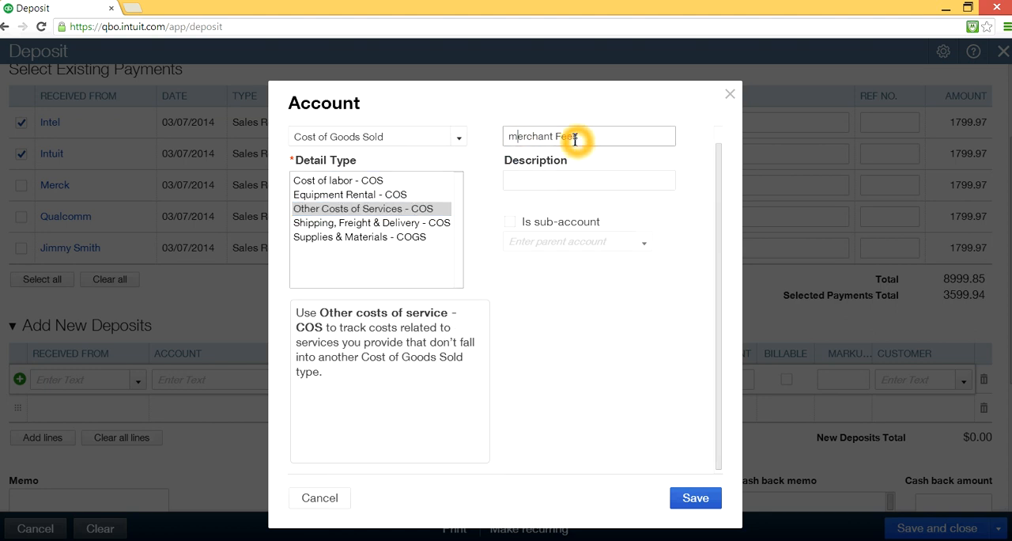
pyautogui.press('BackSpace')
pyautogui.write('M')
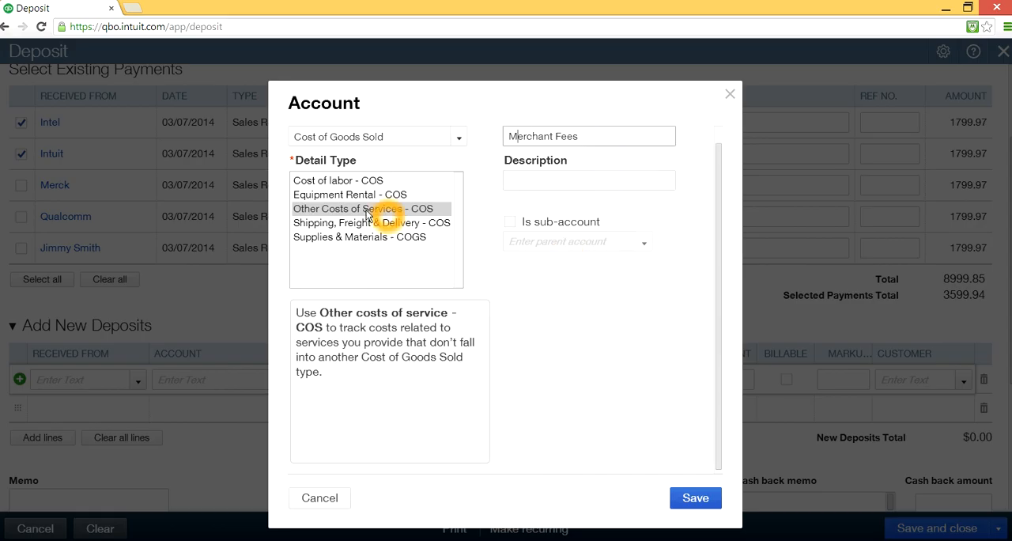
pyautogui.click(593, 176)
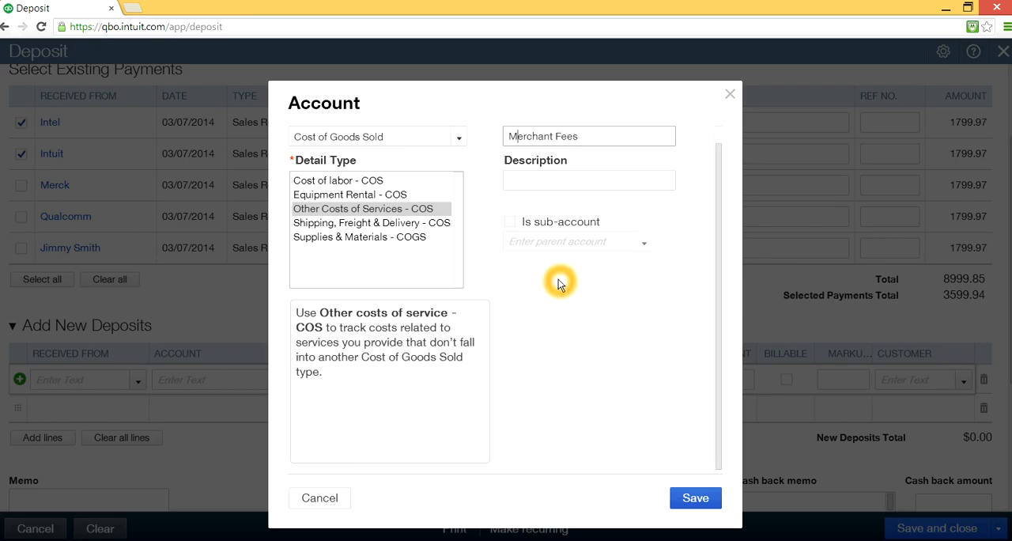
pyautogui.click(536, 132)
pyautogui.click(684, 498)
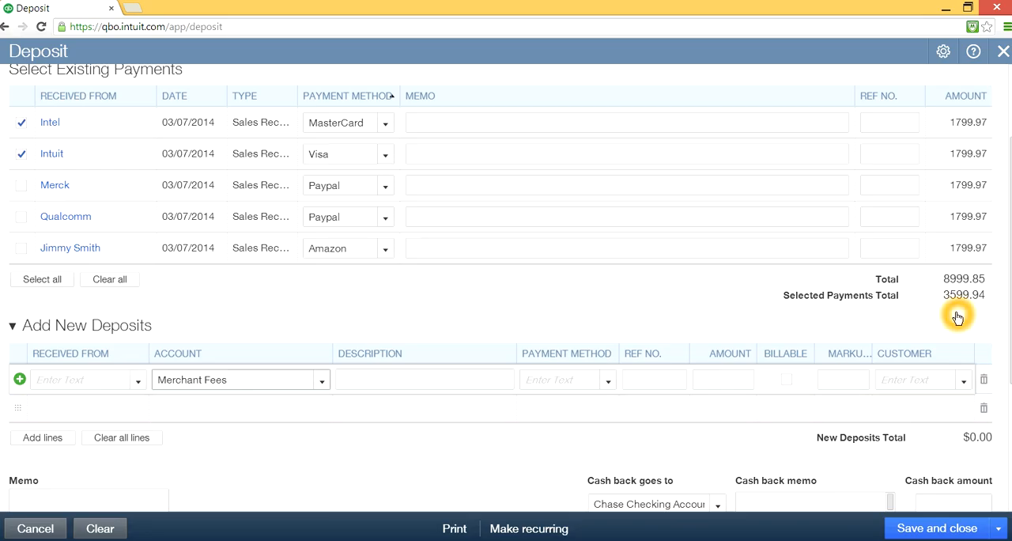
# - Enter an amount of -100.00 on the Merchant Fees line of the deposit
pyautogui.click(723, 382)
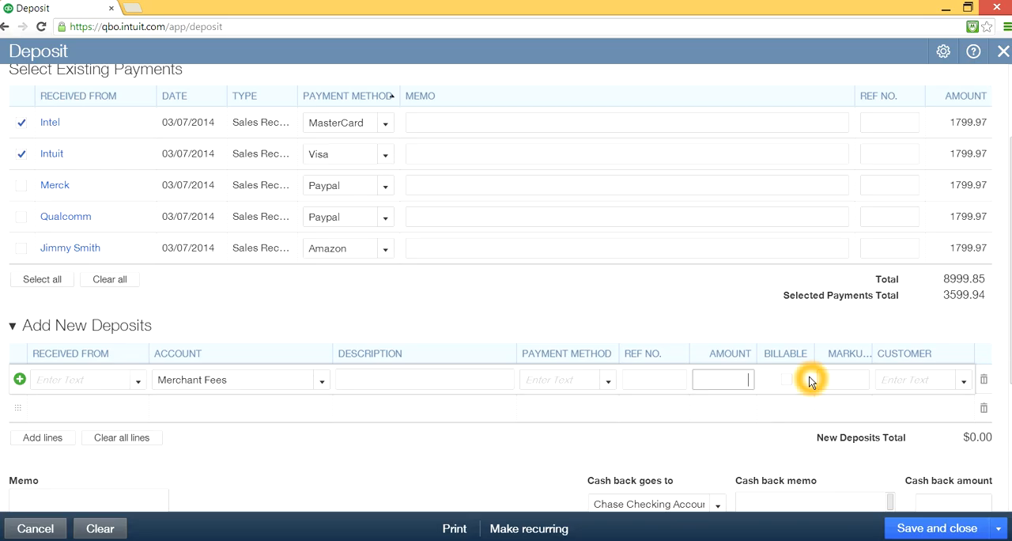
pyautogui.write('-100.00')
pyautogui.click(809, 381)
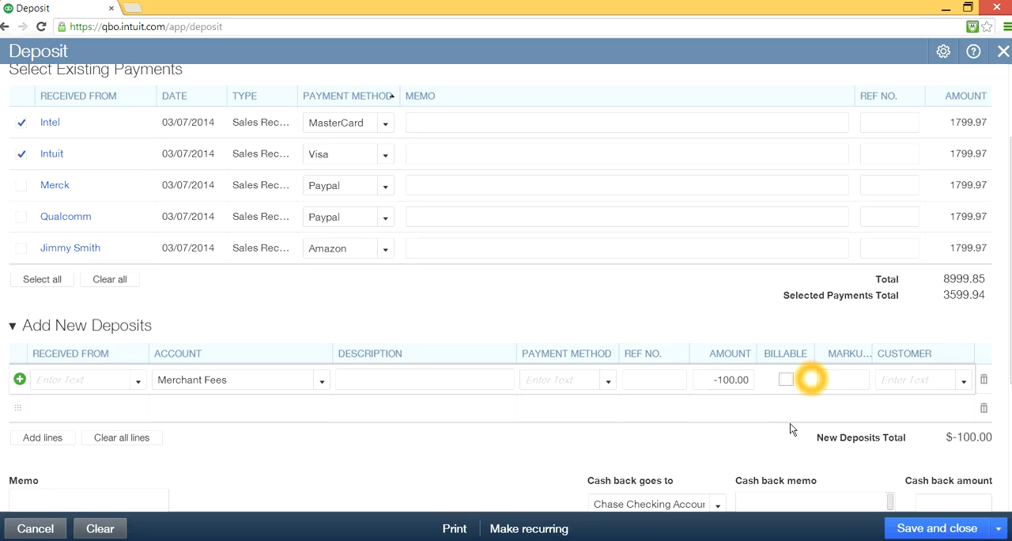
# - Examine the final deposit total in relation to the negative Merchant Fees amount
pyautogui.scroll(-1, 727, 423)
pyautogui.click(887, 490)
pyautogui.click(876, 473)
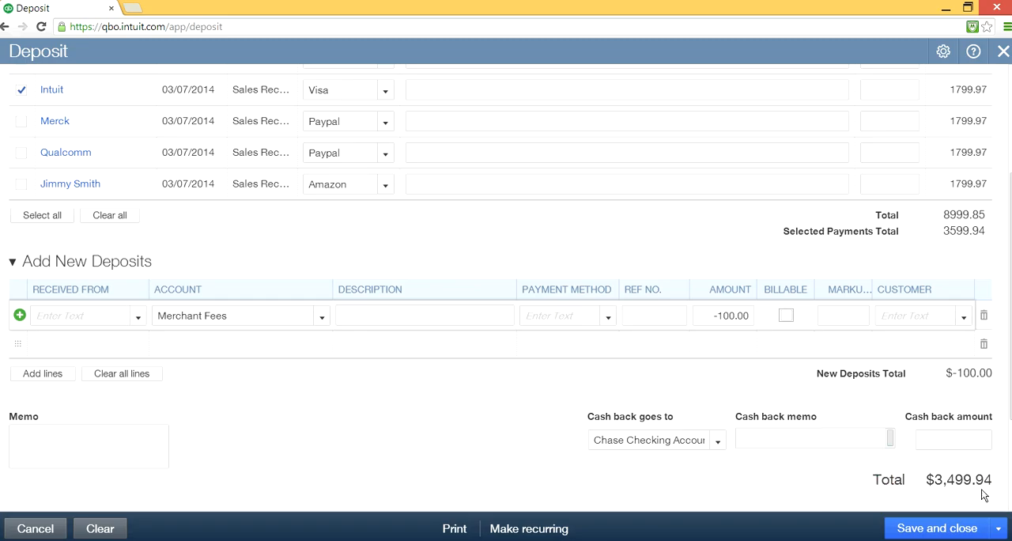
pyautogui.click(863, 472)
pyautogui.click(878, 481)
pyautogui.click(969, 464)
pyautogui.click(729, 315)
pyautogui.click(721, 316)
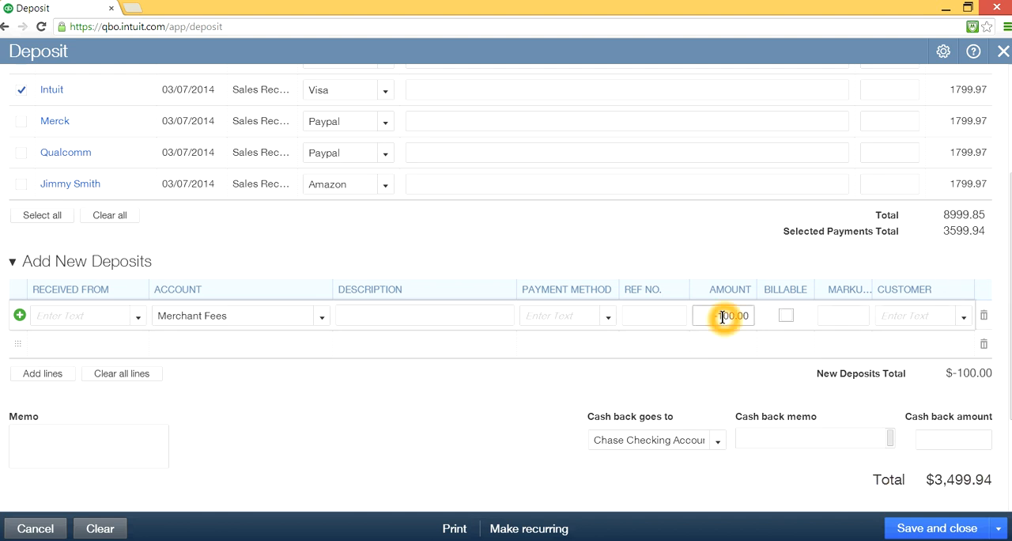
pyautogui.click(966, 269)
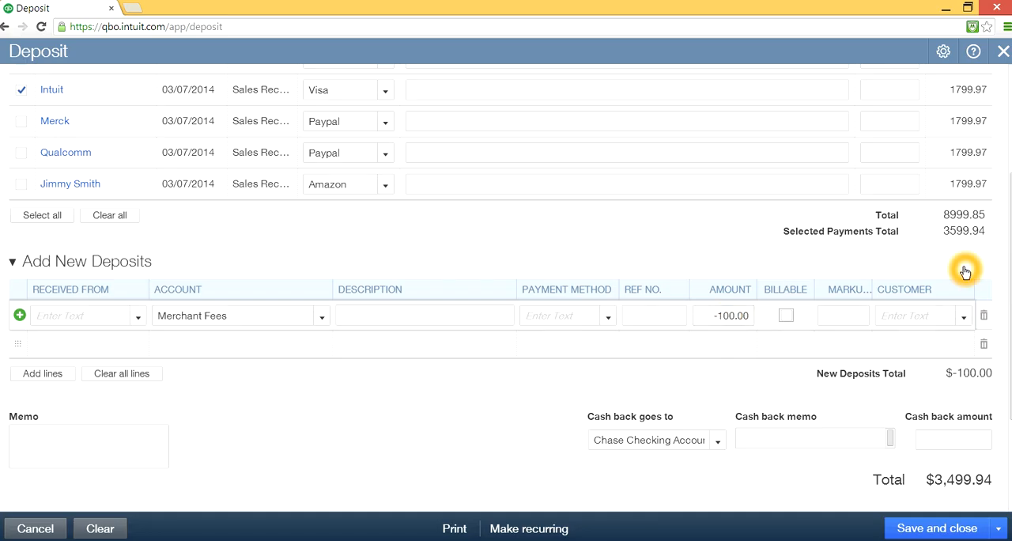
# - Delete the Merchant Fees line from the new deposits section
pyautogui.click(781, 301)
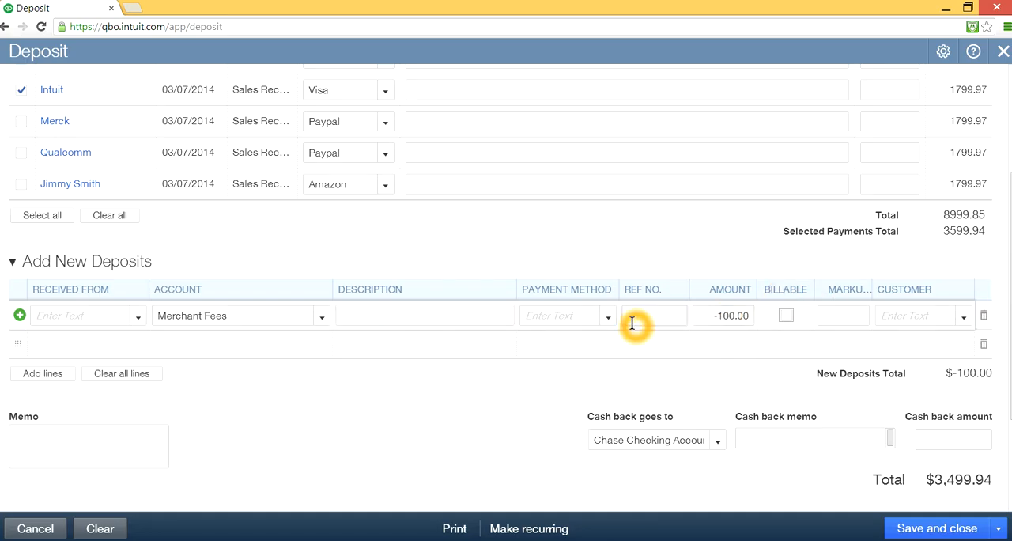
pyautogui.click(984, 318)
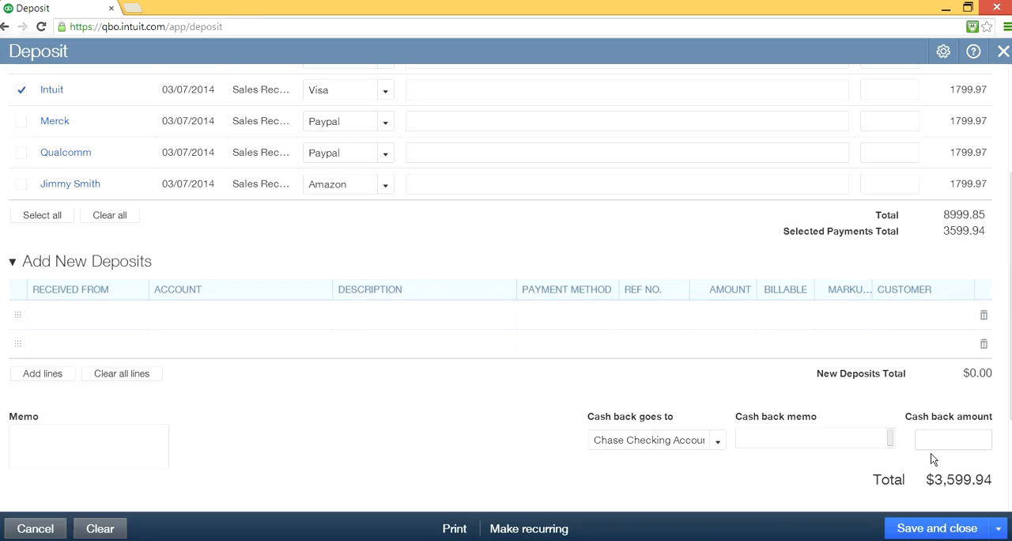
pyautogui.click(939, 485)
pyautogui.click(815, 473)
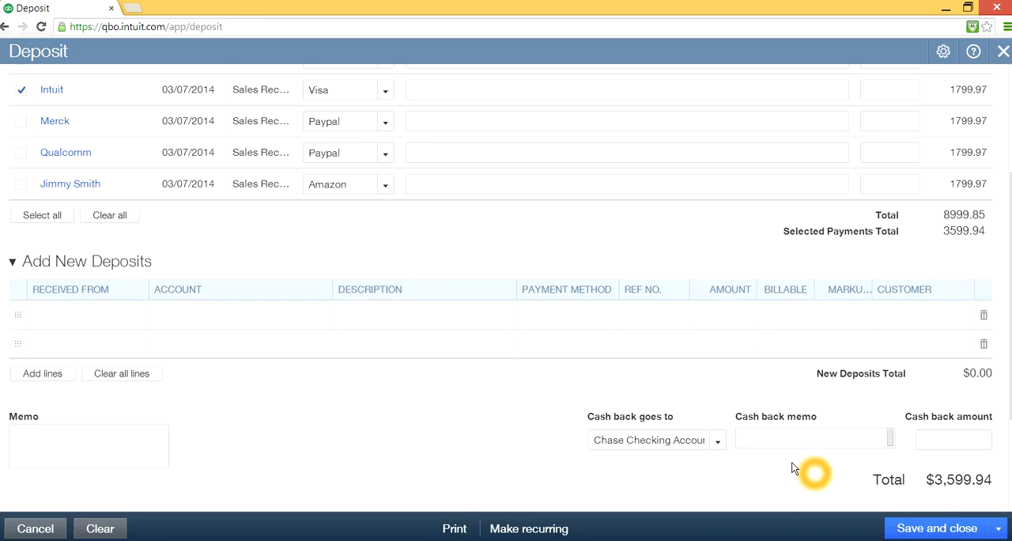
# - Assign the Merchant Fees account to the first empty new deposit line
pyautogui.click(256, 313)
pyautogui.click(321, 315)
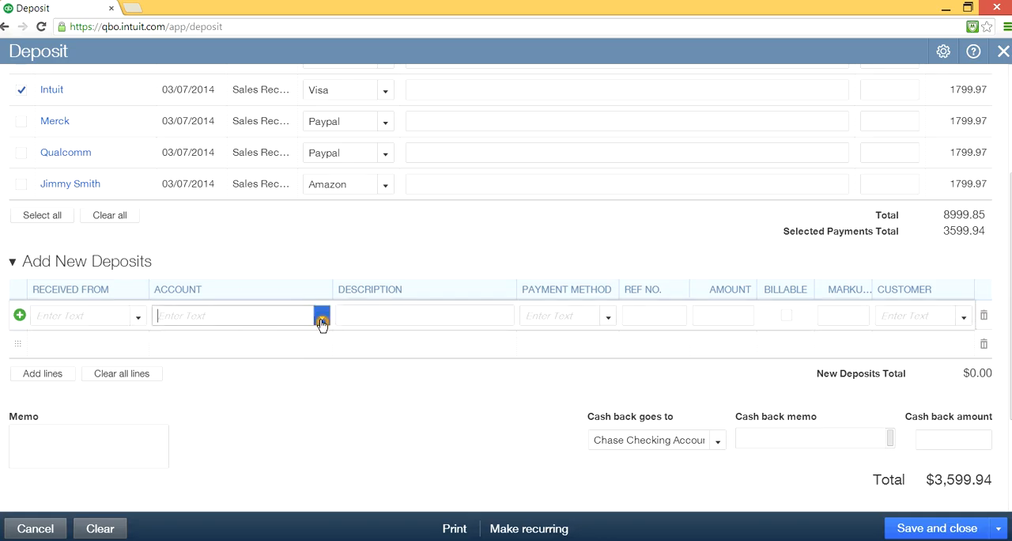
pyautogui.scroll(-5, 318, 424)
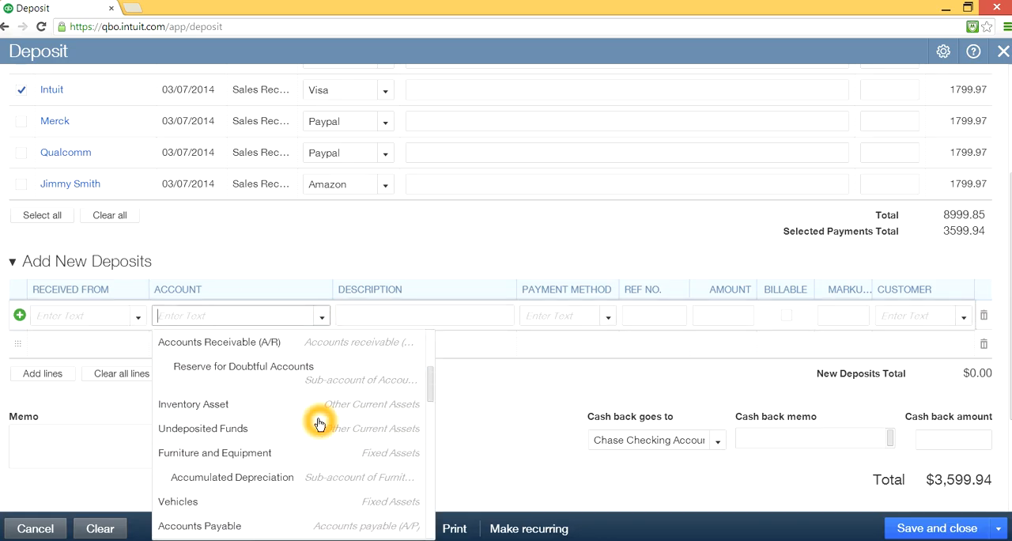
pyautogui.scroll(-8, 319, 425)
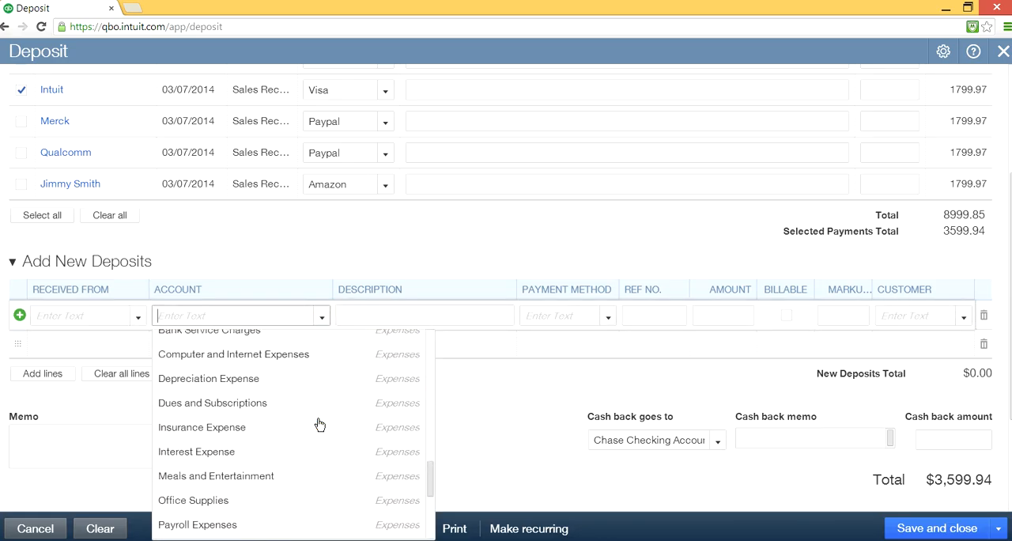
pyautogui.scroll(-2, 319, 424)
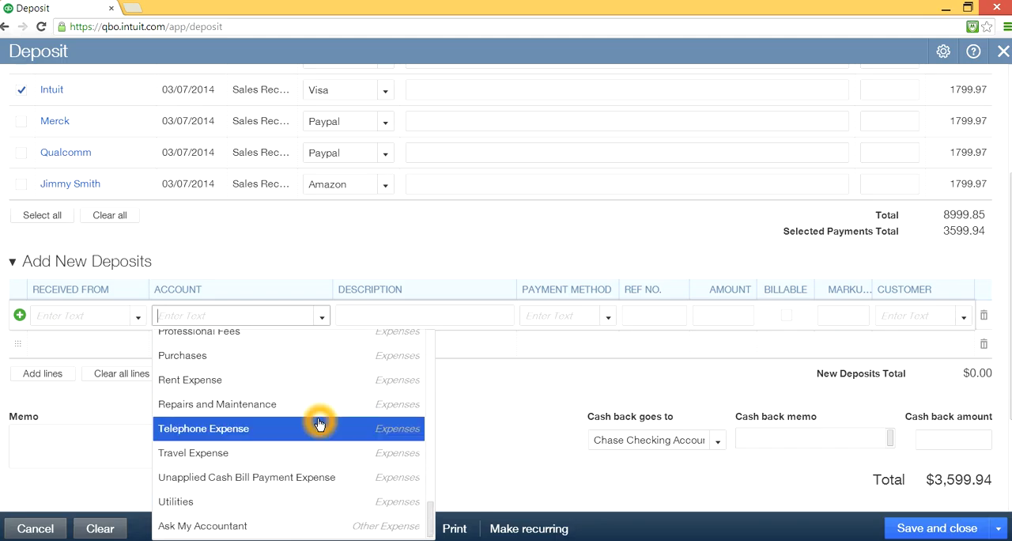
pyautogui.scroll(4, 316, 423)
pyautogui.click(245, 311)
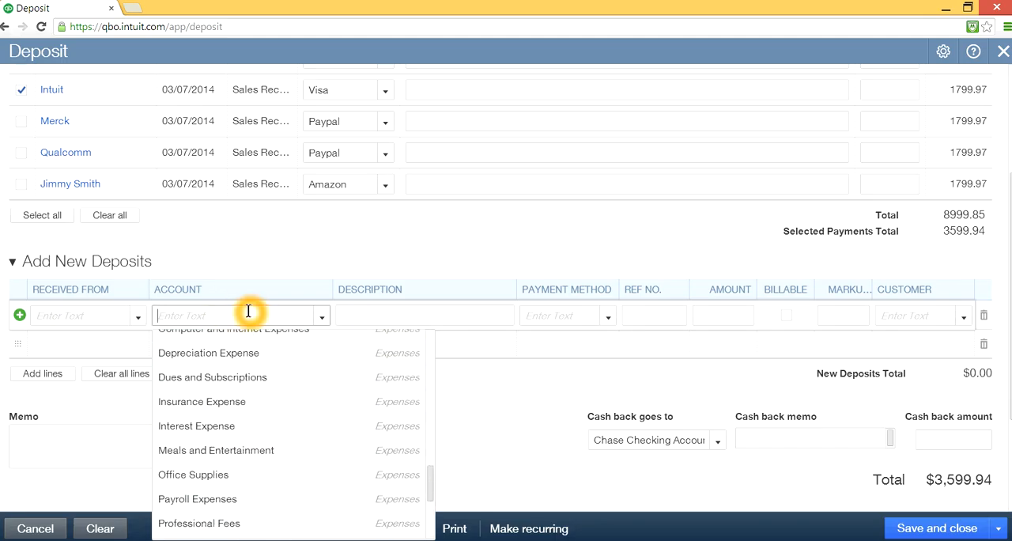
pyautogui.write('mer')
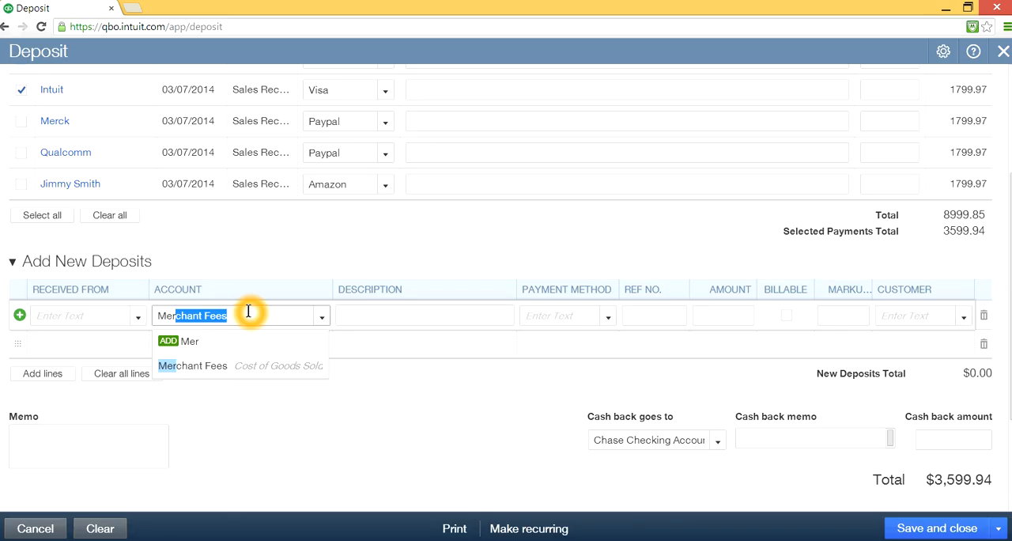
pyautogui.click(208, 366)
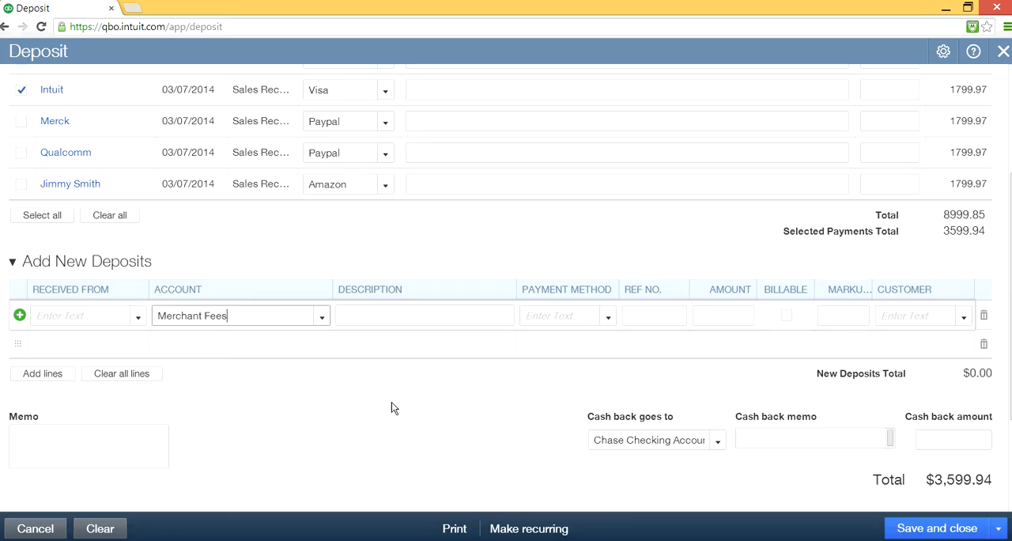
# - Enter -100.00 as the amount of the re-added Merchant Fees line
pyautogui.click(654, 314)
pyautogui.click(704, 315)
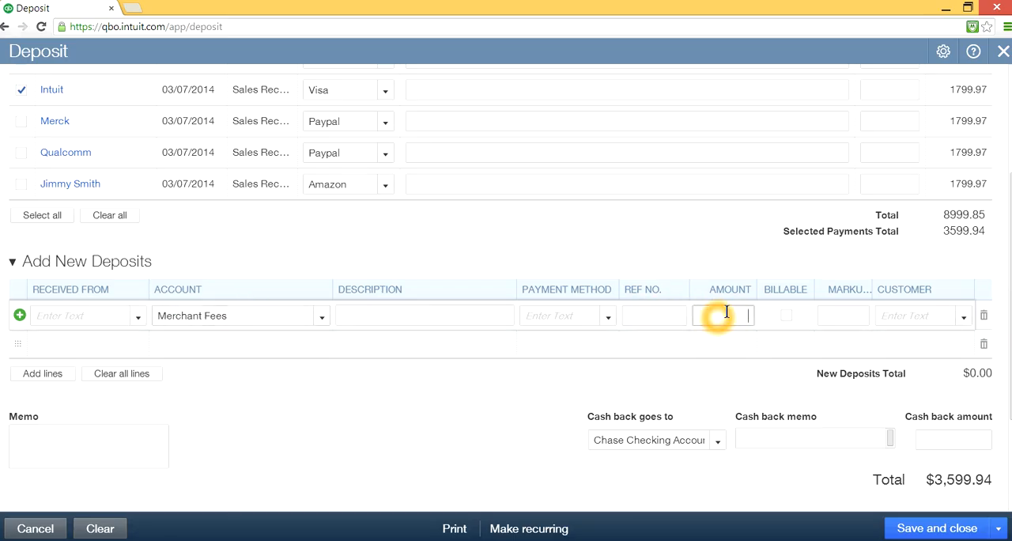
pyautogui.write('-10')
pyautogui.press('Tab')
pyautogui.click(621, 463)
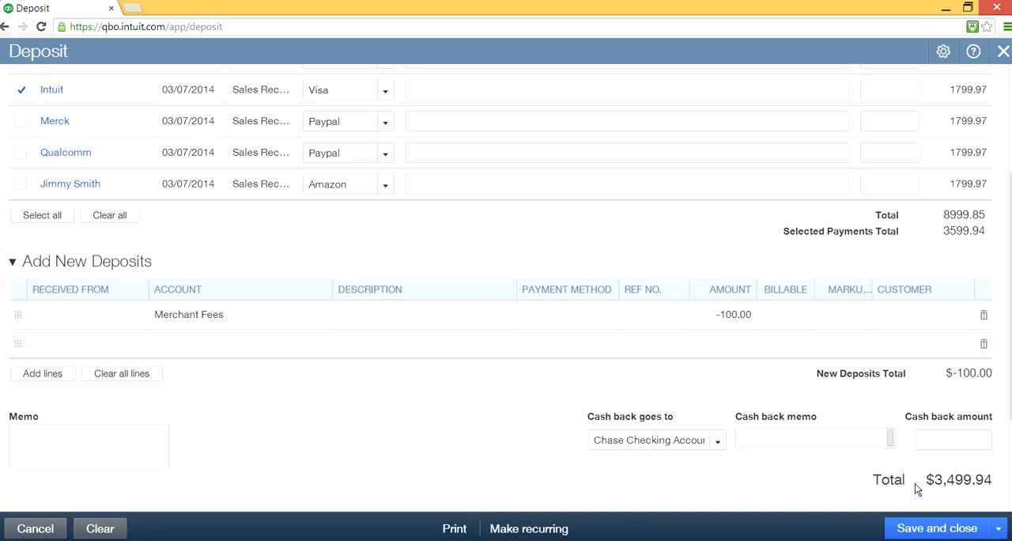
# - Save the deposit, start a new one, and dismiss the saved notification
pyautogui.click(997, 528)
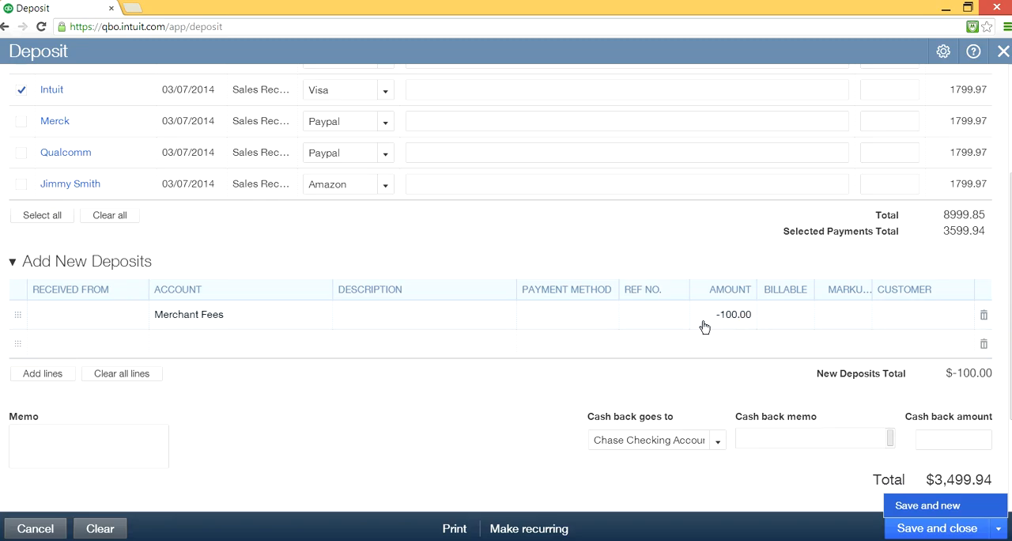
pyautogui.click(934, 511)
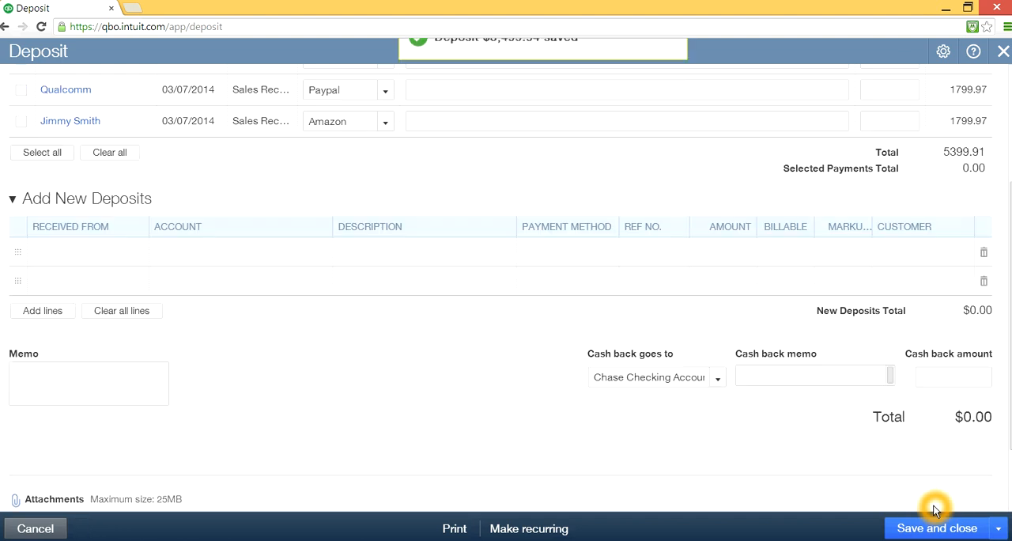
pyautogui.click(676, 50)
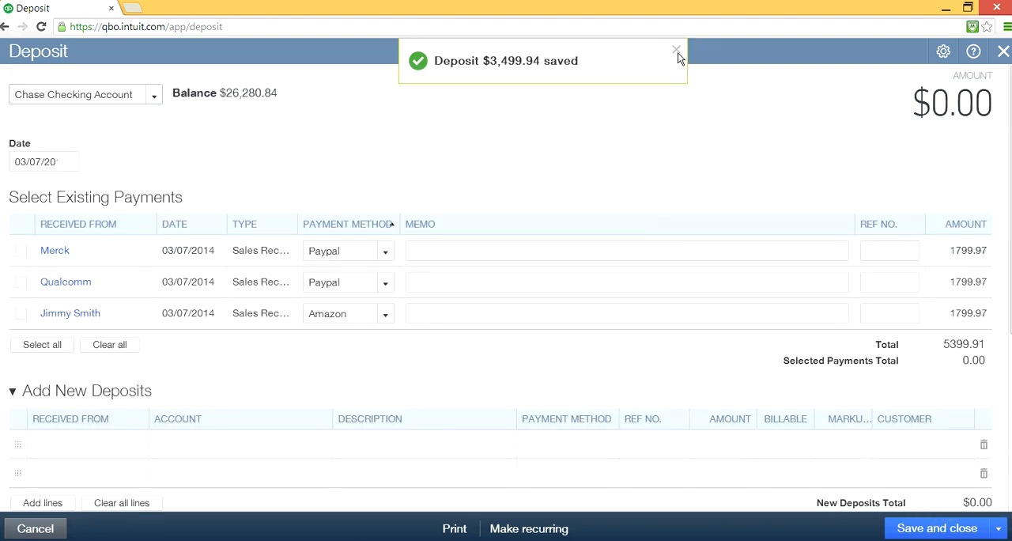
pyautogui.click(625, 296)
pyautogui.click(414, 281)
pyautogui.click(492, 287)
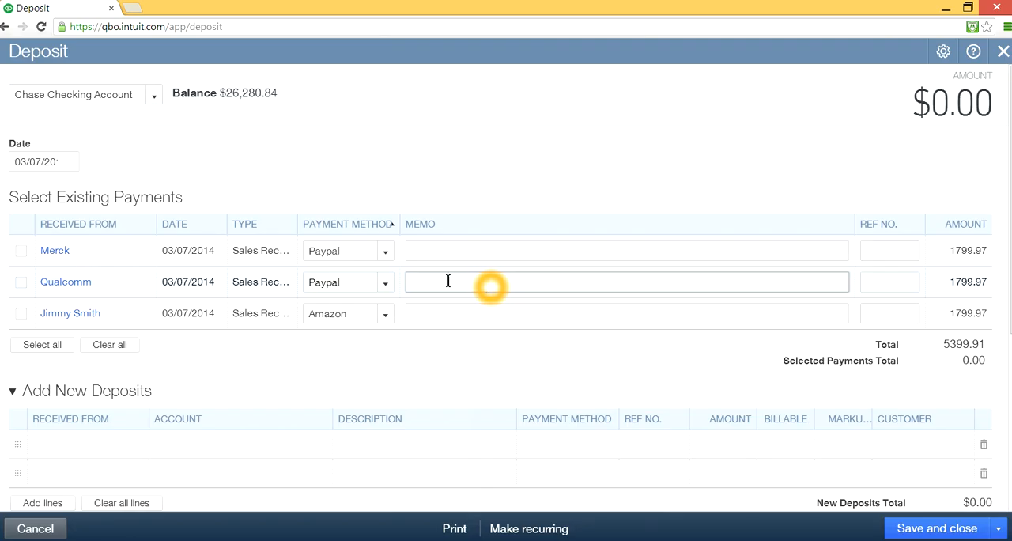
pyautogui.click(344, 282)
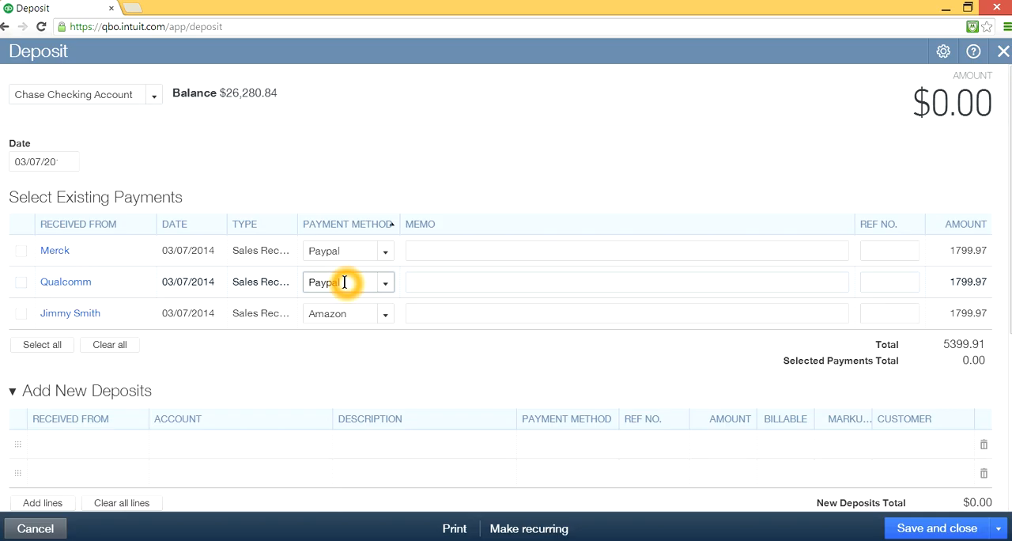
pyautogui.click(469, 279)
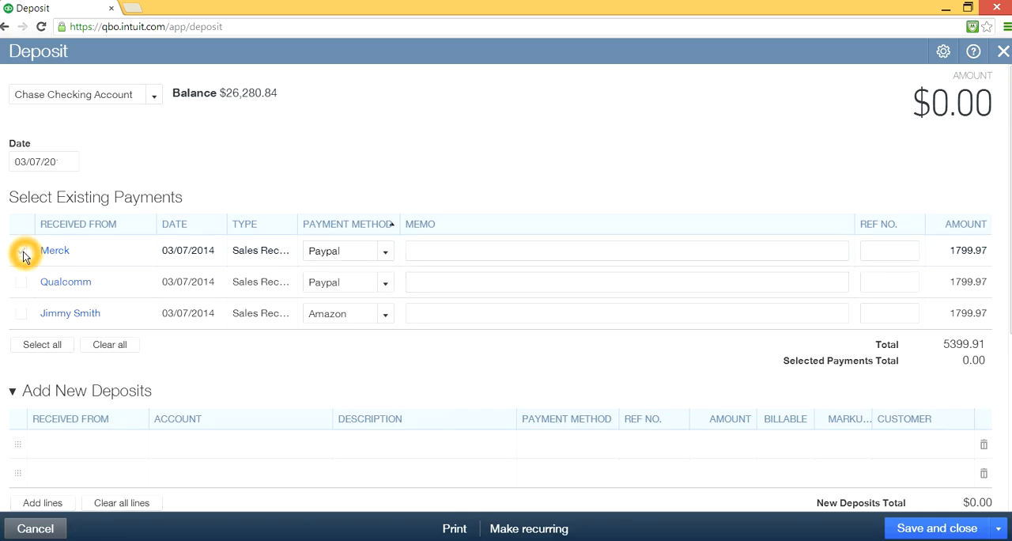
pyautogui.click(330, 250)
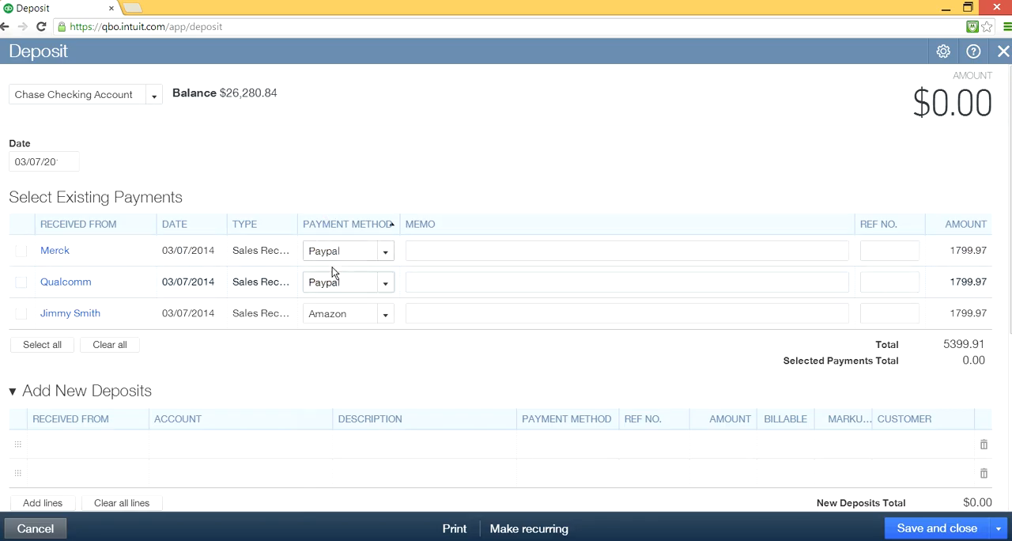
# - Set the account receiving the new deposit to the Paypal bank account
pyautogui.click(154, 98)
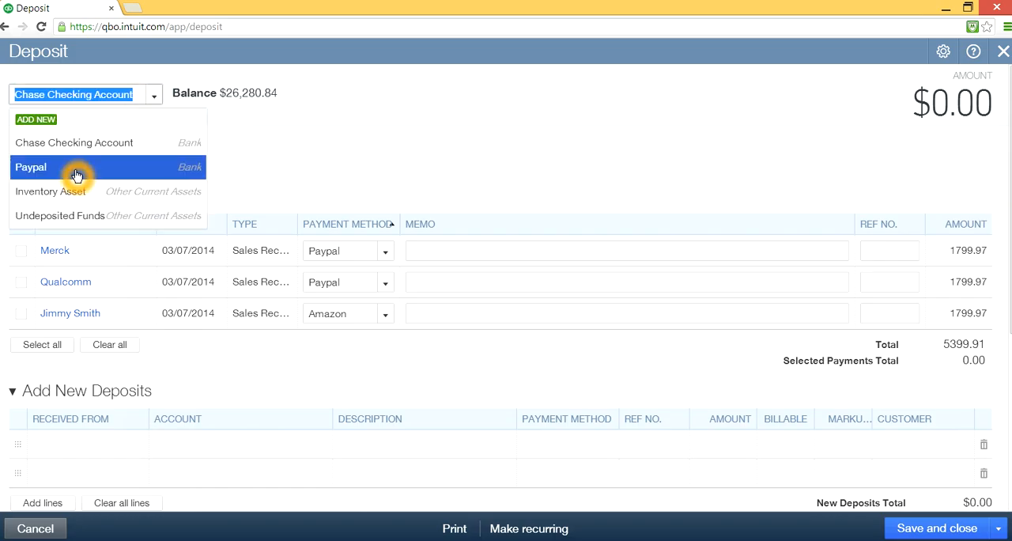
pyautogui.click(194, 173)
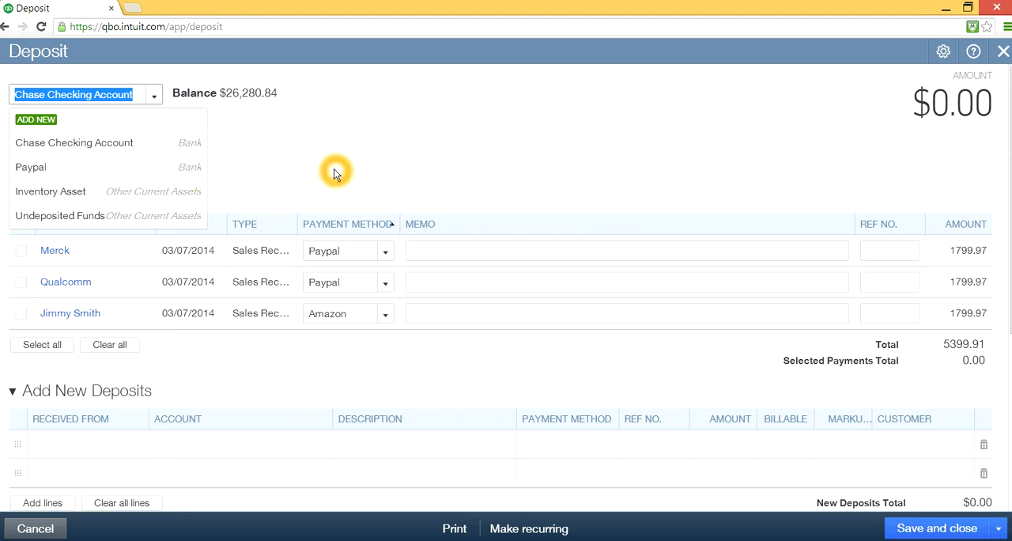
pyautogui.click(135, 168)
pyautogui.click(604, 207)
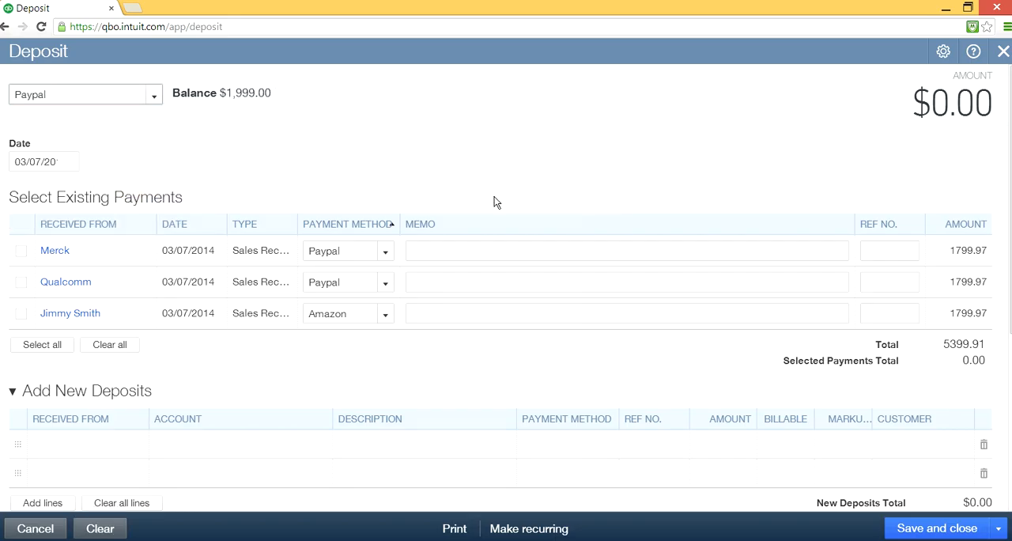
# - Select the Merck and Qualcomm Paypal payments for this deposit
pyautogui.click(21, 250)
pyautogui.click(21, 282)
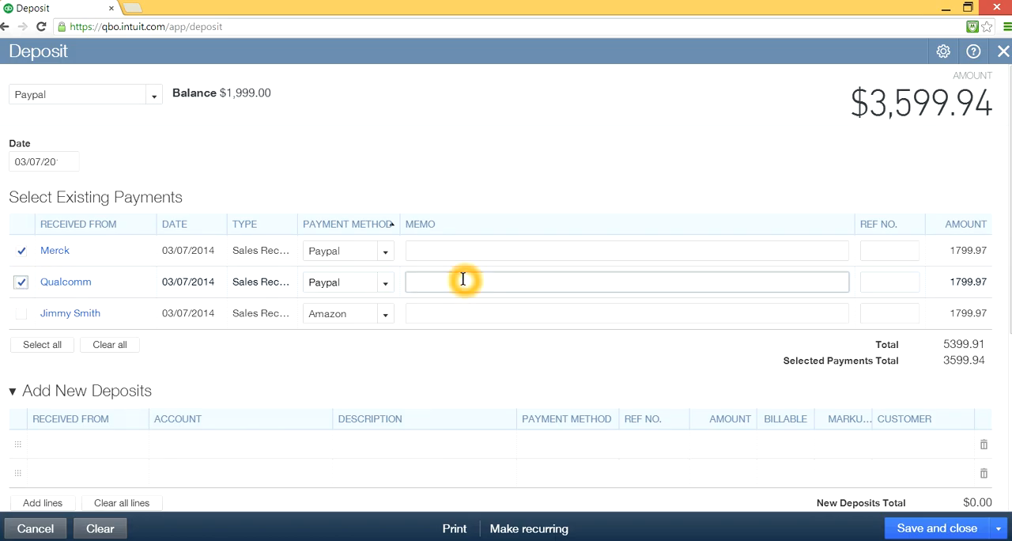
pyautogui.click(532, 287)
pyautogui.click(554, 358)
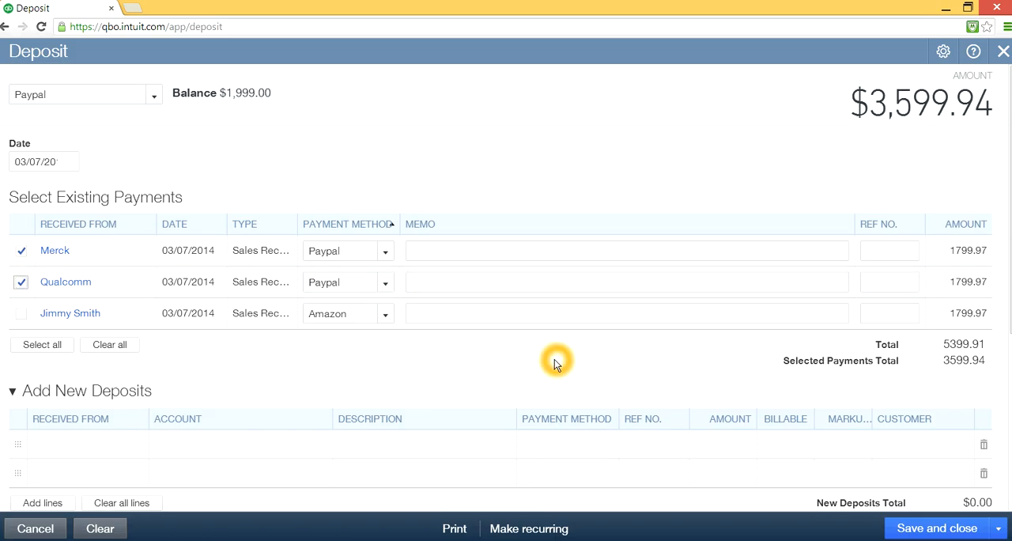
pyautogui.click(477, 356)
pyautogui.scroll(-1, 477, 357)
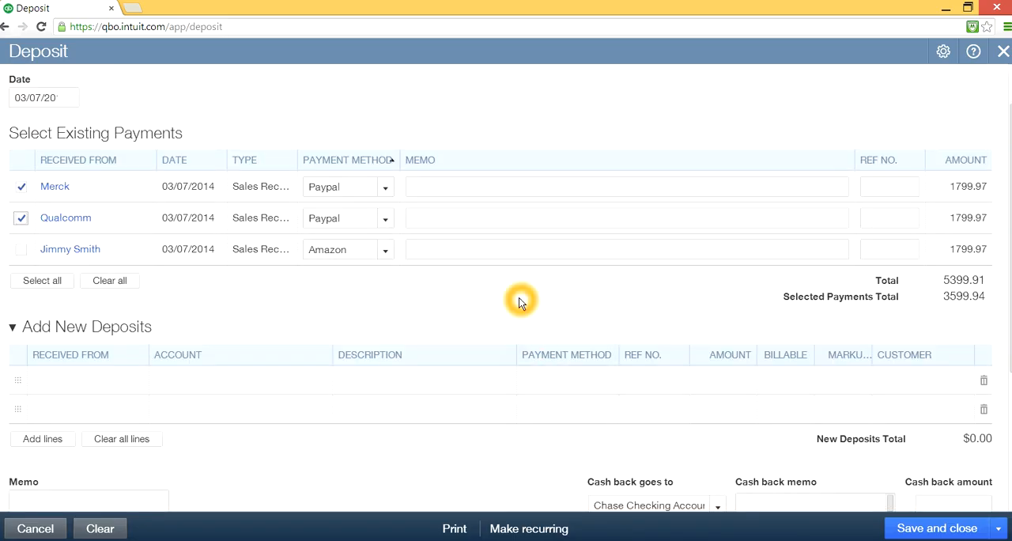
# - Remove the Qualcomm payment from the deposit selection
pyautogui.click(20, 218)
pyautogui.click(422, 362)
pyautogui.click(855, 293)
# - Start a new account from the first new deposit line, with type Cost of Goods Sold and the name "Paypal Fees"
pyautogui.click(257, 380)
pyautogui.click(272, 381)
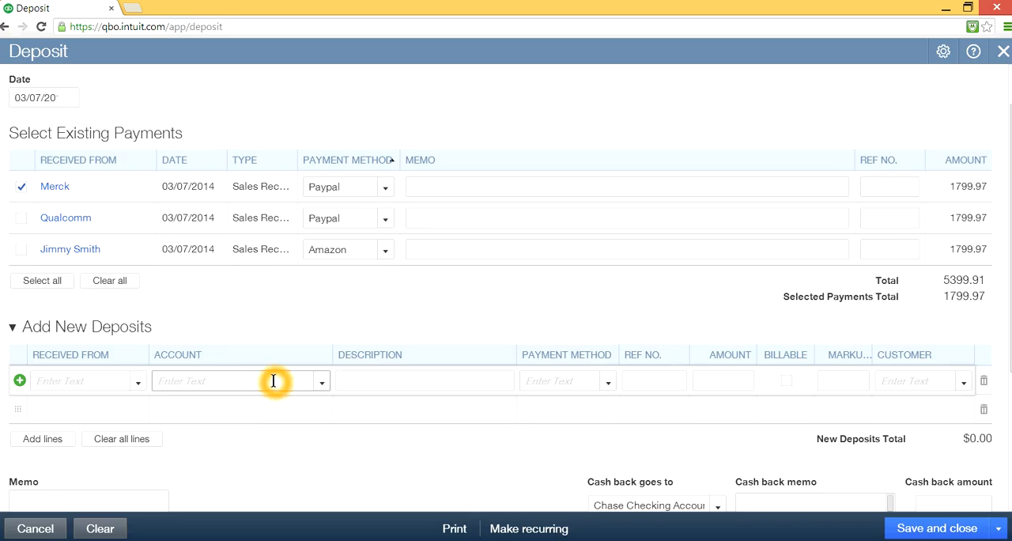
pyautogui.click(322, 381)
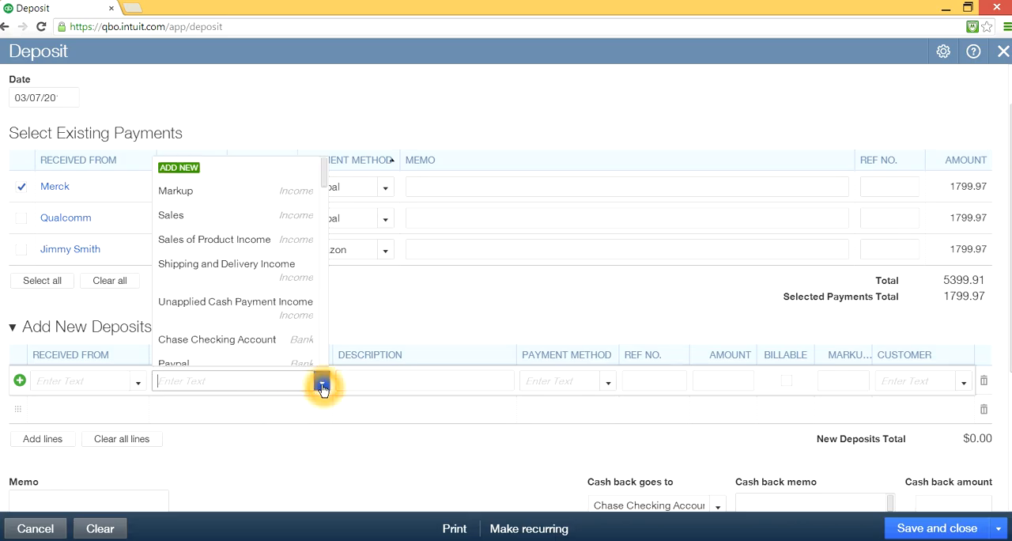
pyautogui.click(199, 168)
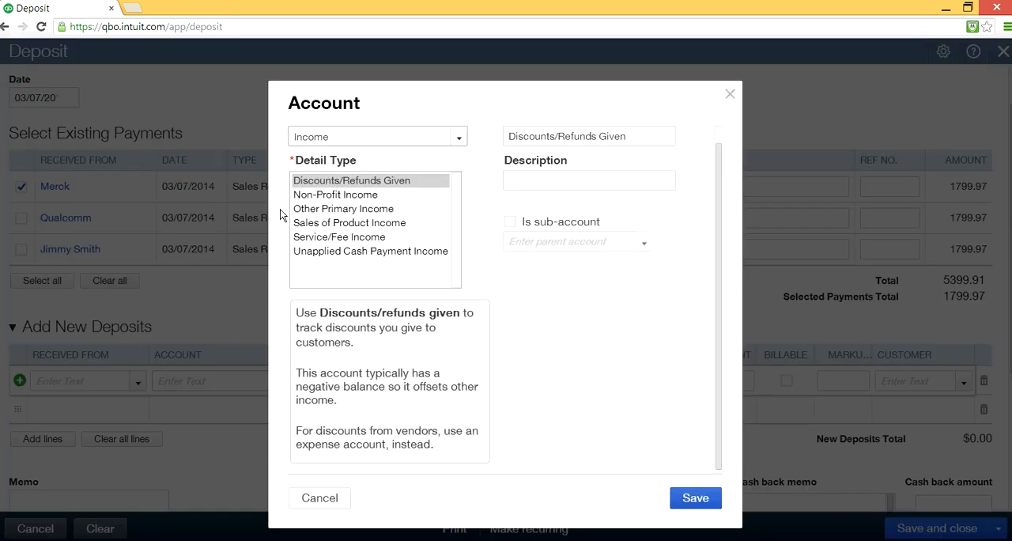
pyautogui.click(442, 154)
pyautogui.click(459, 138)
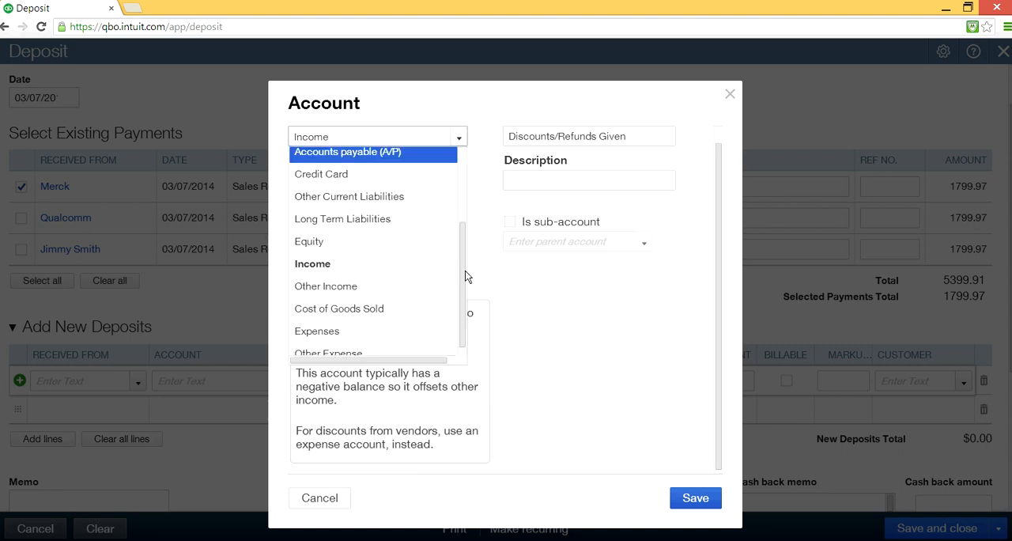
pyautogui.click(368, 309)
pyautogui.moveTo(605, 135); pyautogui.dragTo(506, 128)
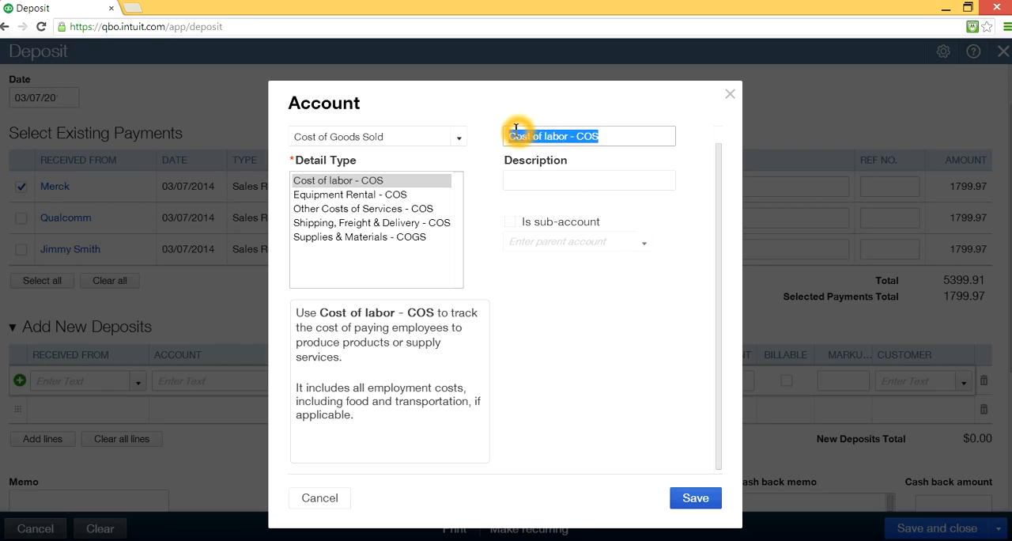
pyautogui.write('Paypal Fees')
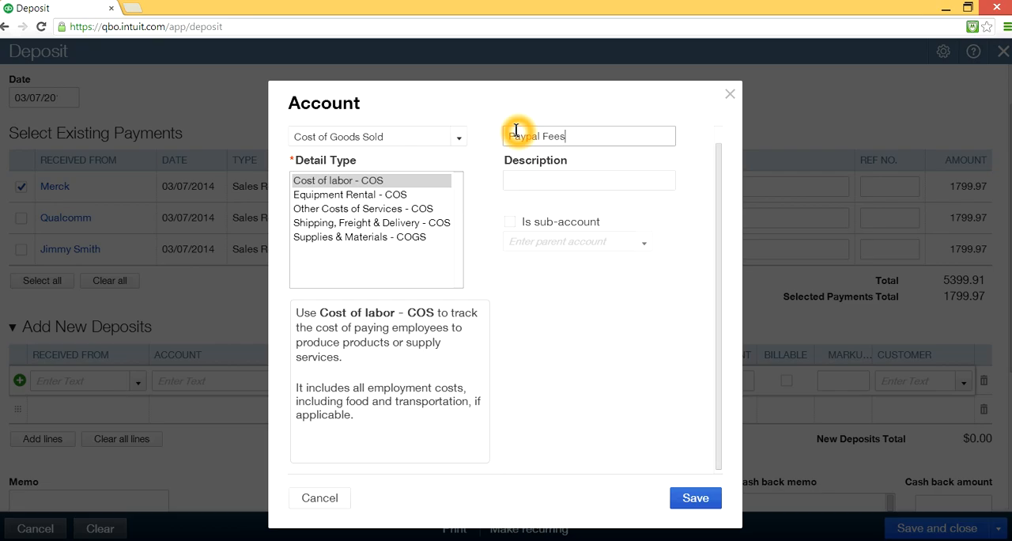
# - Copy the name "Paypal Fees" into the account's description and save the new account
pyautogui.moveTo(583, 141); pyautogui.dragTo(477, 129)
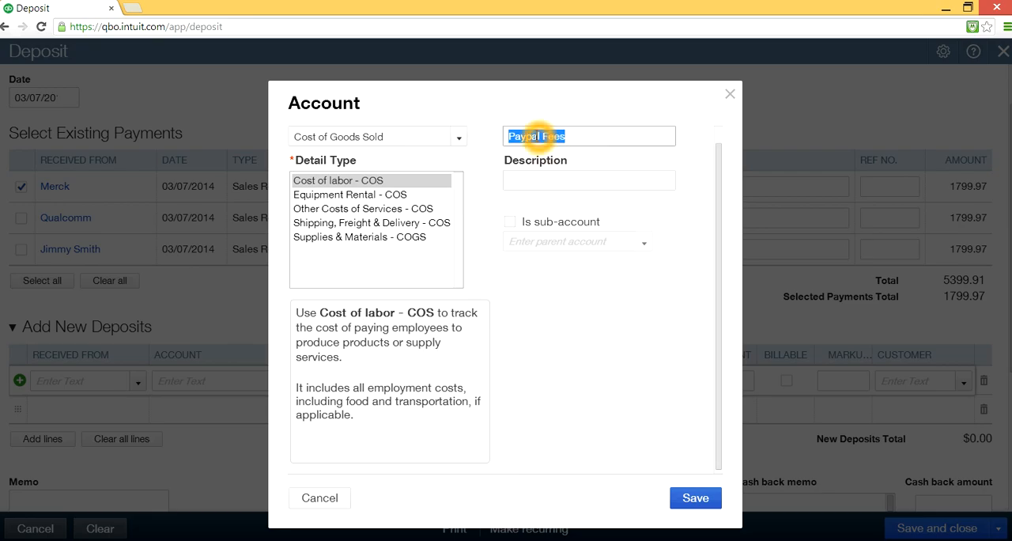
pyautogui.rightClick(536, 136)
pyautogui.click(564, 192)
pyautogui.click(535, 180)
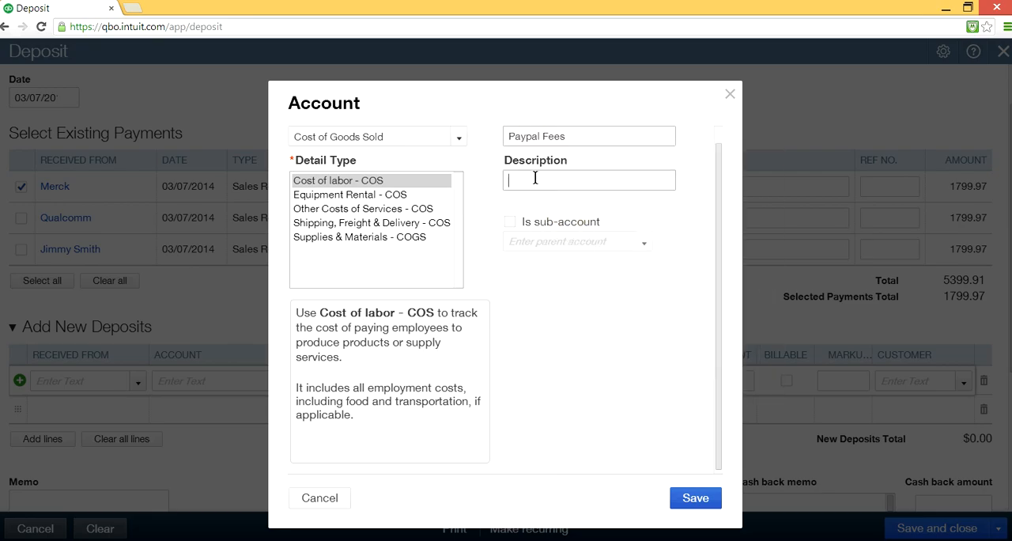
pyautogui.rightClick(535, 179)
pyautogui.click(570, 264)
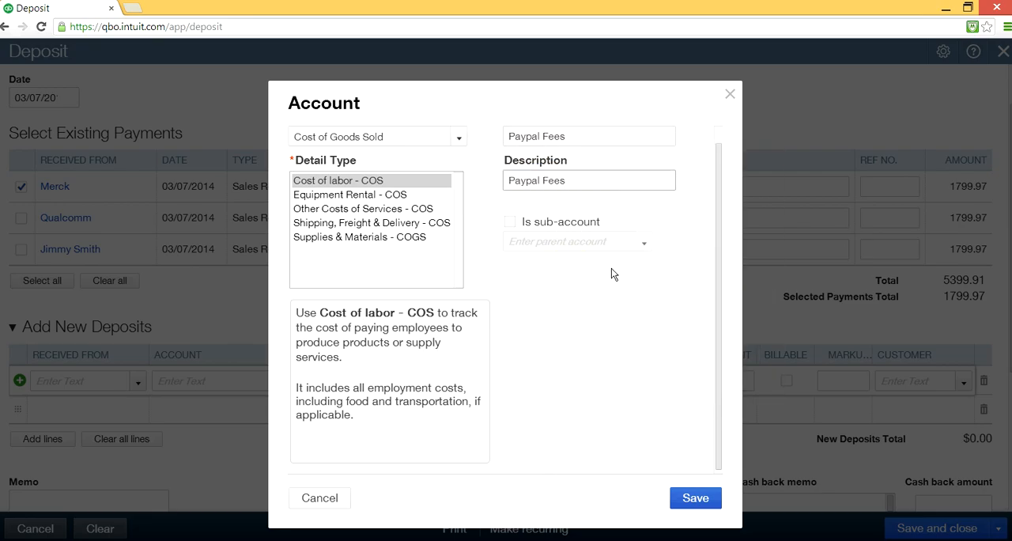
pyautogui.click(576, 390)
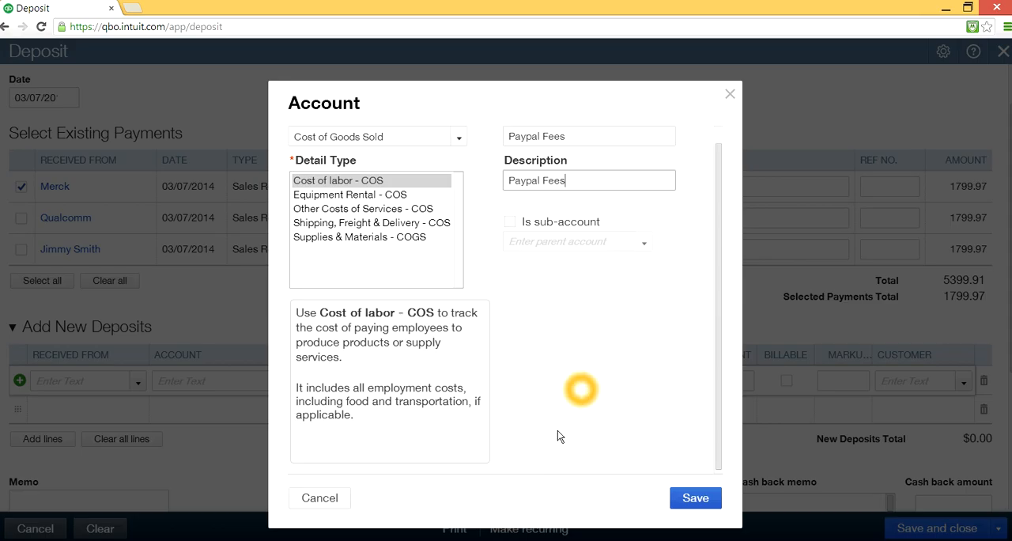
pyautogui.click(694, 499)
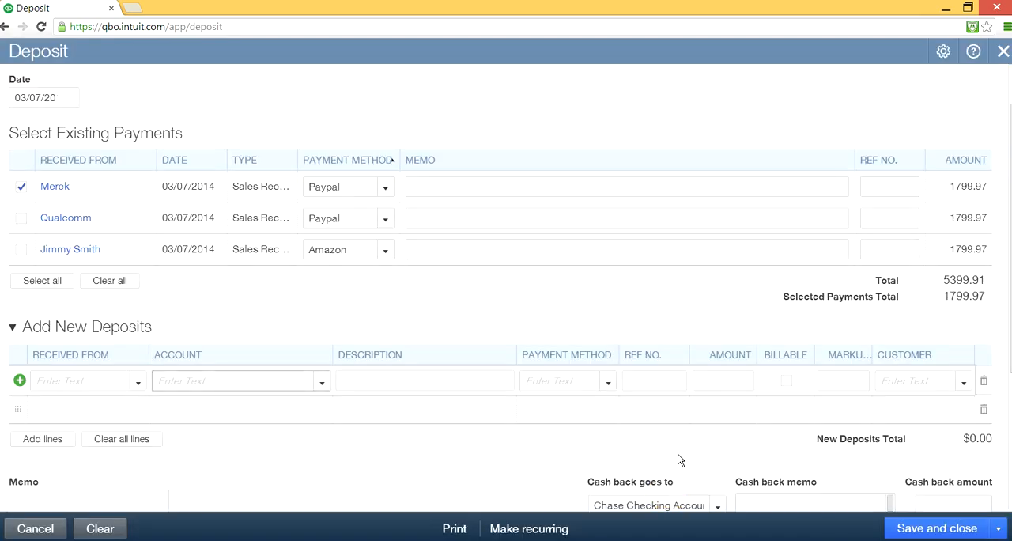
# - Enter an amount of -50 on the Paypal Fees line of the Merck deposit
pyautogui.click(737, 384)
pyautogui.click(737, 383)
pyautogui.click(700, 381)
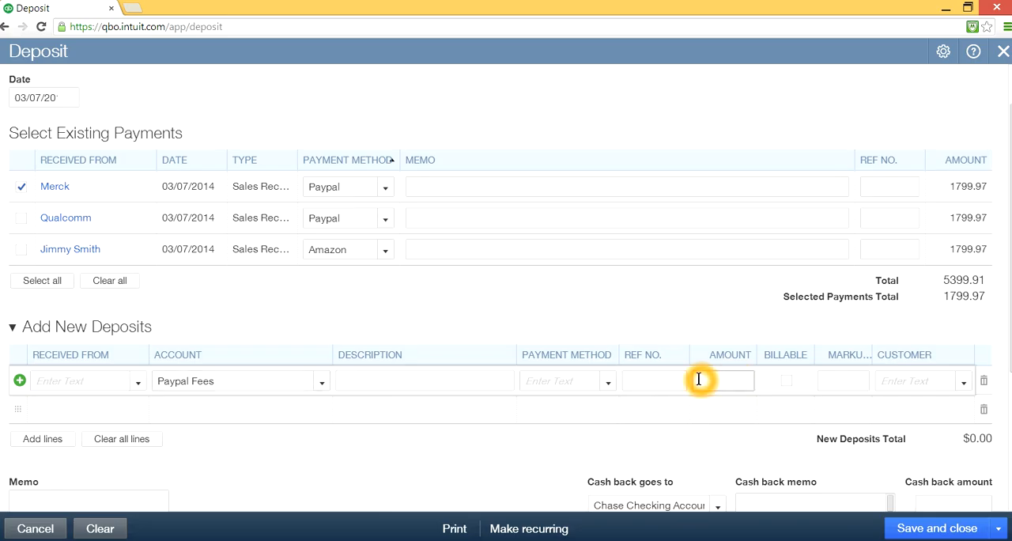
pyautogui.click(966, 332)
pyautogui.click(951, 329)
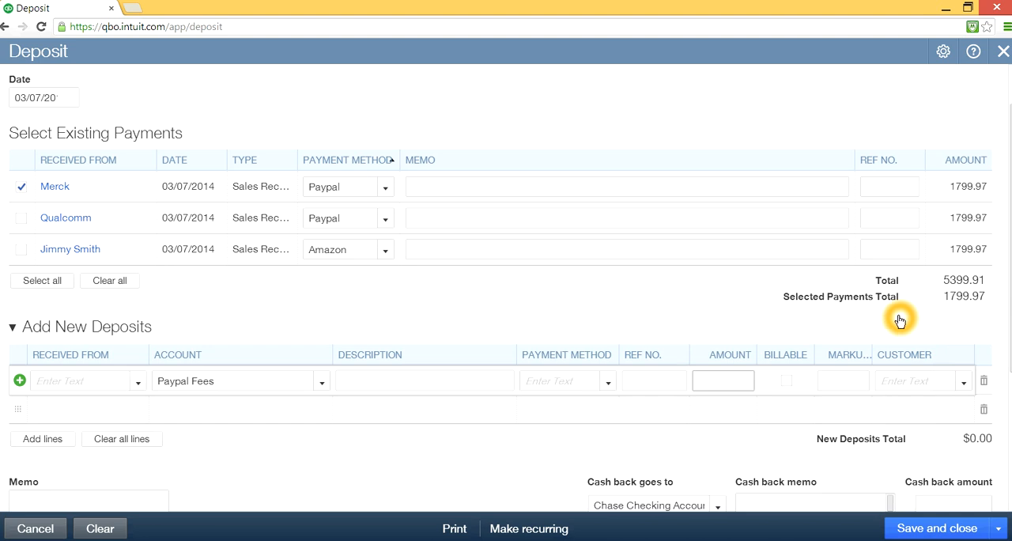
pyautogui.write('-50')
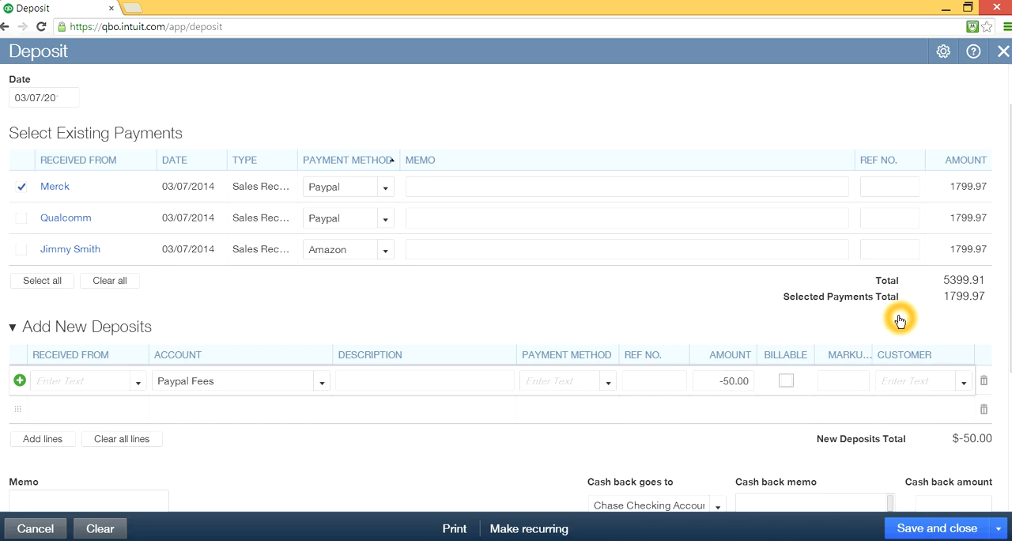
# - Review the deposit's total, its Paypal destination account and the fee line
pyautogui.scroll(-1, 711, 426)
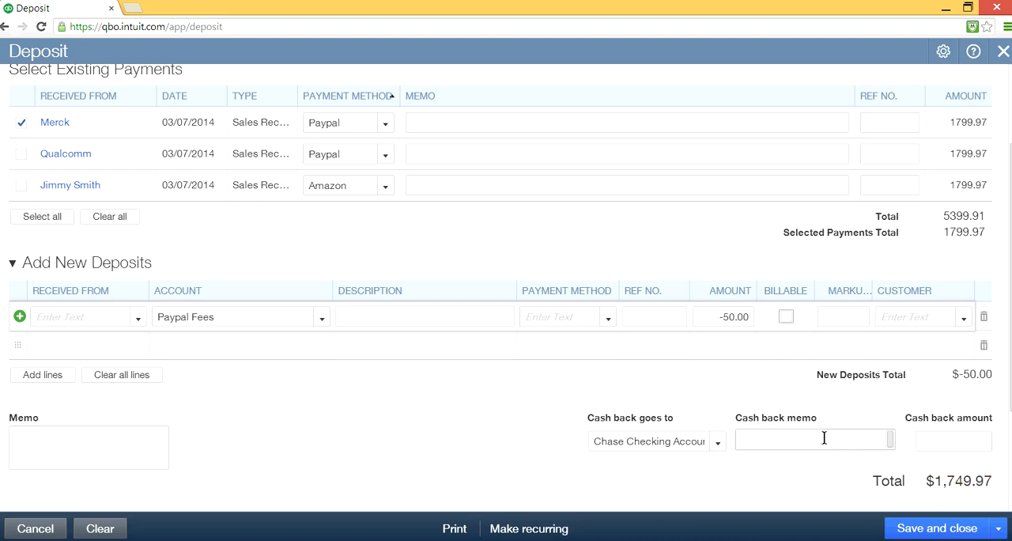
pyautogui.scroll(1, 587, 306)
pyautogui.scroll(1, 586, 307)
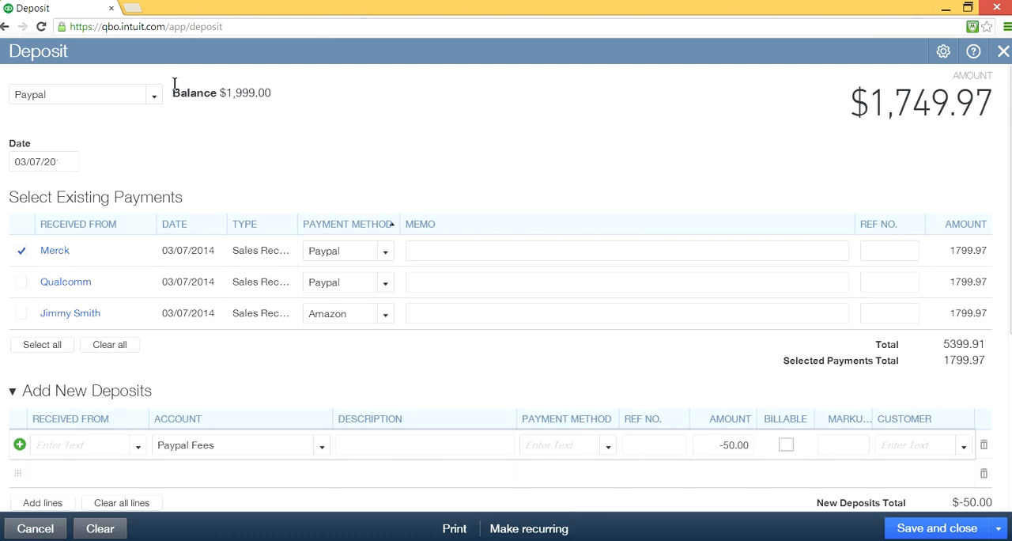
pyautogui.click(653, 160)
pyautogui.scroll(-1, 699, 167)
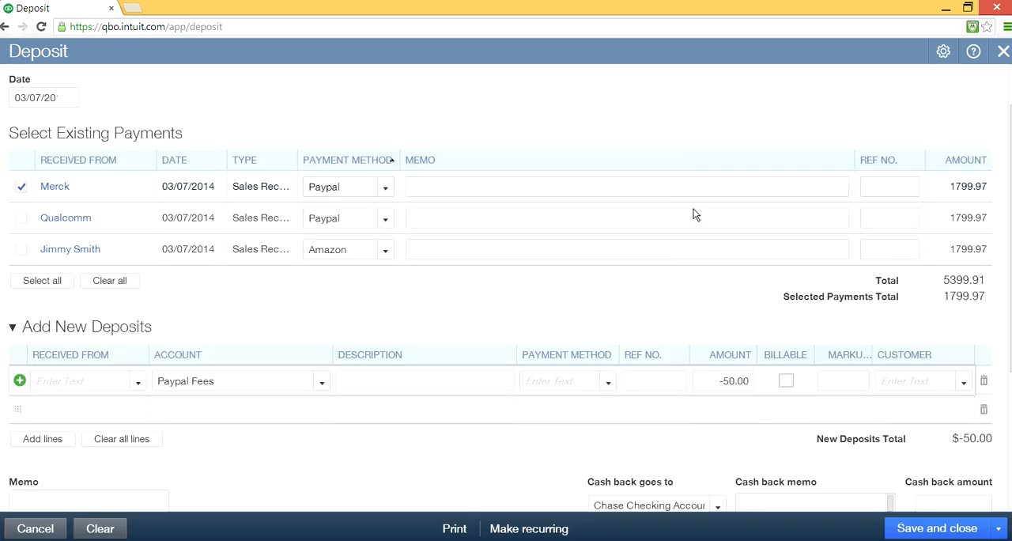
pyautogui.scroll(1, 438, 98)
pyautogui.click(438, 95)
pyautogui.click(55, 96)
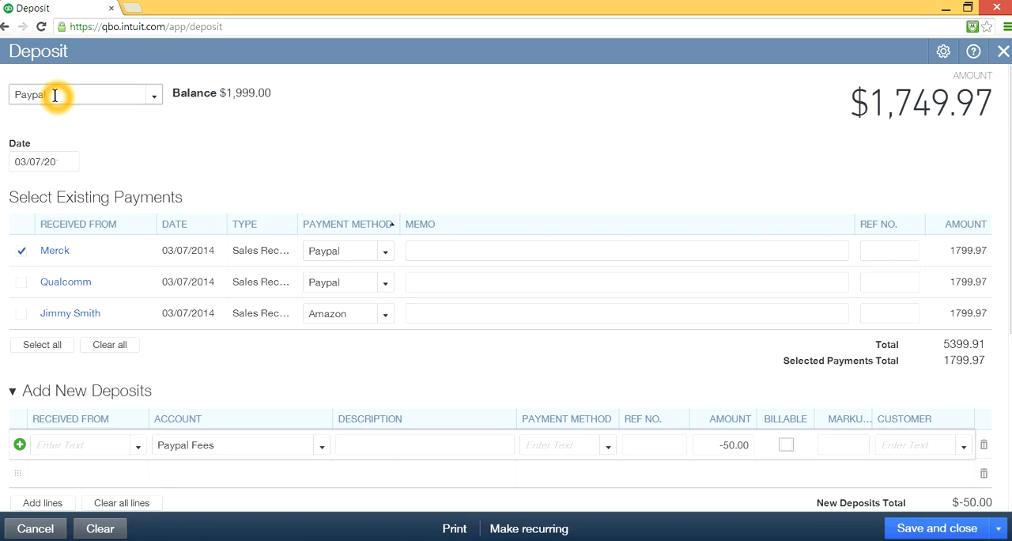
pyautogui.click(434, 177)
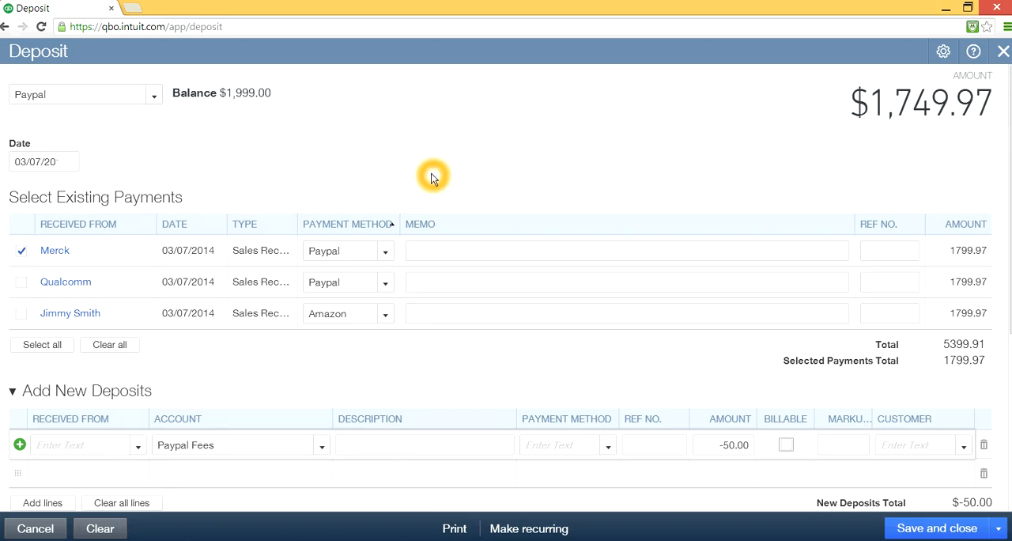
pyautogui.scroll(-1, 633, 268)
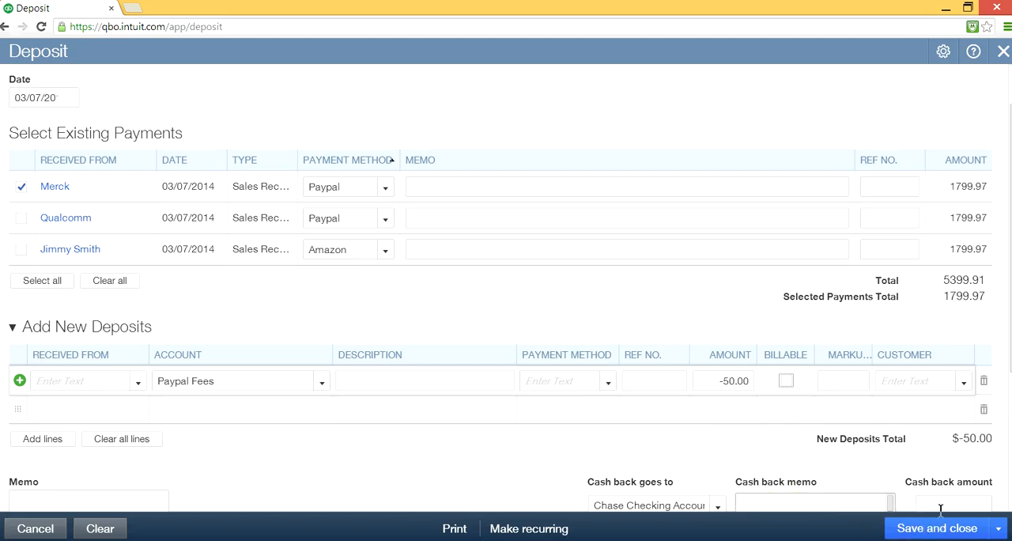
# - Save the Merck deposit and start a new deposit
pyautogui.click(987, 529)
pyautogui.click(845, 519)
pyautogui.click(991, 531)
pyautogui.click(994, 527)
pyautogui.click(964, 525)
pyautogui.click(994, 530)
pyautogui.click(935, 506)
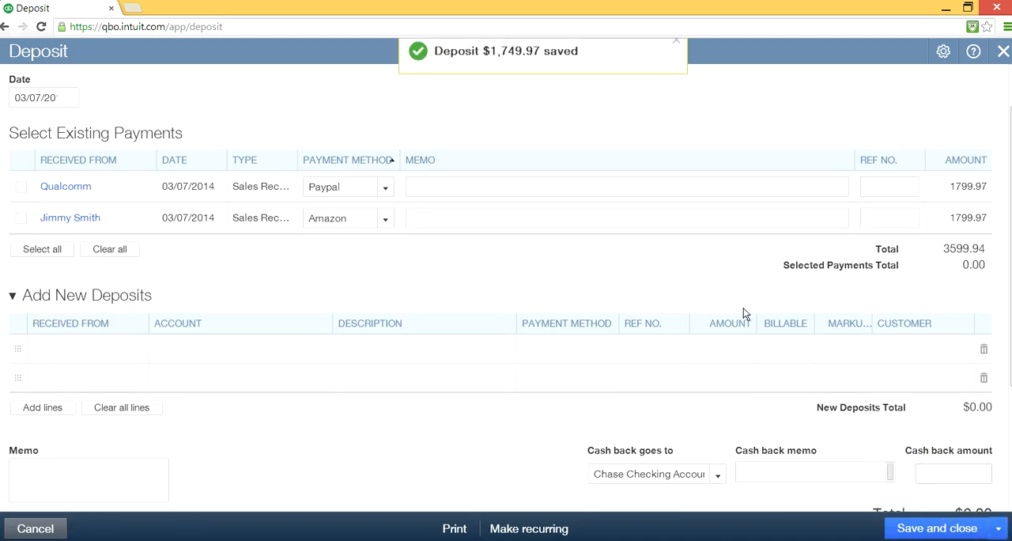
# - Select the Qualcomm Paypal payment for the new deposit
pyautogui.click(20, 250)
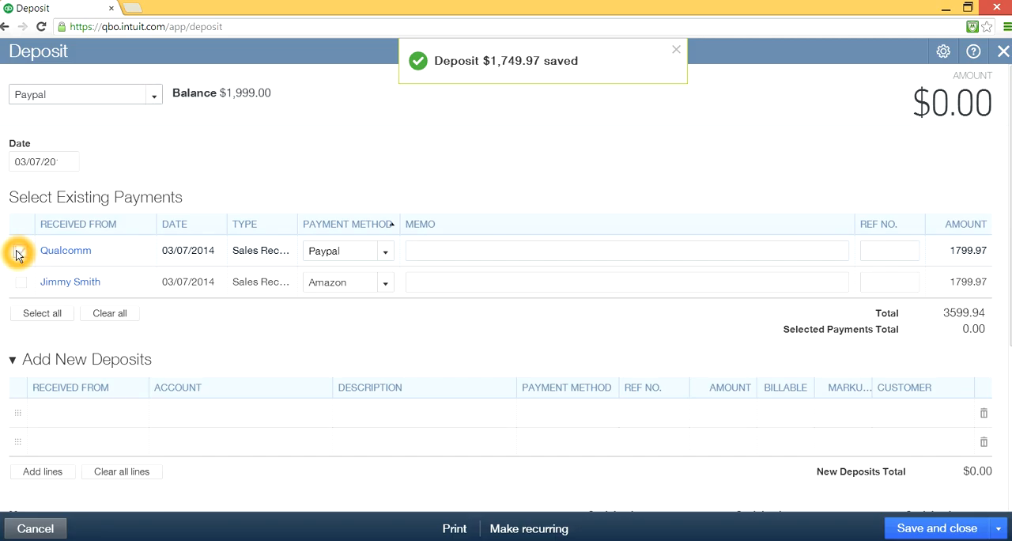
pyautogui.click(366, 251)
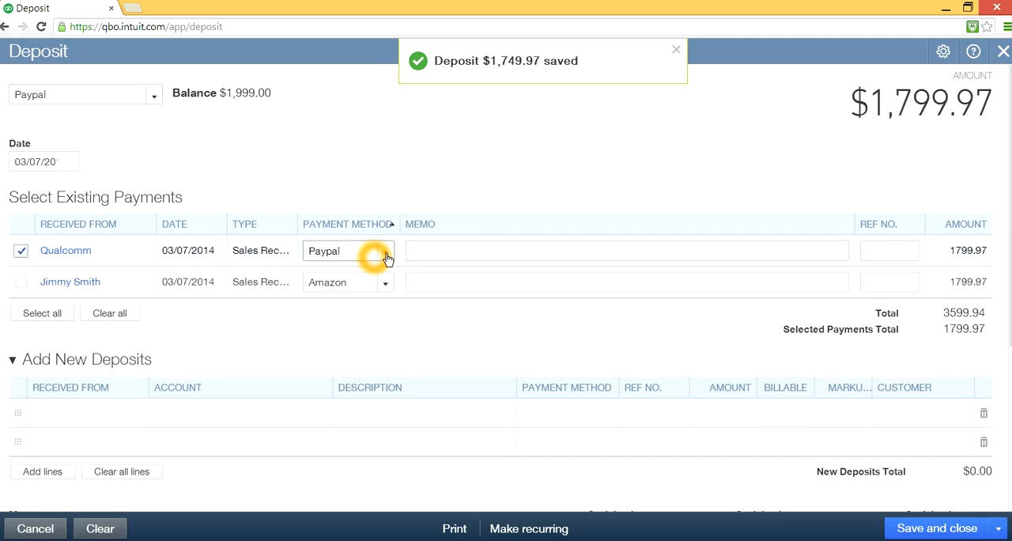
pyautogui.click(846, 287)
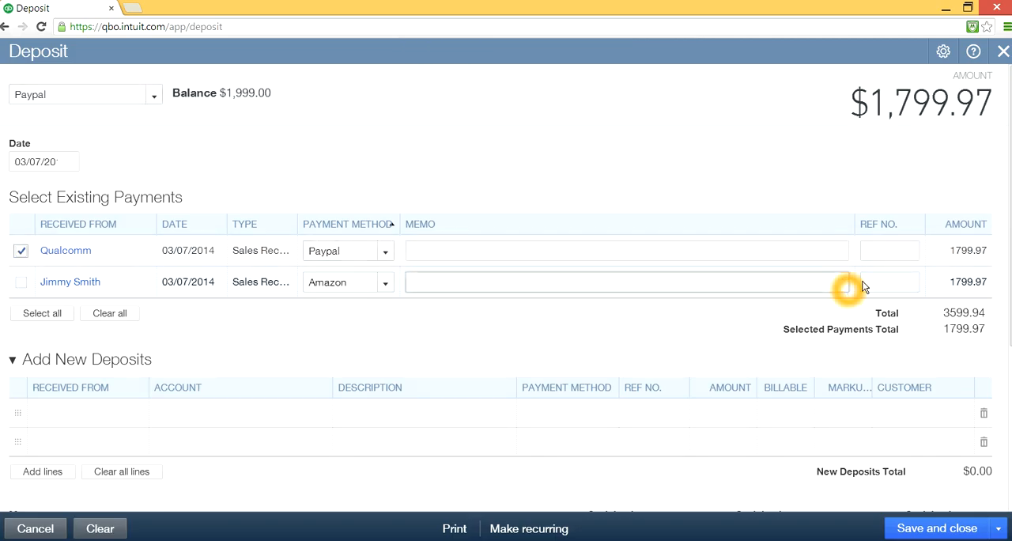
# - Assign the existing Paypal Fees account to the first new deposit line
pyautogui.click(255, 413)
pyautogui.click(323, 409)
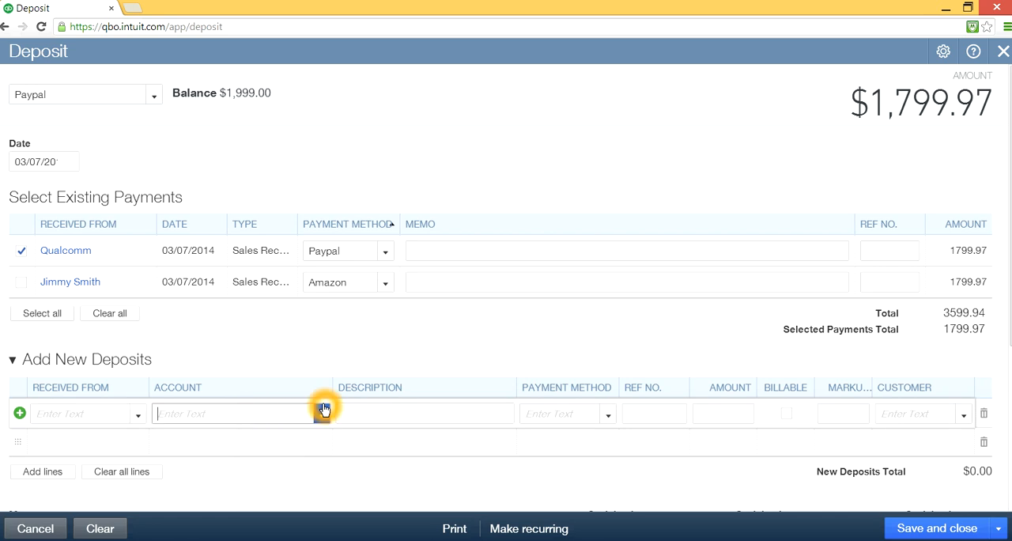
pyautogui.write('Payopa')
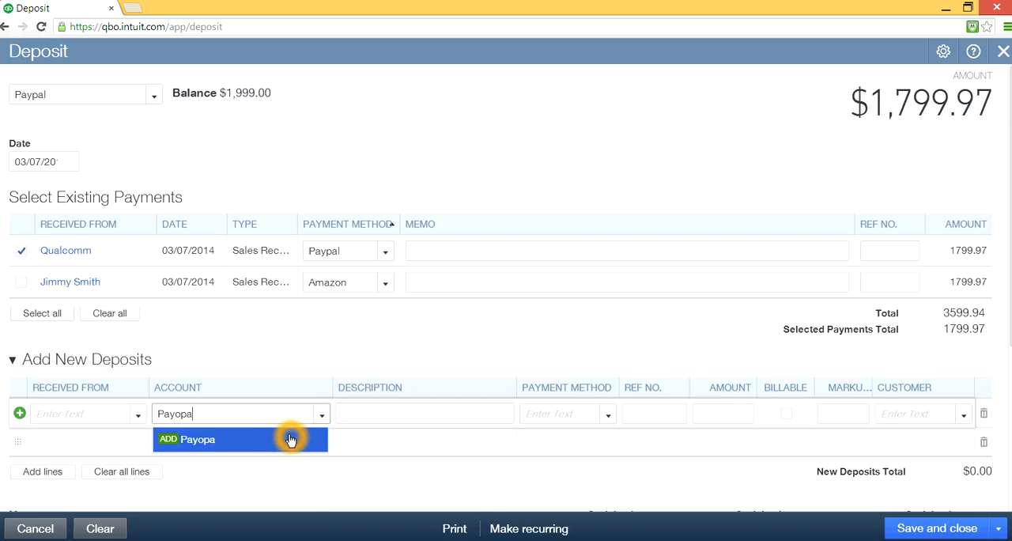
pyautogui.press('BackSpace')
pyautogui.press('BackSpace')
pyautogui.press('BackSpace')
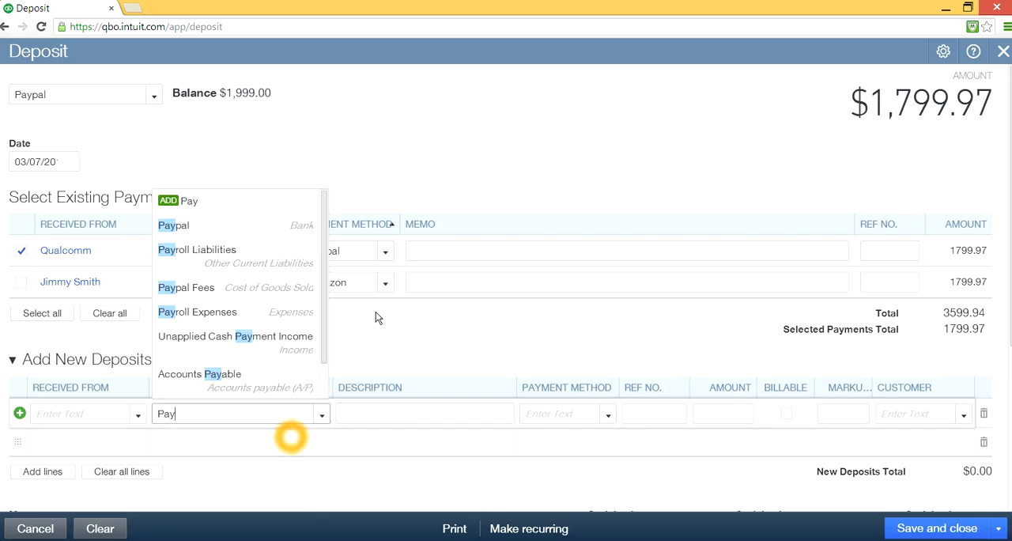
pyautogui.click(218, 289)
# - Enter an amount of -50 on the Paypal Fees line of the Qualcomm deposit
pyautogui.click(296, 412)
pyautogui.click(664, 413)
pyautogui.click(701, 416)
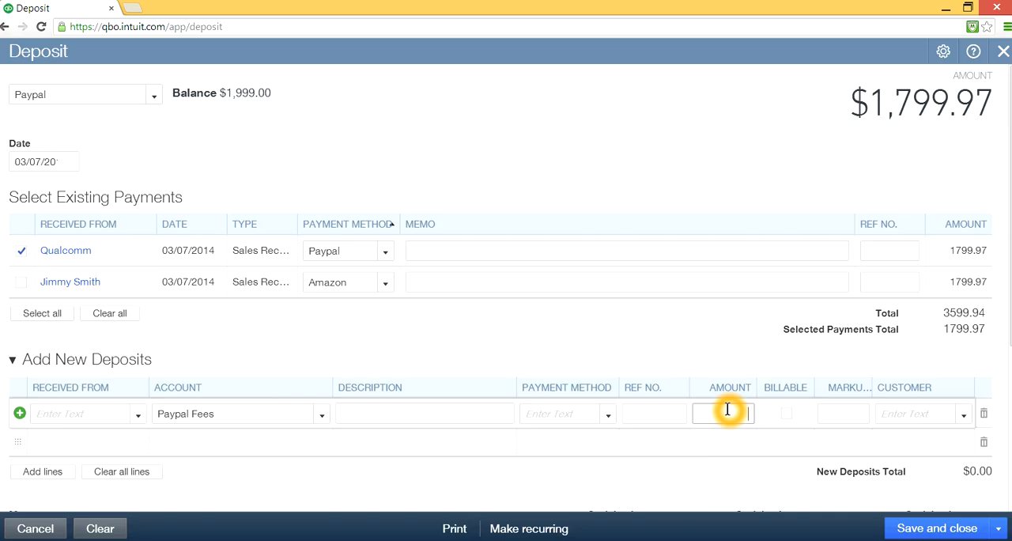
pyautogui.write('-50')
pyautogui.press('Tab')
pyautogui.click(698, 455)
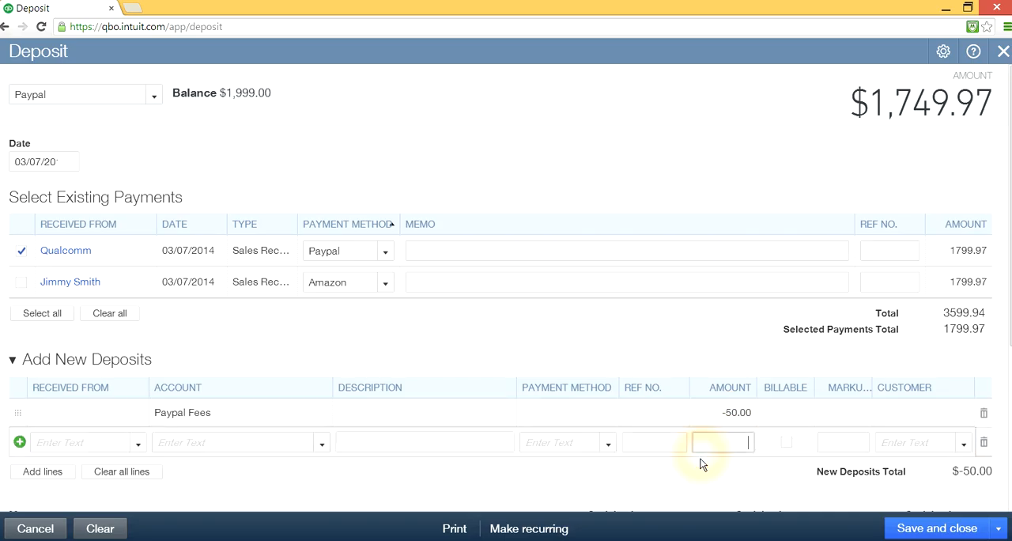
# - Check the Qualcomm deposit's total, save the deposit and start a new one
pyautogui.scroll(-2, 715, 475)
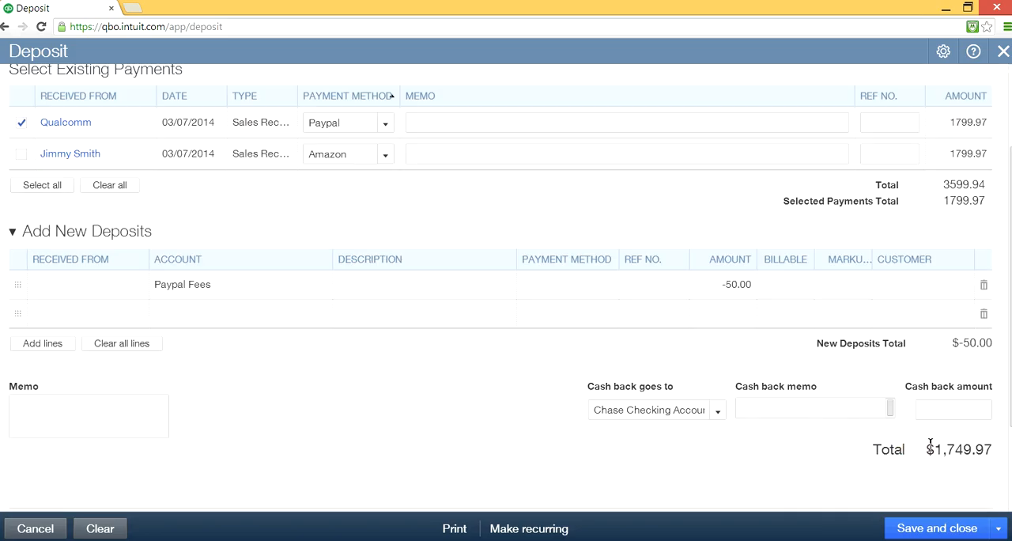
pyautogui.scroll(1, 831, 417)
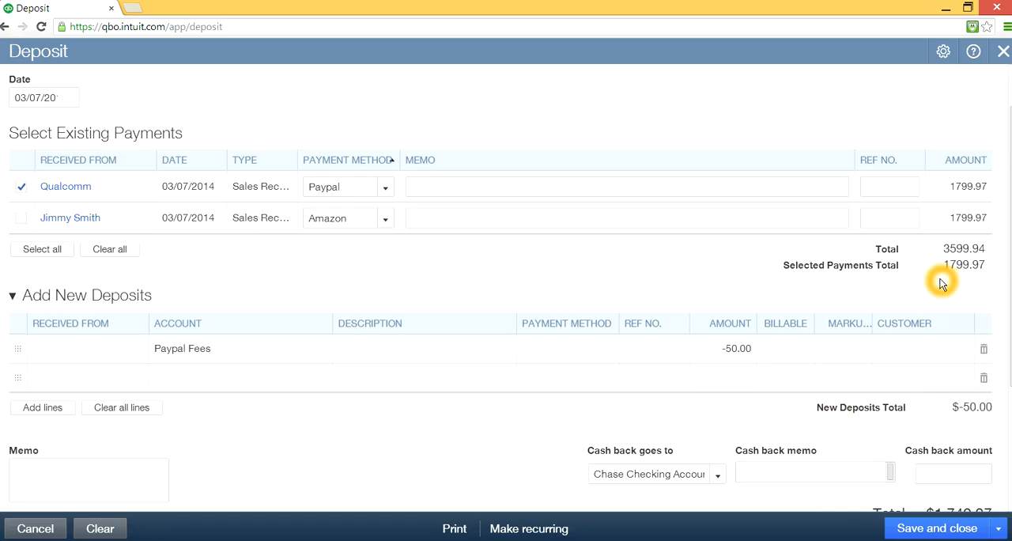
pyautogui.click(732, 351)
pyautogui.click(836, 482)
pyautogui.scroll(-2, 826, 475)
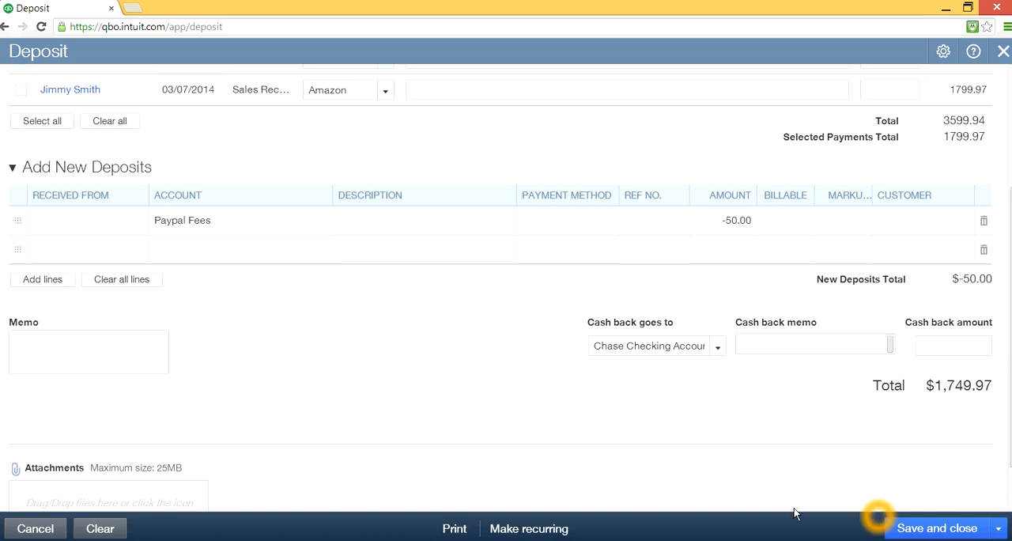
pyautogui.click(996, 528)
pyautogui.click(927, 510)
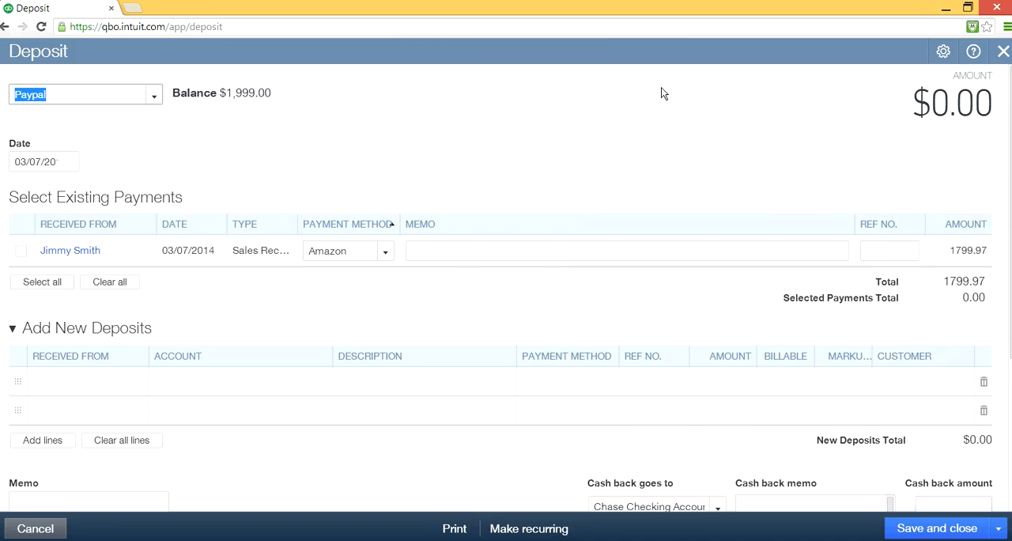
# - Set the deposit account to Chase Checking Account and select the remaining Amazon payment
pyautogui.click(346, 217)
pyautogui.click(85, 265)
pyautogui.click(335, 252)
pyautogui.click(153, 97)
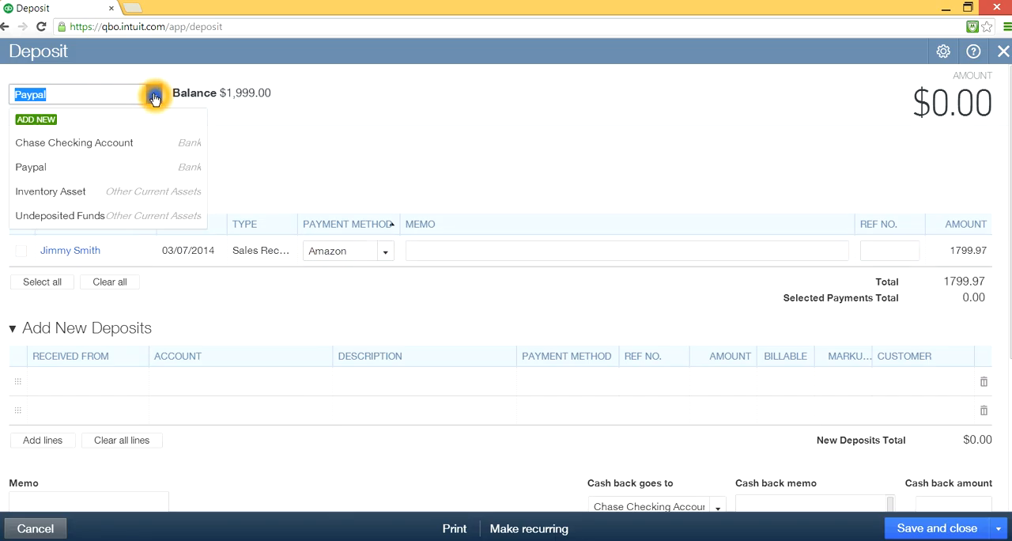
pyautogui.click(97, 147)
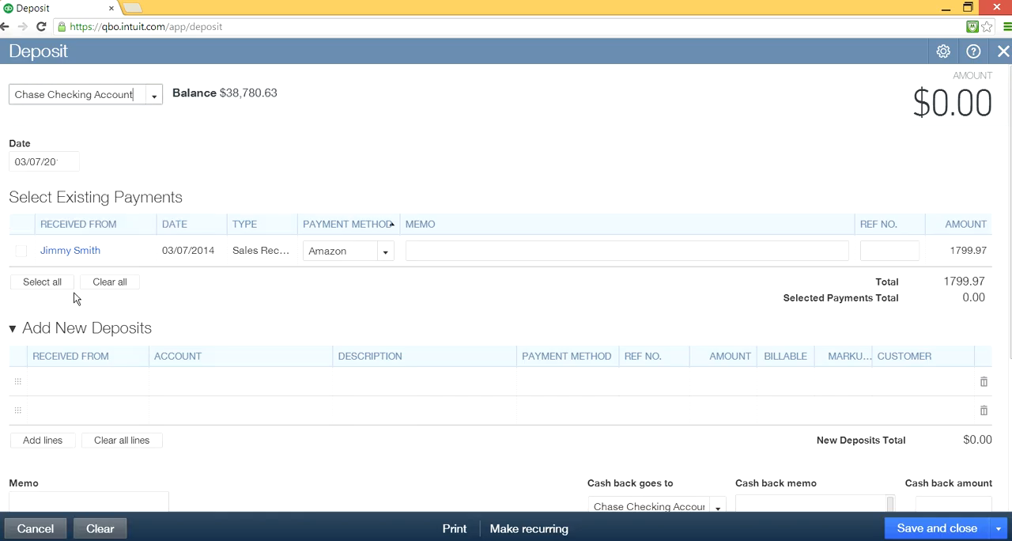
pyautogui.click(22, 252)
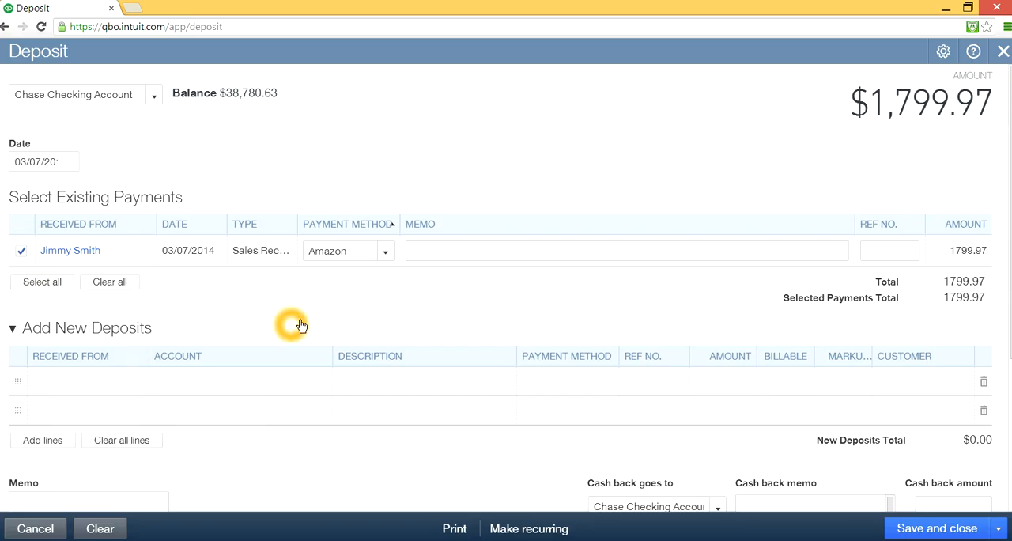
# - Start a new account from the first deposit line: type Cost of Goods Sold, detail type Other Costs of Services - COS, name "Amazon Fees"
pyautogui.click(281, 382)
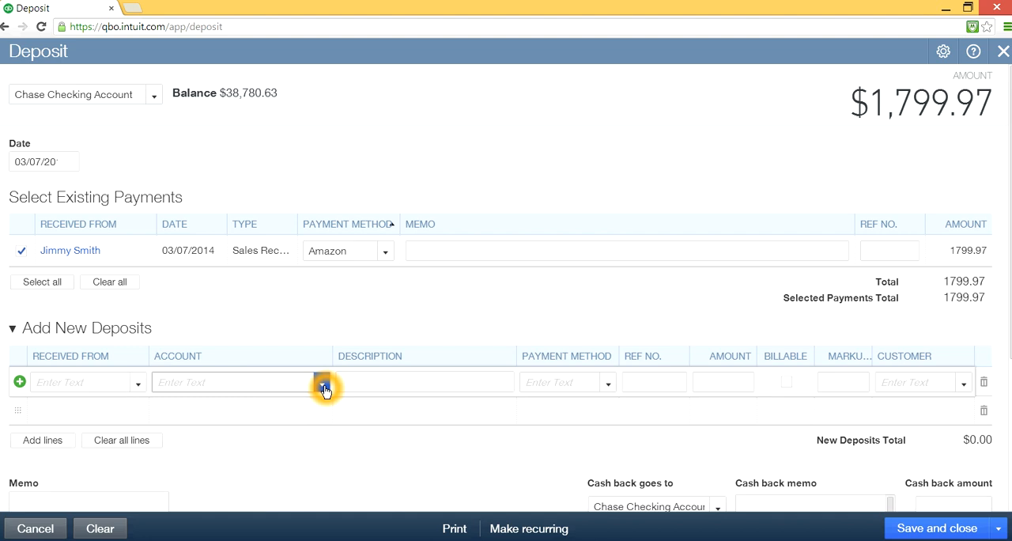
pyautogui.click(404, 385)
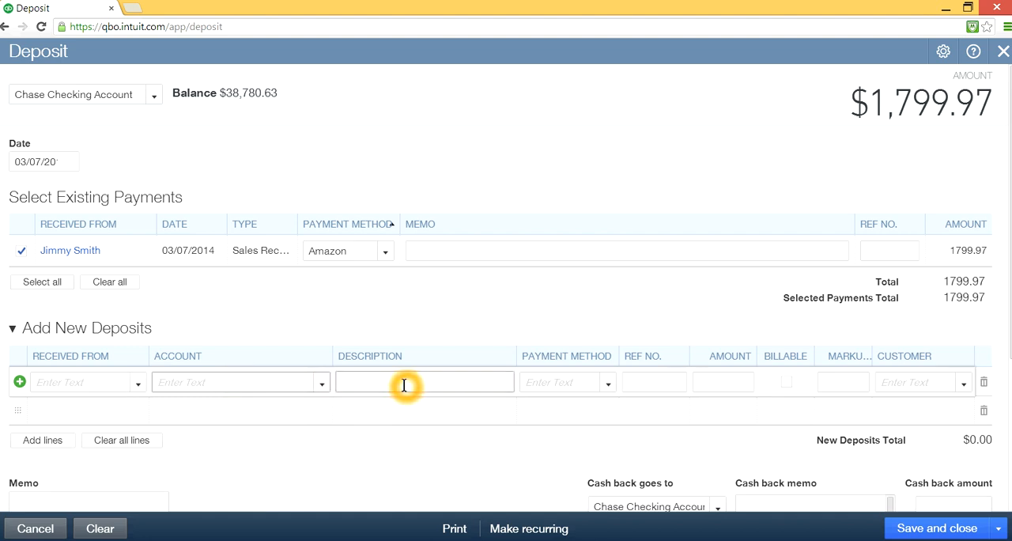
pyautogui.write('ama')
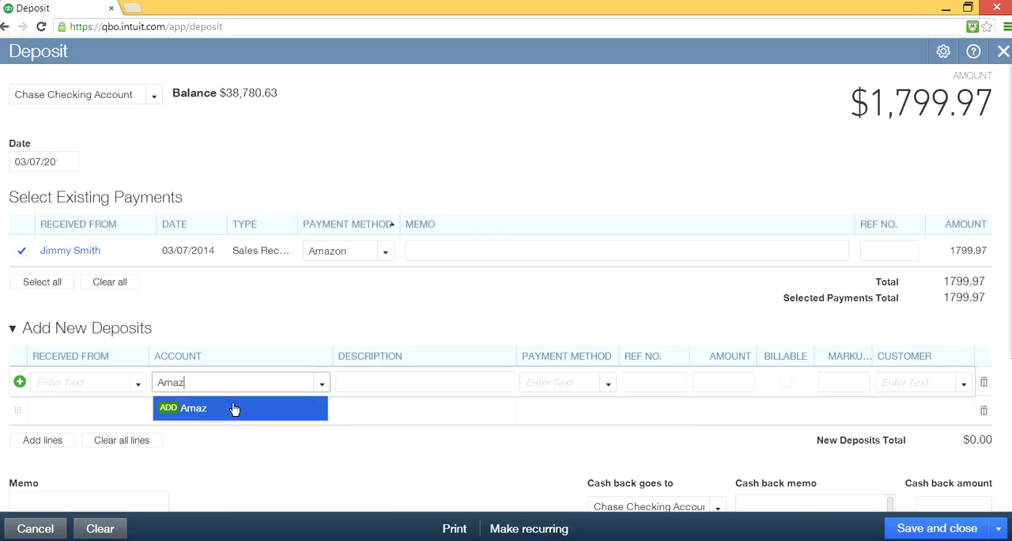
pyautogui.click(171, 409)
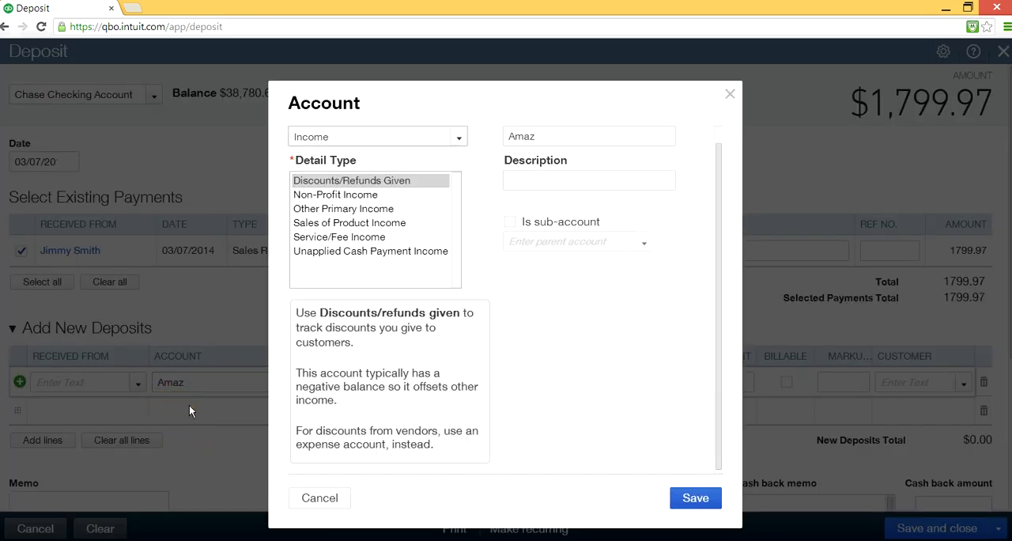
pyautogui.click(458, 137)
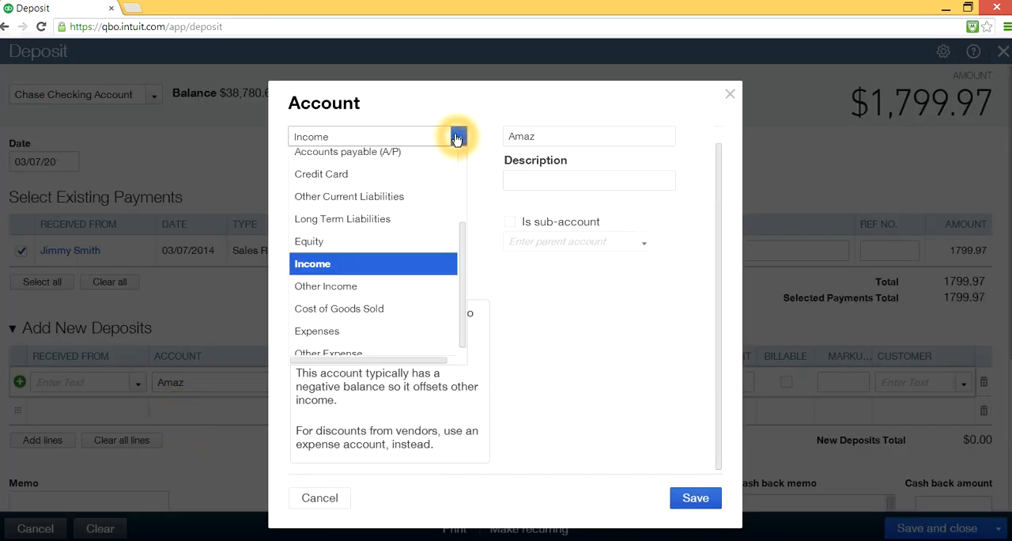
pyautogui.click(373, 308)
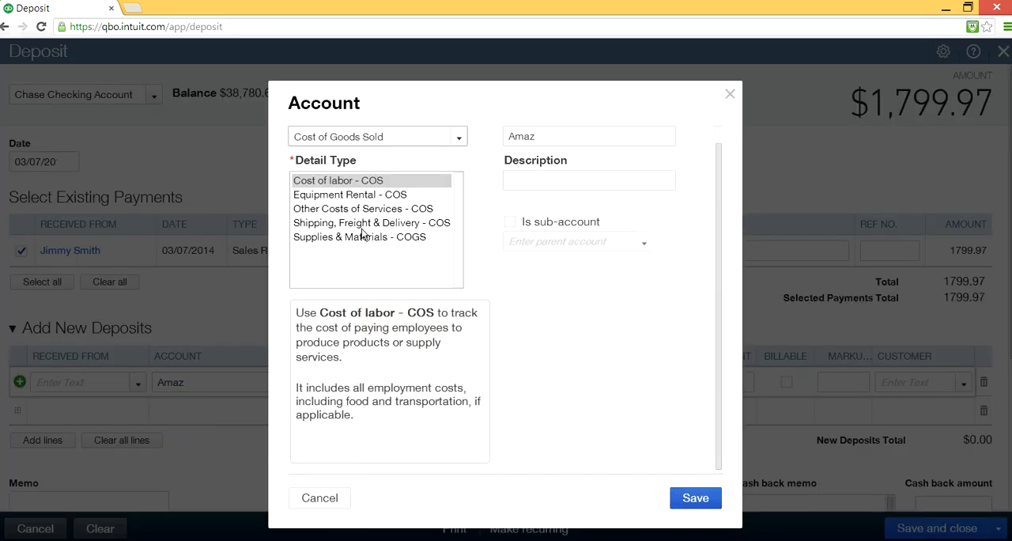
pyautogui.click(342, 208)
pyautogui.moveTo(560, 137); pyautogui.dragTo(477, 134)
pyautogui.write('A')
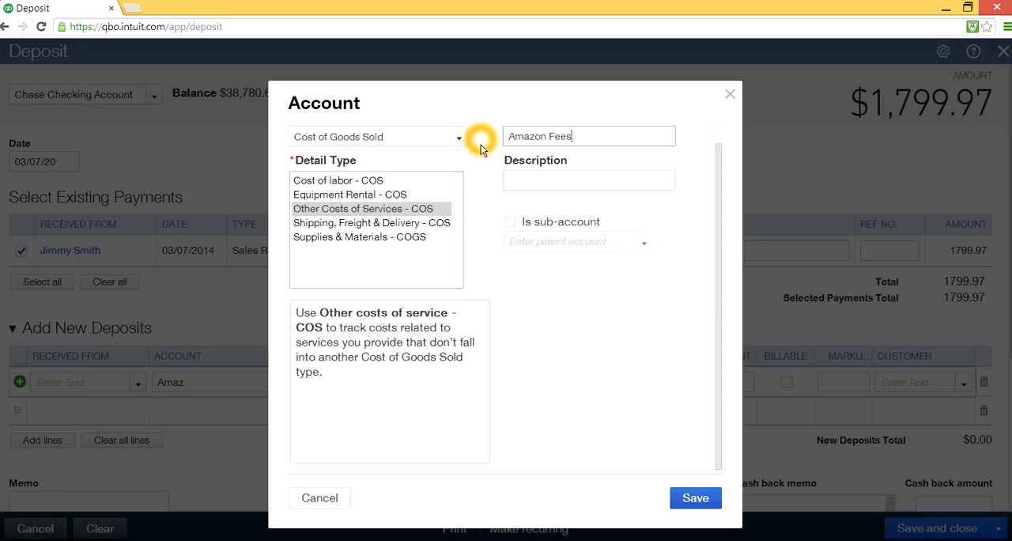
# - Copy the name "Amazon Fees" into the account's description and save the new account
pyautogui.moveTo(582, 136); pyautogui.dragTo(471, 131)
pyautogui.rightClick(532, 134)
pyautogui.click(580, 213)
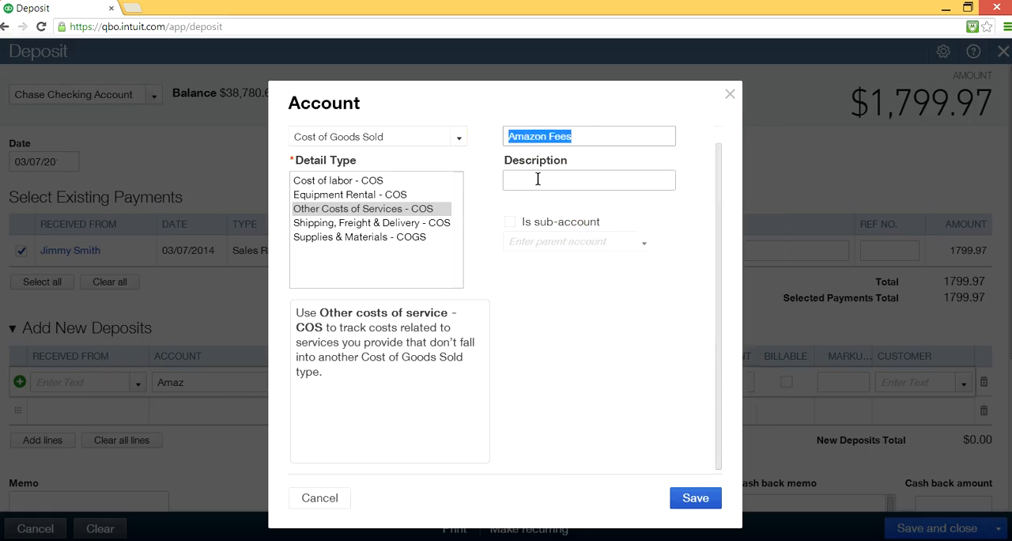
pyautogui.click(538, 179)
pyautogui.rightClick(538, 180)
pyautogui.click(558, 263)
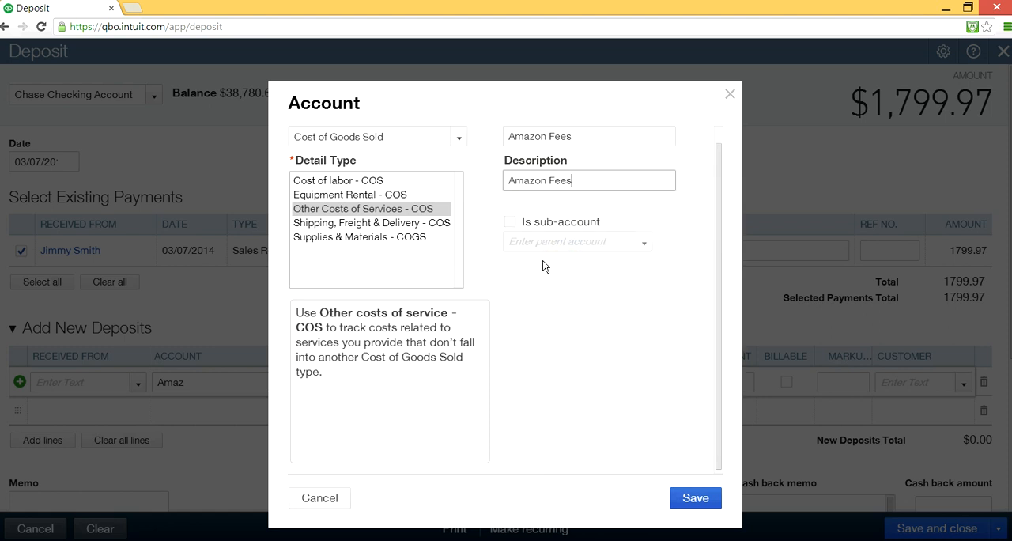
pyautogui.click(696, 499)
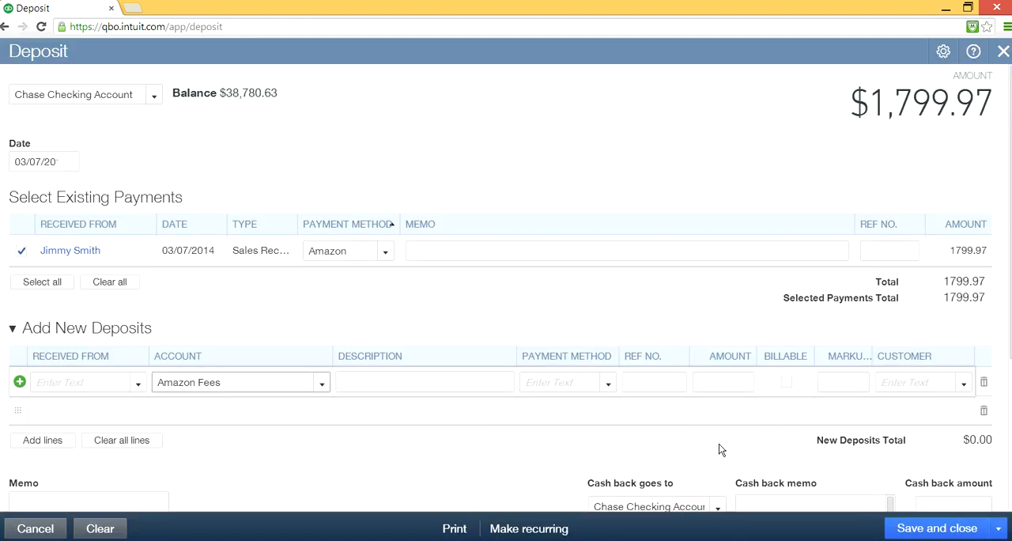
# - Enter -200 as the amount on the Amazon Fees line and check the deposit's total
pyautogui.click(732, 383)
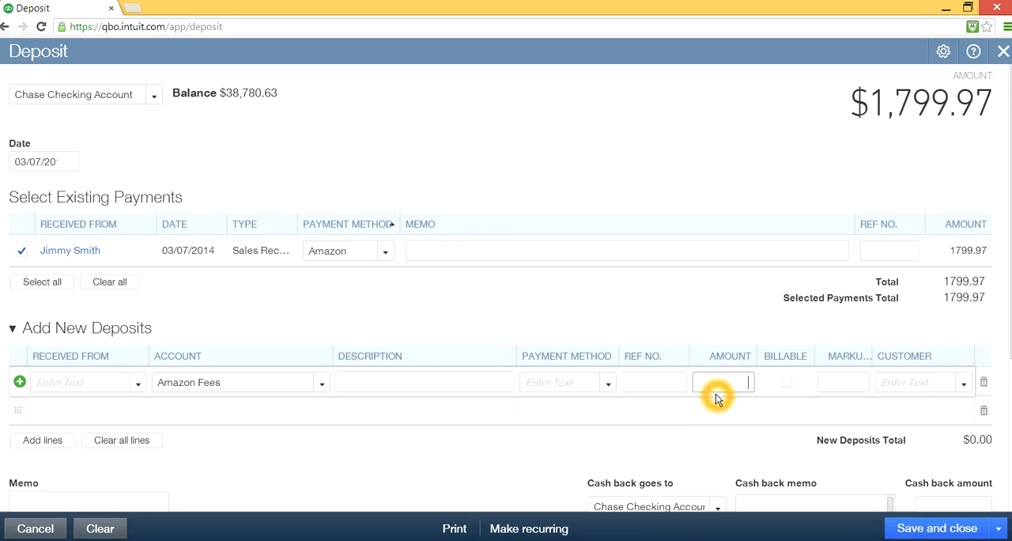
pyautogui.write('-200')
pyautogui.click(695, 442)
pyautogui.scroll(-1, 814, 448)
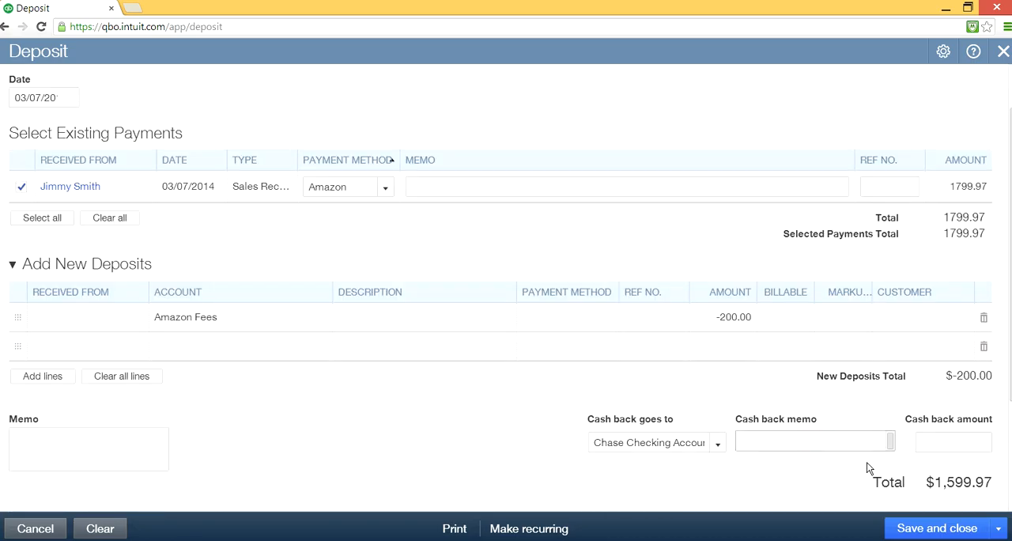
pyautogui.click(939, 484)
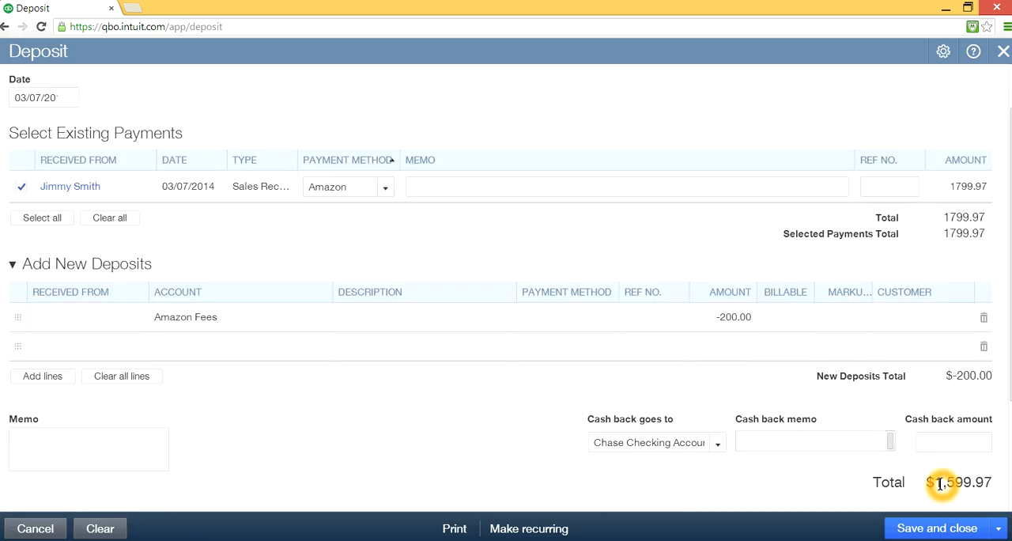
pyautogui.click(998, 485)
pyautogui.click(934, 476)
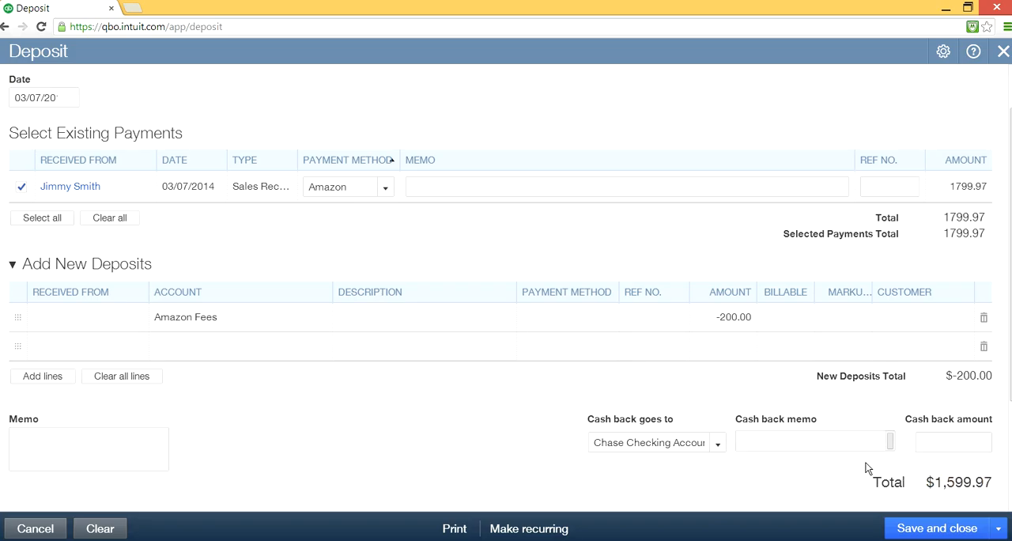
# - Check the account receiving the Amazon deposit, save the deposit and start a new one
pyautogui.click(843, 484)
pyautogui.scroll(1, 648, 316)
pyautogui.click(111, 99)
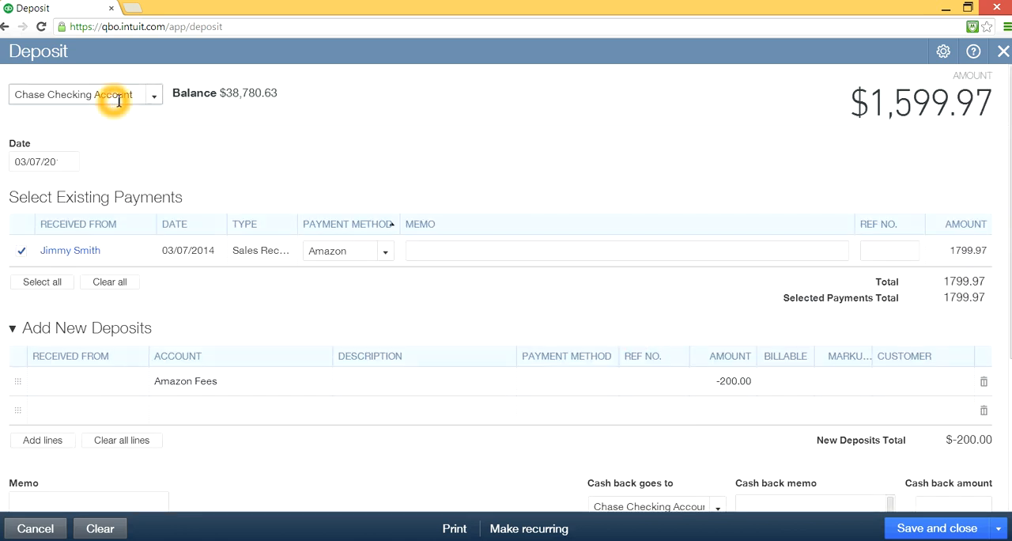
pyautogui.scroll(-1, 729, 460)
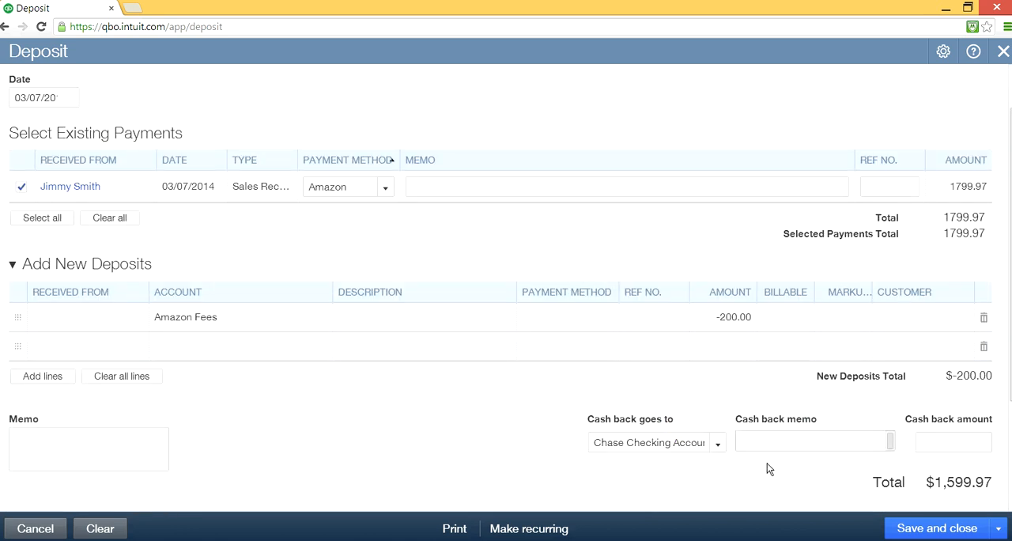
pyautogui.click(938, 526)
pyautogui.click(934, 528)
pyautogui.click(993, 528)
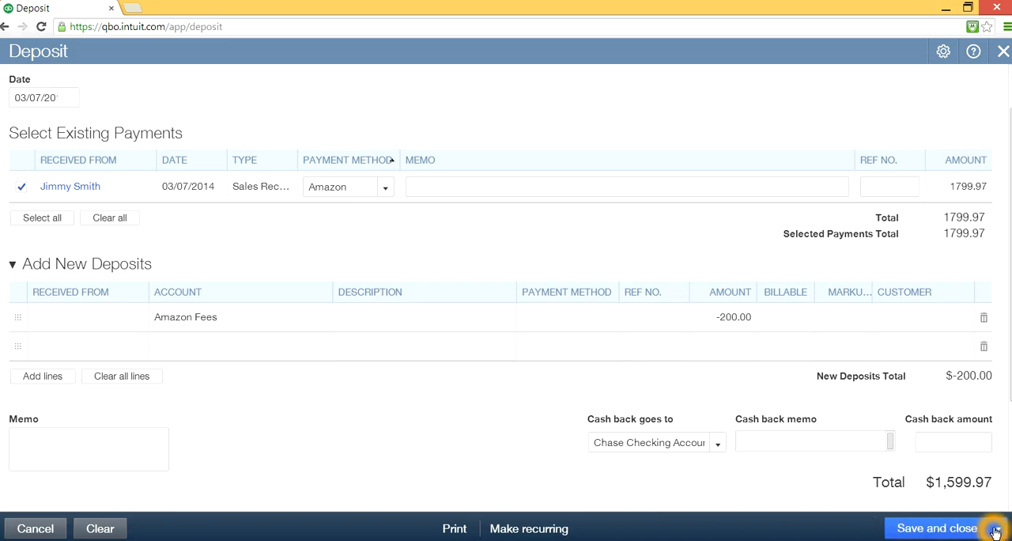
pyautogui.click(926, 508)
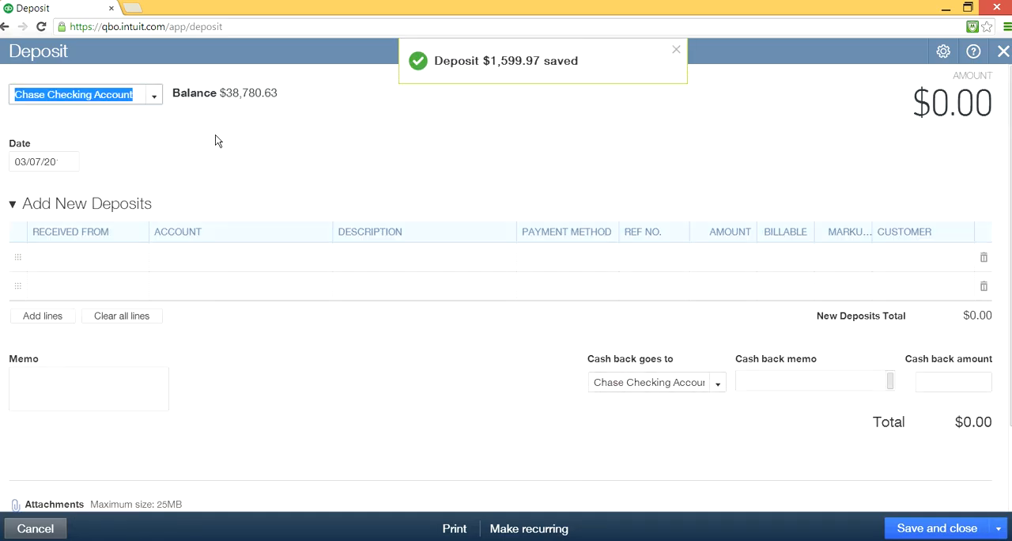
# - Close the blank deposit and open a new bank deposit from the home page
pyautogui.click(675, 56)
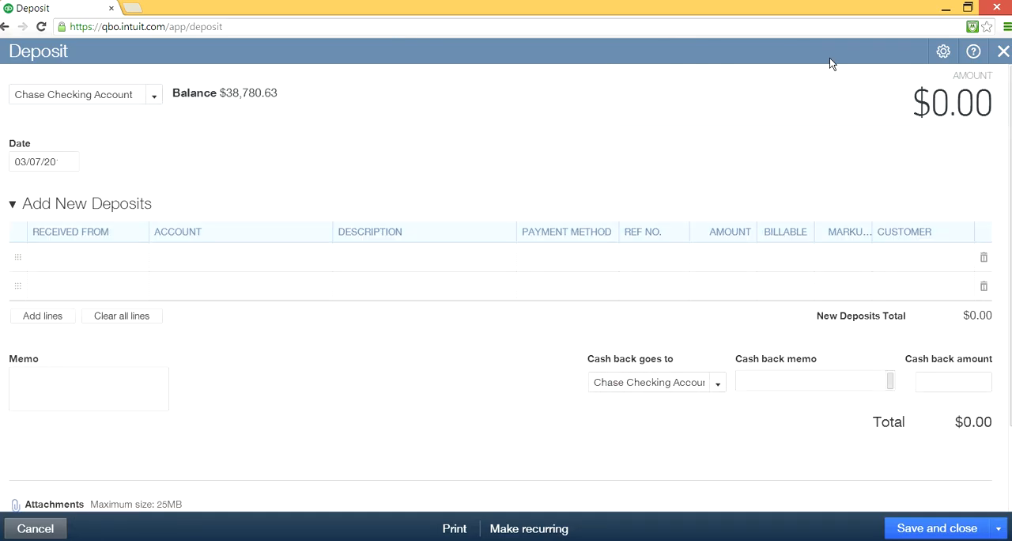
pyautogui.click(1002, 53)
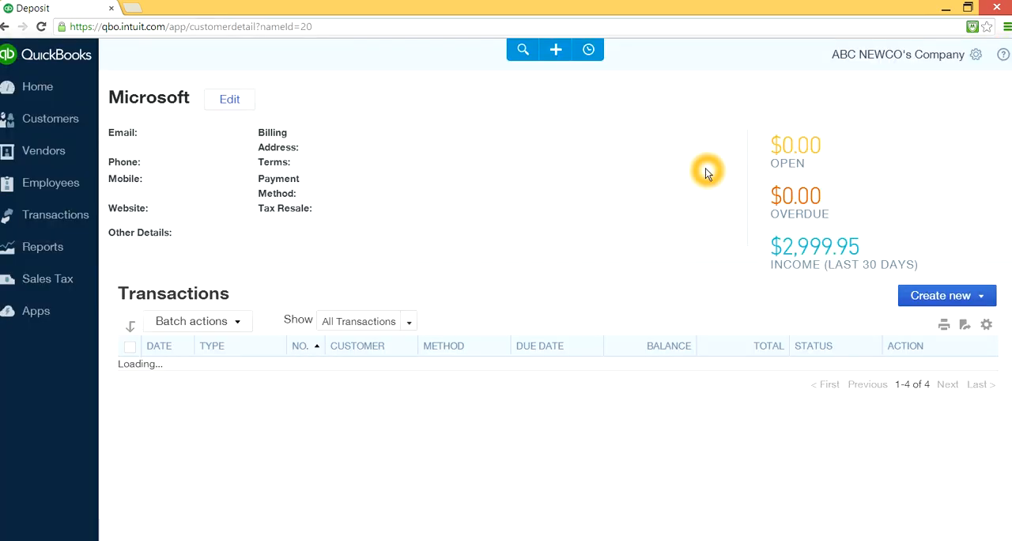
pyautogui.click(44, 81)
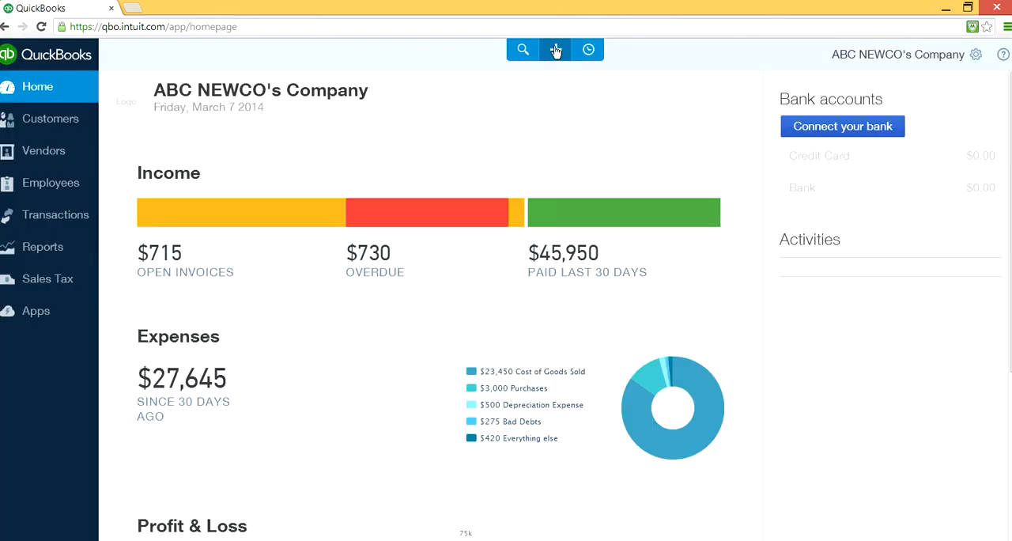
pyautogui.click(555, 49)
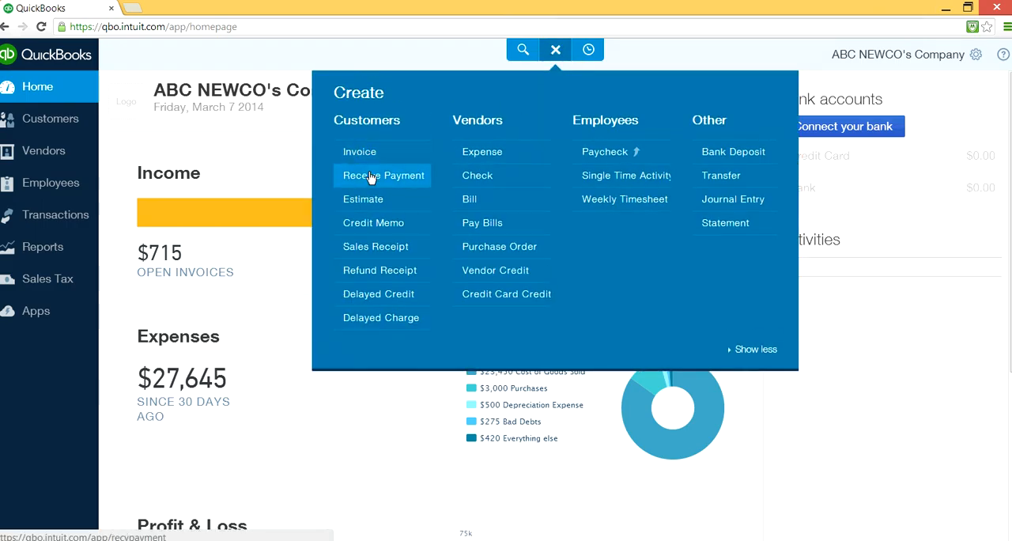
pyautogui.click(381, 175)
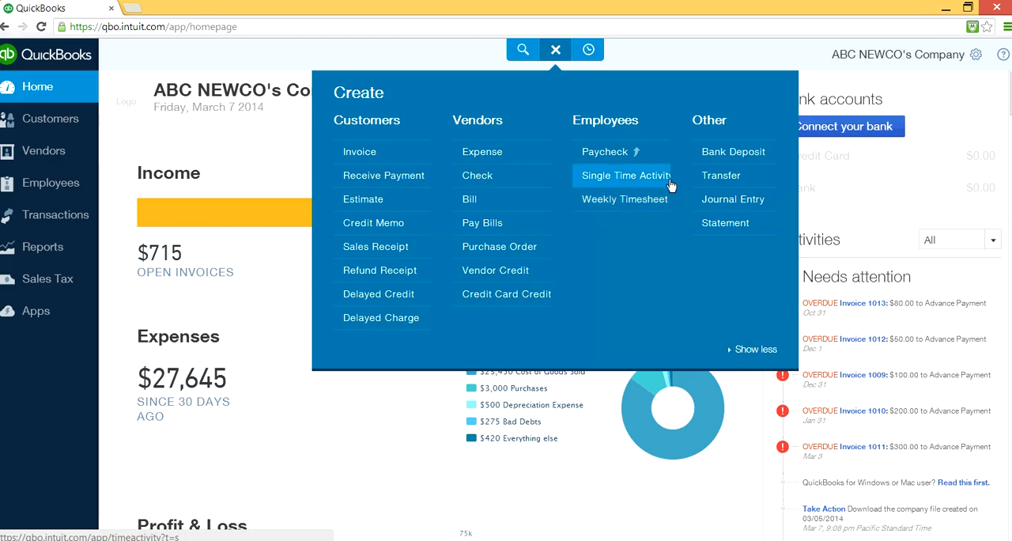
pyautogui.click(719, 156)
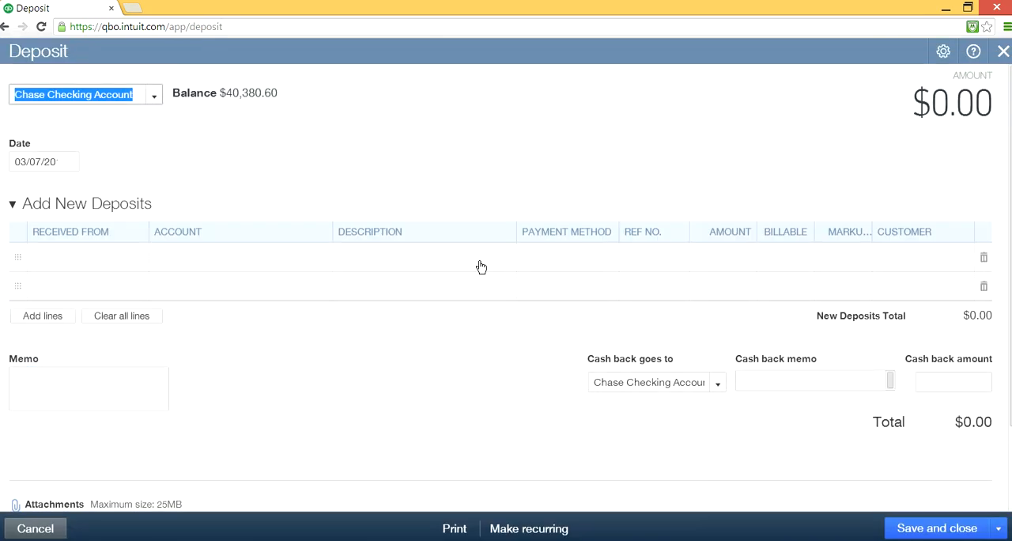
# - Examine the new deposit for remaining existing payments, review the available deposit accounts and close the form
pyautogui.click(468, 274)
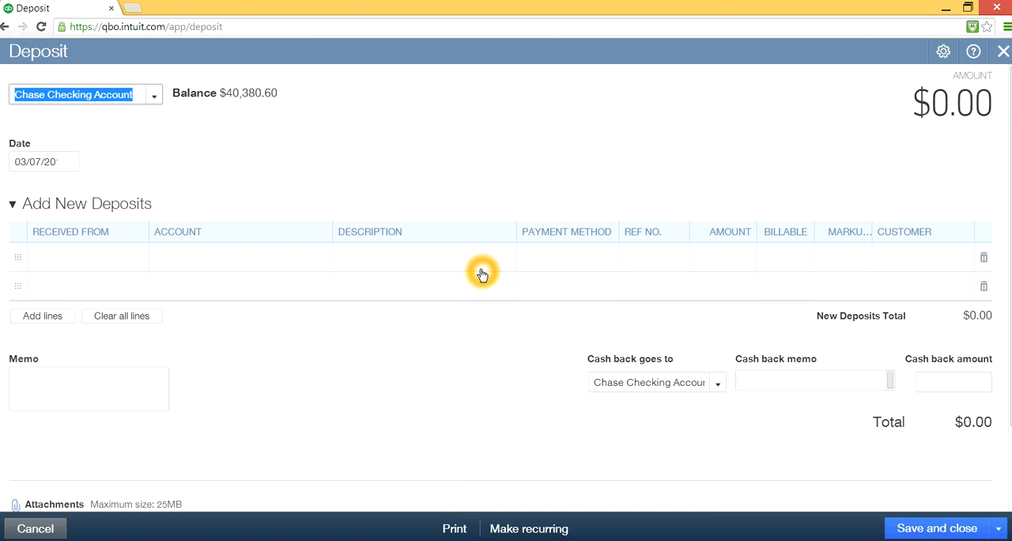
pyautogui.click(475, 242)
pyautogui.click(627, 211)
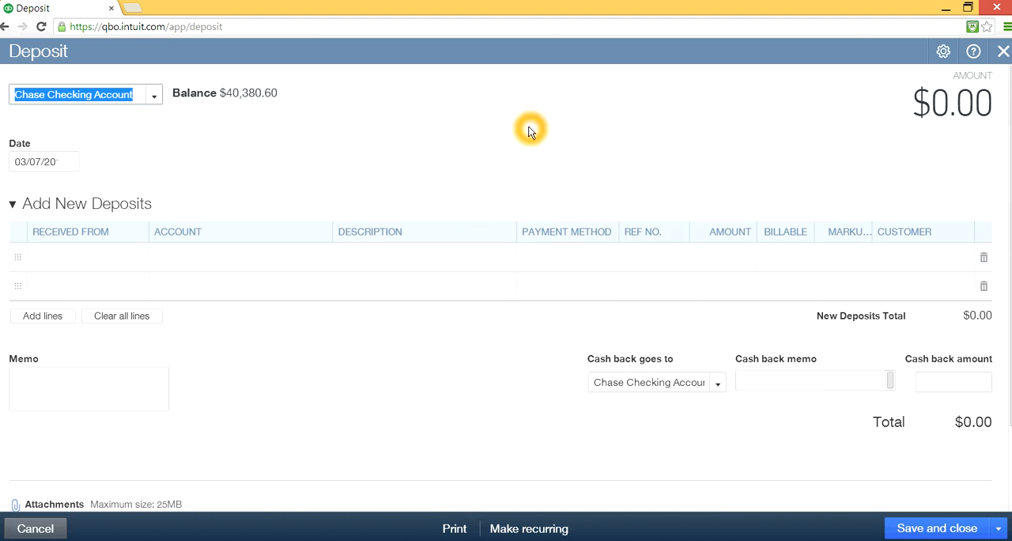
pyautogui.click(162, 94)
pyautogui.click(102, 129)
pyautogui.click(155, 101)
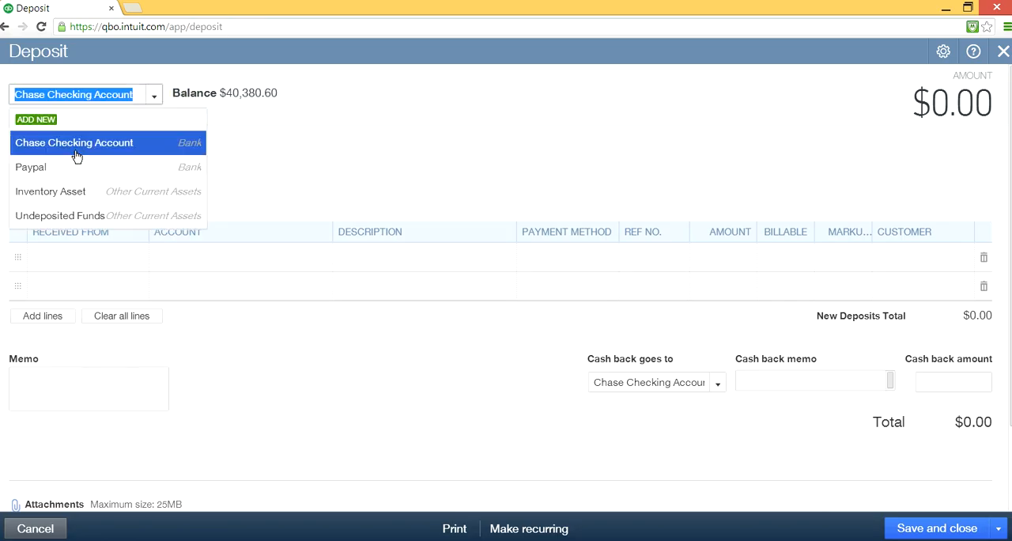
pyautogui.click(392, 170)
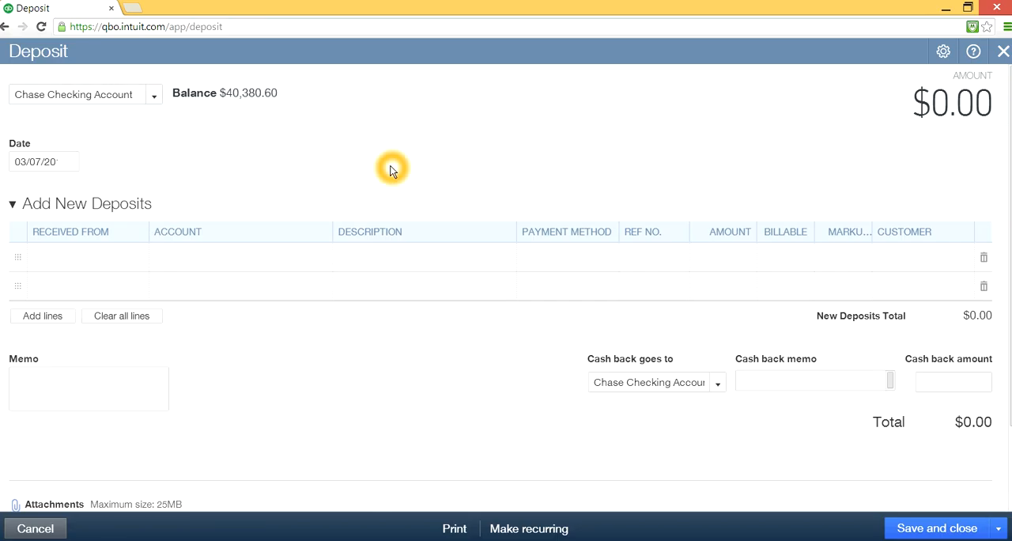
pyautogui.click(154, 96)
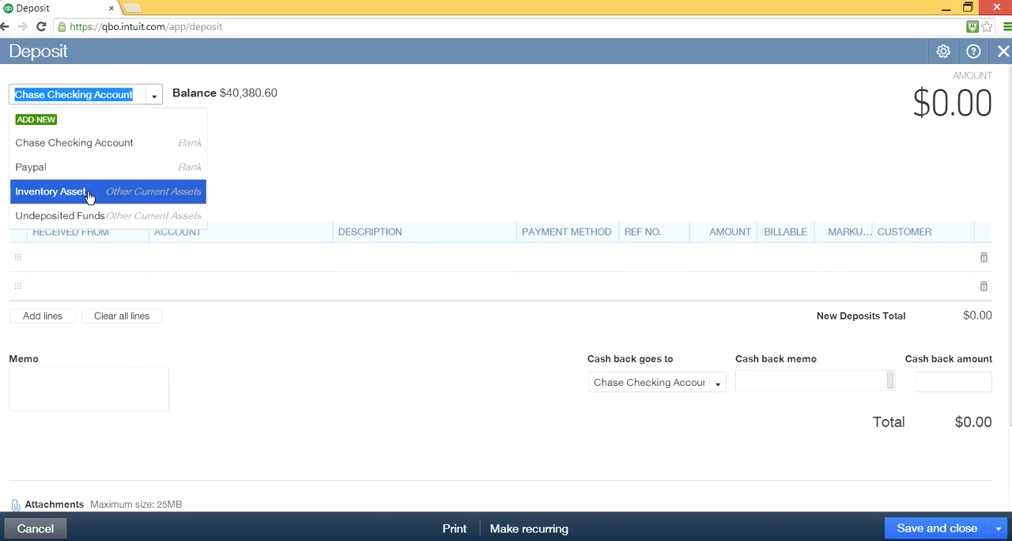
pyautogui.click(117, 144)
pyautogui.click(340, 133)
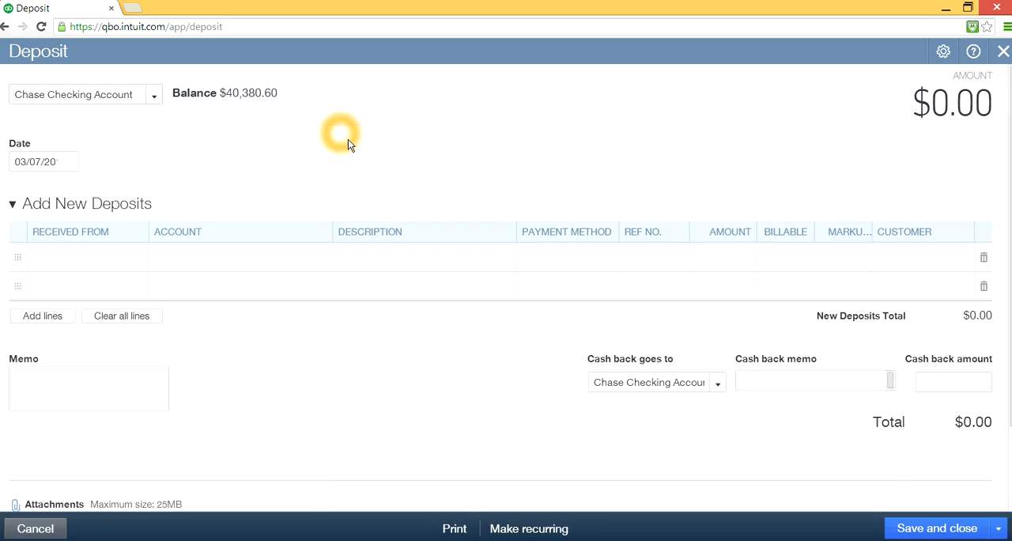
pyautogui.click(1004, 53)
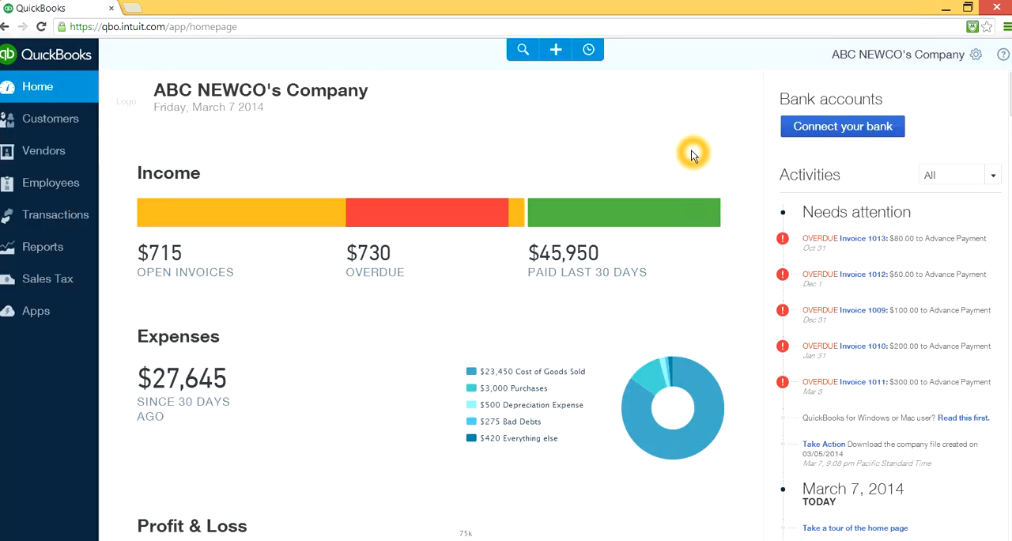
# - Open the Profit & Loss report and examine the income, cost of goods sold and fee lines
pyautogui.click(69, 308)
pyautogui.click(50, 250)
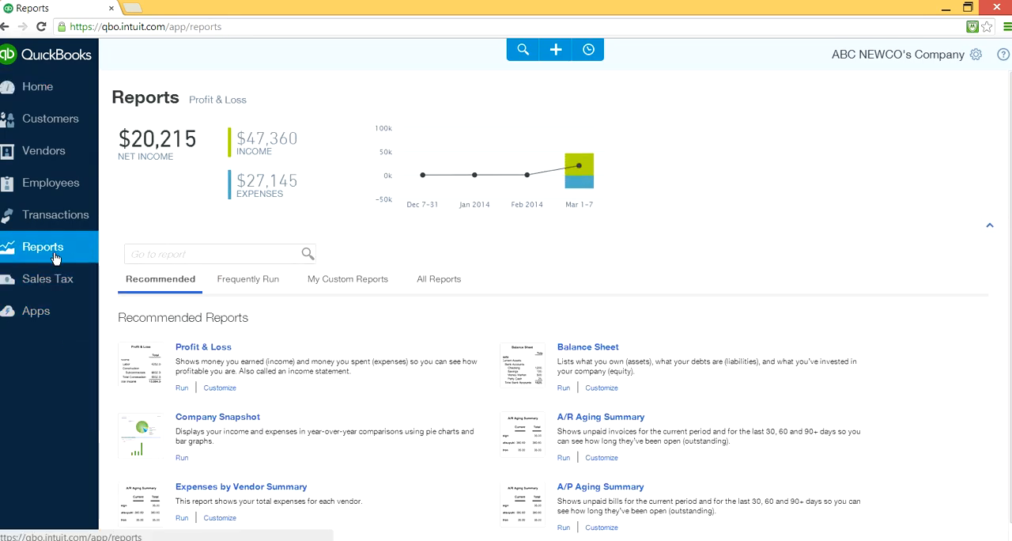
pyautogui.click(215, 350)
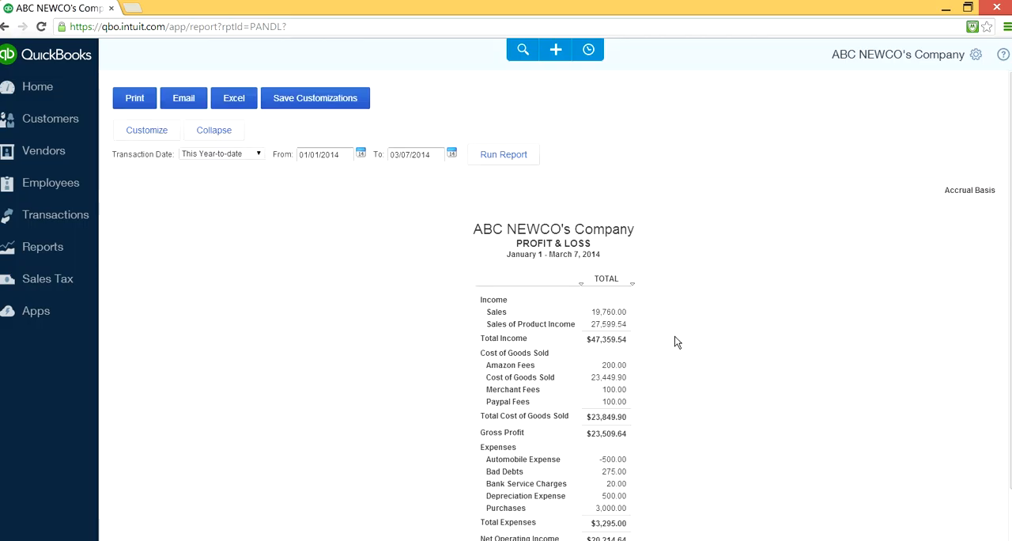
pyautogui.scroll(-1, 688, 336)
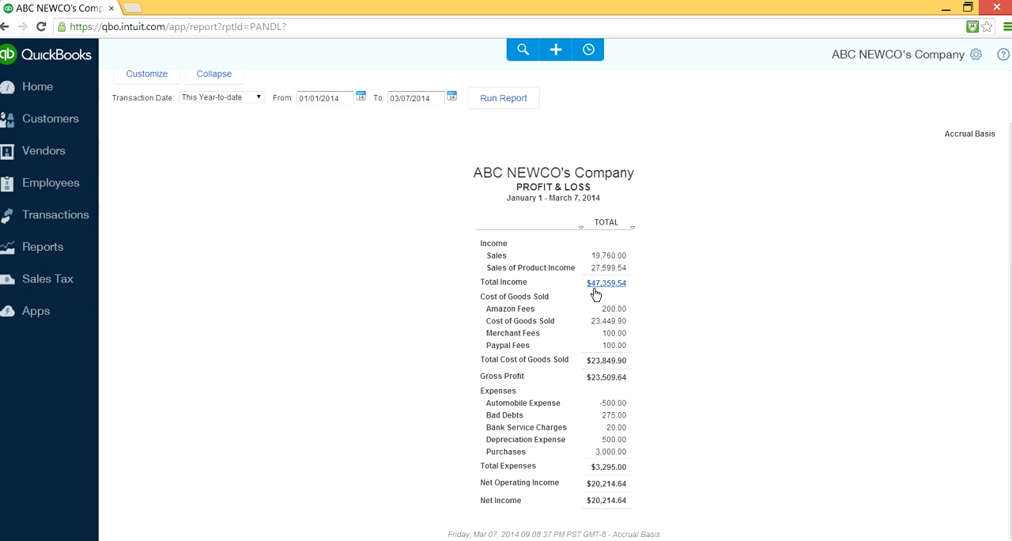
# - Run the Profit & Loss report for This Month and look over its figures
pyautogui.click(258, 101)
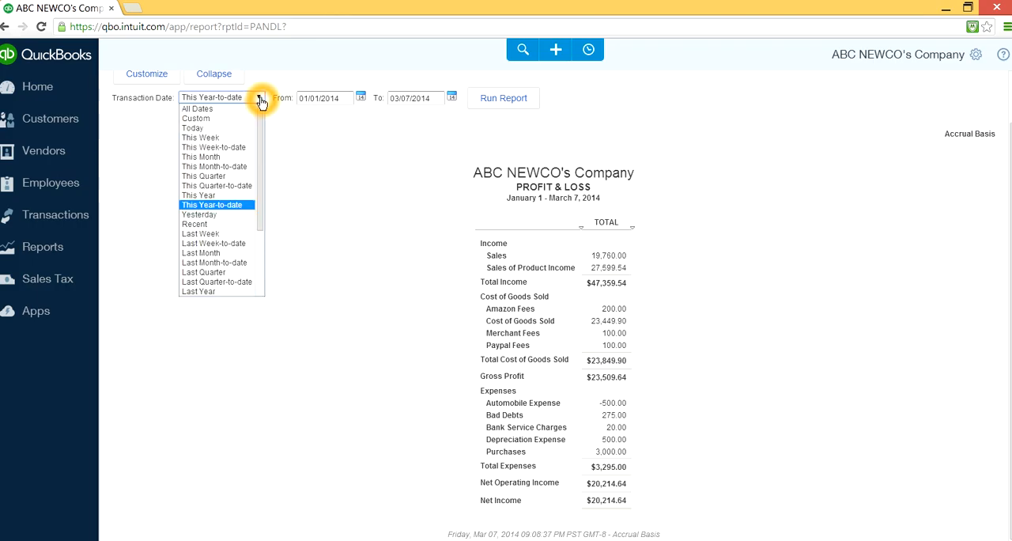
pyautogui.click(241, 156)
pyautogui.click(517, 99)
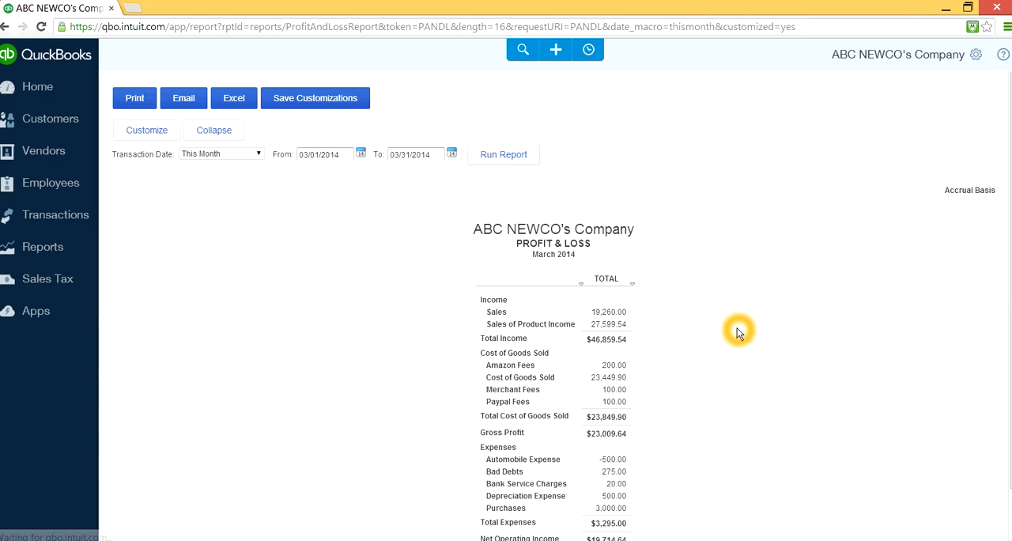
pyautogui.scroll(-1, 734, 330)
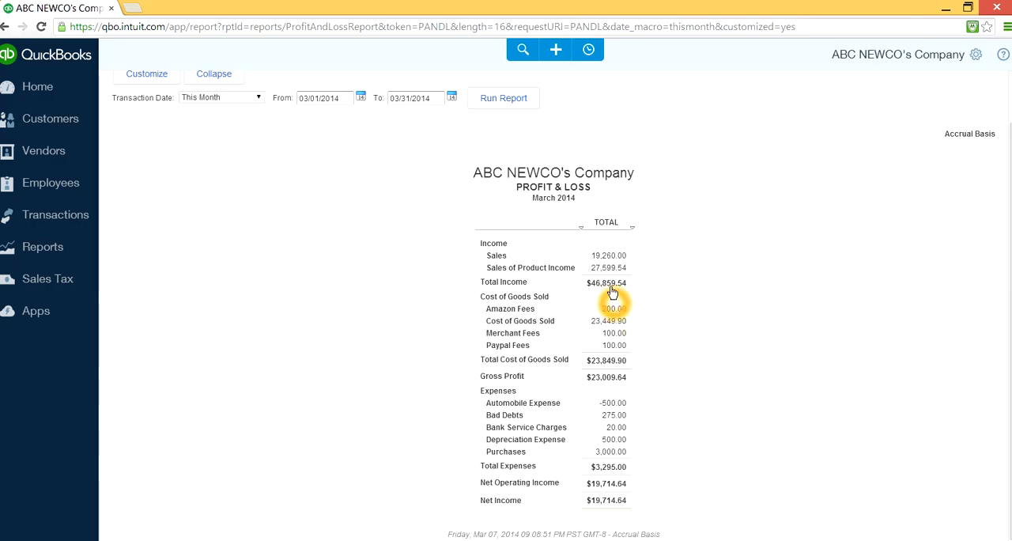
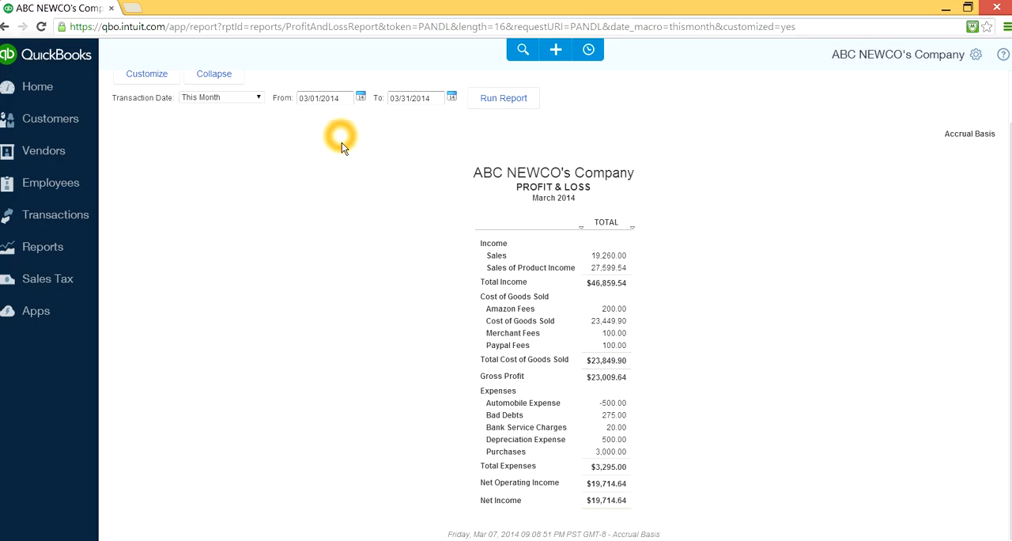
pyautogui.click(40, 90)
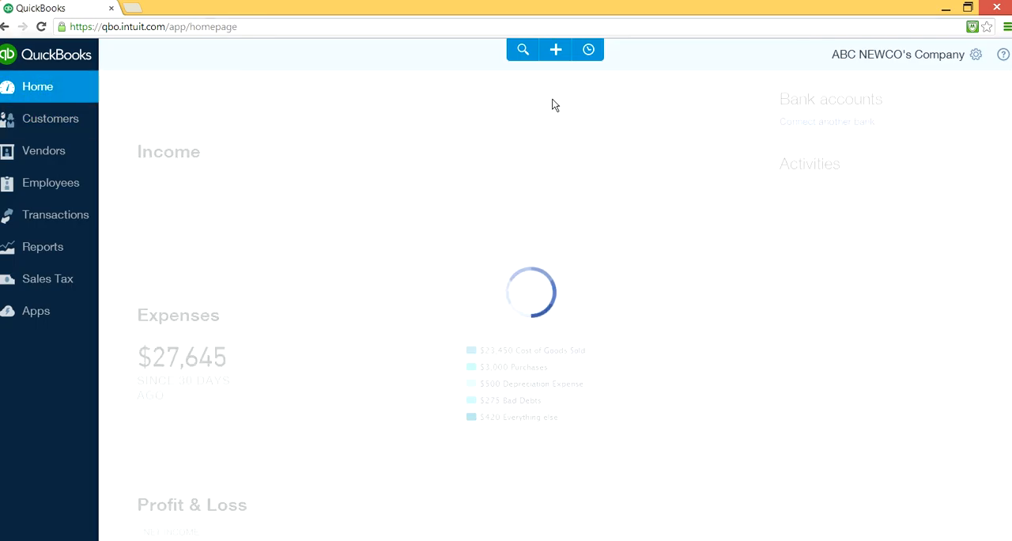
pyautogui.click(555, 53)
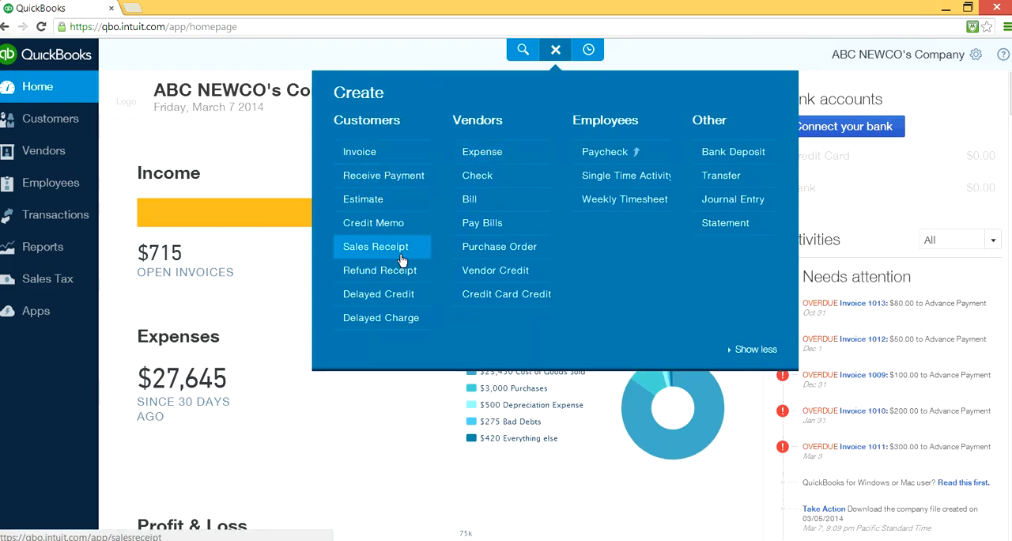
pyautogui.click(375, 250)
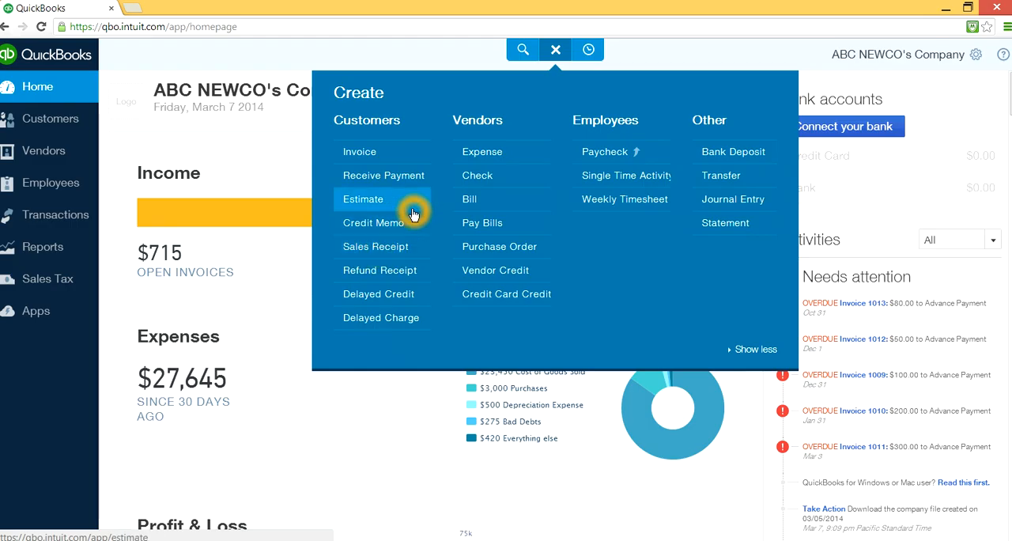
pyautogui.click(389, 225)
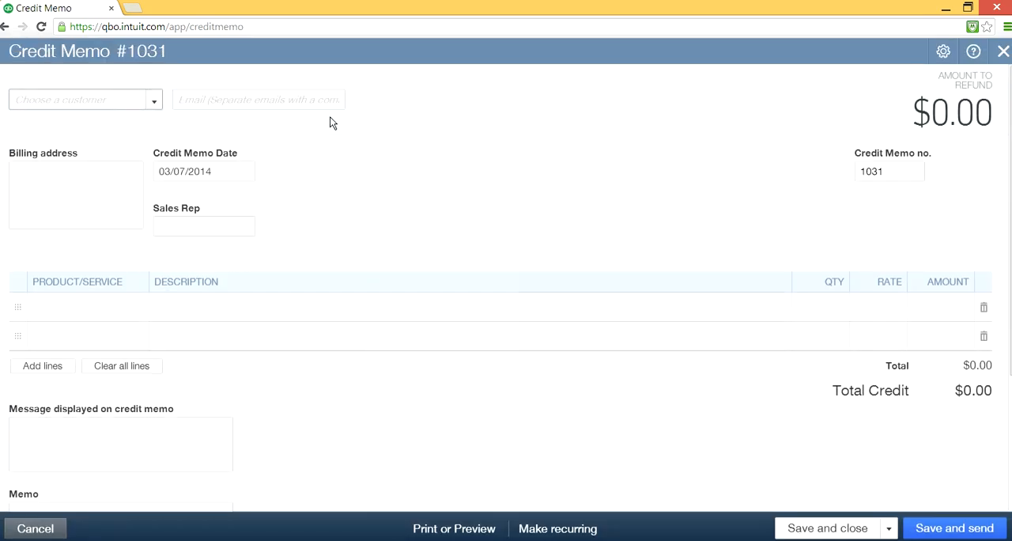
pyautogui.click(154, 99)
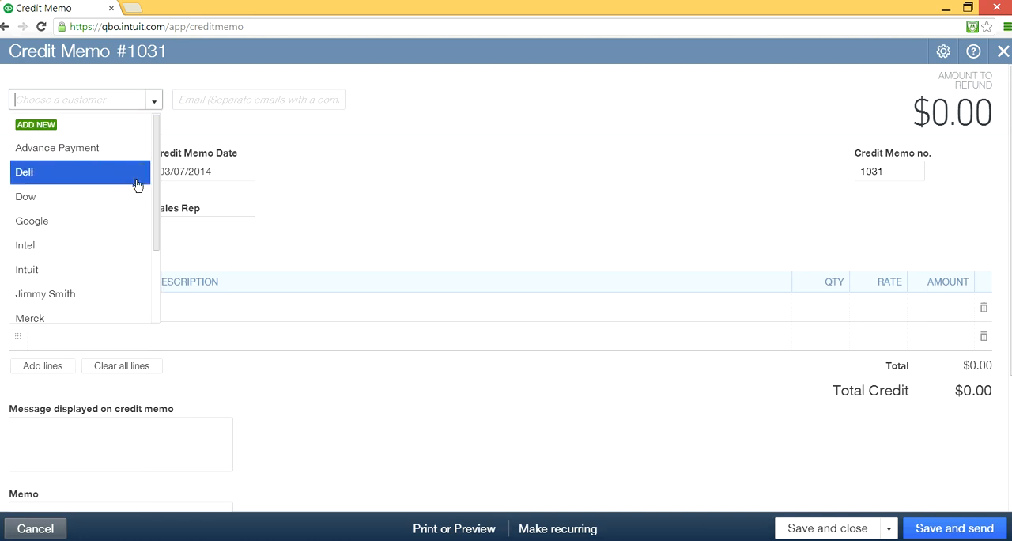
pyautogui.click(137, 185)
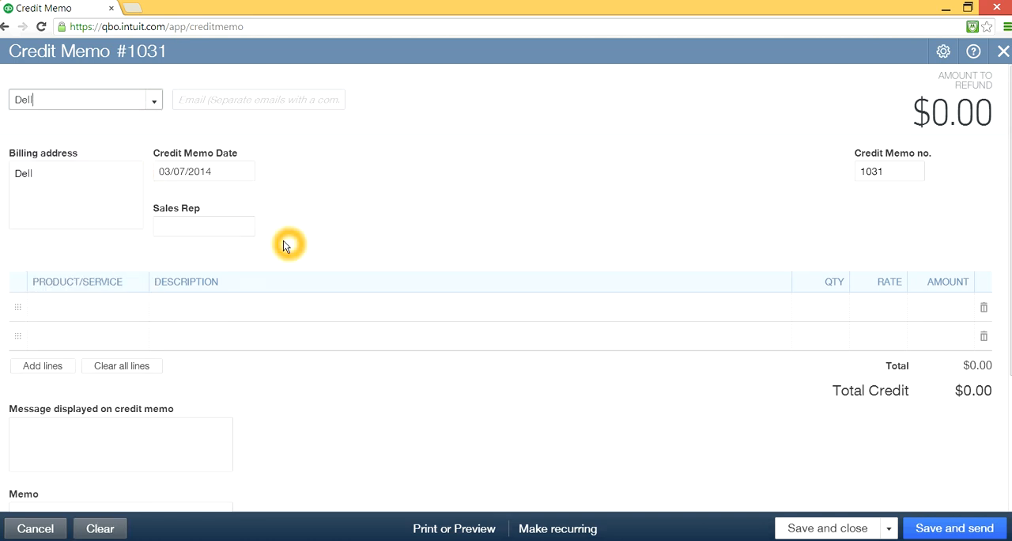
pyautogui.click(111, 307)
pyautogui.click(143, 309)
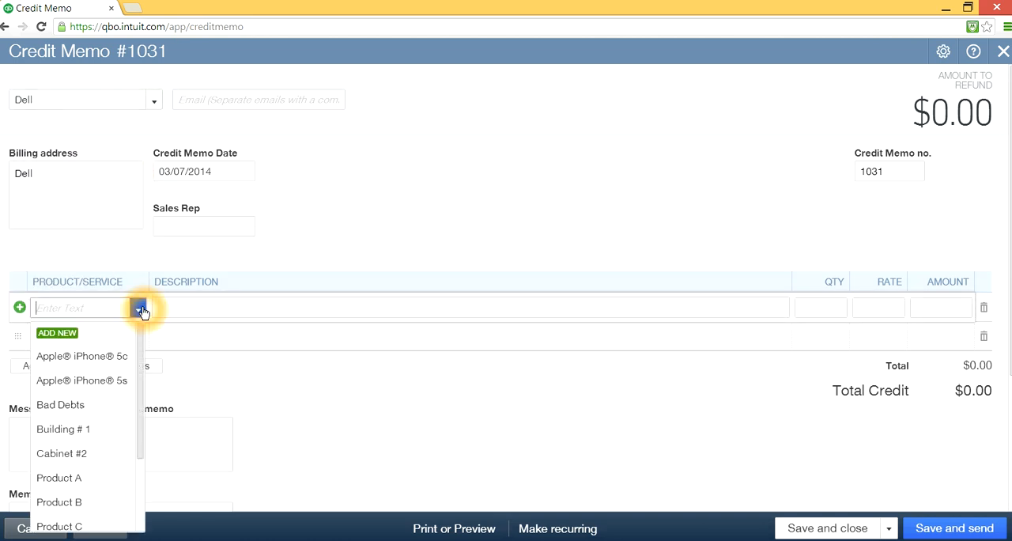
pyautogui.click(122, 354)
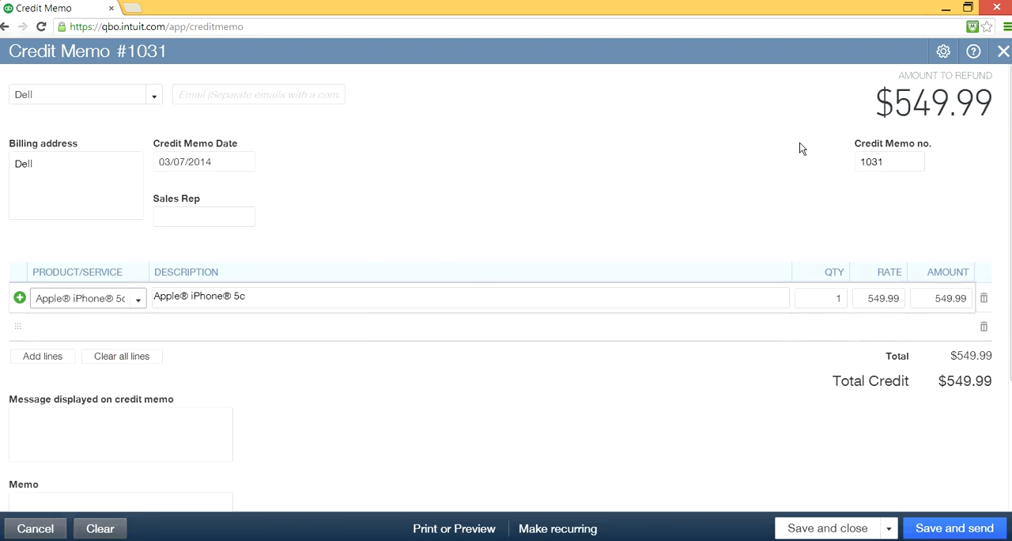
pyautogui.click(1003, 50)
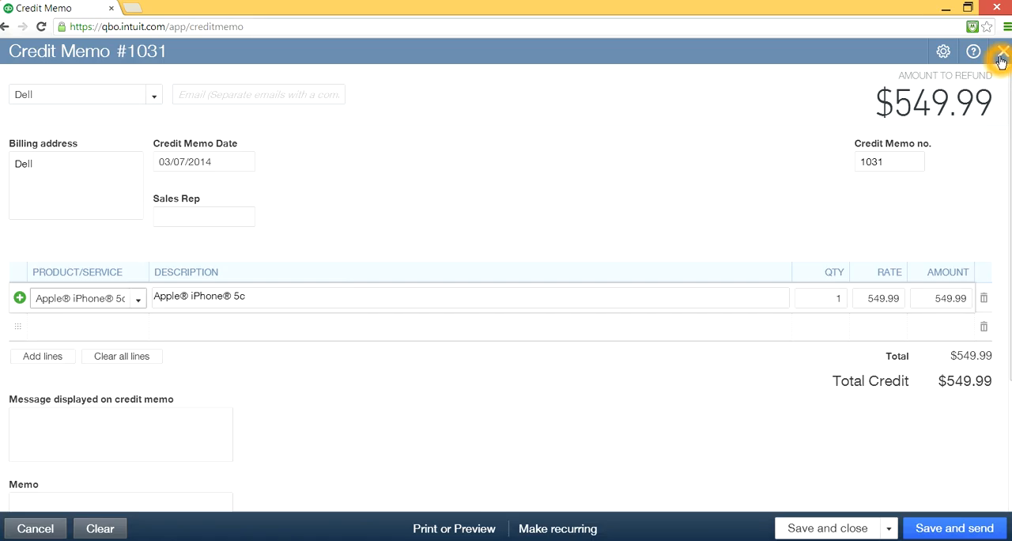
pyautogui.click(629, 326)
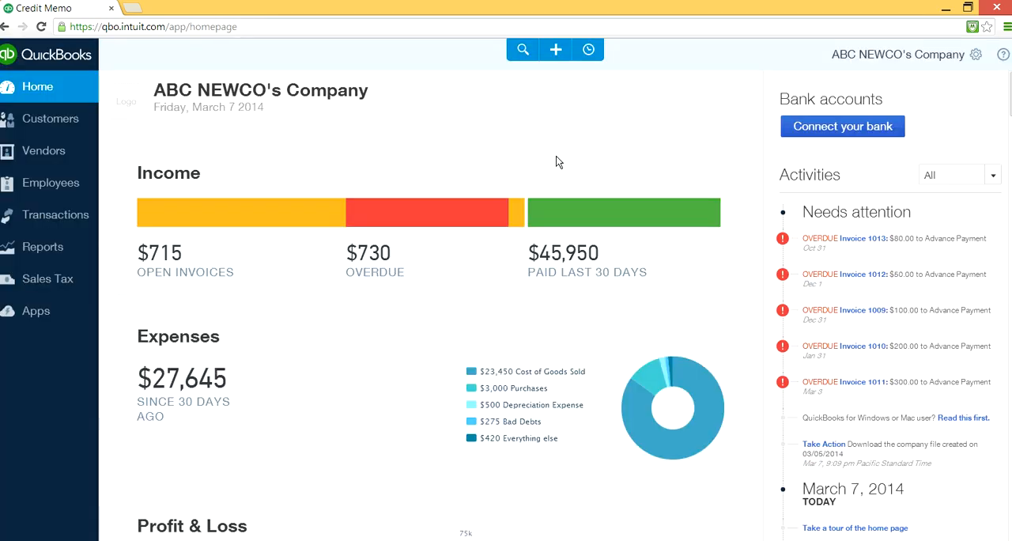
# - Start a new credit memo for the customer Dell
pyautogui.click(557, 51)
pyautogui.click(366, 159)
pyautogui.click(360, 153)
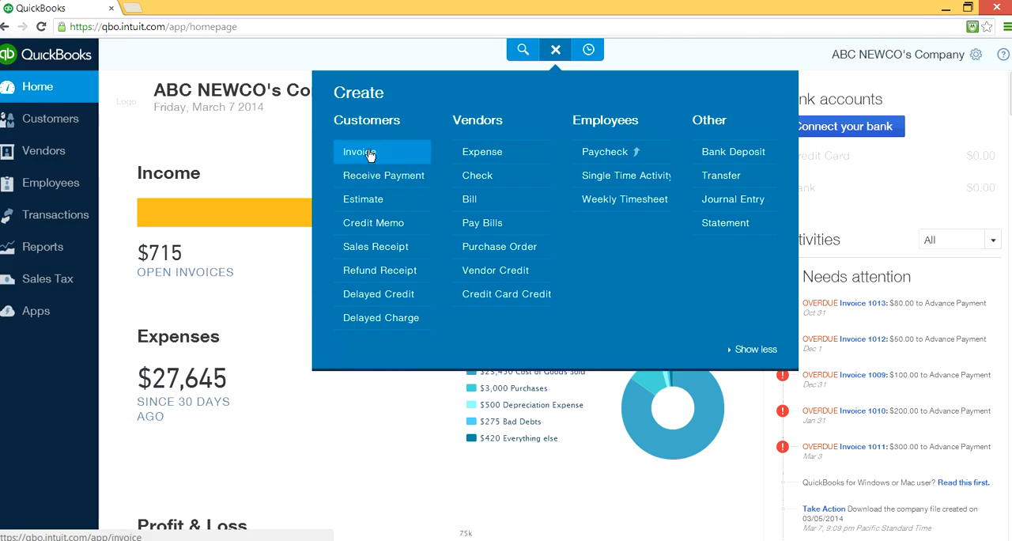
pyautogui.click(360, 150)
pyautogui.click(373, 198)
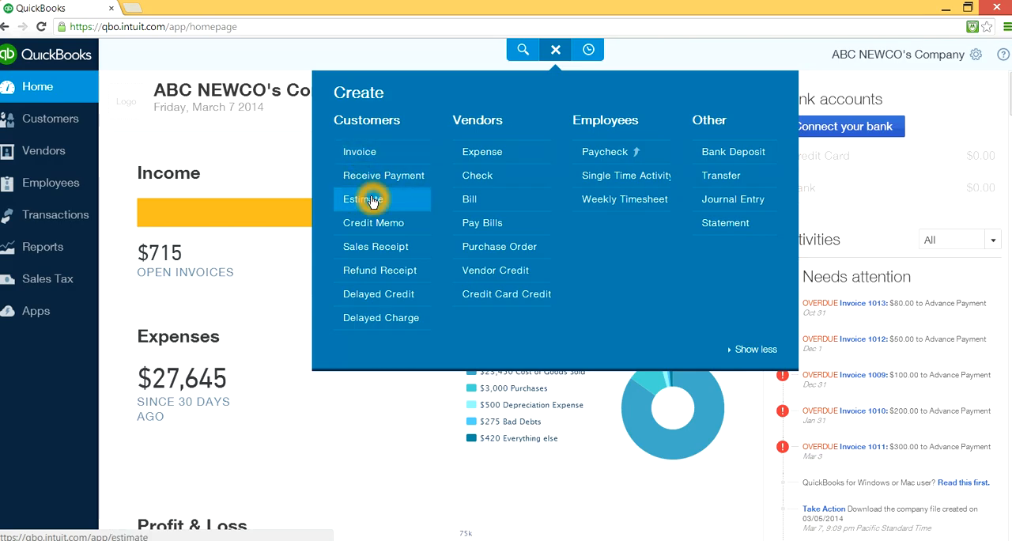
pyautogui.click(376, 232)
pyautogui.click(389, 231)
pyautogui.click(388, 229)
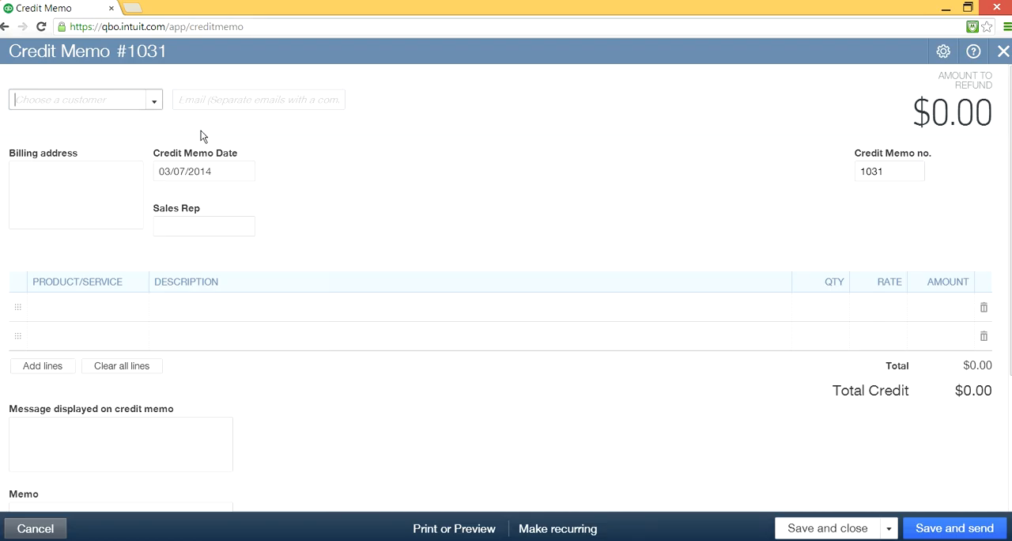
pyautogui.click(156, 101)
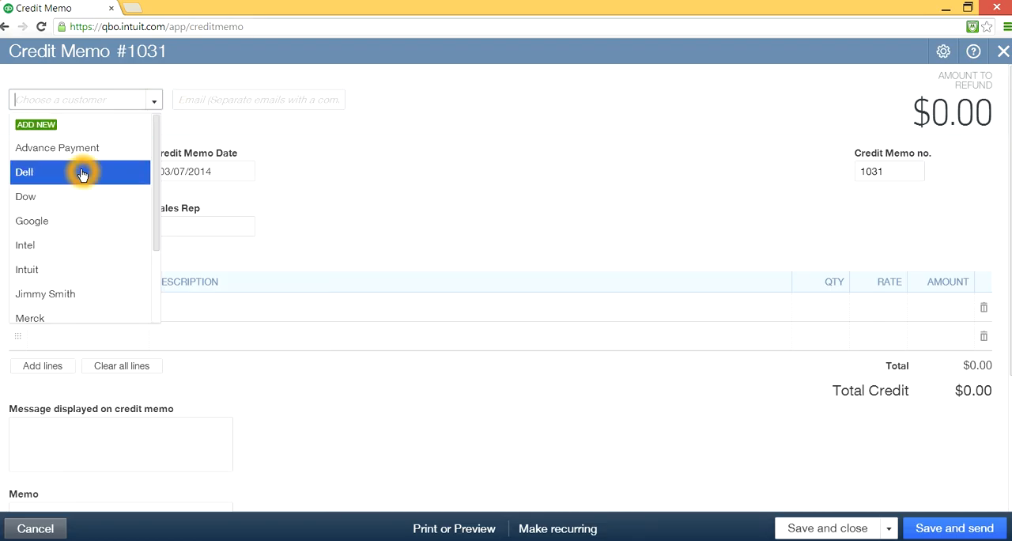
pyautogui.click(82, 170)
# - Add one Apple iPhone 5c as the first product line of the credit memo
pyautogui.click(99, 307)
pyautogui.click(140, 310)
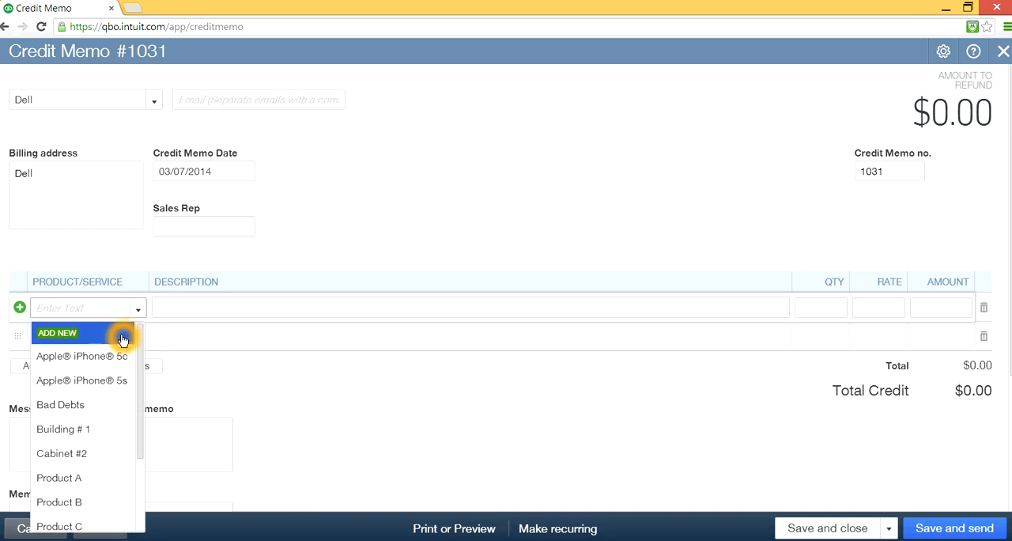
pyautogui.click(82, 356)
pyautogui.click(705, 387)
# - Save the Dell credit memo with a new blank one following it, and close the blank form
pyautogui.click(885, 527)
pyautogui.click(885, 528)
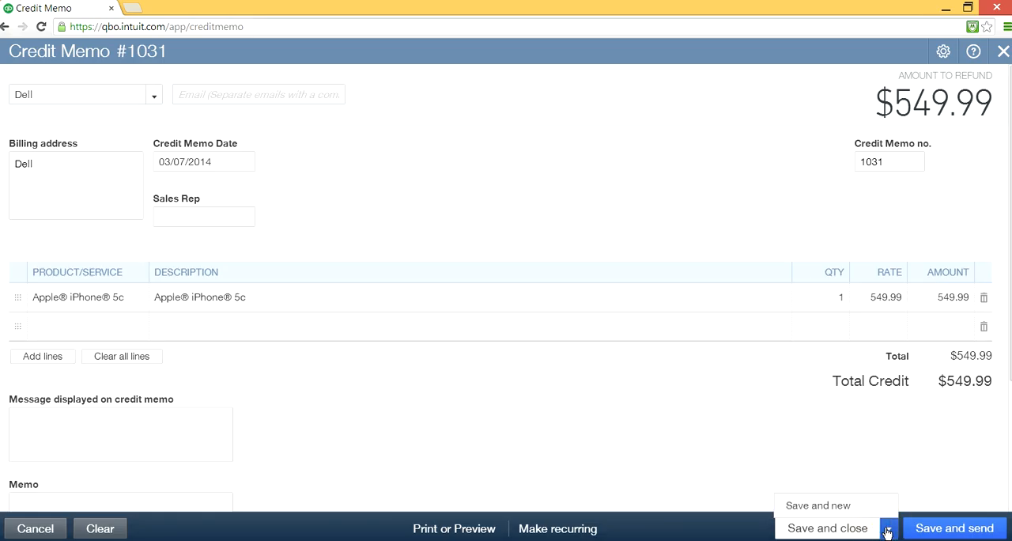
pyautogui.click(816, 508)
pyautogui.click(816, 510)
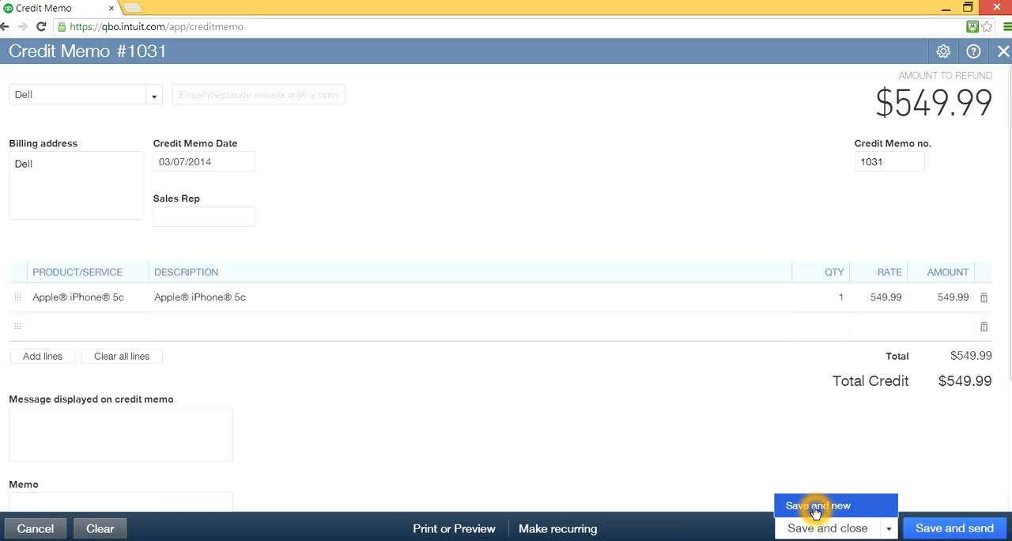
pyautogui.click(815, 510)
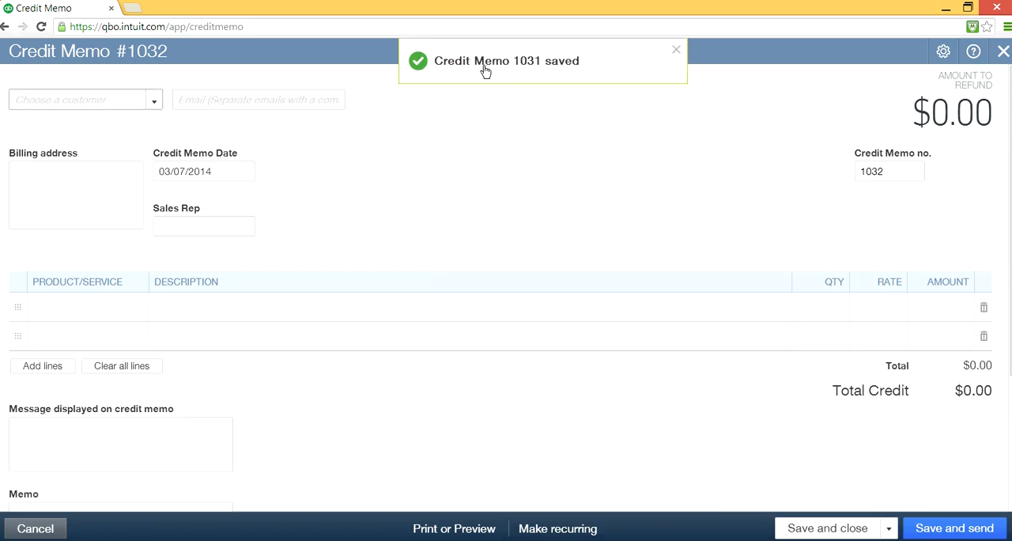
pyautogui.click(677, 52)
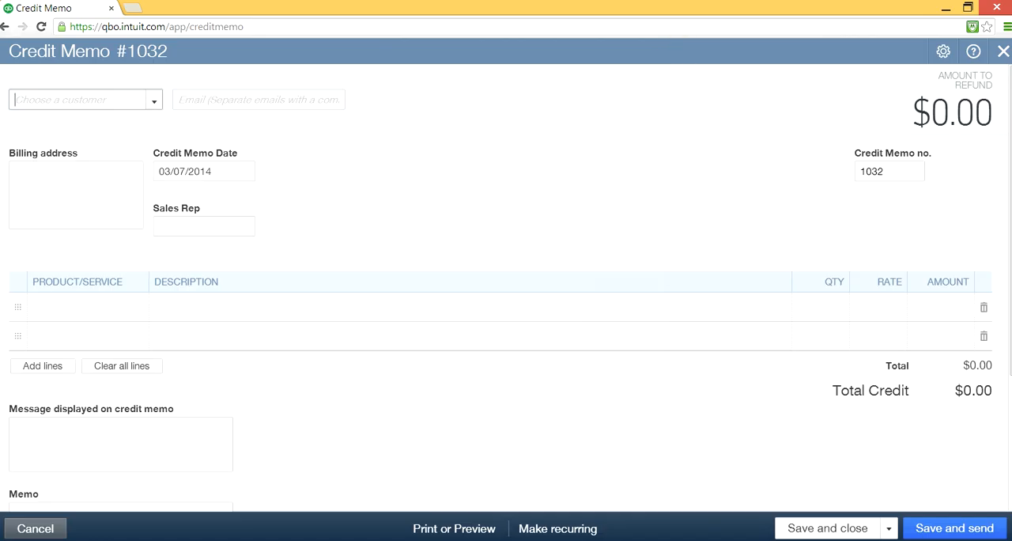
pyautogui.click(1004, 52)
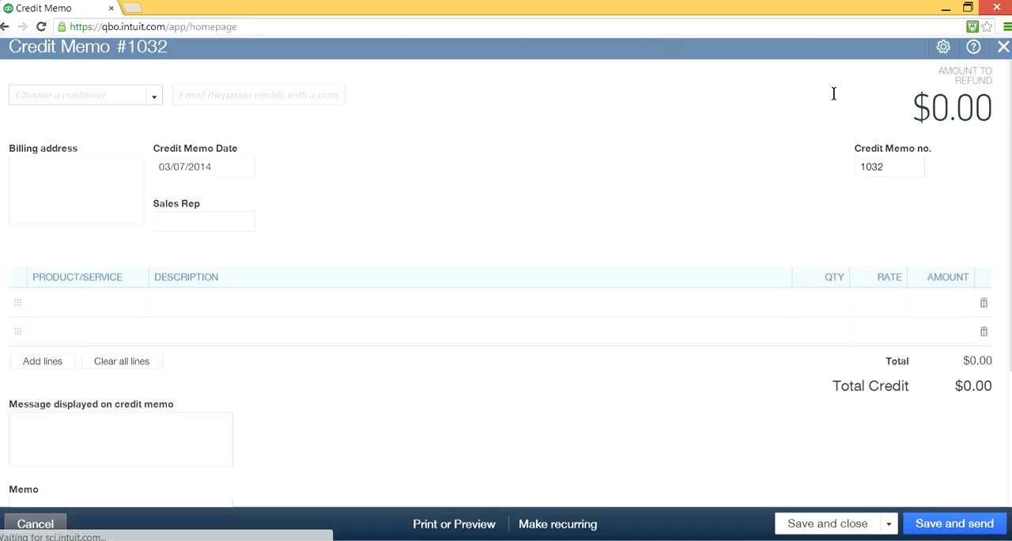
# - Start a new check drawn on the Chase Checking Account with the customer Dell as payee
pyautogui.click(556, 49)
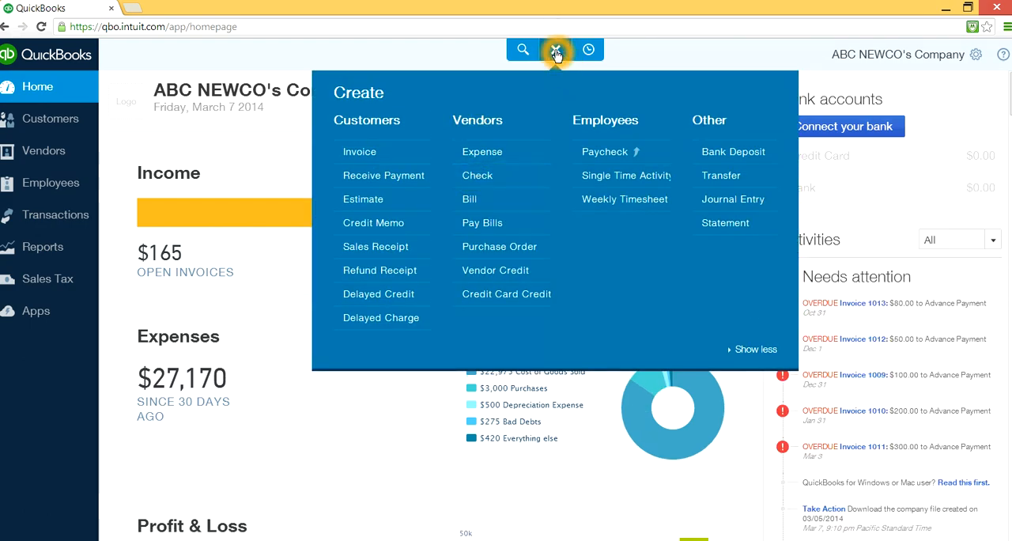
pyautogui.click(477, 175)
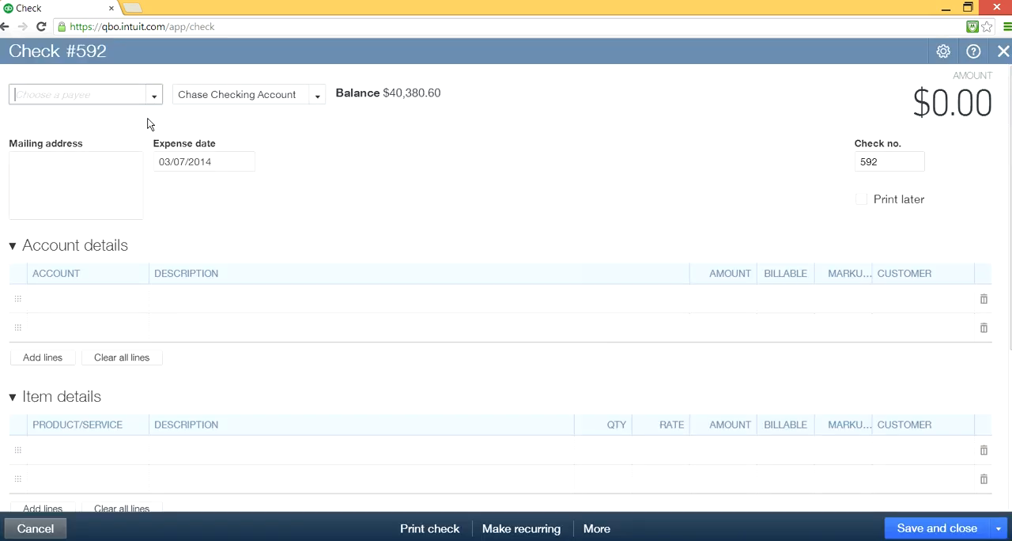
pyautogui.click(154, 97)
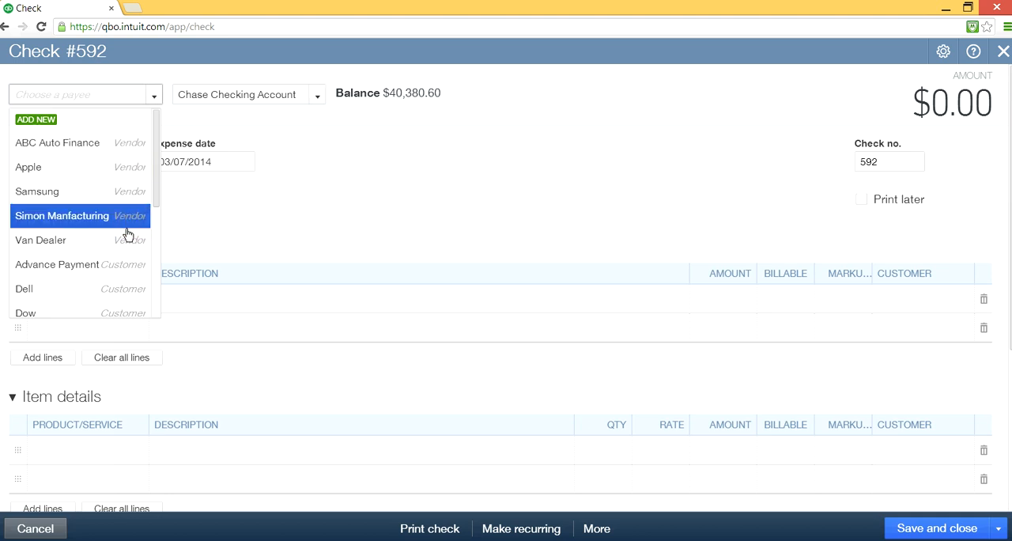
pyautogui.click(87, 293)
# - Assign the check's first account line to Accounts Receivable (A/R) with an amount of 549.99
pyautogui.click(83, 296)
pyautogui.click(138, 304)
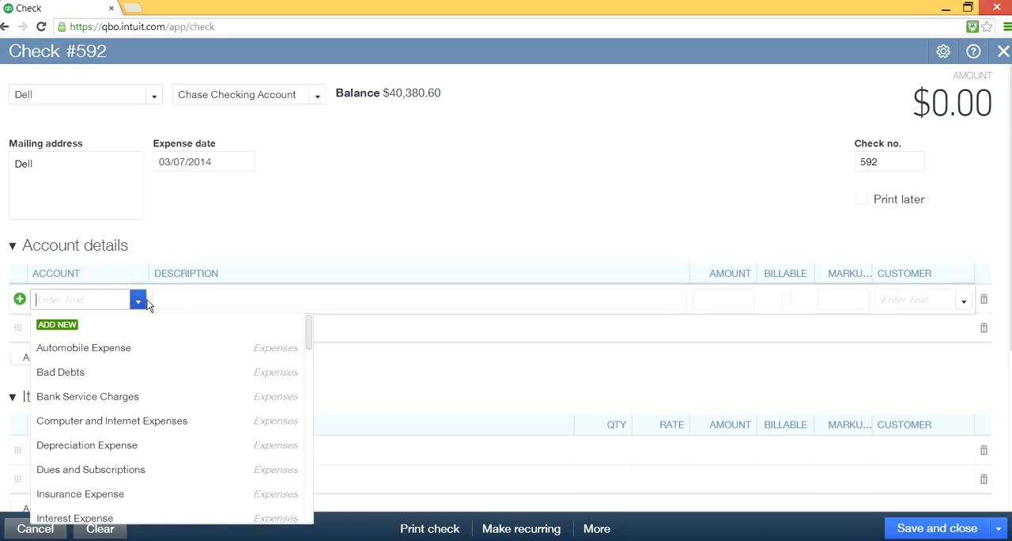
pyautogui.moveTo(309, 340); pyautogui.dragTo(311, 424)
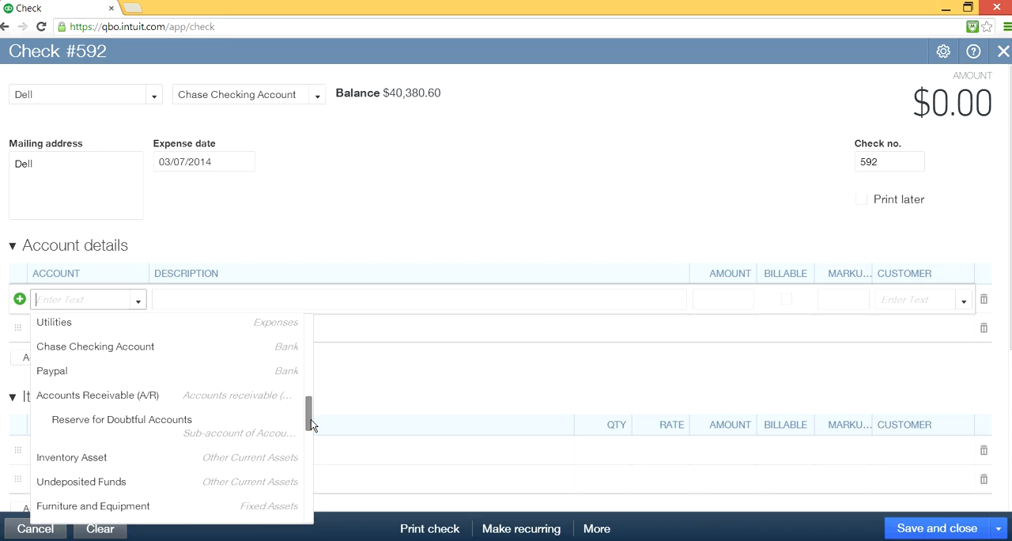
pyautogui.click(129, 397)
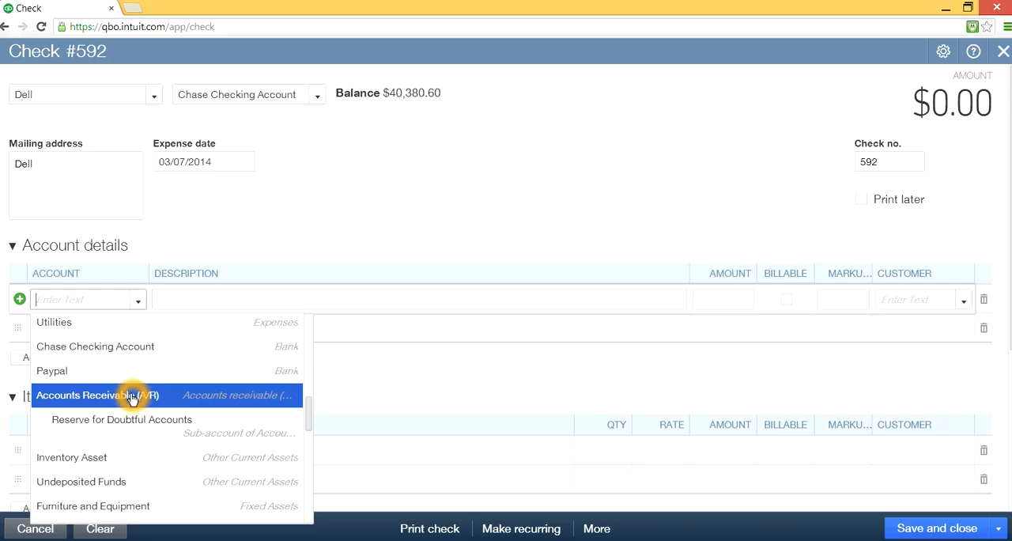
pyautogui.click(125, 395)
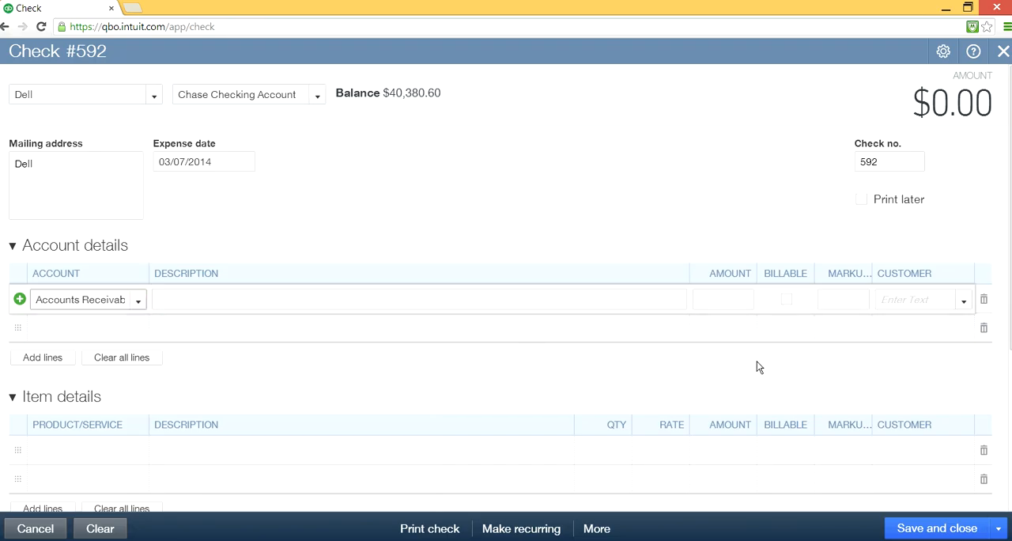
pyautogui.click(831, 295)
pyautogui.click(741, 294)
pyautogui.click(843, 309)
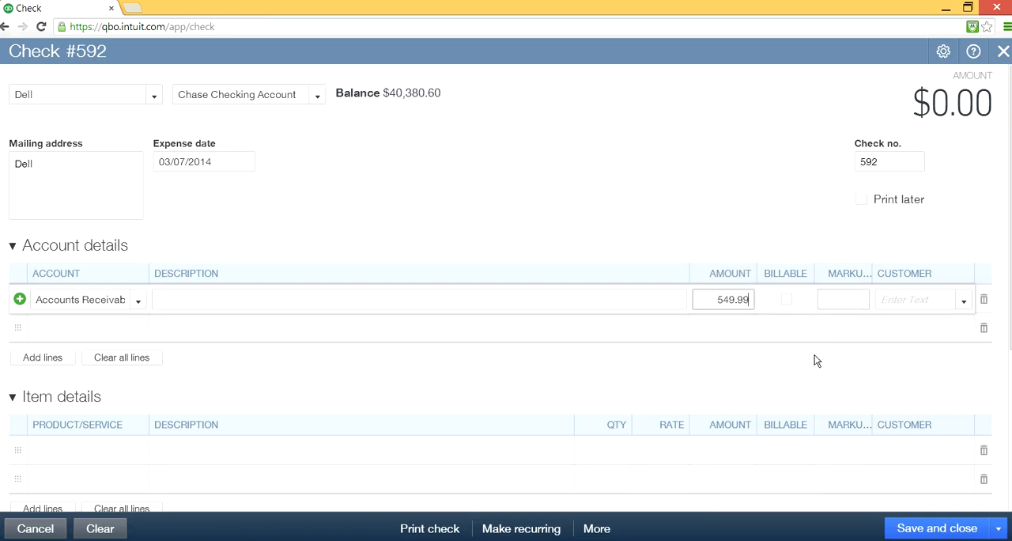
pyautogui.click(795, 360)
# - Review the check number, payee and account line of the Dell refund check, and save and close it
pyautogui.click(904, 164)
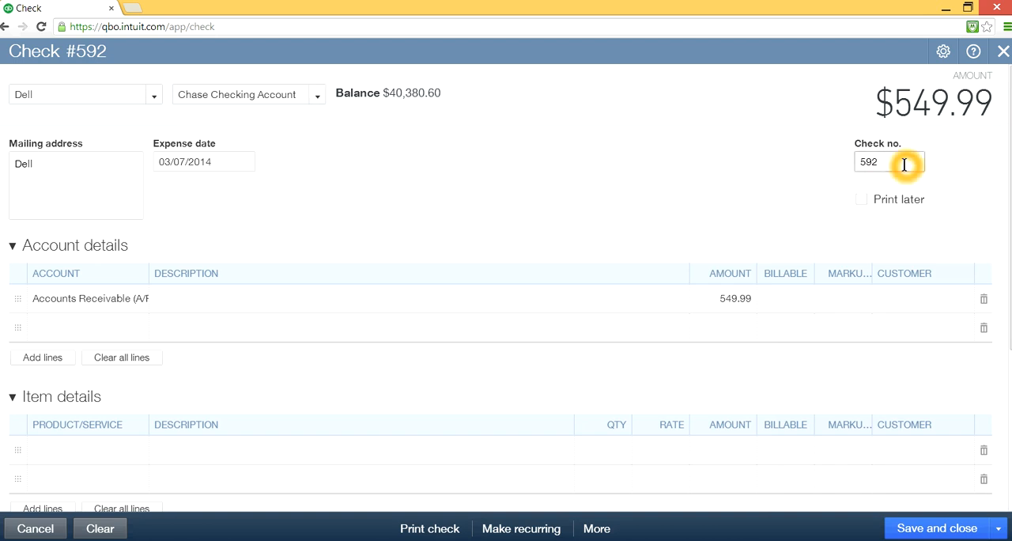
pyautogui.click(45, 93)
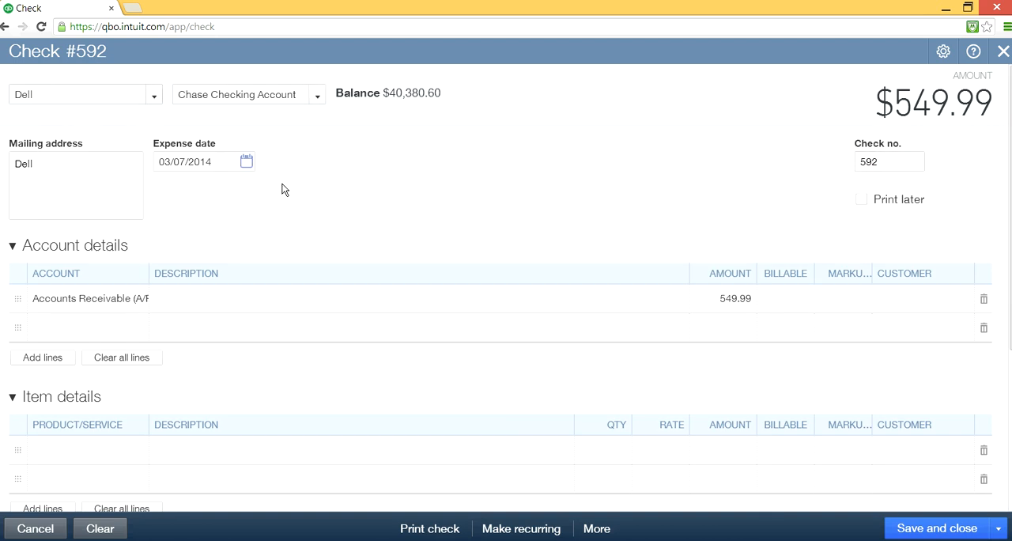
pyautogui.click(418, 199)
pyautogui.click(163, 290)
pyautogui.click(934, 529)
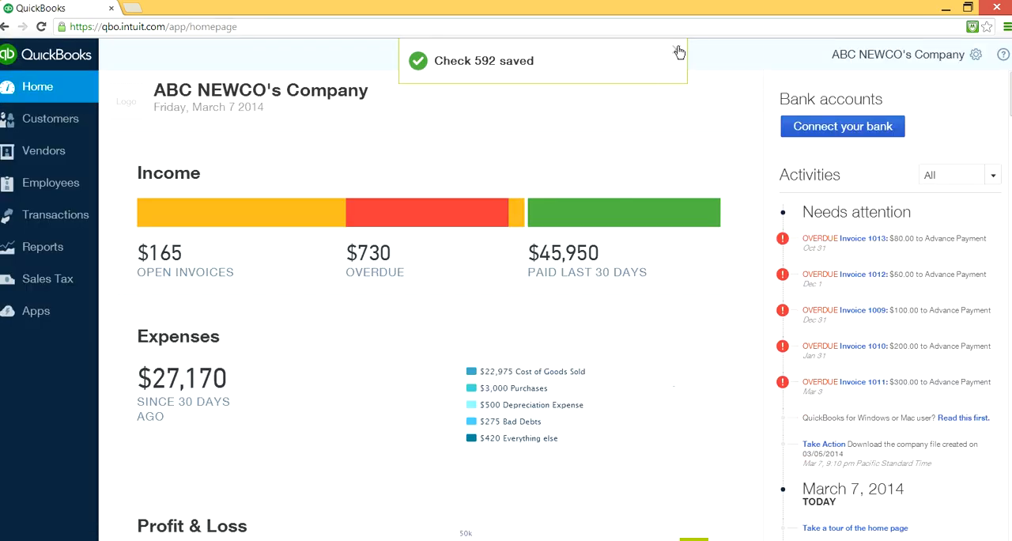
# - Start a new refund receipt for the customer Merck
pyautogui.click(556, 49)
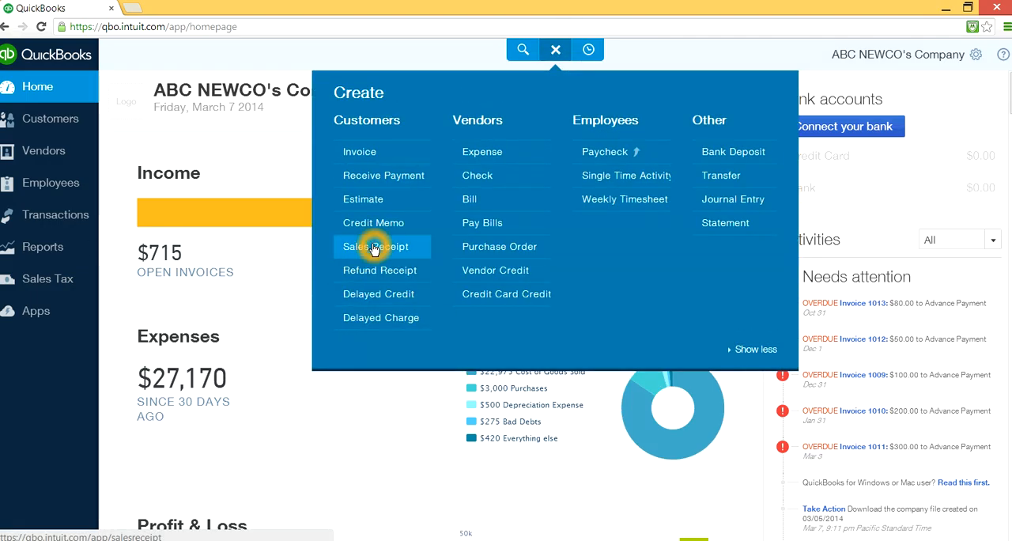
pyautogui.click(400, 271)
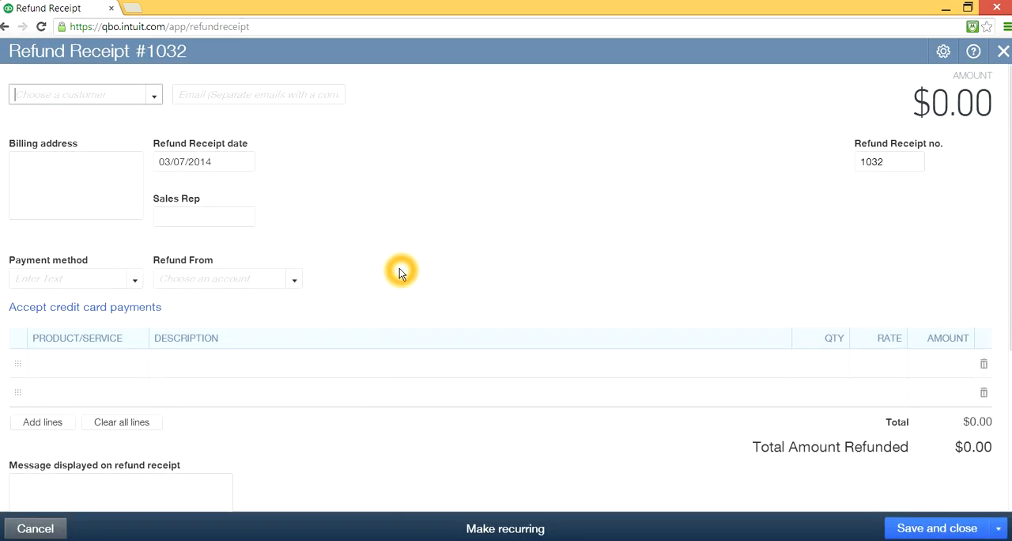
pyautogui.click(154, 98)
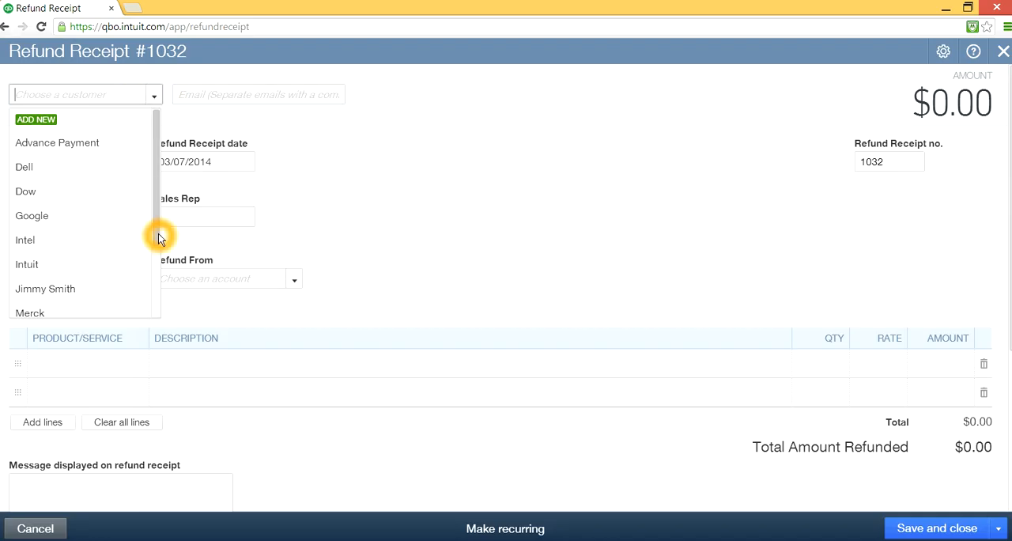
pyautogui.scroll(-2, 155, 233)
pyautogui.click(87, 272)
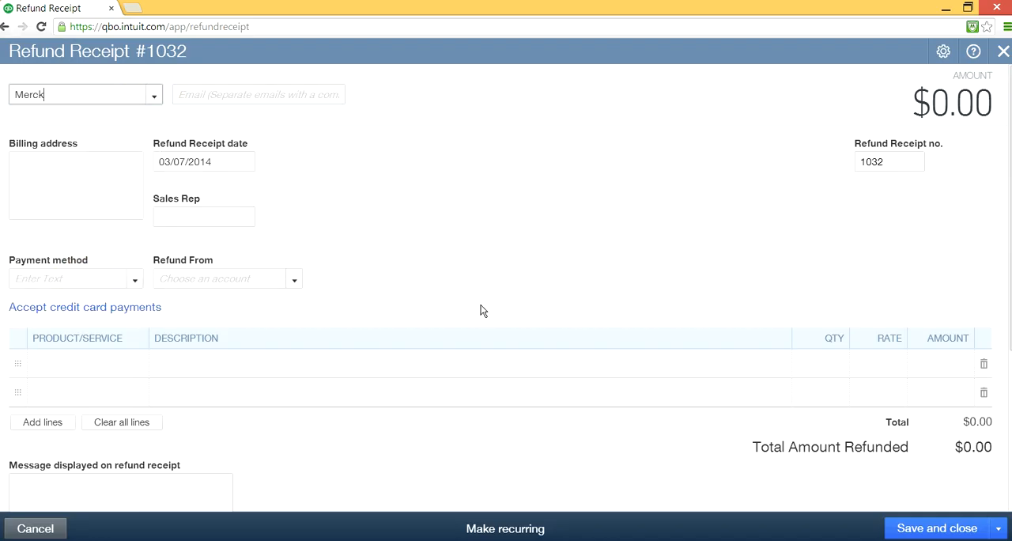
# - Choose Paypal as the refund receipt's Refund From account, comparing it with the Chase Checking Account
pyautogui.click(296, 281)
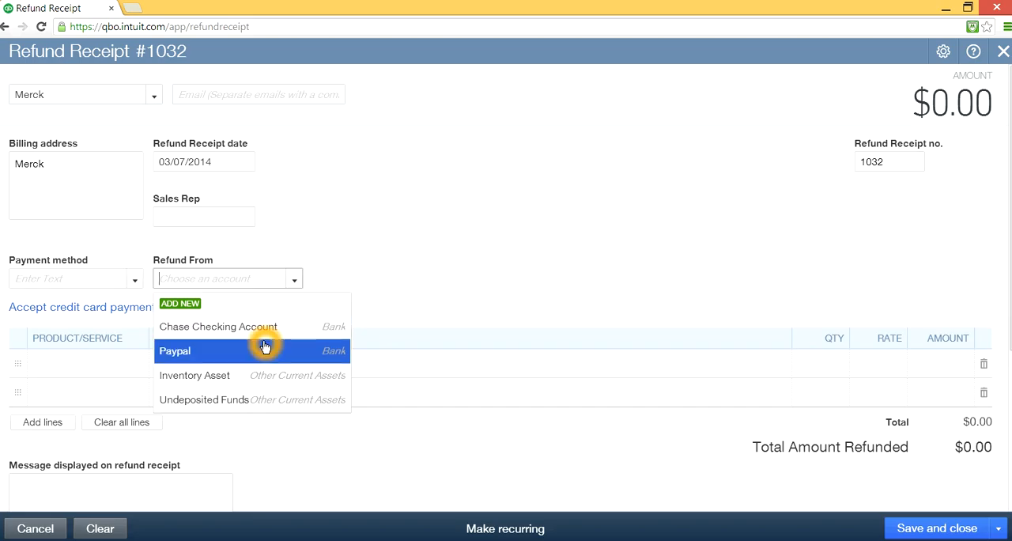
pyautogui.click(315, 356)
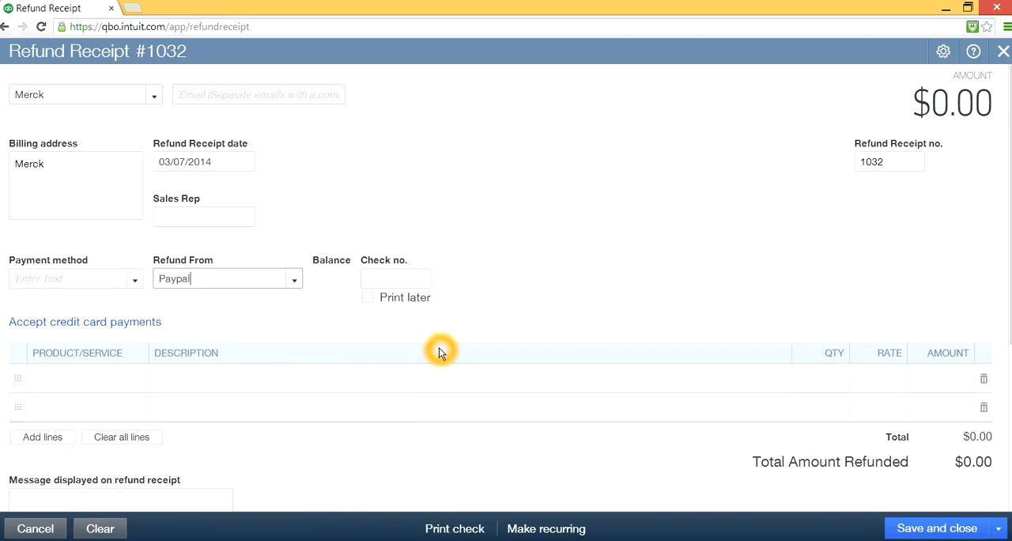
pyautogui.click(296, 282)
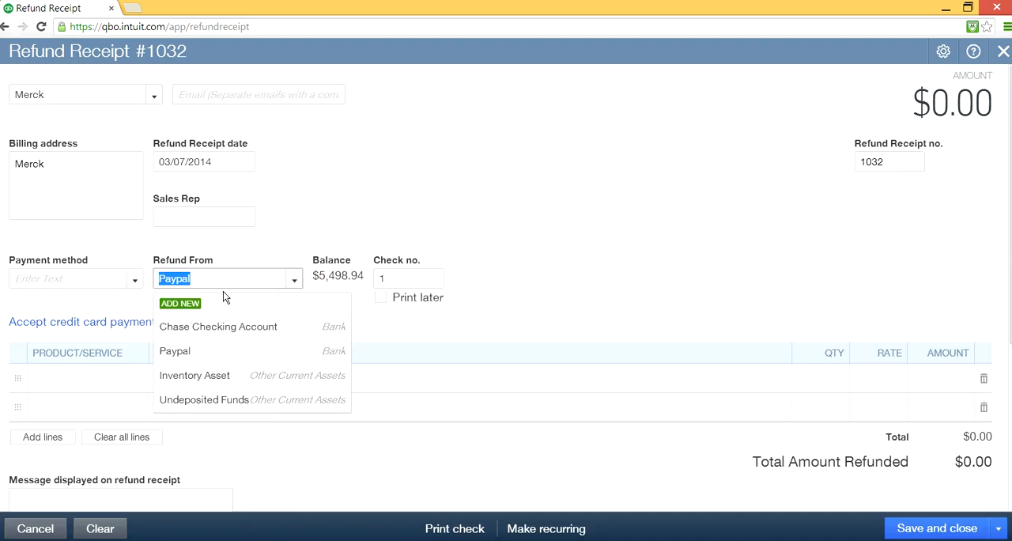
pyautogui.click(256, 329)
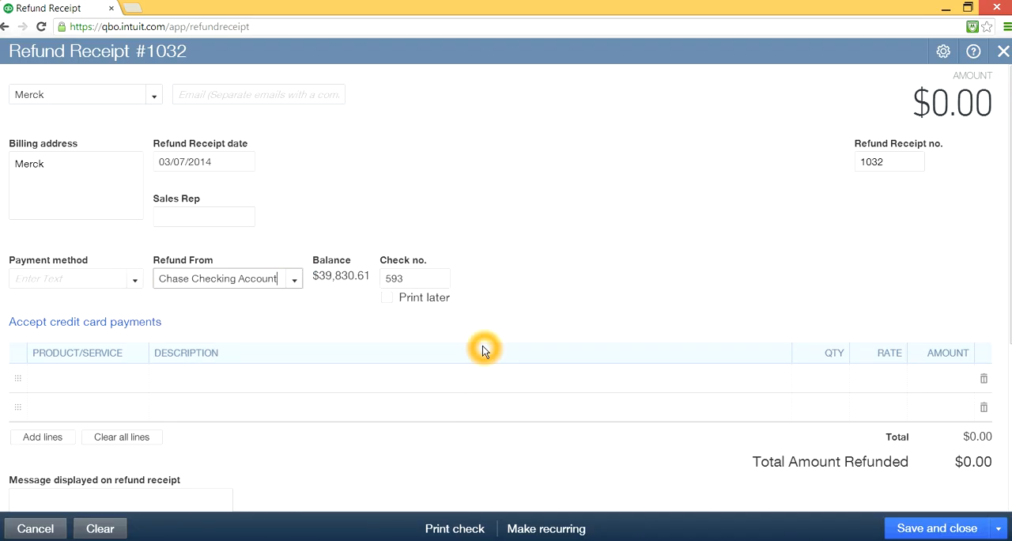
pyautogui.click(295, 279)
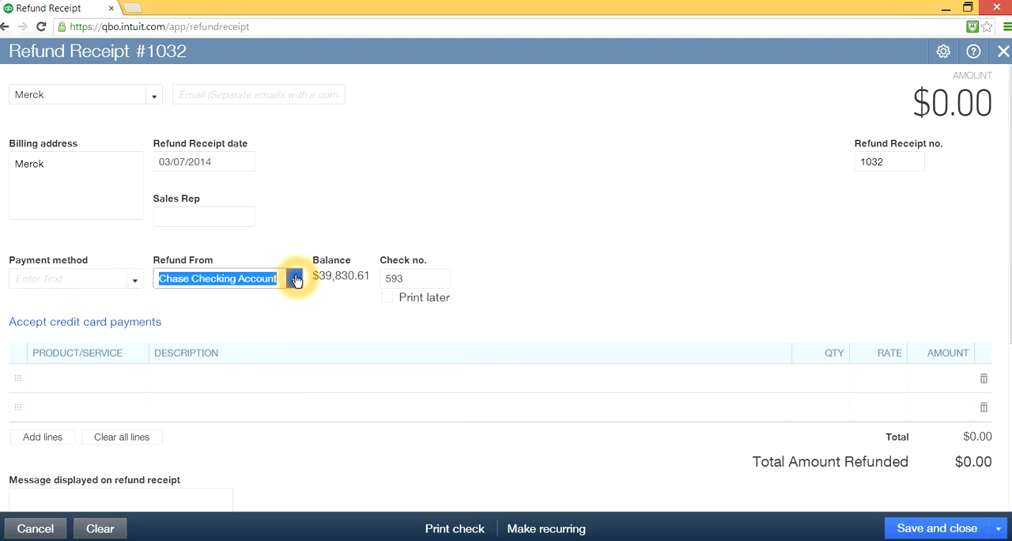
pyautogui.click(212, 350)
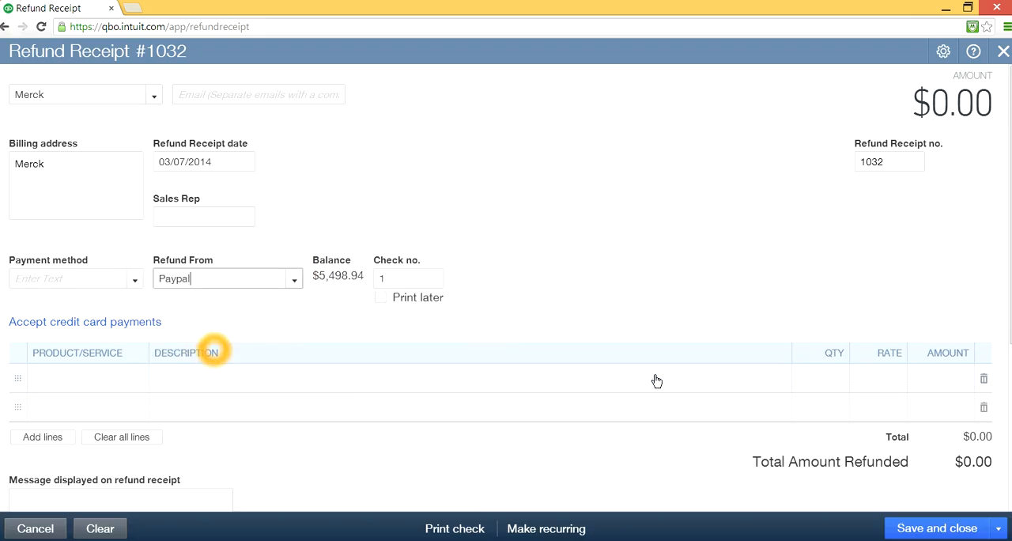
# - Set the refund receipt's payment method to Paypal
pyautogui.click(135, 279)
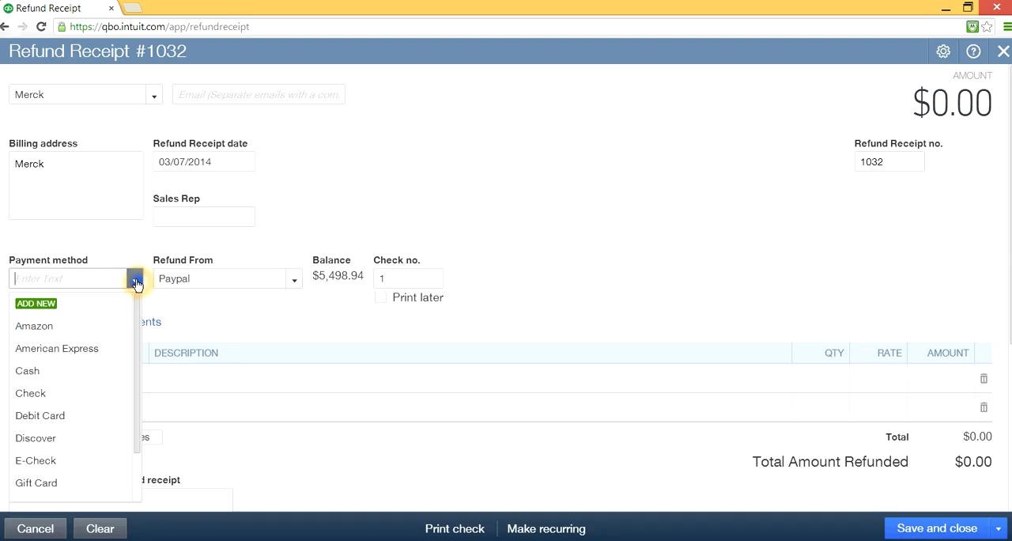
pyautogui.moveTo(139, 348); pyautogui.dragTo(135, 397)
pyautogui.click(52, 470)
# - Add the product Apple® iPhone® 5c to the first line of the refund receipt
pyautogui.click(105, 384)
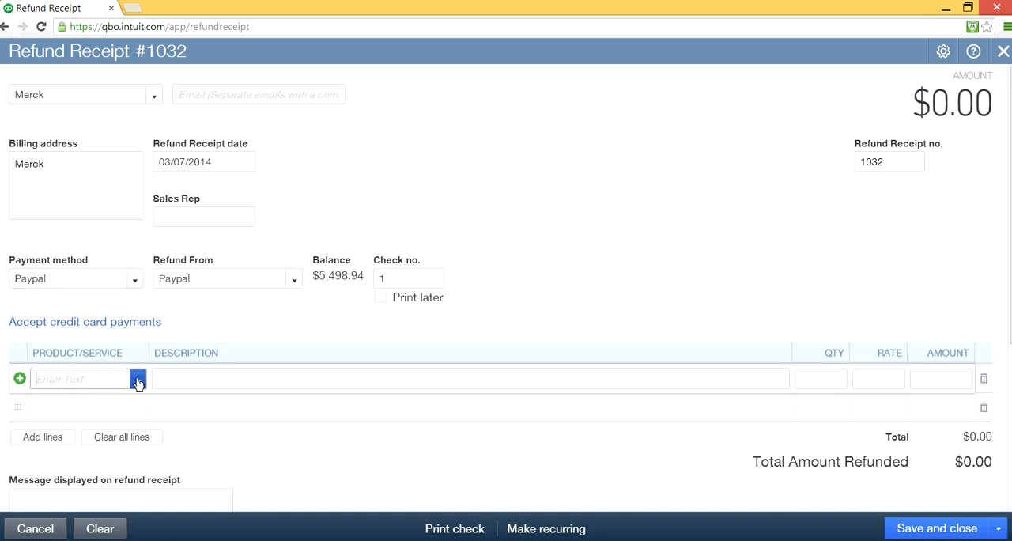
pyautogui.click(137, 379)
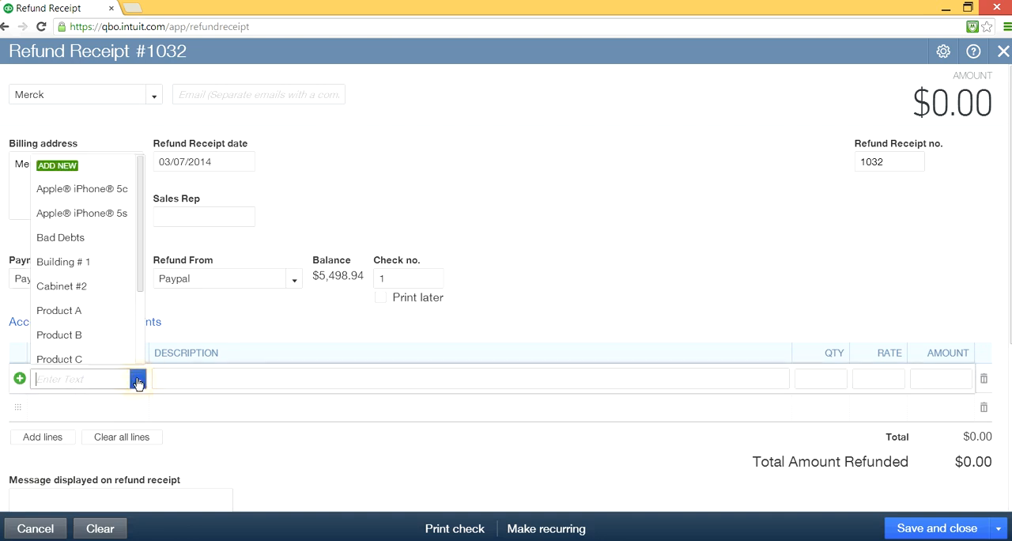
pyautogui.click(111, 195)
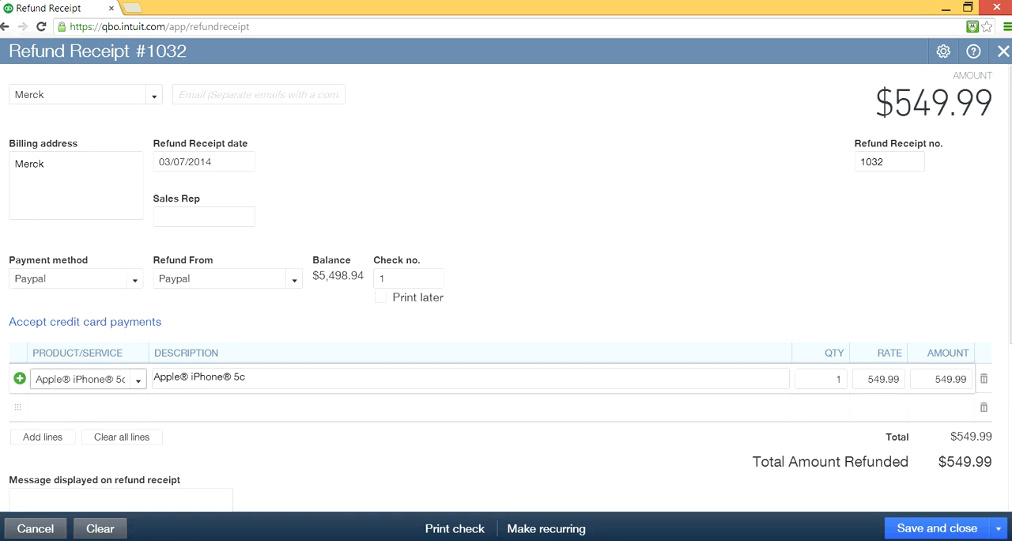
# - Review the Merck refund receipt's lines and total, save and close it, and dismiss the saved notice
pyautogui.scroll(-2, 1007, 316)
pyautogui.moveTo(1010, 374); pyautogui.dragTo(1010, 372)
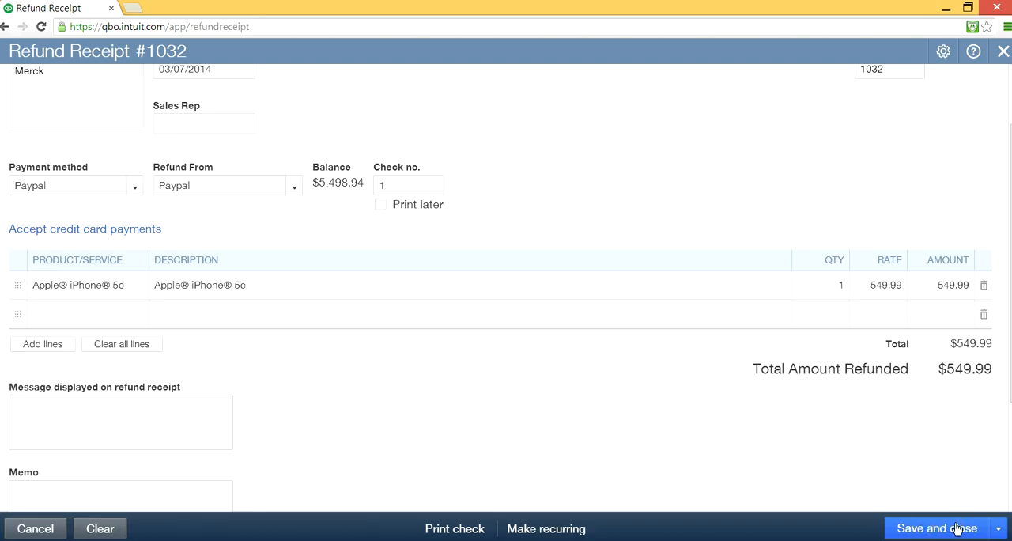
pyautogui.click(992, 528)
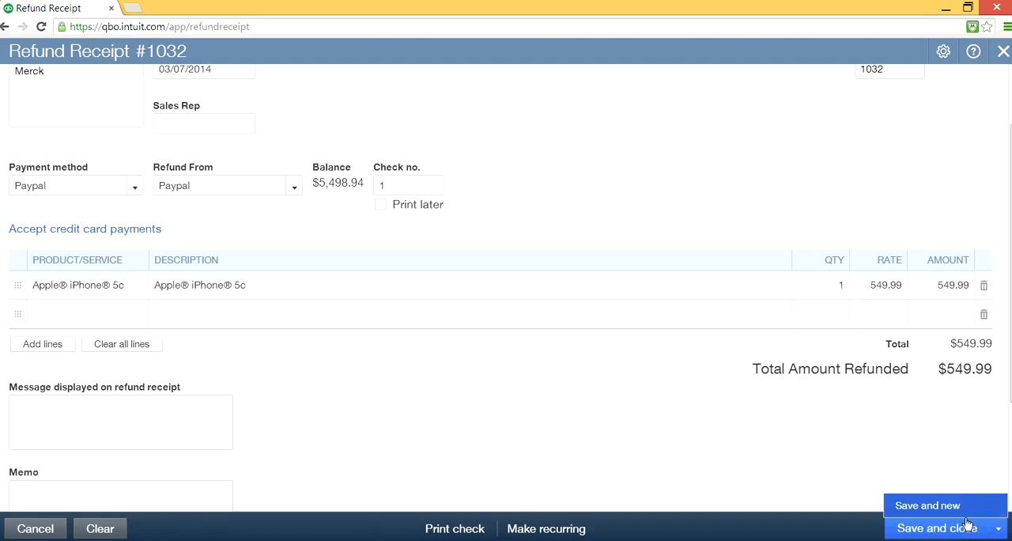
pyautogui.click(917, 531)
pyautogui.click(920, 533)
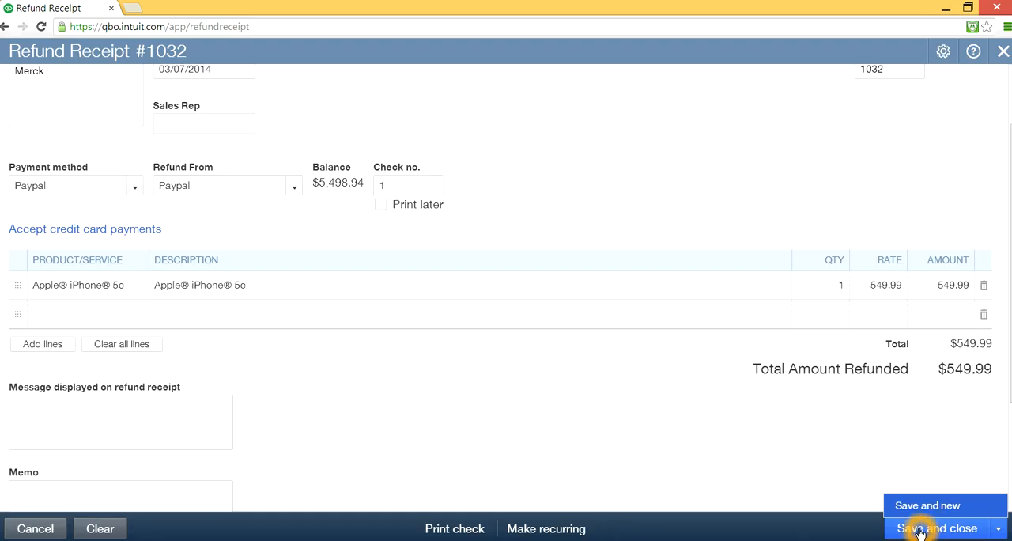
pyautogui.click(906, 529)
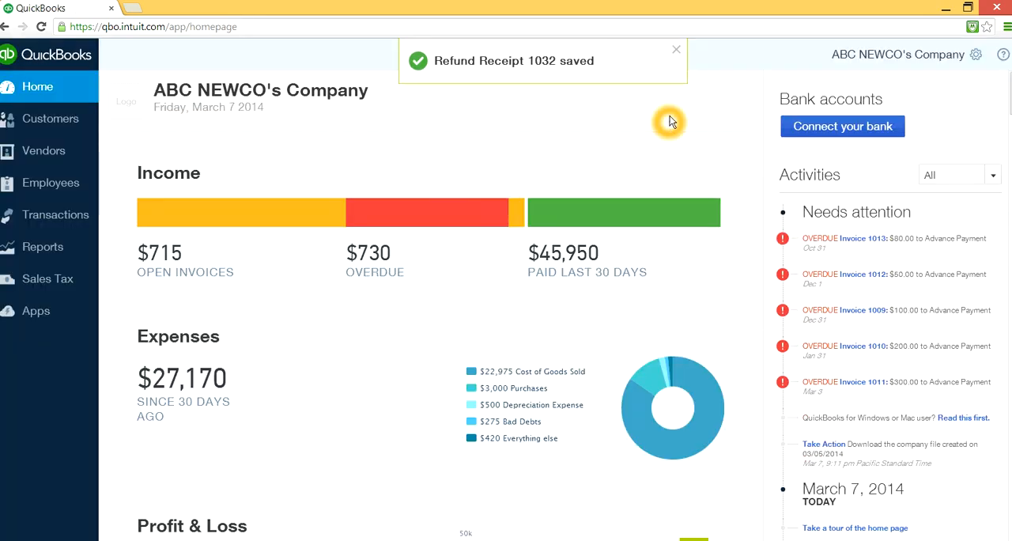
pyautogui.click(677, 51)
pyautogui.click(556, 49)
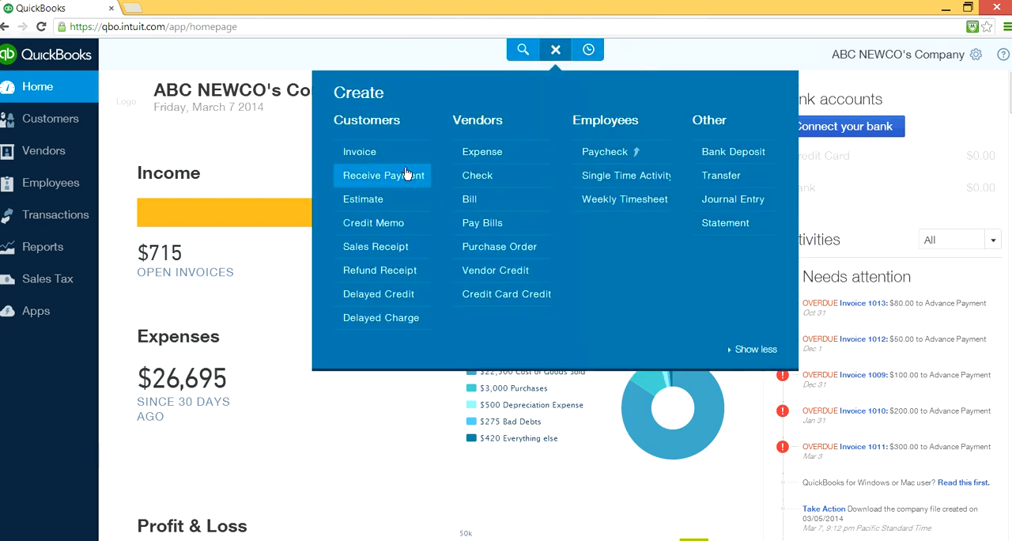
pyautogui.click(386, 185)
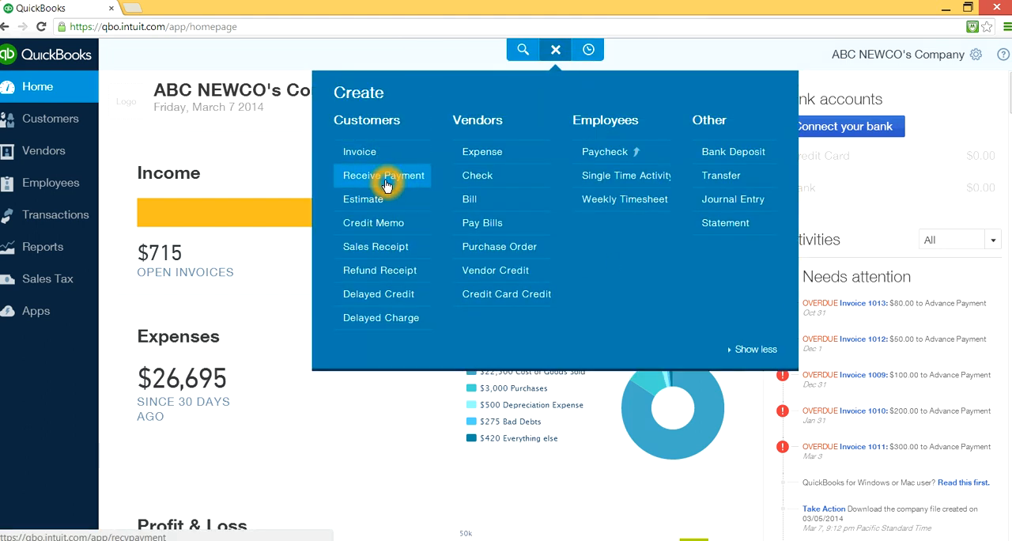
pyautogui.click(738, 155)
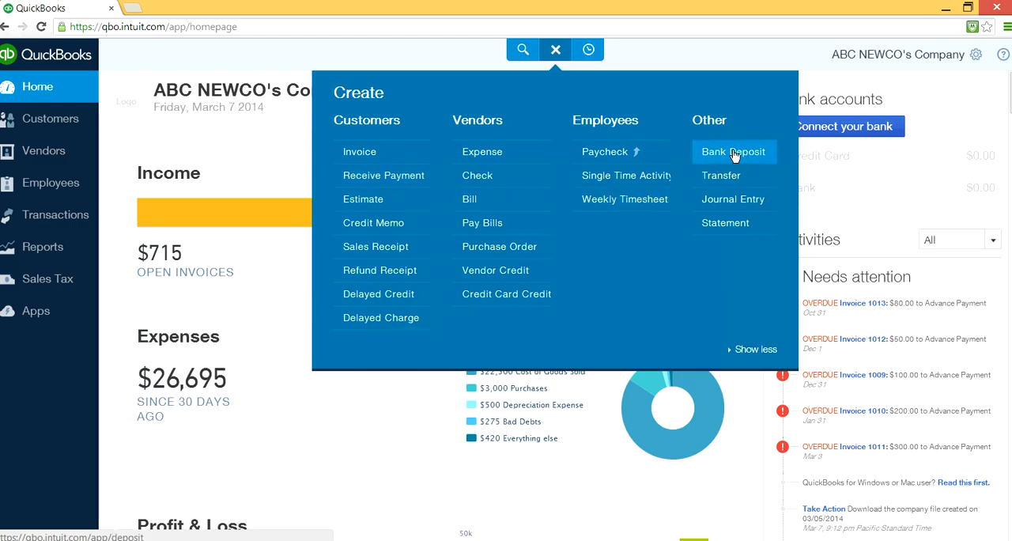
pyautogui.click(746, 156)
pyautogui.click(720, 176)
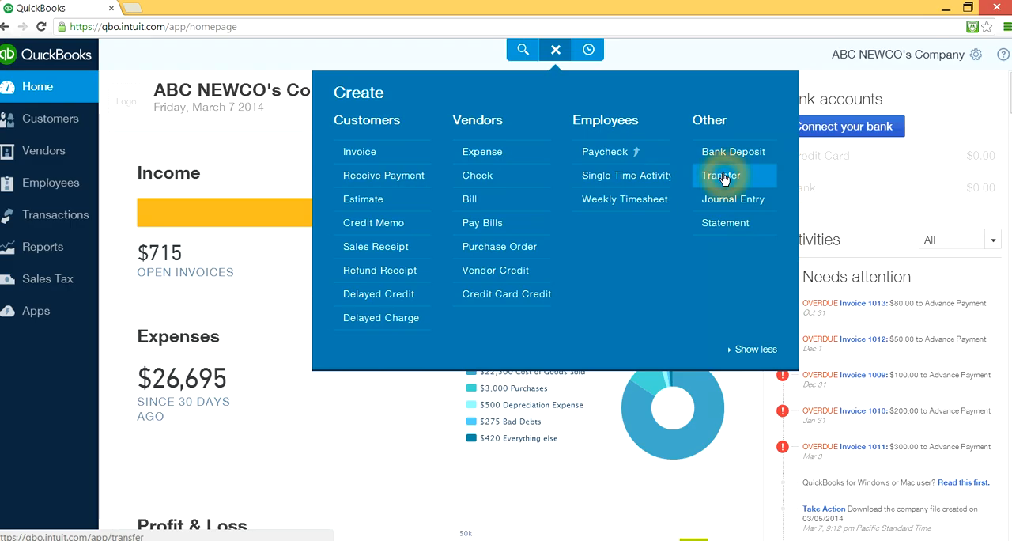
pyautogui.click(1003, 52)
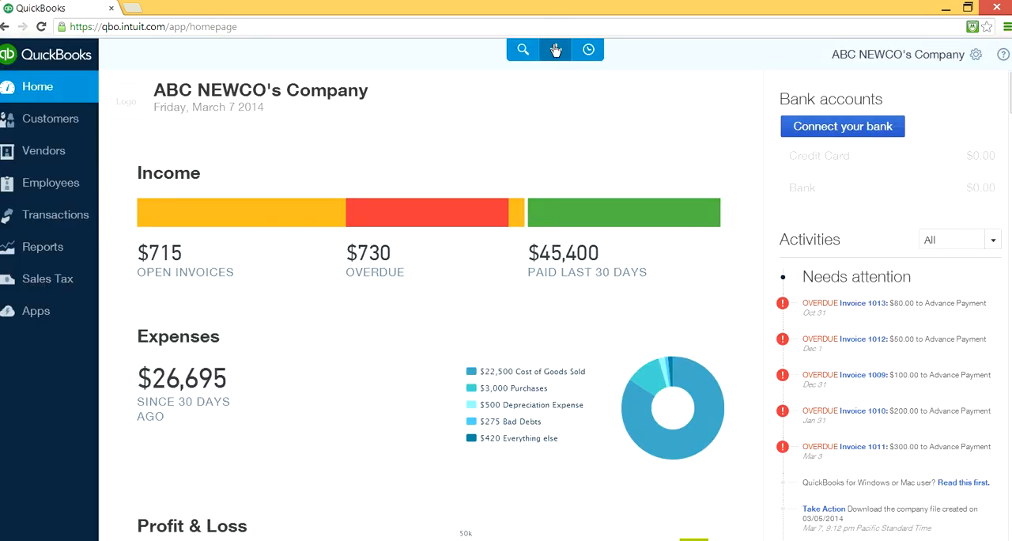
# - Start a new funds transfer with Paypal as the account to transfer from
pyautogui.click(557, 47)
pyautogui.click(724, 177)
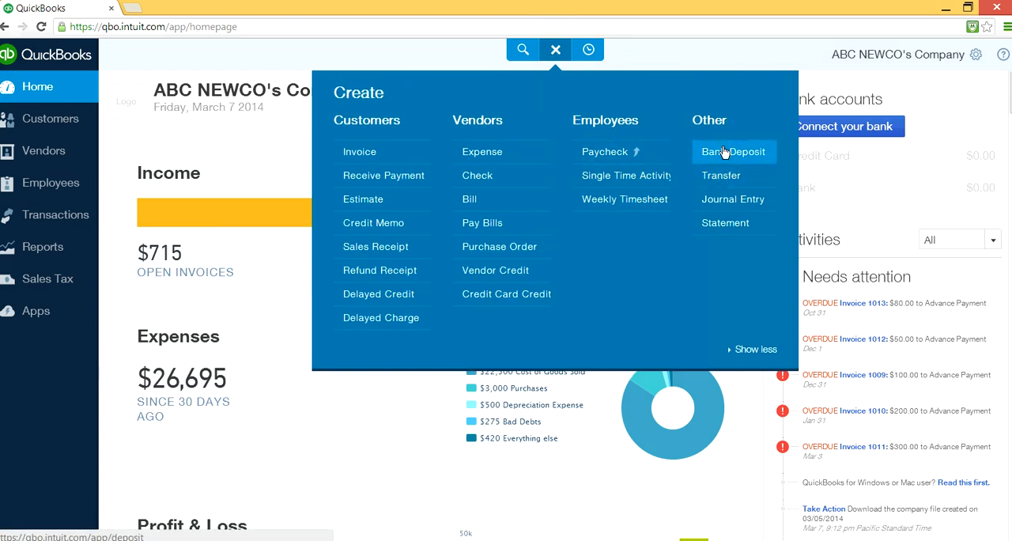
pyautogui.click(719, 177)
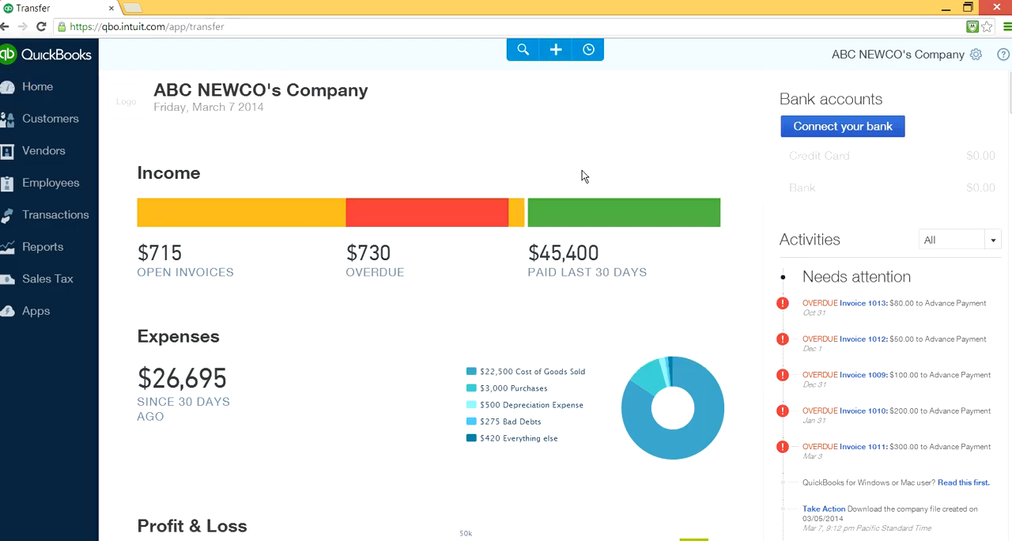
pyautogui.click(149, 116)
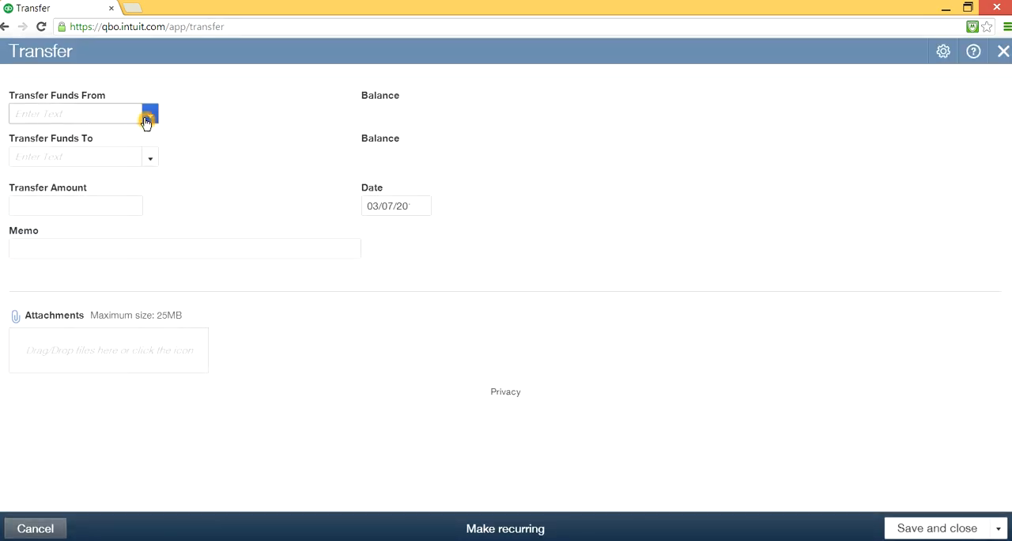
pyautogui.click(149, 116)
pyautogui.click(123, 187)
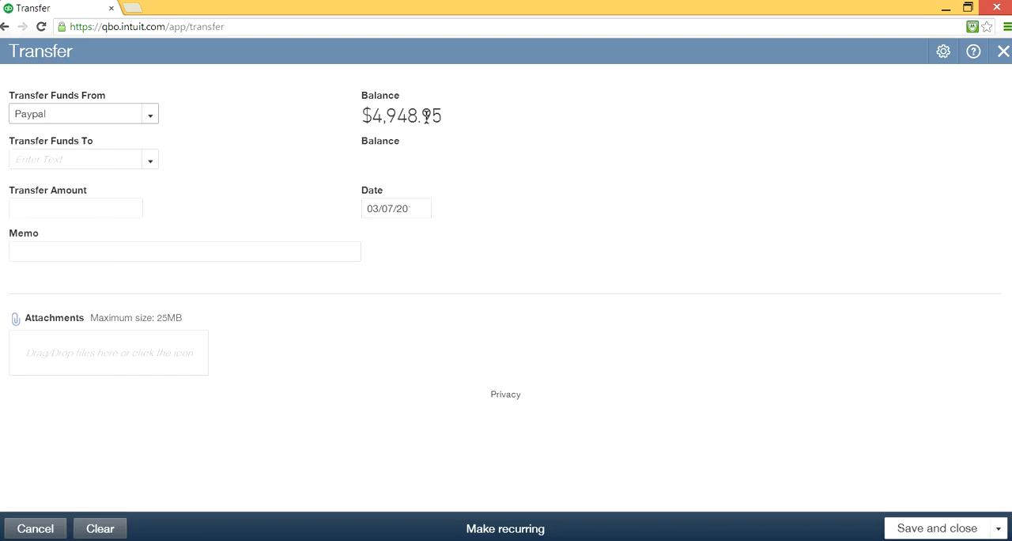
# - Set Chase Checking Account as the receiving account with a transfer amount of 3000.00, and save and close the transfer
pyautogui.click(150, 161)
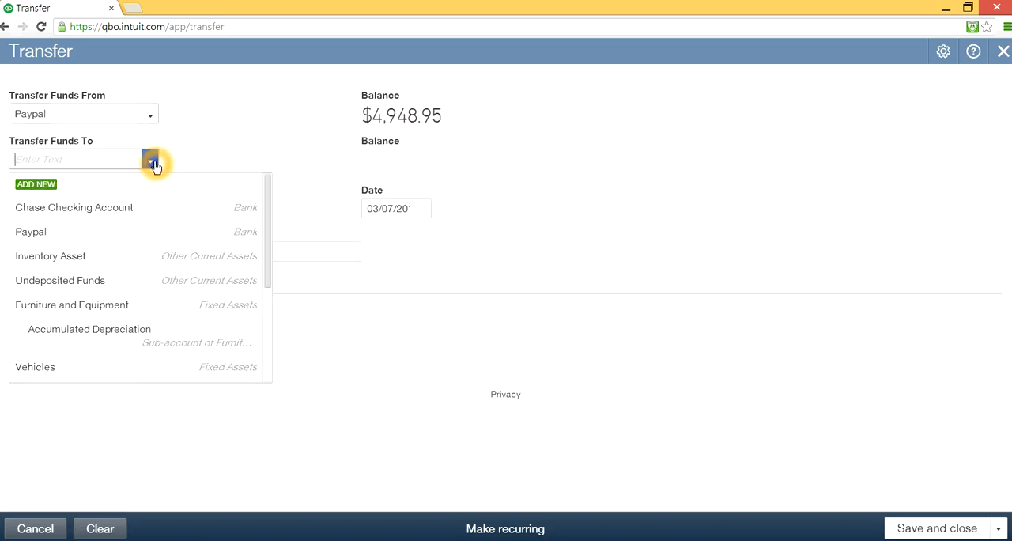
pyautogui.click(108, 206)
pyautogui.click(106, 207)
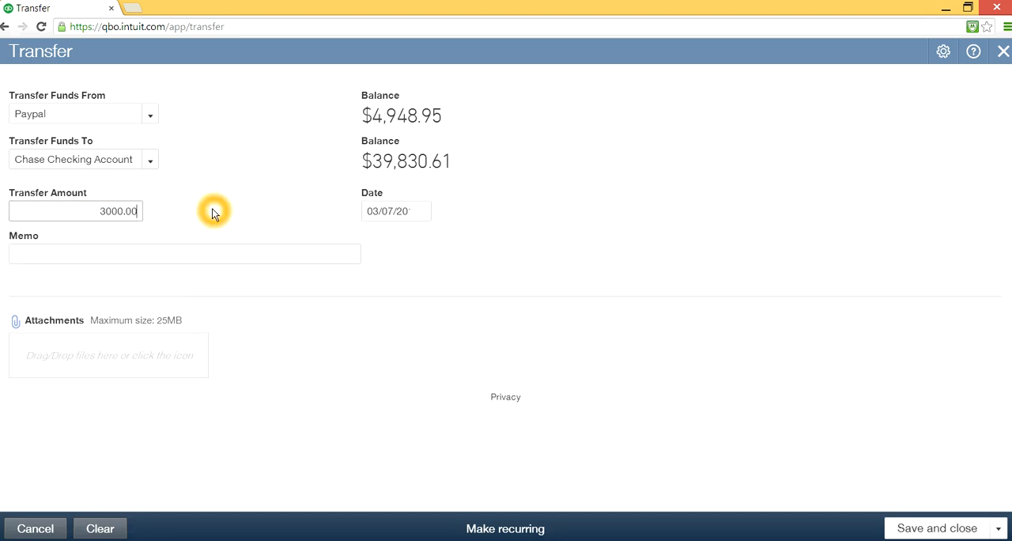
pyautogui.click(439, 263)
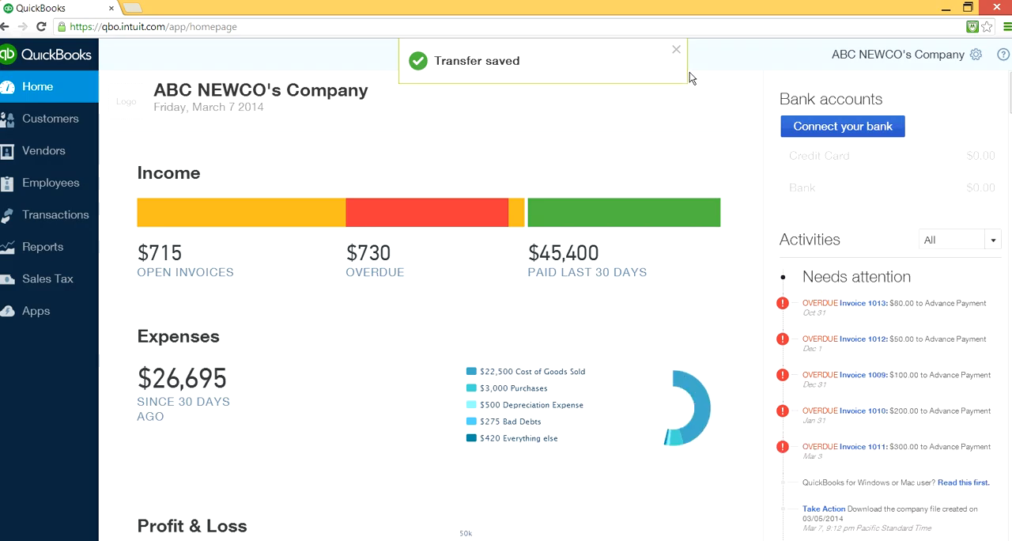
pyautogui.click(675, 52)
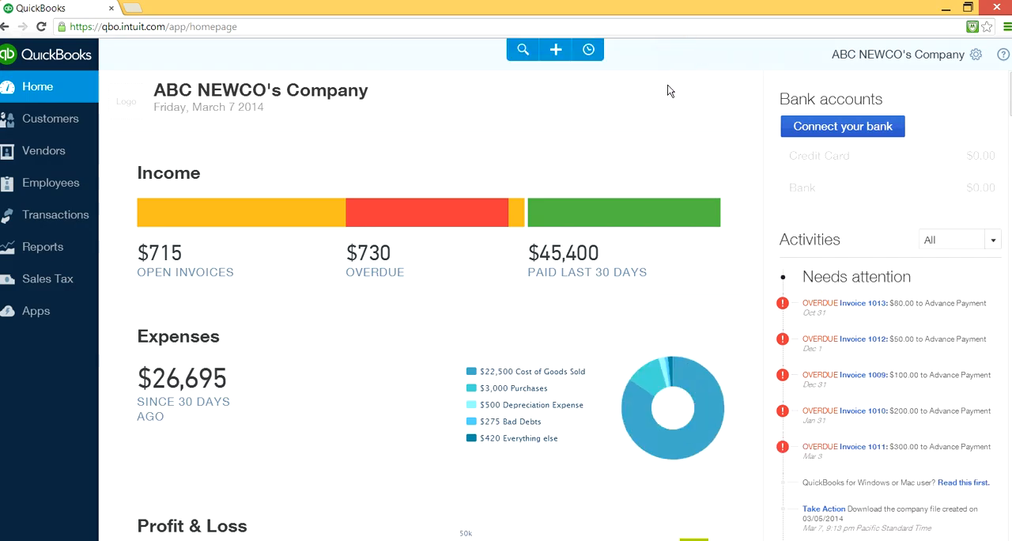
# - Examine the customer transaction types that can be created, focusing on Invoice, Estimate and Delayed Charge
pyautogui.click(551, 49)
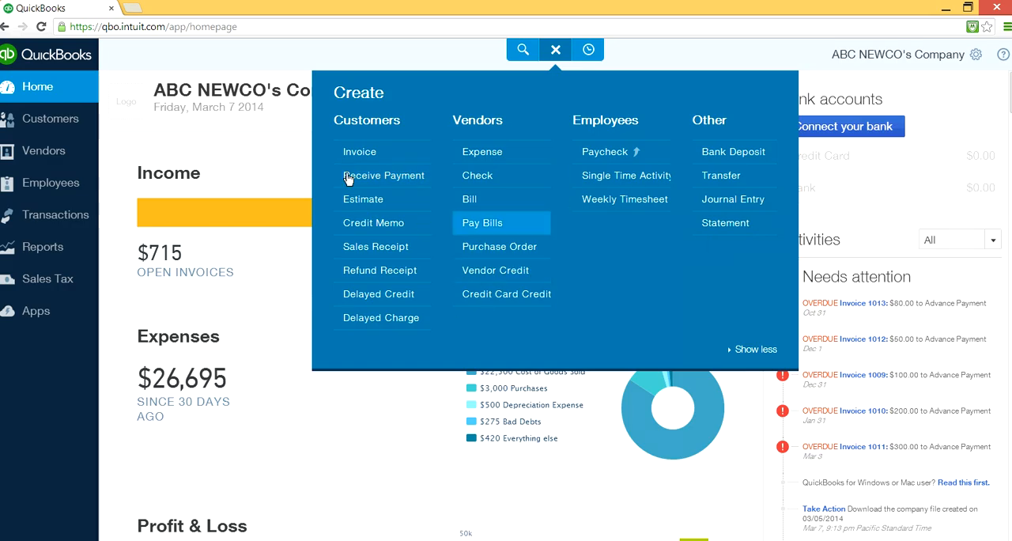
pyautogui.click(380, 156)
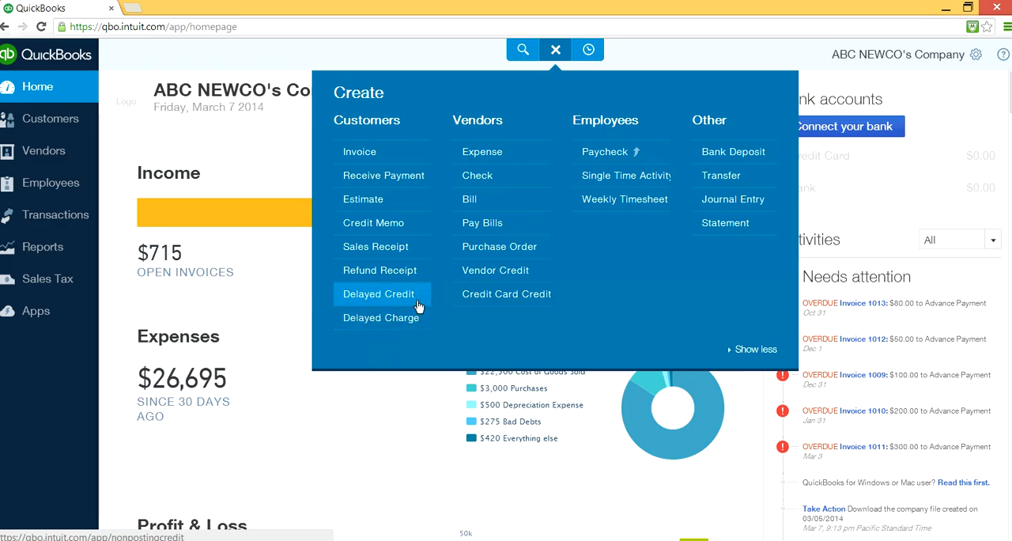
pyautogui.click(371, 318)
pyautogui.click(375, 202)
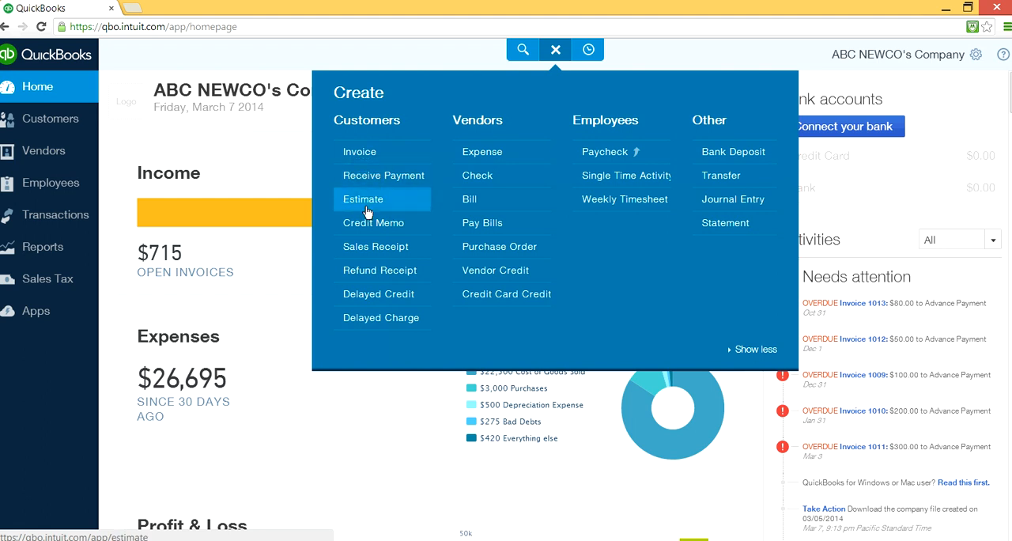
pyautogui.click(390, 157)
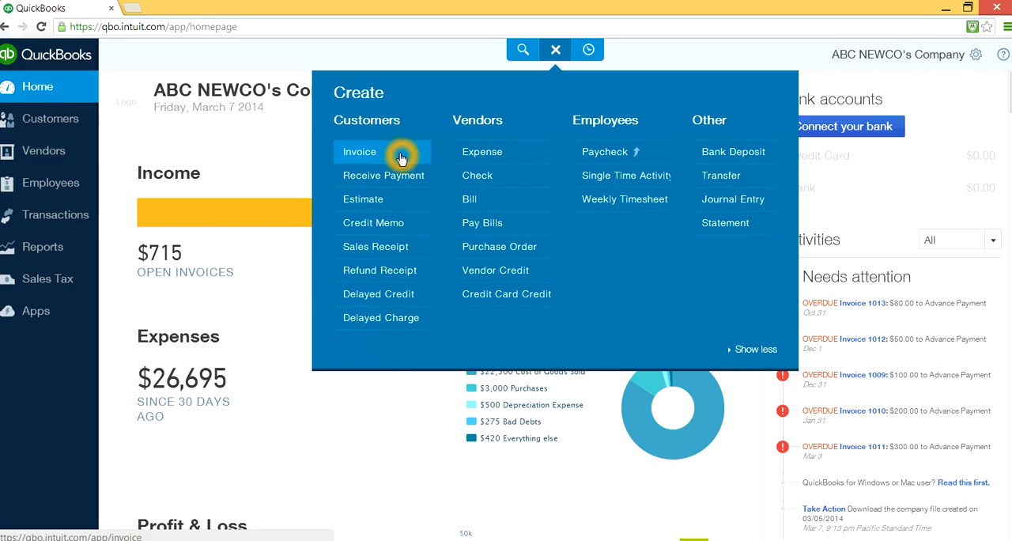
pyautogui.click(376, 203)
pyautogui.click(370, 199)
pyautogui.click(374, 203)
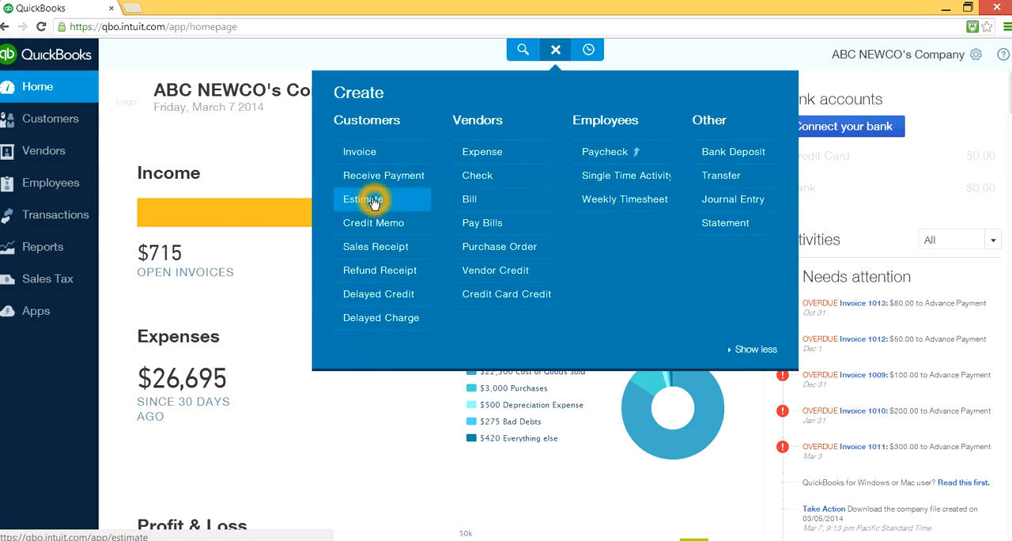
pyautogui.click(393, 202)
pyautogui.click(373, 200)
pyautogui.click(406, 203)
pyautogui.click(395, 203)
pyautogui.click(401, 203)
# - Switch to the customer invoicing flow chart in OpenOffice Draw and examine the Invoice, Receive Payment, Bank Deposit and Match stages
pyautogui.click(679, 320)
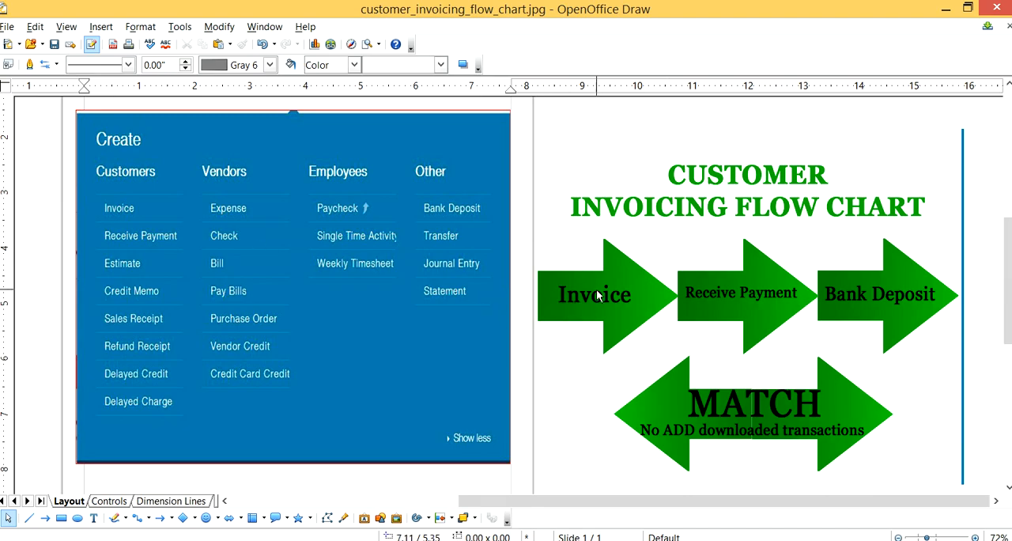
pyautogui.click(703, 300)
pyautogui.click(692, 299)
pyautogui.click(868, 307)
pyautogui.click(607, 294)
pyautogui.click(662, 331)
pyautogui.click(664, 332)
pyautogui.click(700, 341)
pyautogui.click(884, 313)
pyautogui.click(729, 412)
pyautogui.click(721, 410)
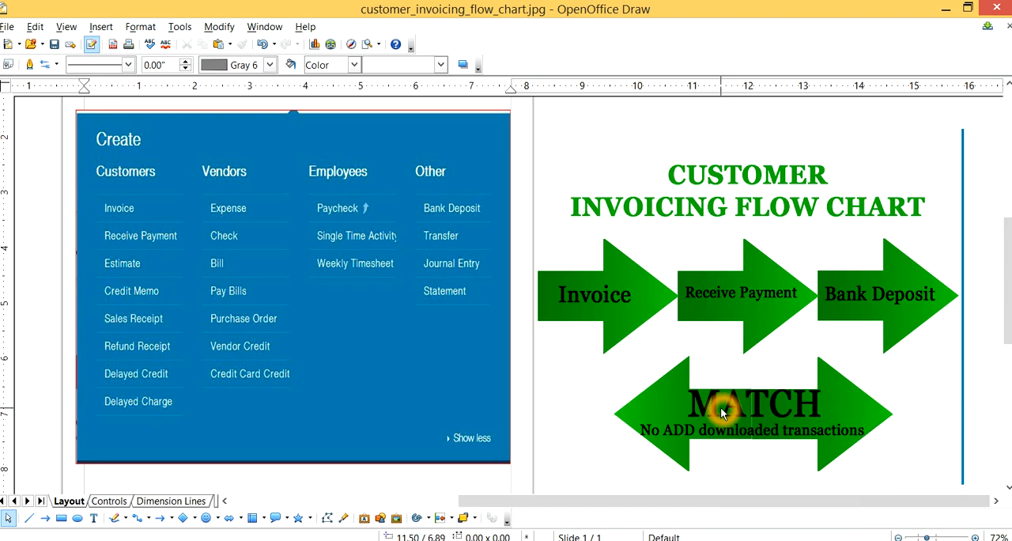